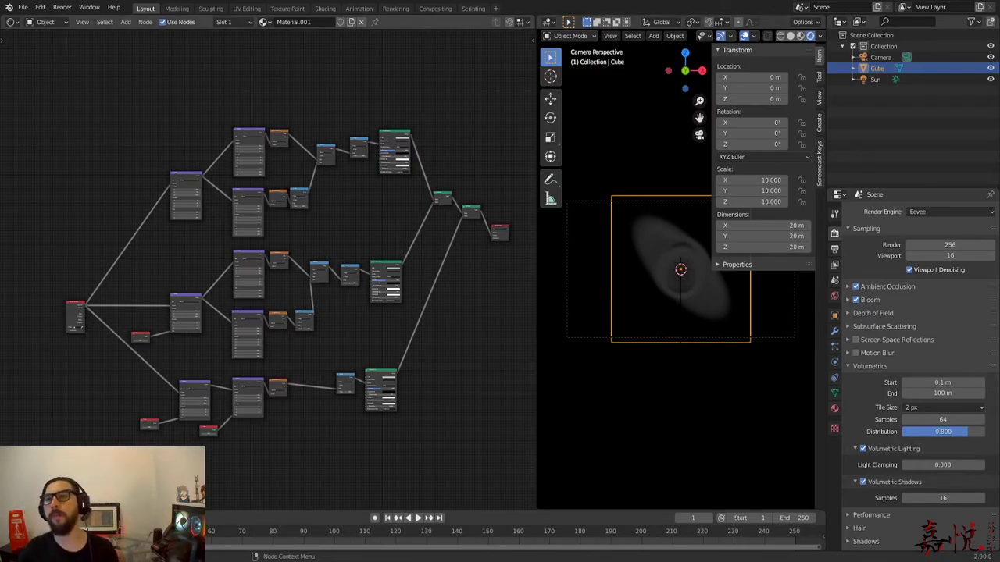
Enable the Screencast Keys display for the 3D viewport.
left_click(586, 383)
scroll(639, 412, "up", 2)
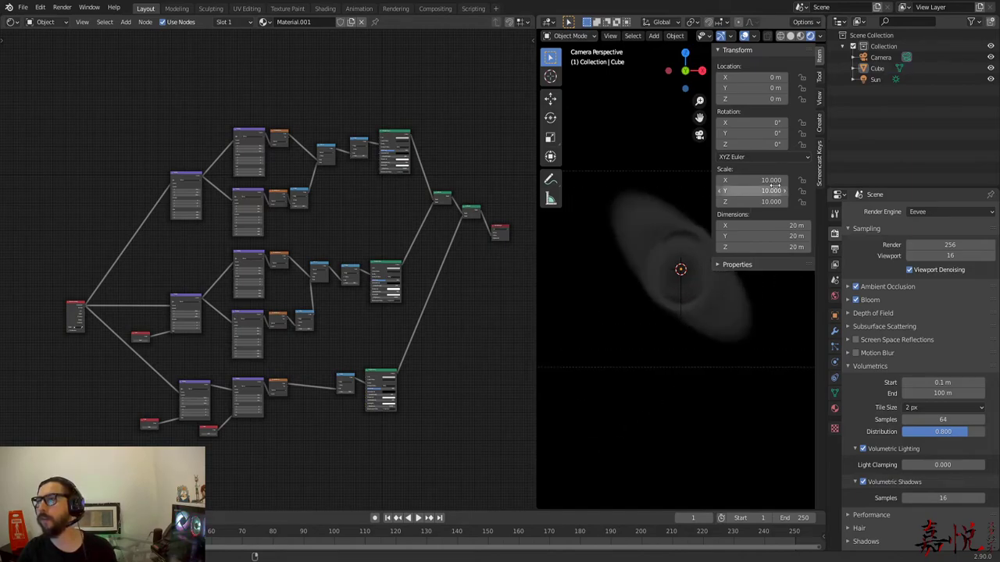
left_click(819, 162)
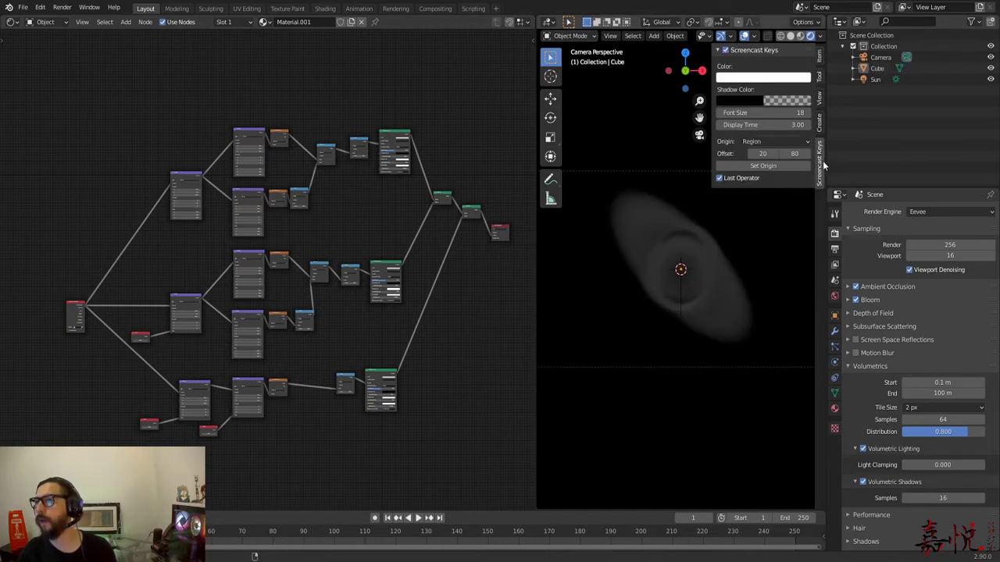
left_click(726, 50)
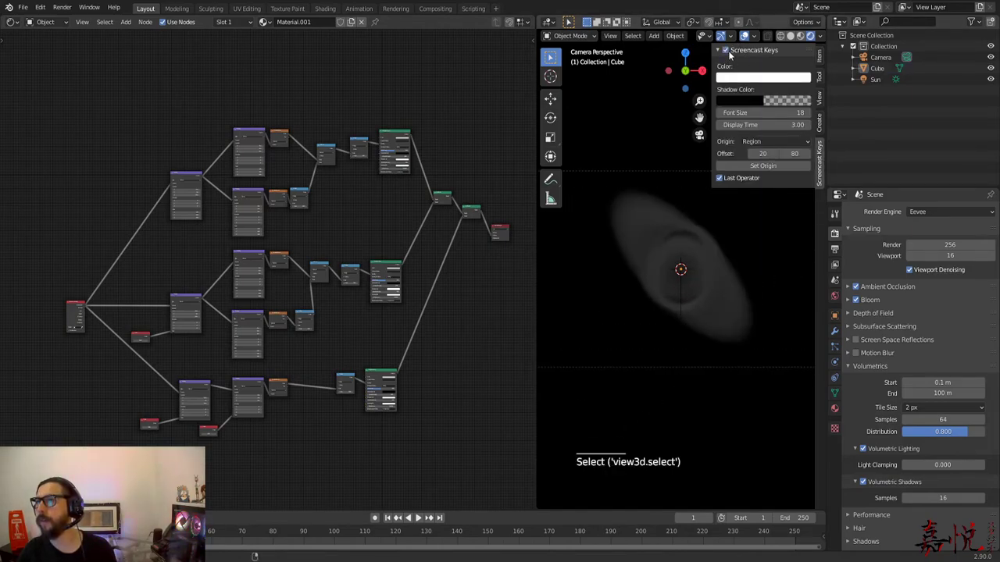
scroll(557, 395, "up", 2)
scroll(579, 414, "down", 3)
left_click(544, 329)
left_click(318, 396)
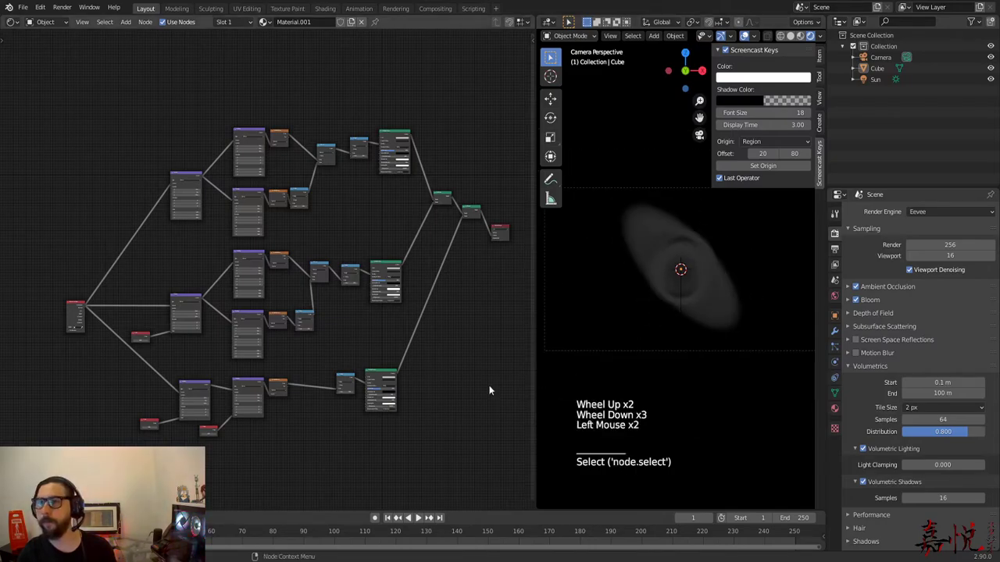
Select all nodes of the upper volume branch and move them up, away from the other two branches.
scroll(319, 396, "down", 1)
scroll(293, 435, "up", 9)
scroll(304, 400, "down", 7)
middle_click_drag(321, 332, 311, 354)
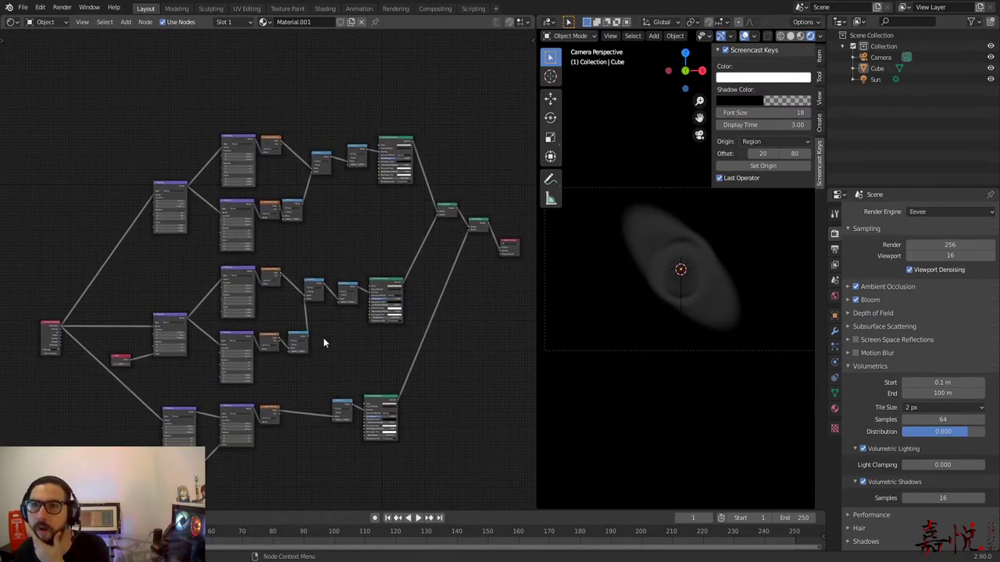
scroll(357, 226, "up", 1)
middle_click_drag(357, 226, 351, 351)
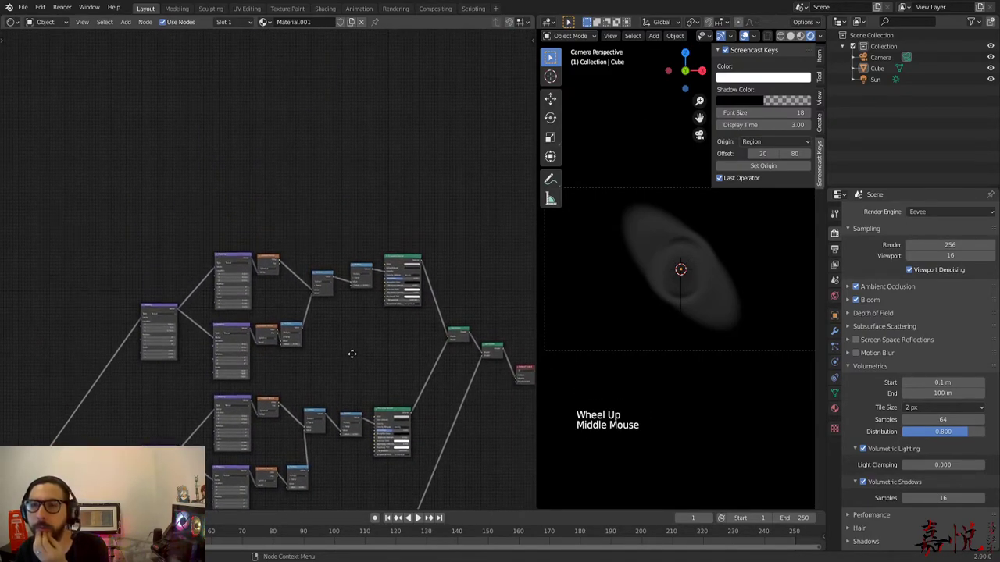
scroll(352, 357, "up", 10)
middle_click_drag(452, 432, 458, 364)
scroll(432, 350, "down", 5)
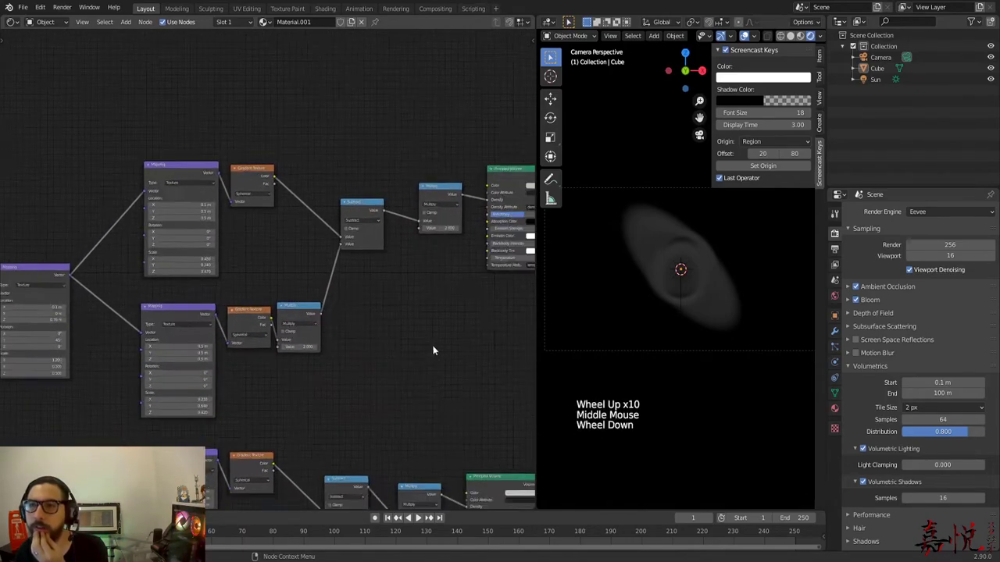
left_click_drag(97, 143, 476, 379)
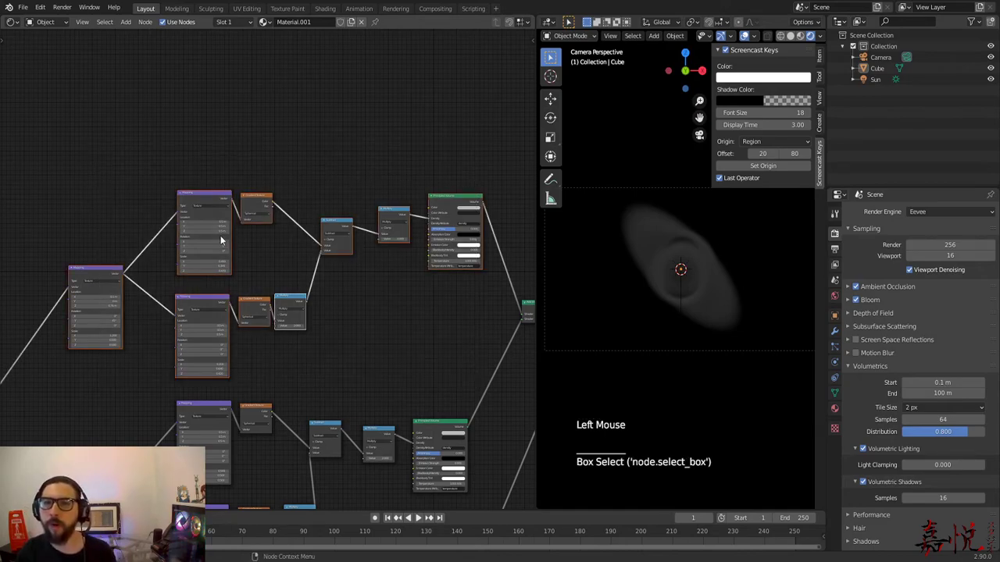
left_click_drag(204, 209, 160, 63)
Set the value of the Multiply node feeding the middle branch's Principled Volume density to 0.
middle_click_drag(350, 333, 284, 175)
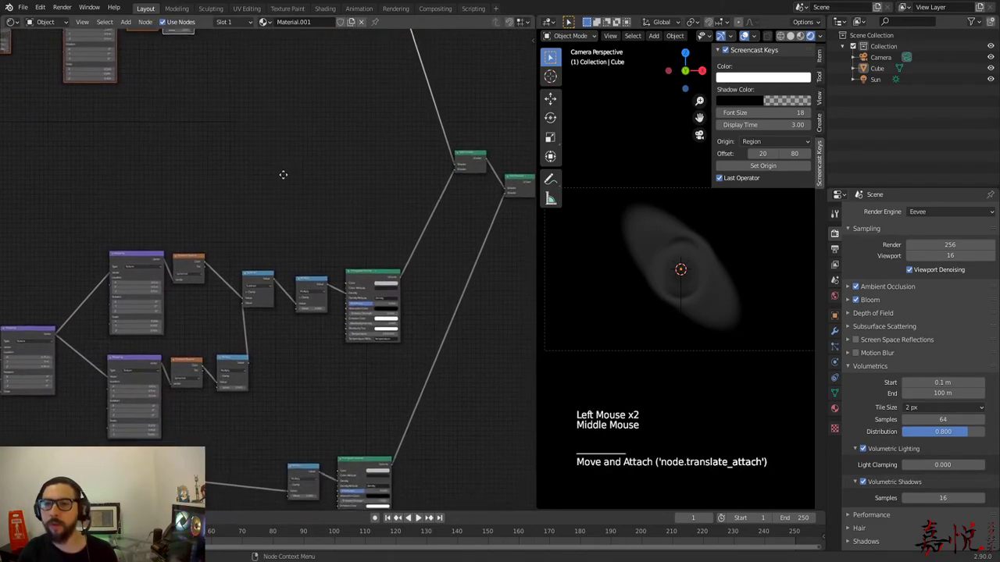
scroll(305, 205, "up", 9)
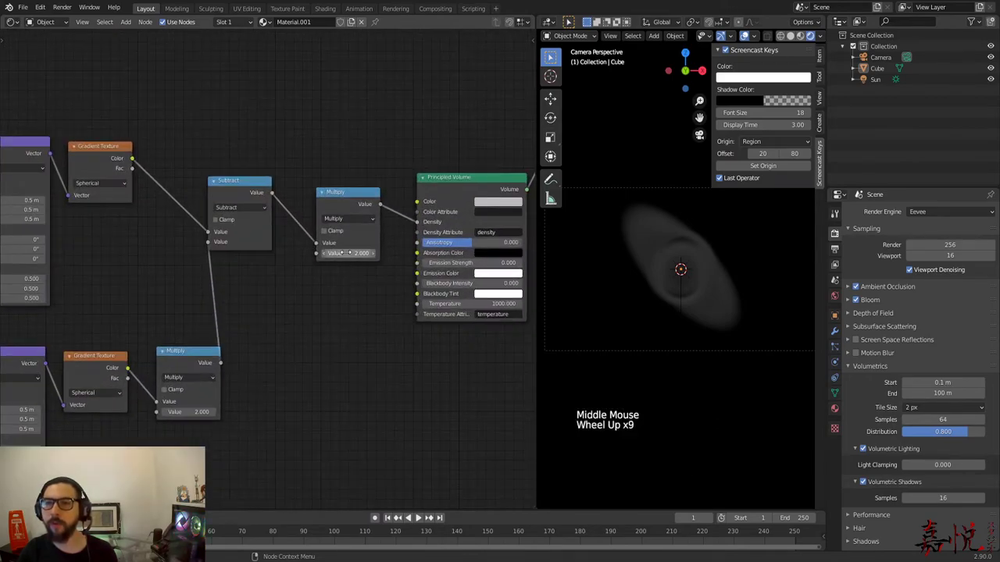
left_click(341, 253)
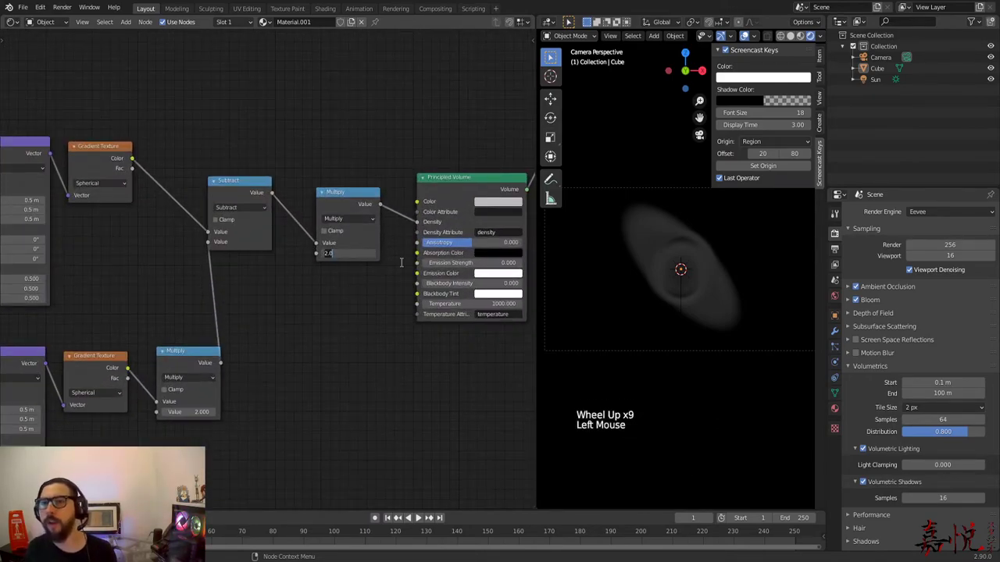
left_click(400, 261)
Set the value of the Multiply node feeding the lowest branch's Principled Volume density to 0.
scroll(287, 324, "down", 3)
middle_click_drag(287, 324, 297, 134)
left_click(311, 336)
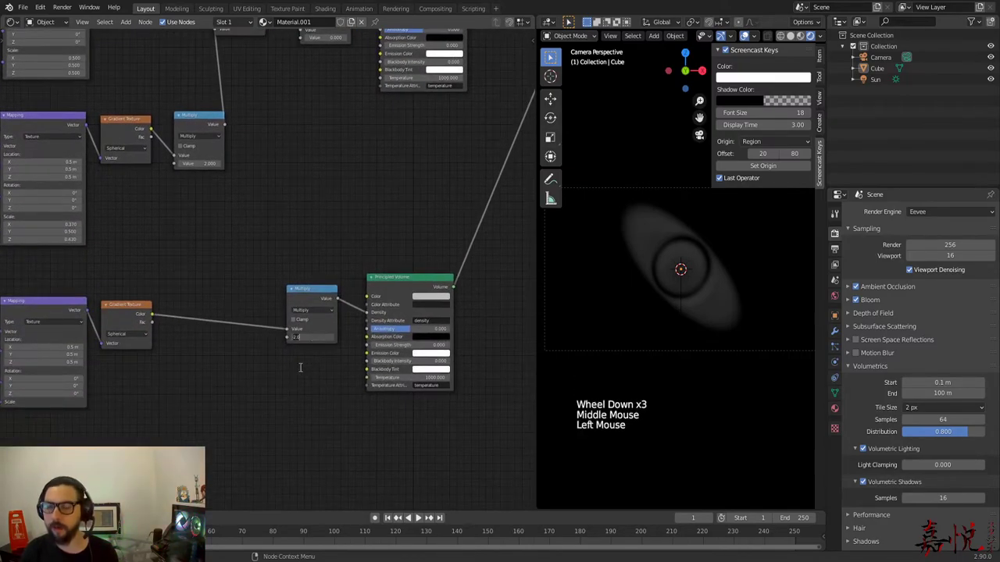
type("0")
key("Return")
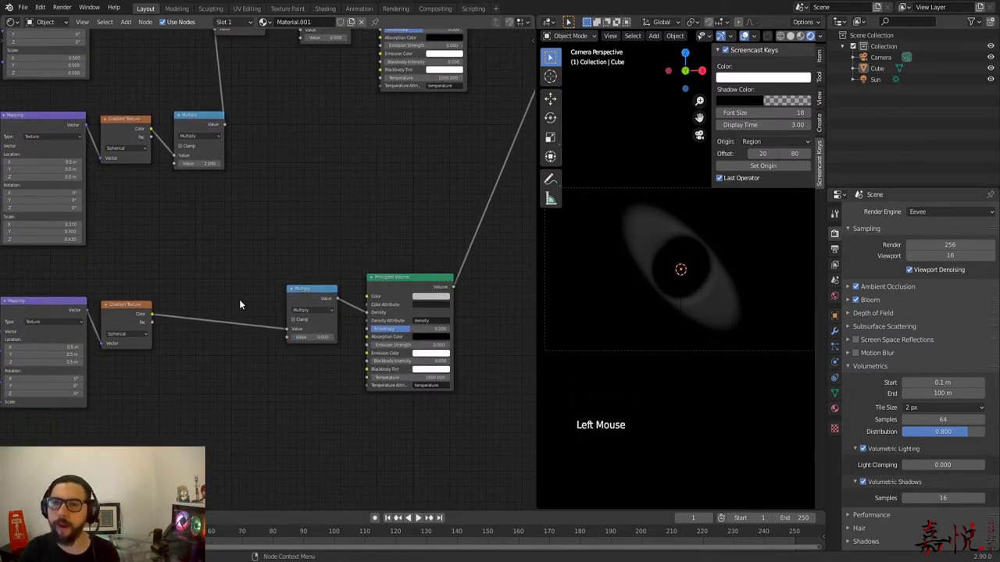
Move the upper branch's Mapping, Gradient Texture and Multiply nodes farther away from its Subtract node.
scroll(345, 416, "down", 1)
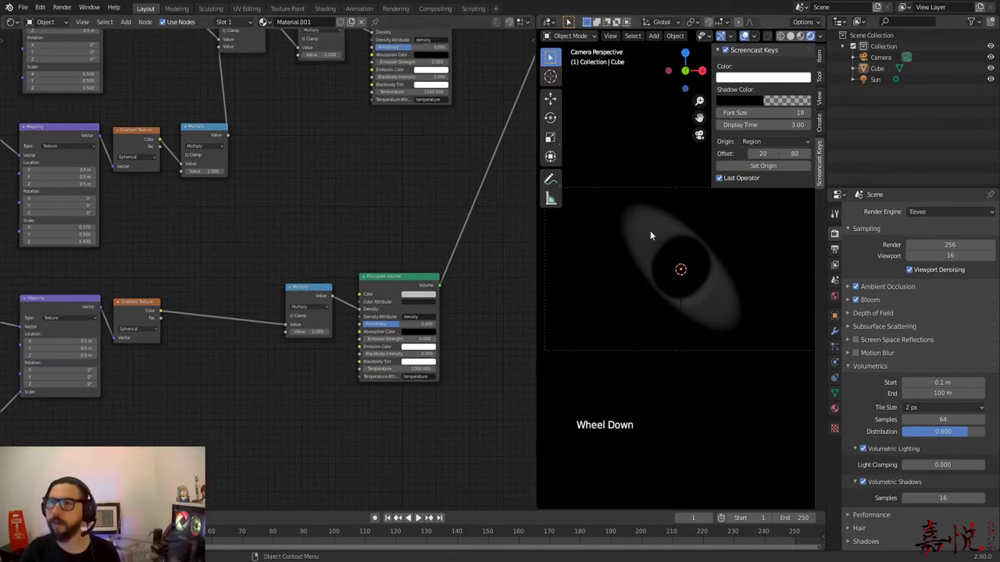
scroll(654, 288, "up", 8)
scroll(654, 289, "down", 4)
middle_click_drag(655, 289, 659, 303, "shift")
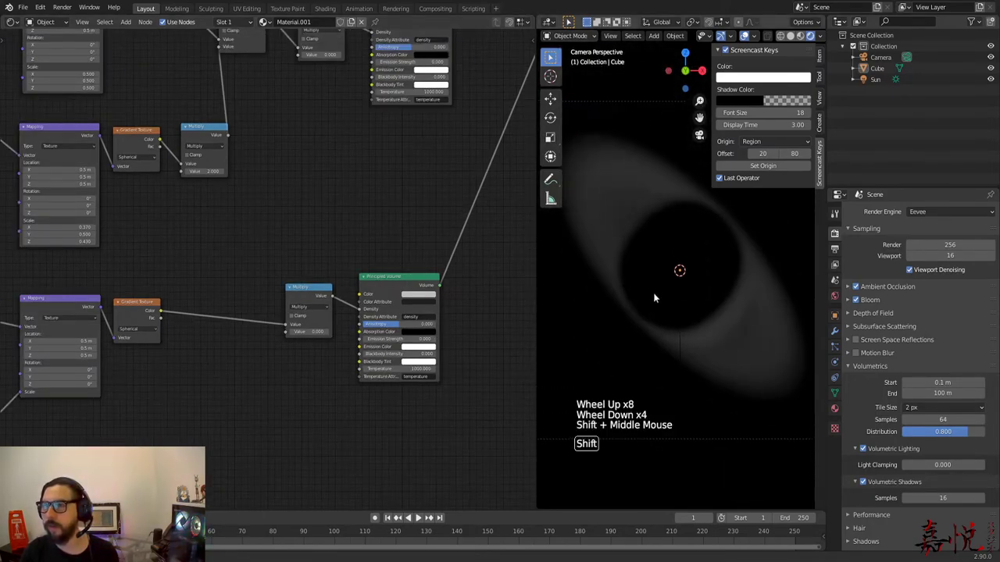
scroll(375, 299, "down", 4)
middle_click_drag(296, 170, 442, 165)
left_click(366, 264)
scroll(376, 262, "up", 3)
scroll(376, 268, "down", 1)
middle_click_drag(376, 268, 330, 268)
left_click_drag(67, 51, 255, 282)
left_click_drag(269, 197, 233, 188)
Add a Noise Texture node in the empty space below the upper branch.
left_click(269, 360)
key("shift+a")
left_click(273, 363)
type("noise")
key("Return")
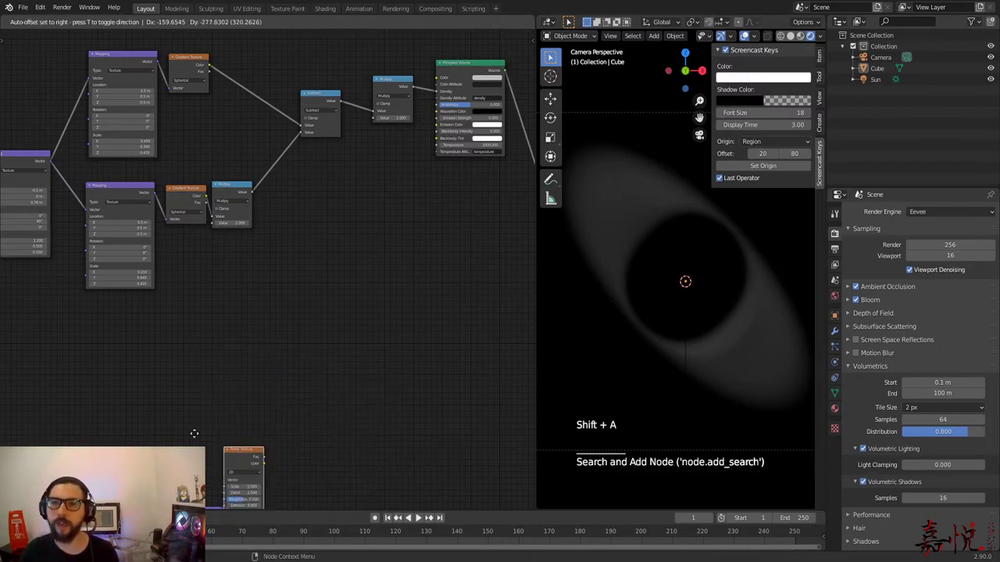
left_click(271, 293)
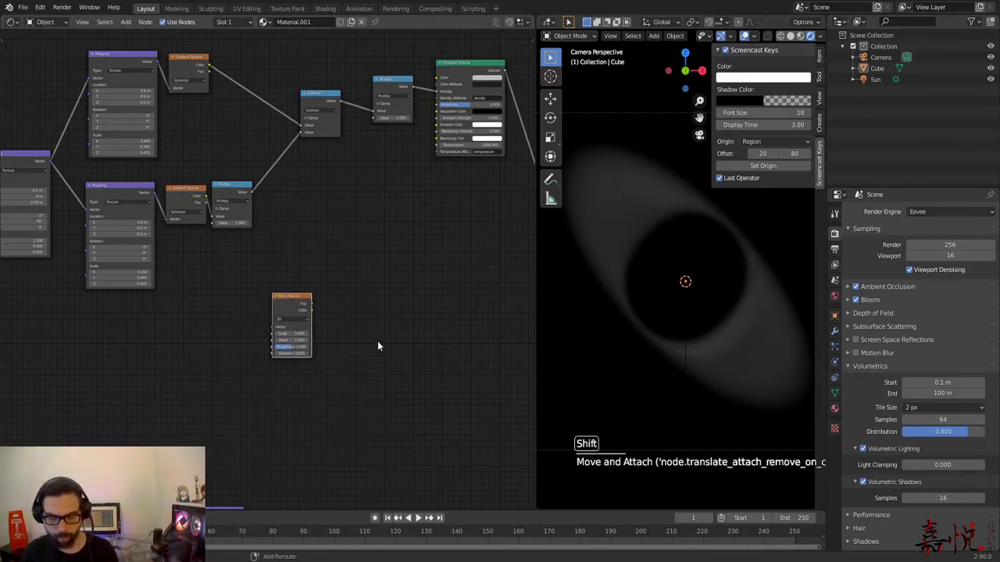
Add a ColorRamp node directly after the Noise Texture.
key("shift+a")
left_click(377, 341)
type("ramp")
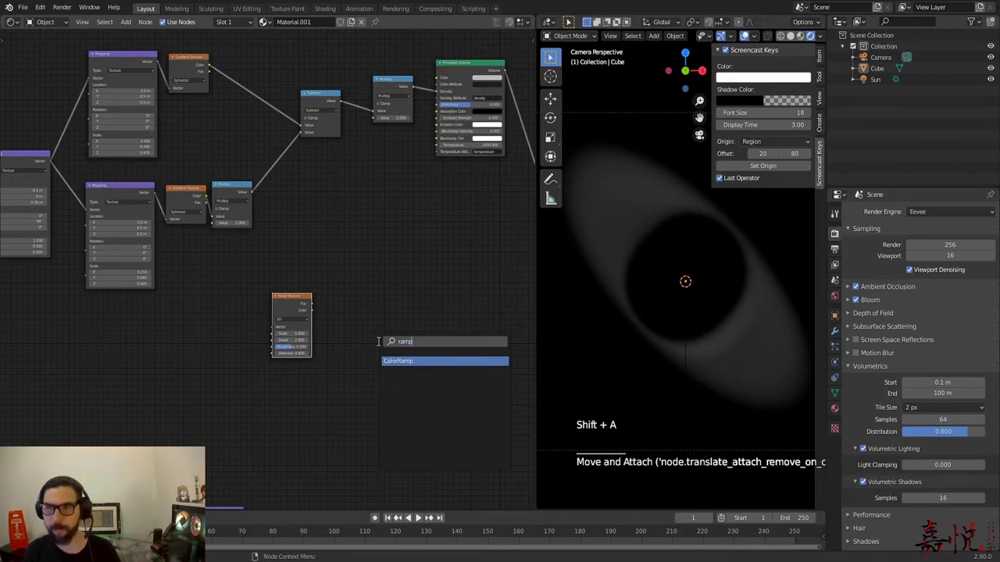
key("Return")
left_click(323, 297)
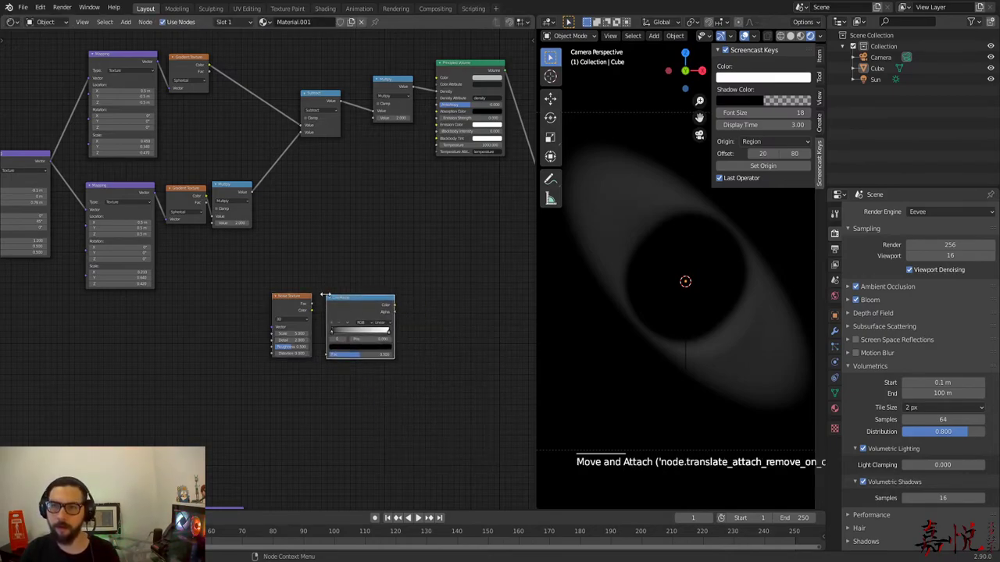
Duplicate the upper branch's final Multiply node and place the copy after the ColorRamp.
left_click(384, 92)
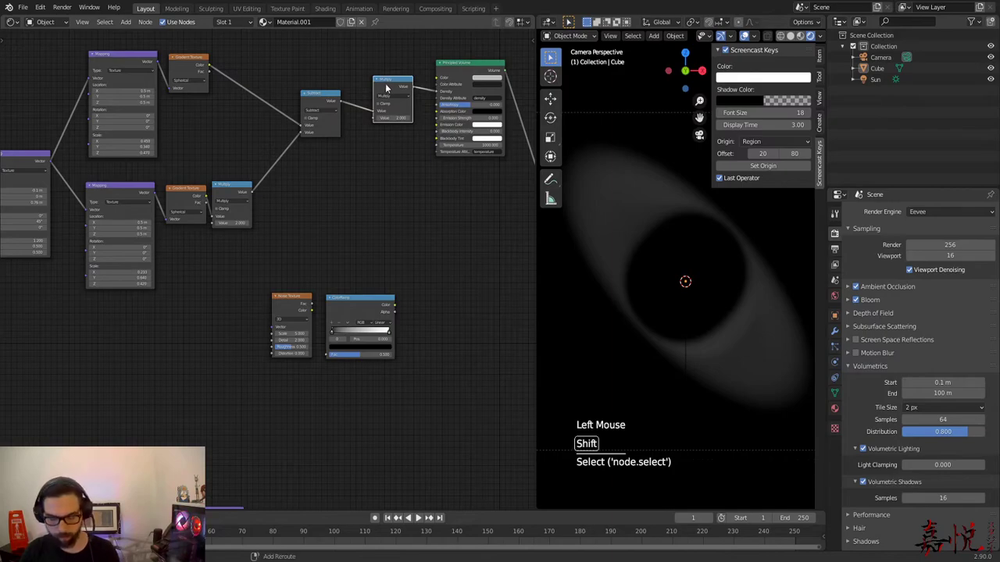
key("shift+d")
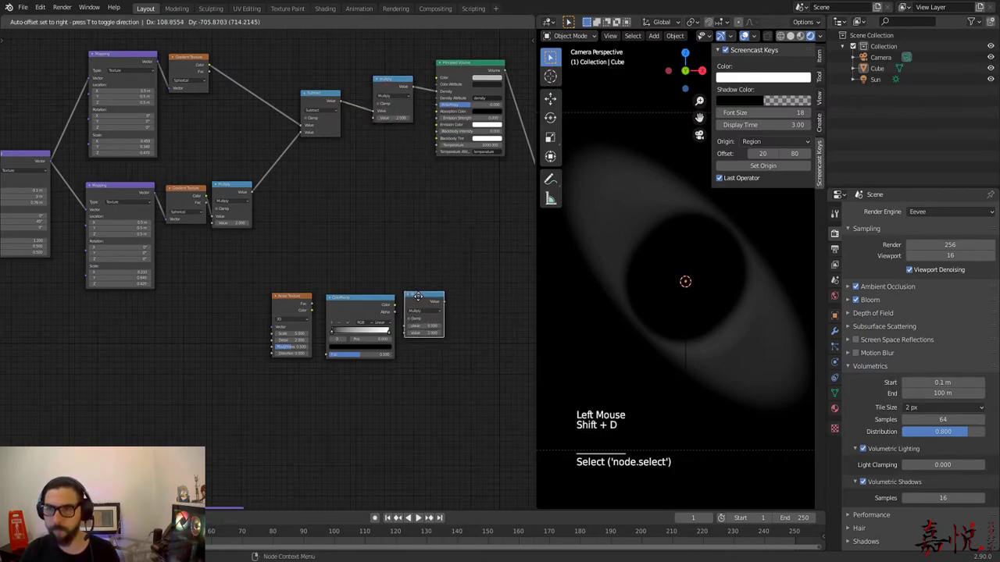
left_click(421, 304)
Link the Noise Texture's Fac to the ColorRamp's Fac and the ColorRamp's Color to the first value of the Multiply copy.
left_click_drag(311, 304, 326, 359)
left_click_drag(394, 305, 403, 322)
left_click(403, 323)
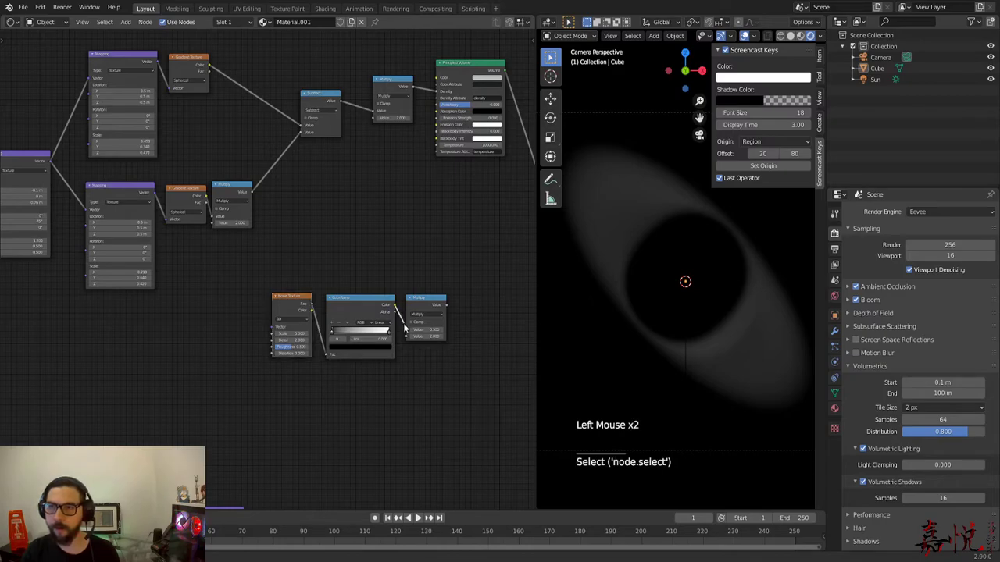
Move the Noise Texture, ColorRamp and Multiply group closer beneath the upper branch's gradient nodes.
left_click_drag(289, 271, 473, 355)
left_click_drag(351, 308, 297, 290)
left_click(325, 225)
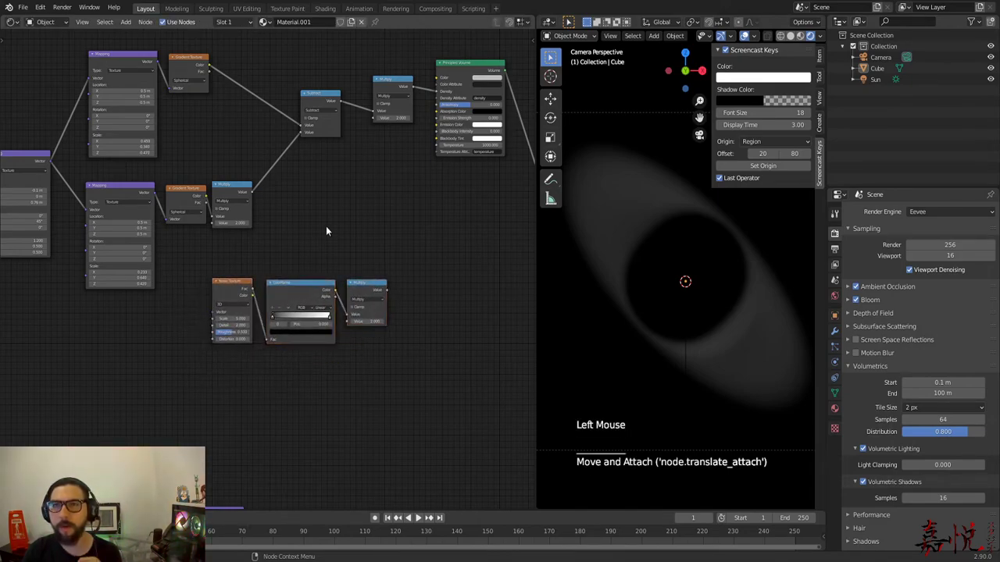
Shift the upper branch's final Multiply and Principled Volume away from the Subtract node to make room between them.
middle_click_drag(328, 225, 204, 245)
left_click_drag(223, 158, 438, 102)
left_click(271, 276)
Duplicate the noise group's Multiply node and insert the copy on the link between Subtract and the final Multiply.
left_click(240, 306)
key("shift+d")
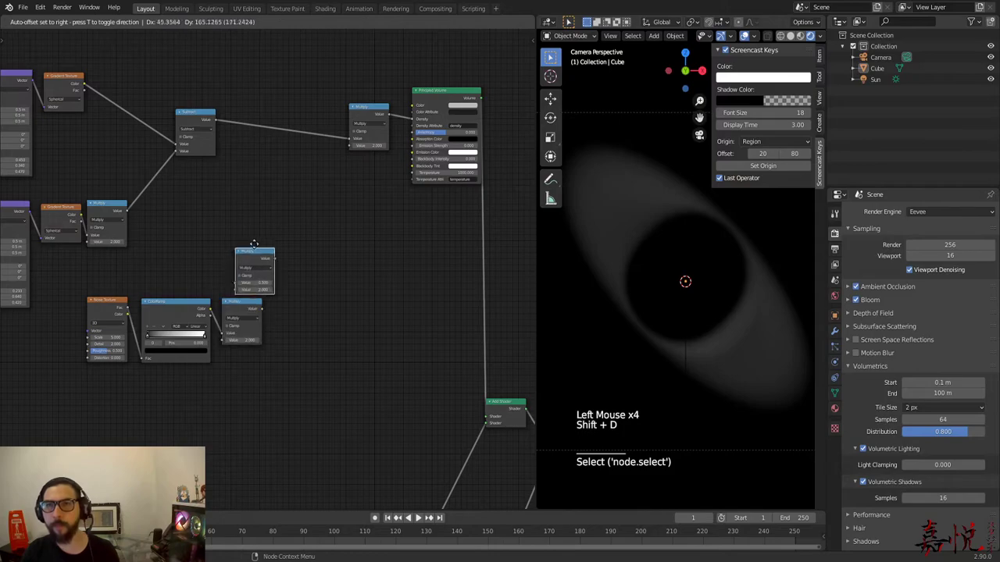
left_click(275, 131)
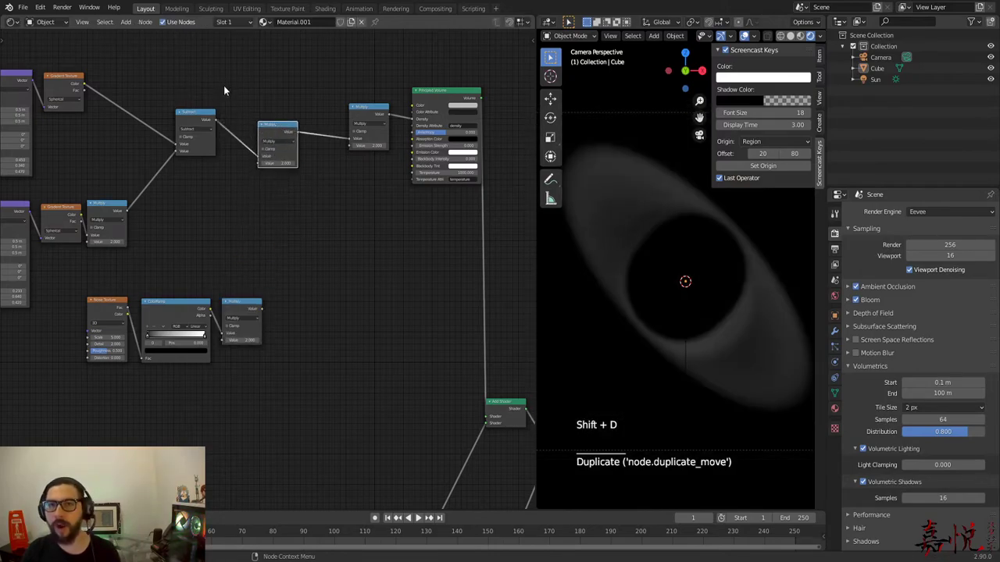
Space out the Subtract and inserted Multiply nodes, and link the noise group's Multiply output to the inserted Multiply's second value.
left_click_drag(211, 125, 187, 131)
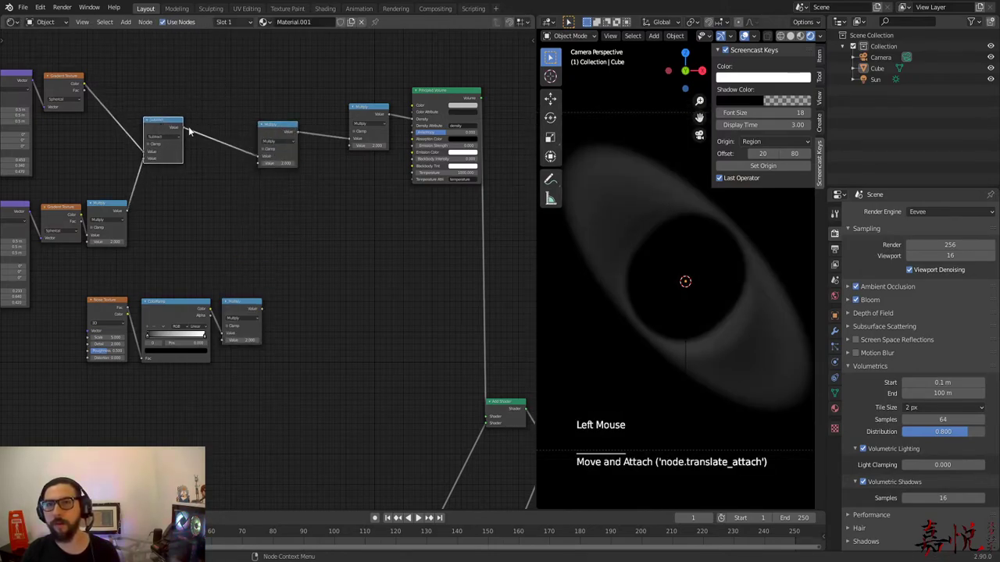
left_click_drag(267, 137, 285, 138)
middle_click_drag(167, 272, 198, 275)
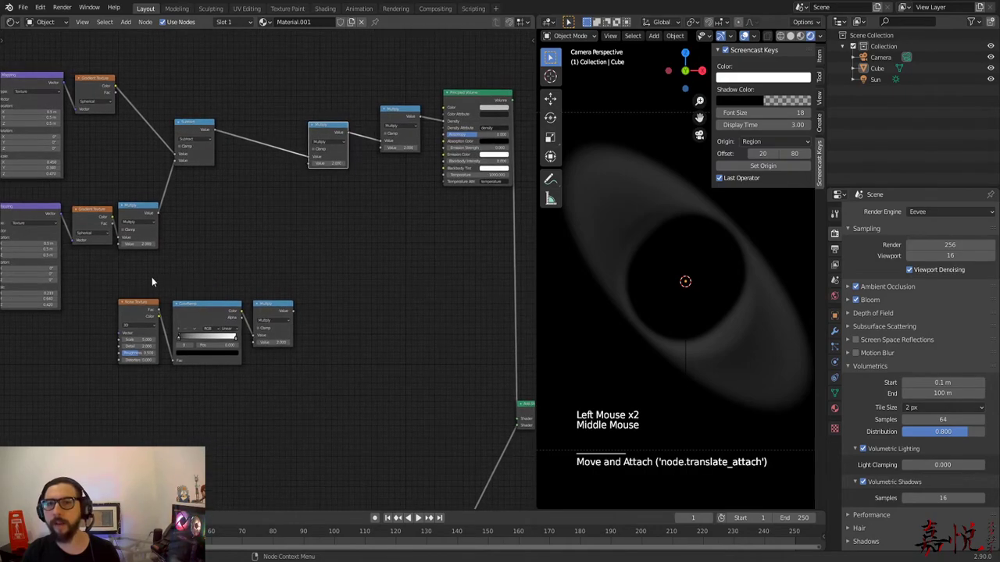
left_click(285, 330)
left_click_drag(293, 310, 309, 165)
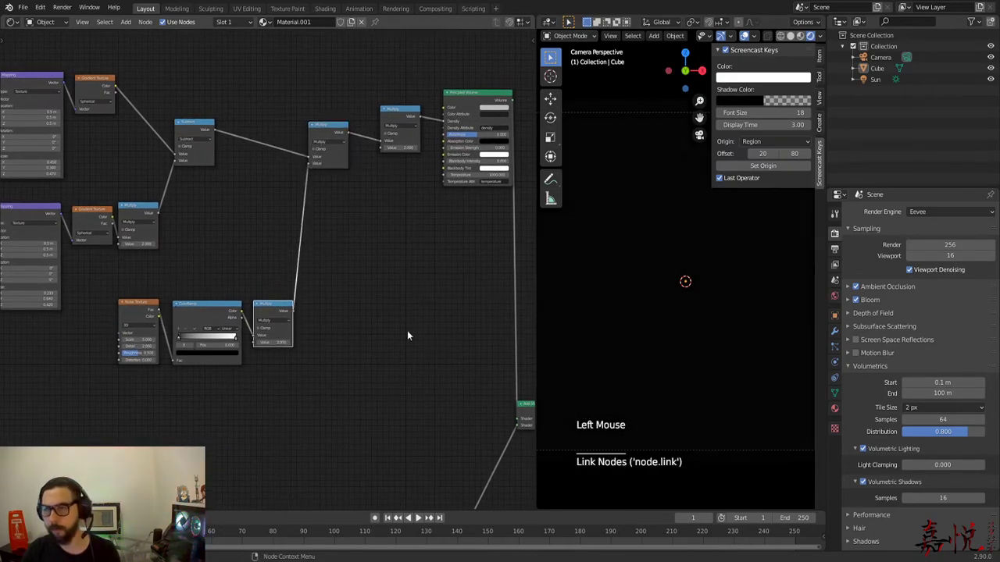
Examine the noise's effect on the nebula in the viewport and the settings of the Noise Texture and ColorRamp nodes.
scroll(621, 326, "up", 2)
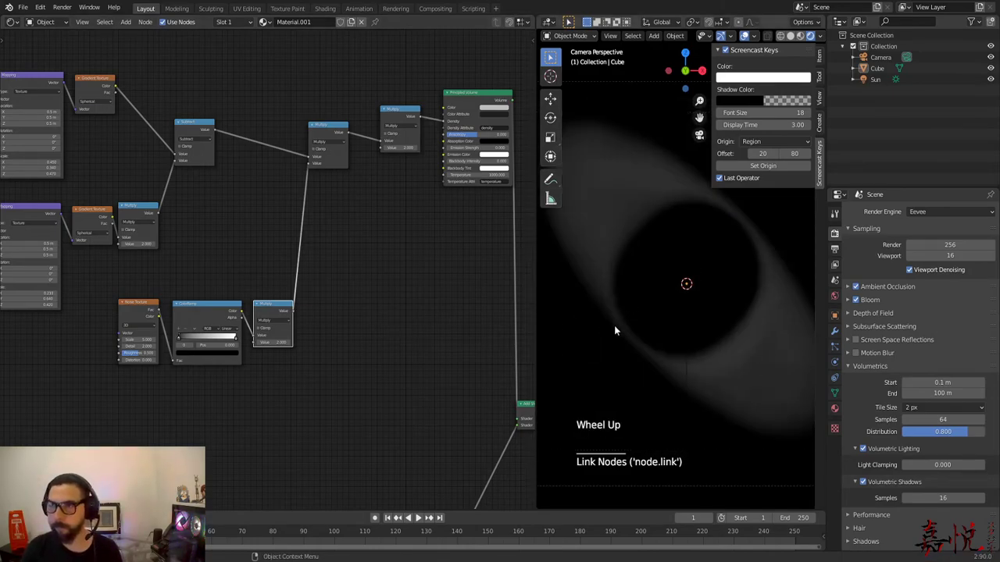
middle_click_drag(598, 359, 647, 393, "shift")
scroll(653, 344, "up", 5)
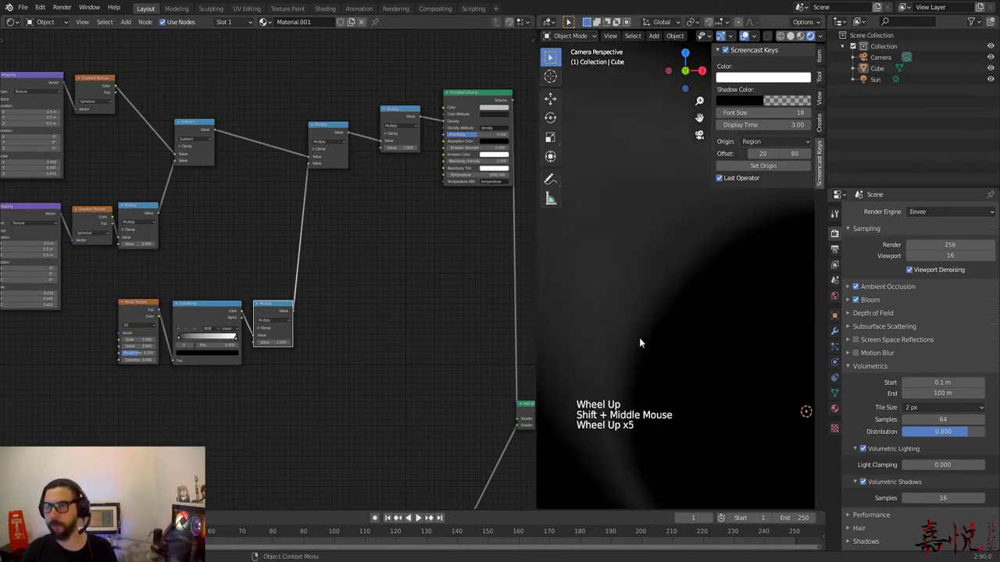
middle_click_drag(640, 342, 700, 413, "shift")
scroll(676, 390, "down", 2)
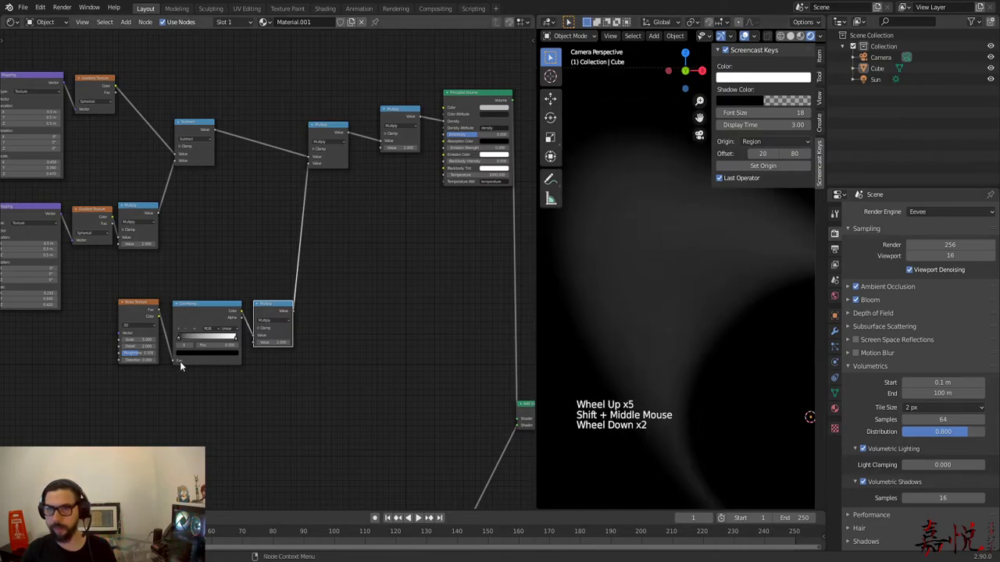
scroll(181, 361, "up", 7)
middle_click_drag(323, 239, 304, 262)
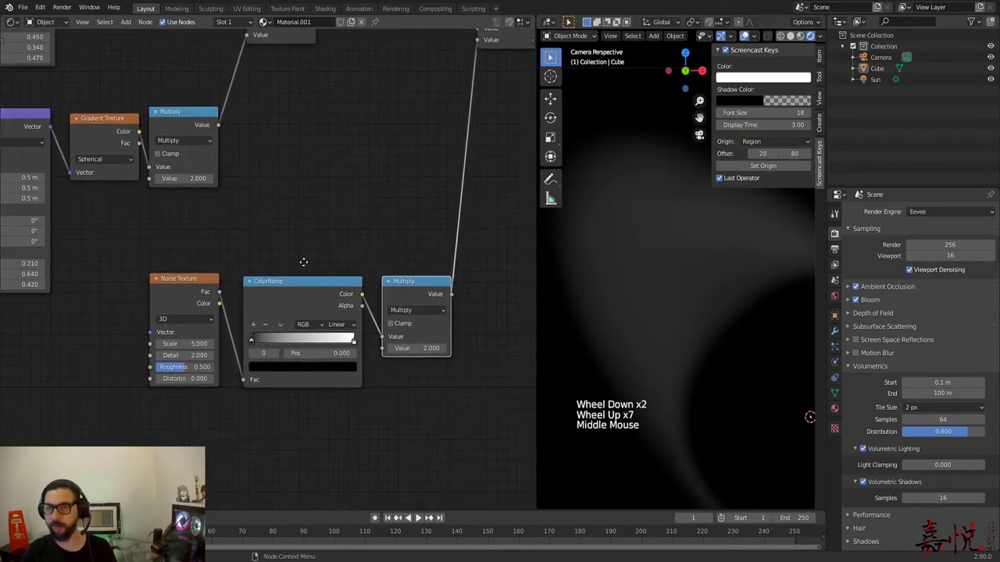
scroll(305, 261, "up", 2)
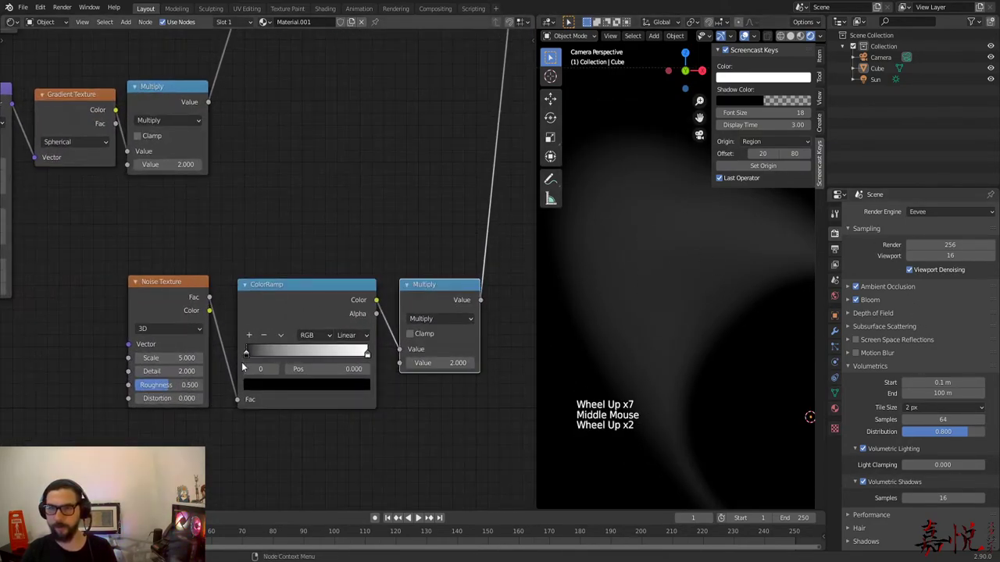
mouse_move(247, 353)
left_mouse_down()
mouse_move(286, 353)
mouse_move(304, 367)
mouse_move(218, 379)
left_mouse_up()
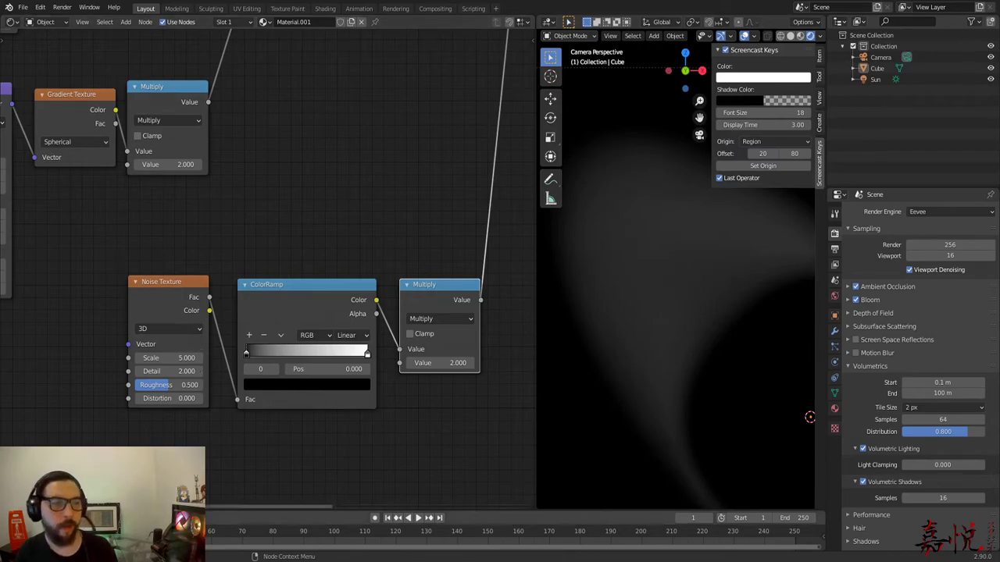
Switch to the browser to view the reference nebula photo on NASA's image gallery page.
key("alt")
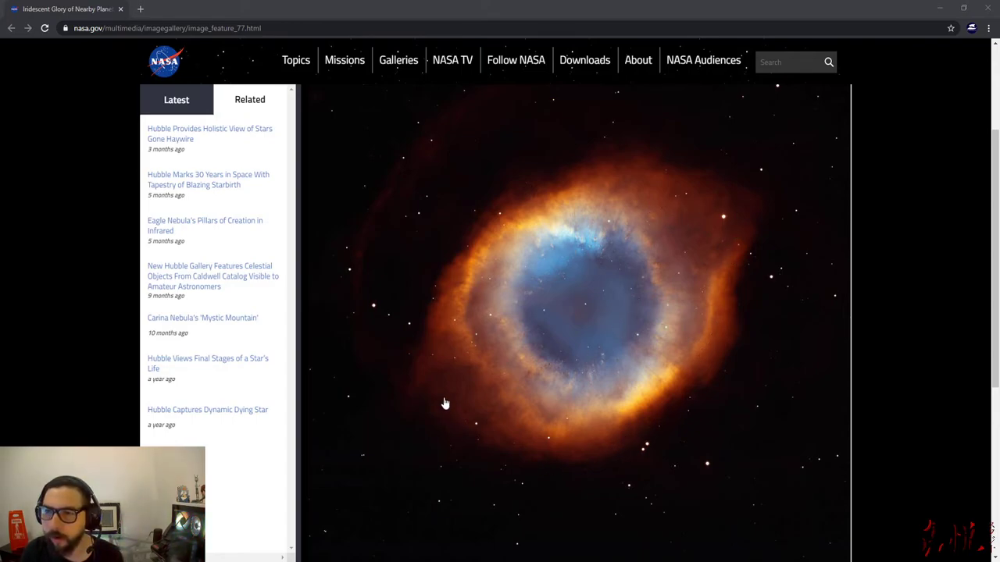
Open the reference nebula photo at full size and examine its ring structure, cloud detail and colours.
scroll(446, 408, "up", 2)
scroll(445, 399, "down", 2)
scroll(489, 385, "up", 2, "ctrl")
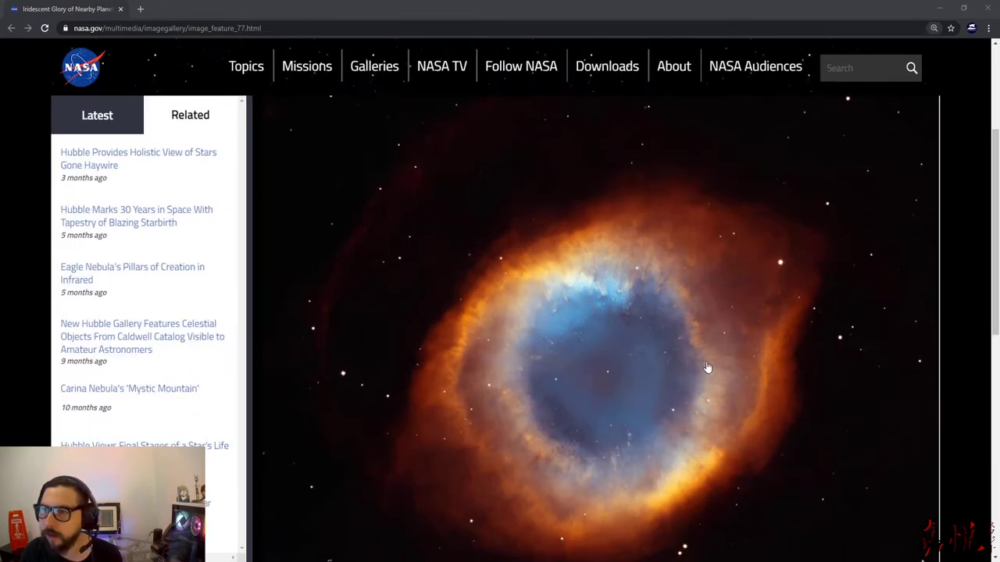
scroll(468, 352, "down", 3)
scroll(477, 359, "up", 1)
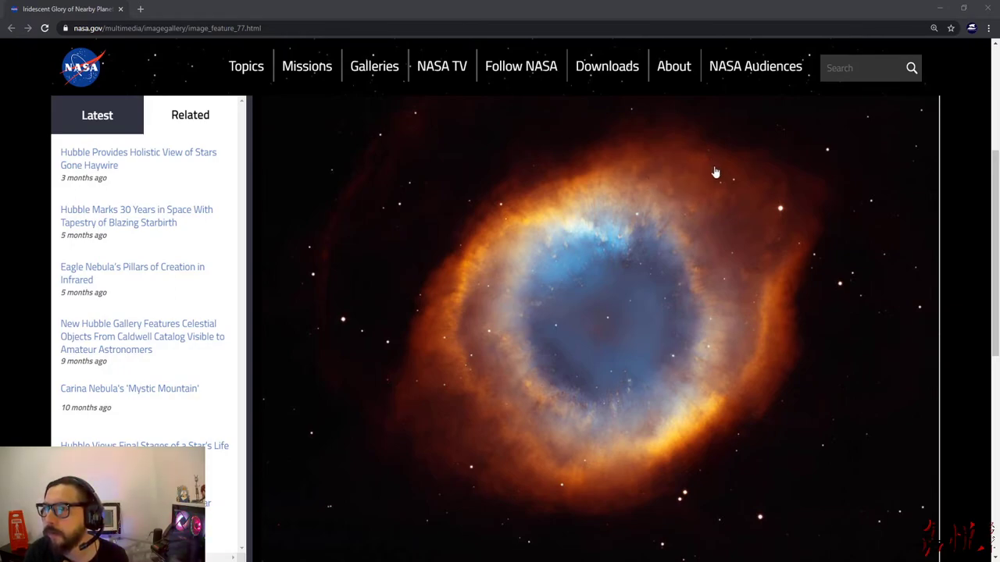
left_click(705, 207)
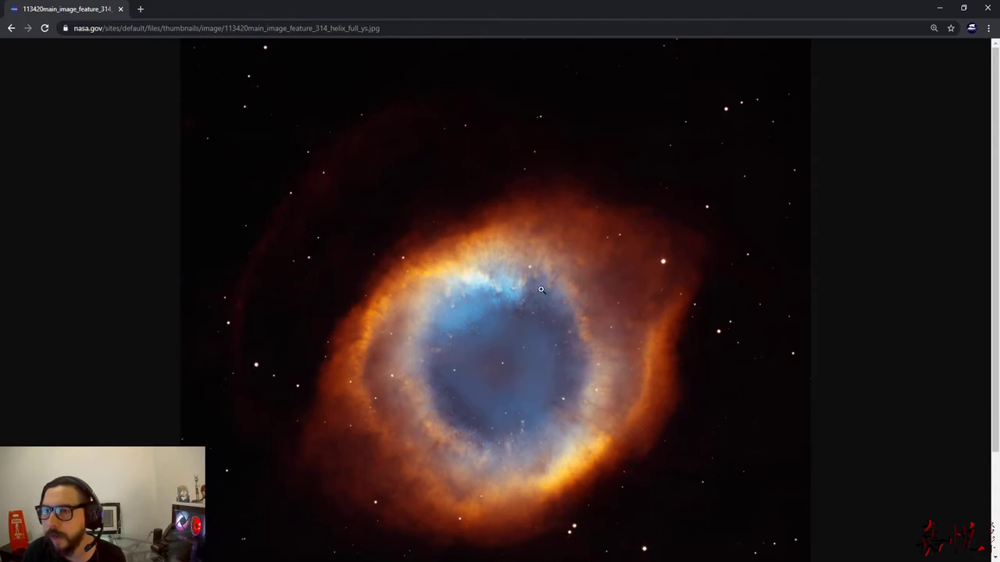
scroll(538, 335, "down", 1)
scroll(562, 375, "up", 1)
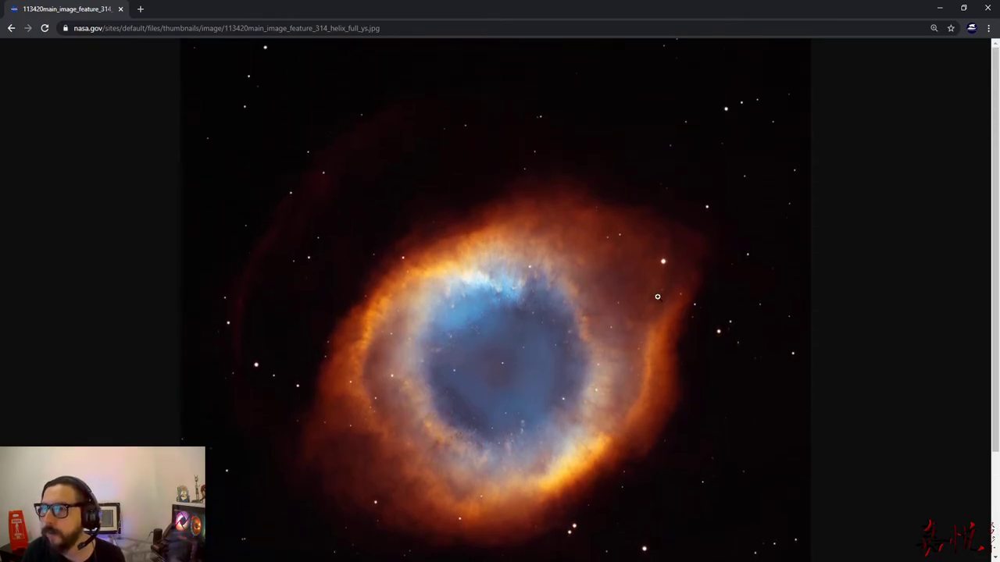
scroll(406, 382, "down", 1)
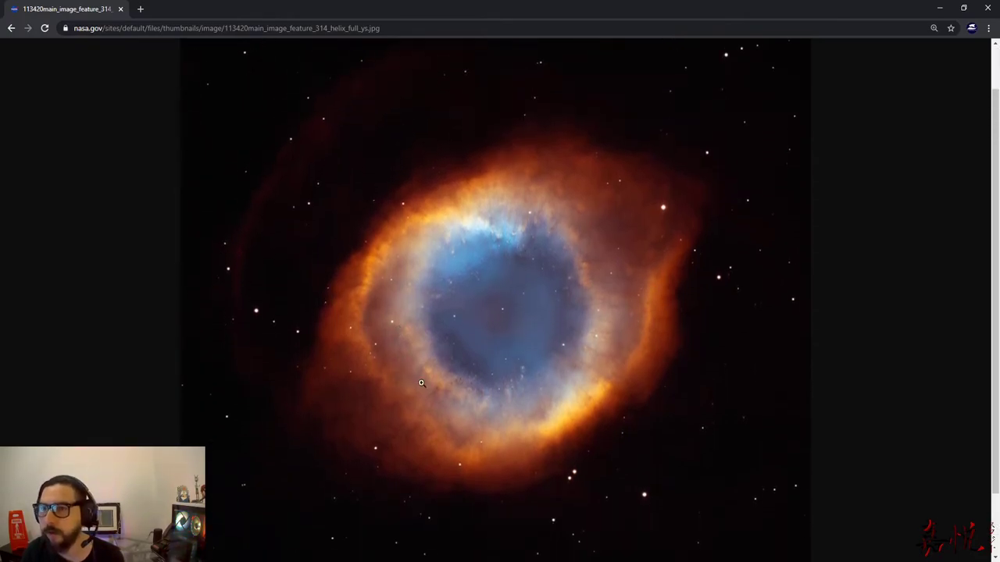
scroll(531, 365, "down", 1, "ctrl")
scroll(531, 365, "up", 1, "ctrl")
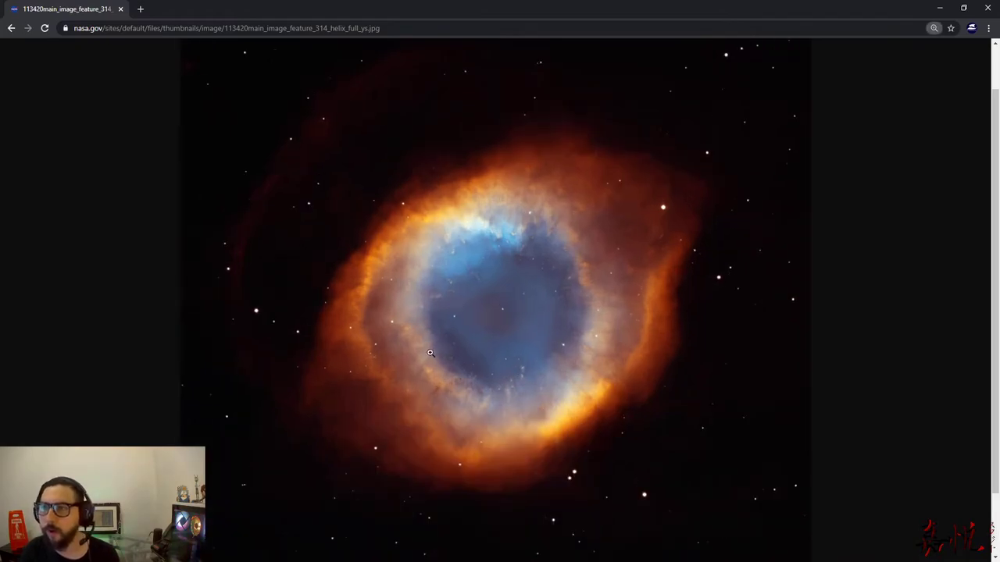
Switch to Blender and view the whole nebula together with the noise node group.
key("alt+Tab")
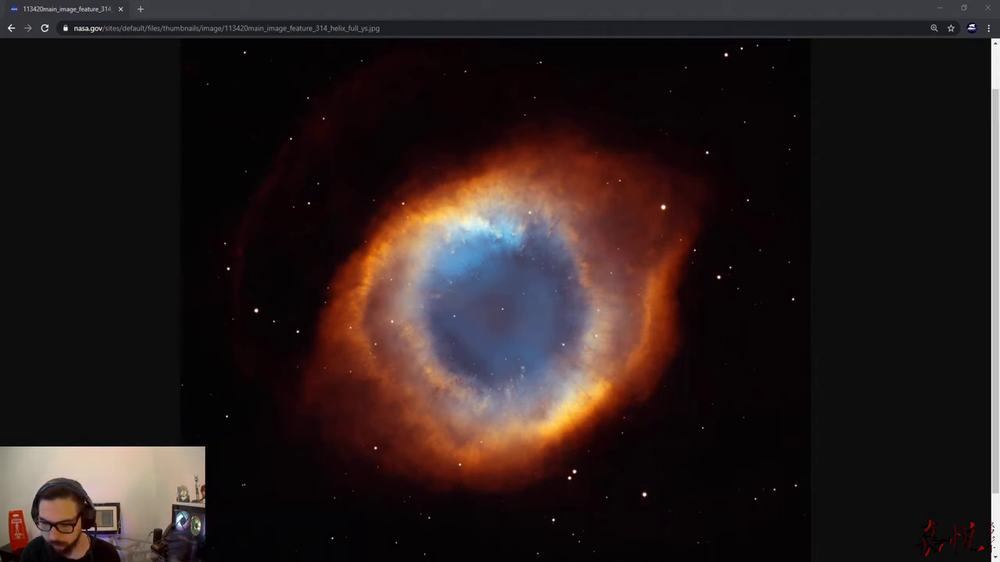
key("alt+Tab")
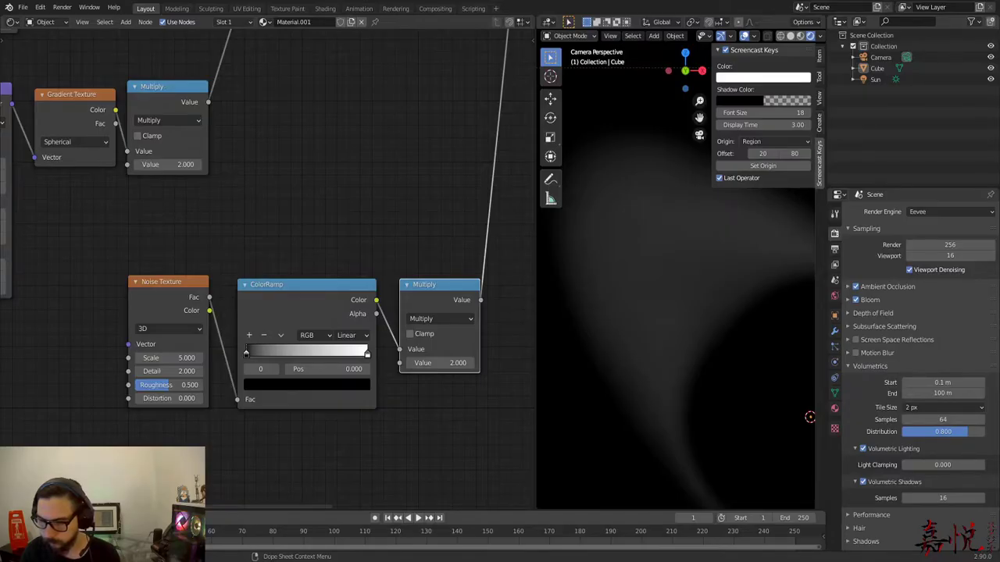
scroll(676, 281, "down", 4)
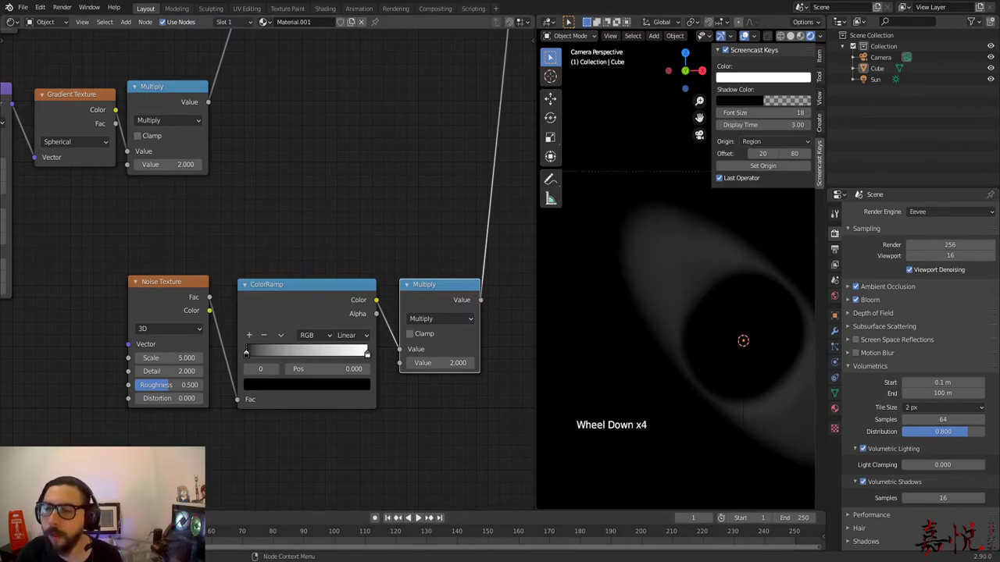
scroll(451, 379, "down", 2)
middle_click_drag(451, 379, 391, 355)
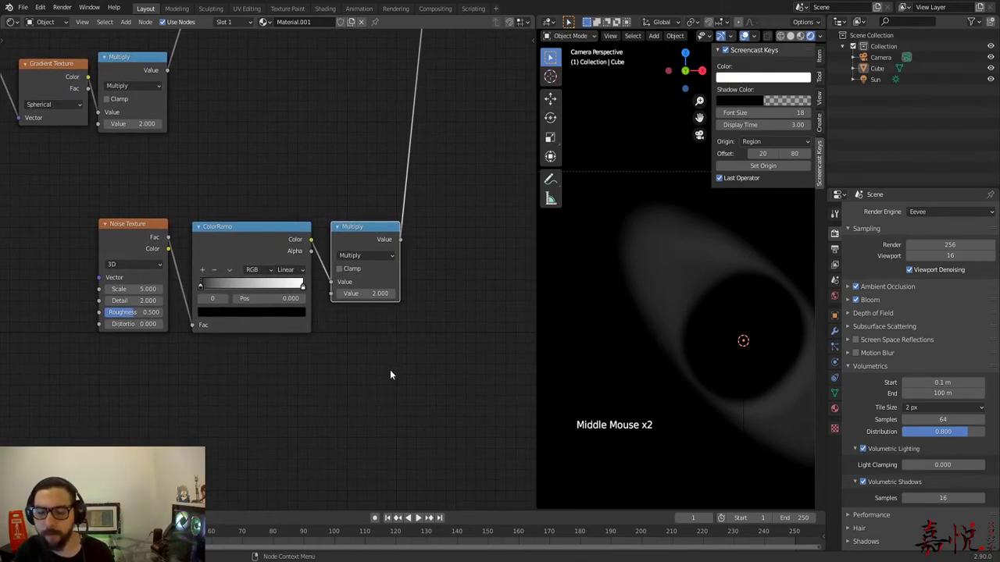
scroll(255, 352, "up", 2)
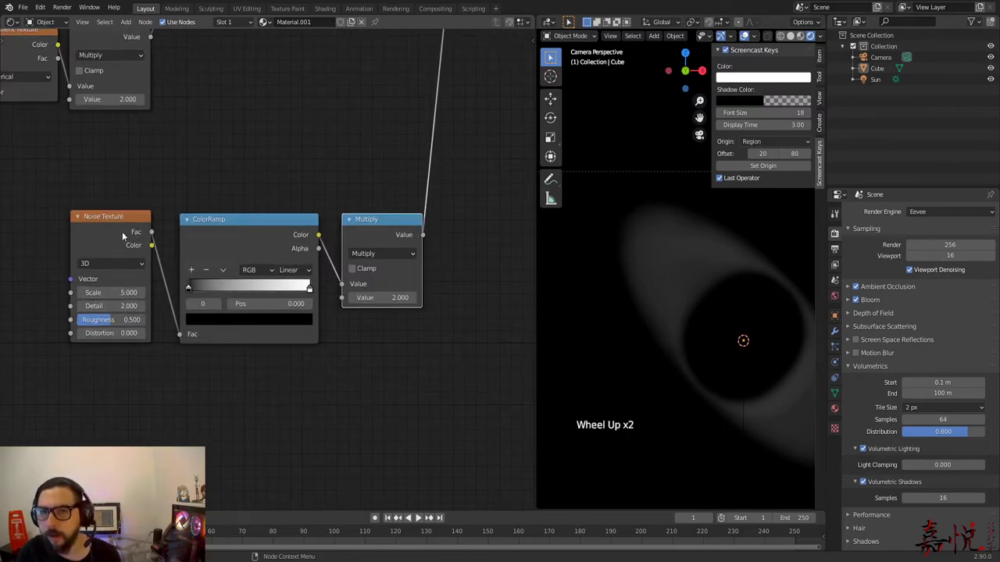
Try the noise ColorRamp with its black stop at position 0.514, then return the stop to the start.
left_click_drag(190, 288, 250, 295)
middle_click_drag(742, 390, 685, 341, "shift")
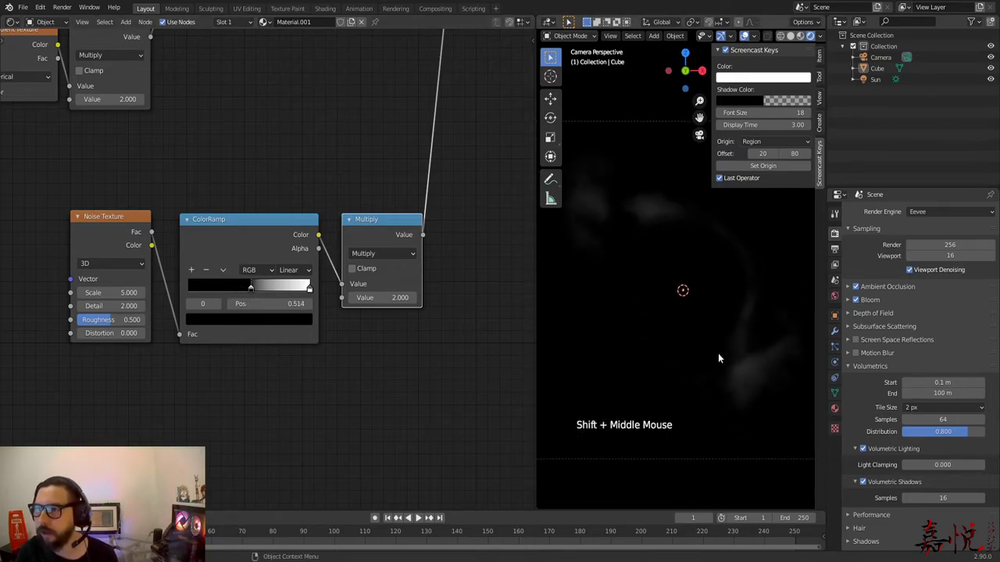
left_click_drag(244, 290, 193, 293)
Duplicate the Noise Texture, ColorRamp and Multiply nodes and place the copies directly below the originals.
left_click_drag(111, 188, 407, 360)
key("shift+d")
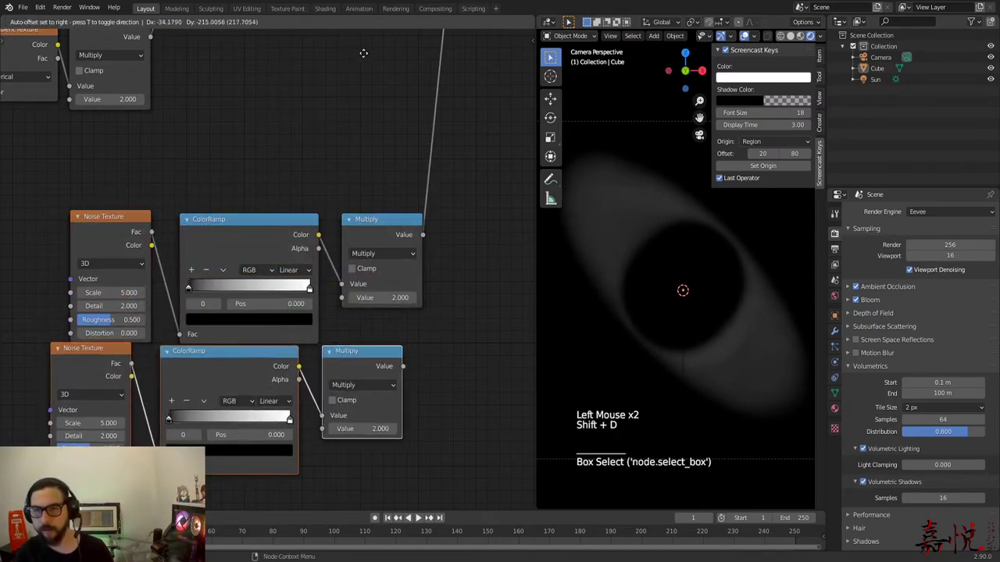
left_click(373, 86)
middle_click_drag(353, 168, 286, 91)
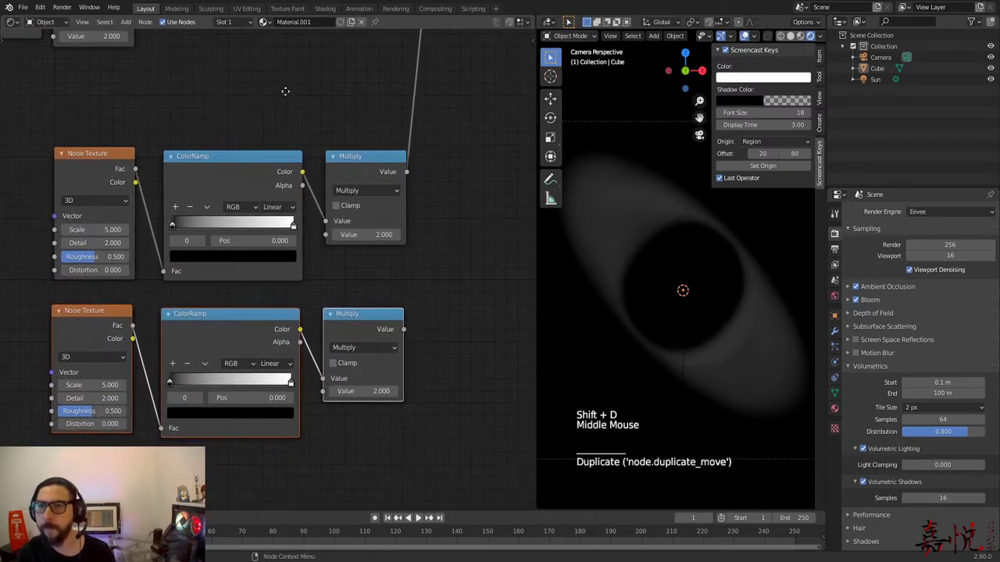
middle_click_drag(101, 297, 141, 301)
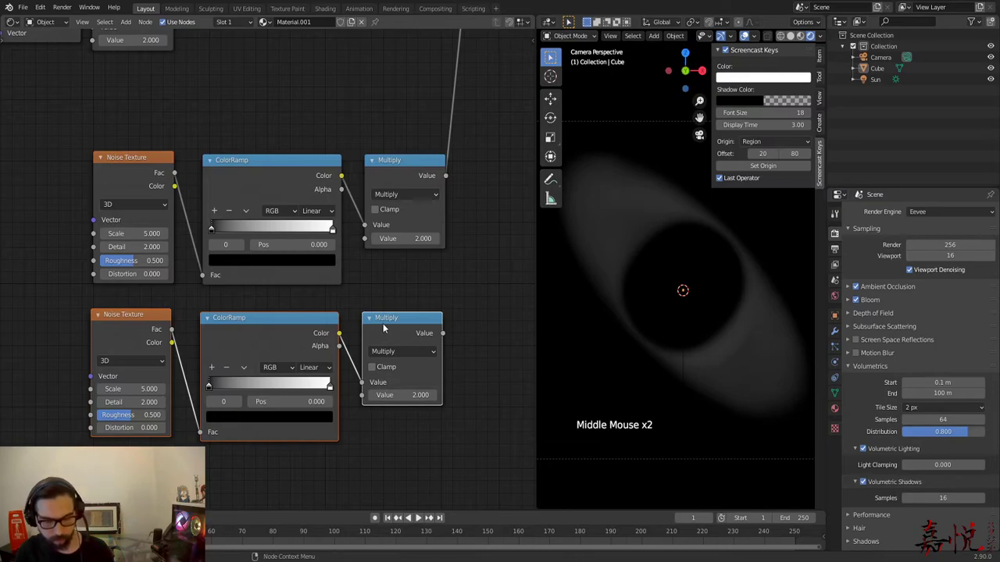
Combine the two noise groups' Multiply outputs with a Mix node and place it to the right, between both groups.
key("ctrl")
right_click_drag(383, 328, 405, 222, "ctrl+shift")
left_click(493, 270)
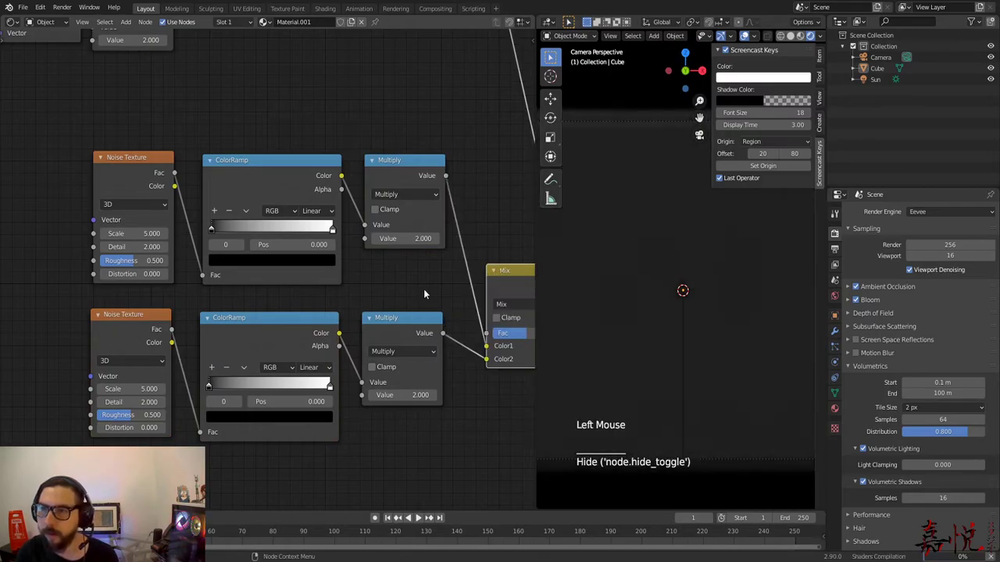
middle_click_drag(422, 289, 334, 262)
left_click_drag(443, 259, 429, 215)
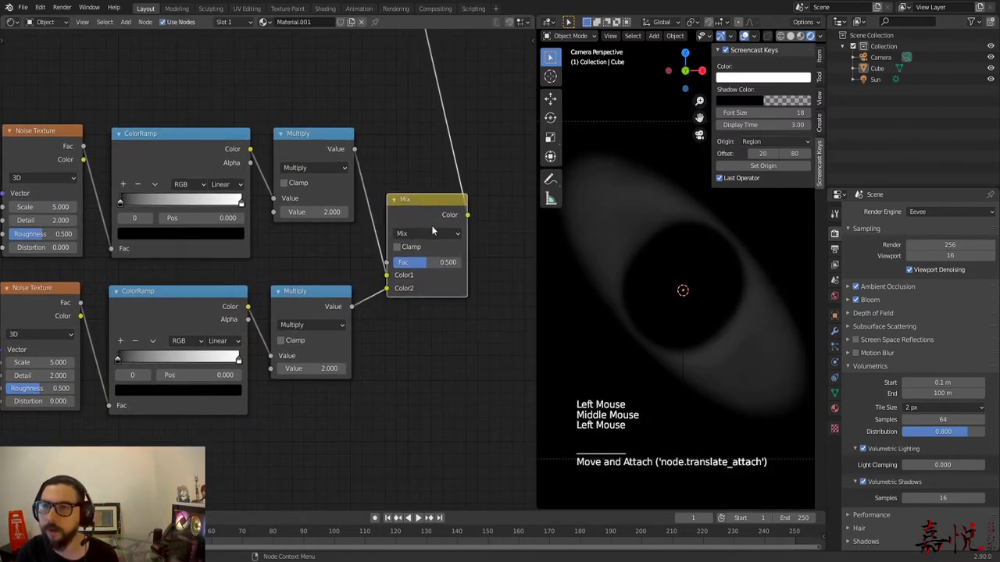
Set the Mix factor to 1.000 and move the lower ColorRamp's black stop to position 0.505.
left_click_drag(416, 263, 400, 263)
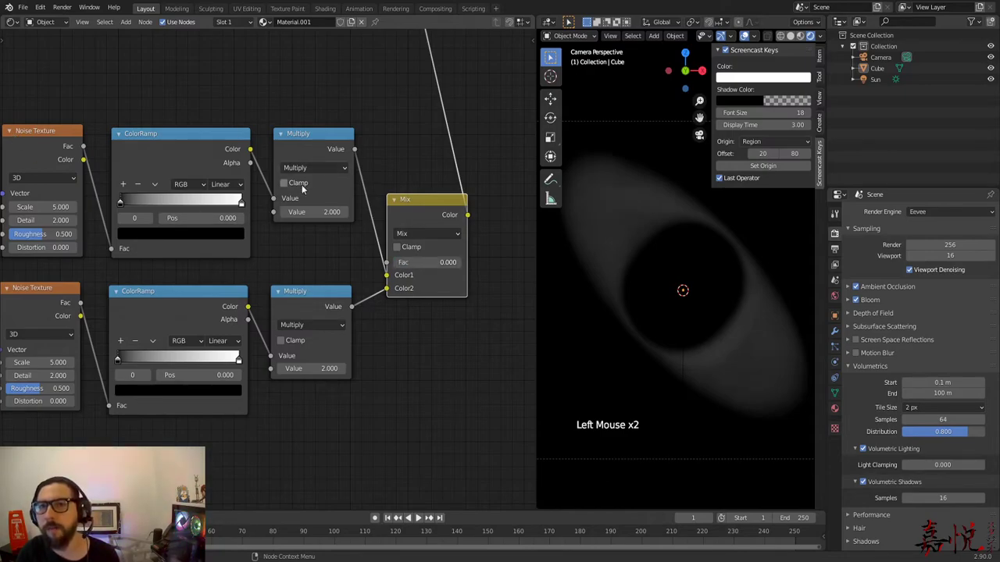
left_click_drag(408, 263, 466, 262)
middle_click_drag(475, 400, 533, 312)
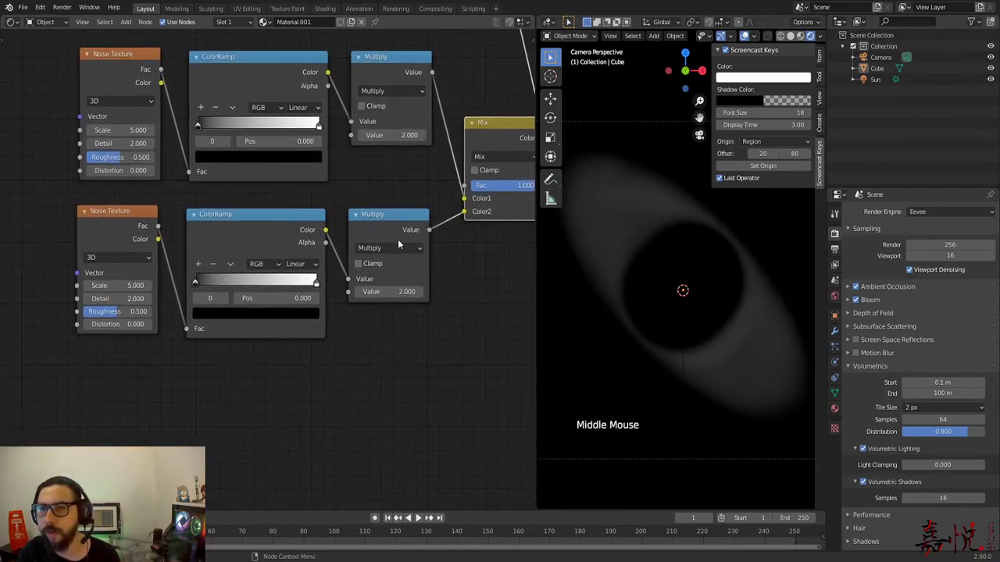
left_click_drag(204, 283, 262, 288)
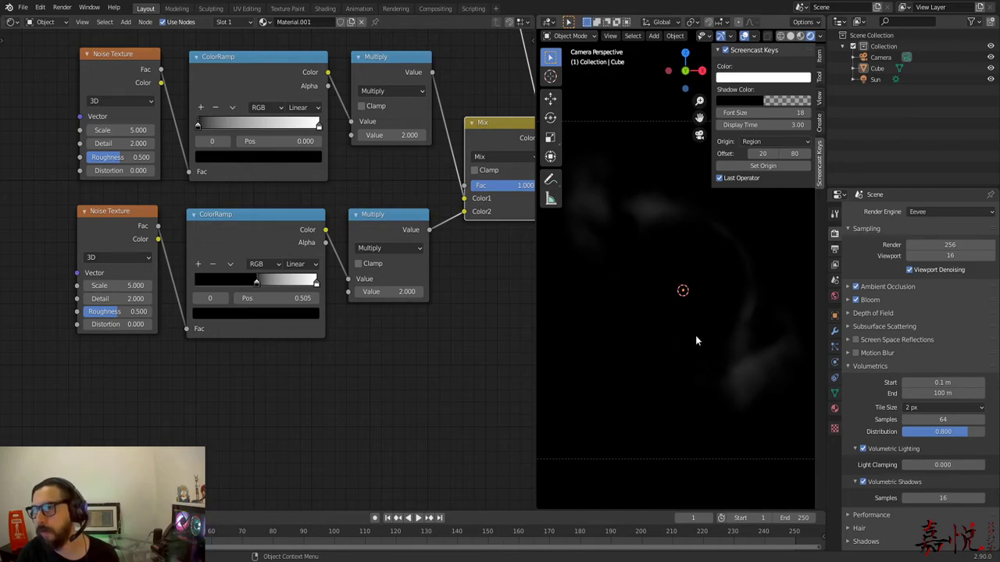
View the nebula through the camera, select the cube and hide the viewport sidebar.
middle_click_drag(699, 336, 631, 345)
scroll(664, 308, "down", 1)
key("KP_0")
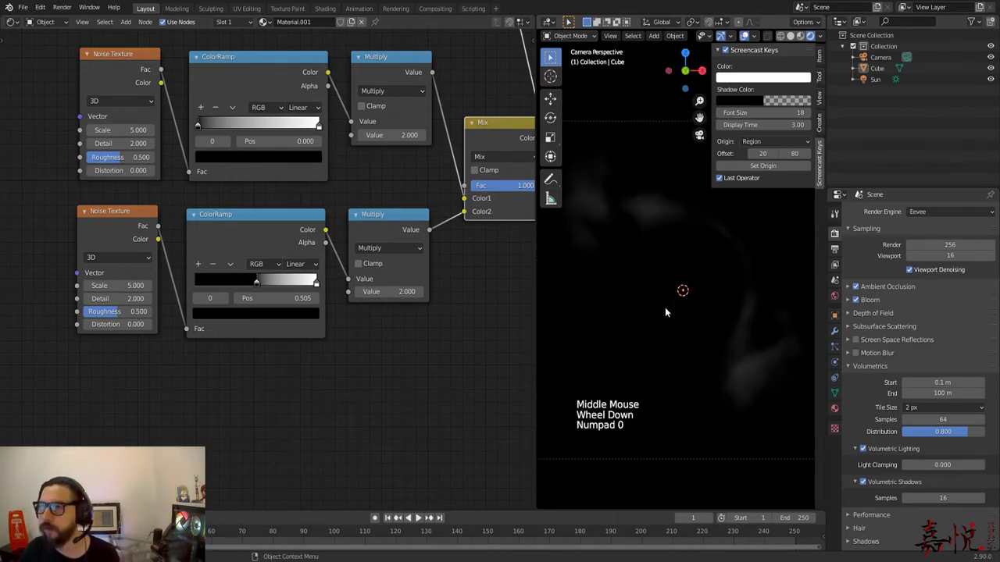
key("shift")
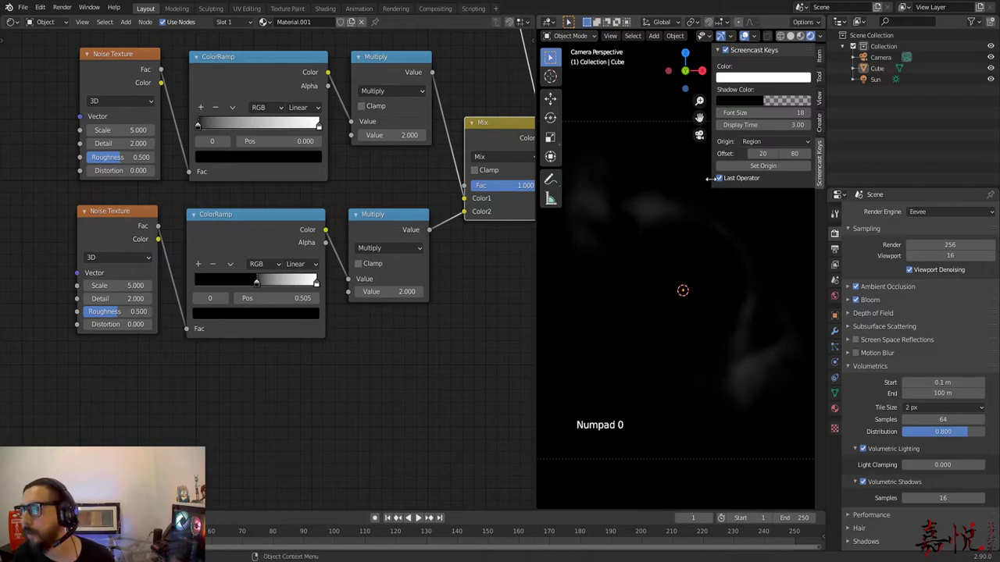
left_click(631, 103)
key("n")
scroll(709, 419, "up", 1)
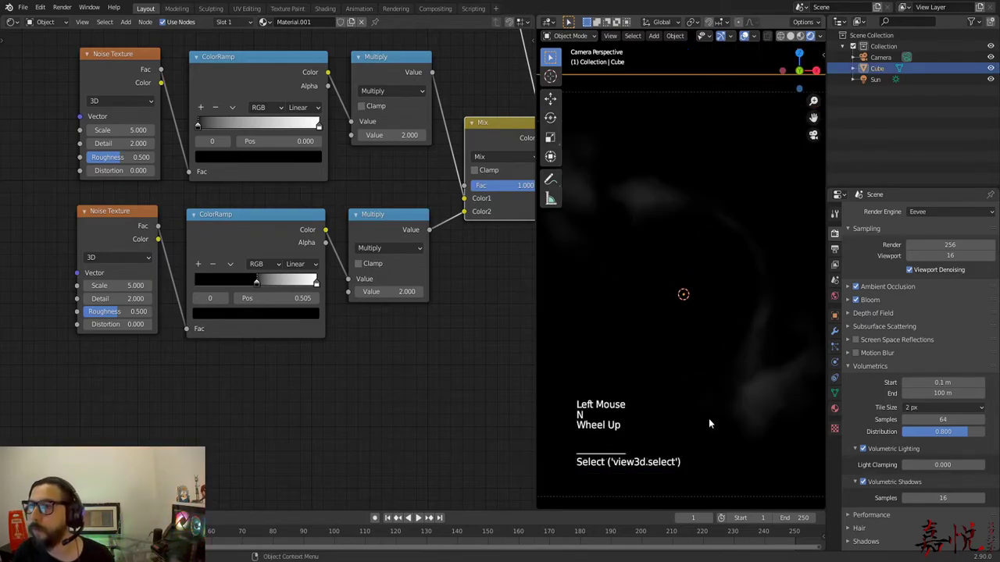
scroll(660, 386, "down", 1)
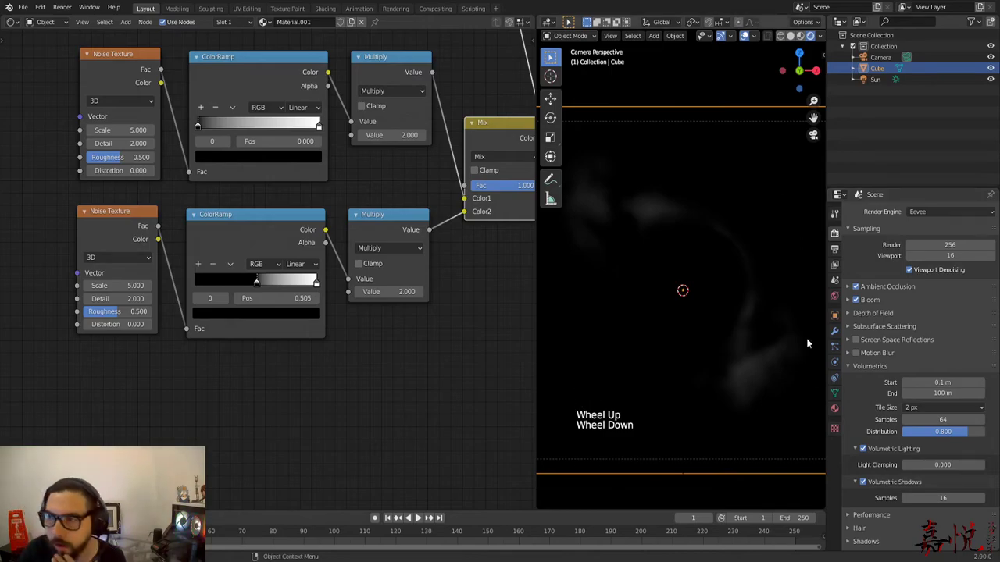
Try a volumetric tile size of 8 px, then restore 2 px.
left_click(915, 409)
left_click(918, 447)
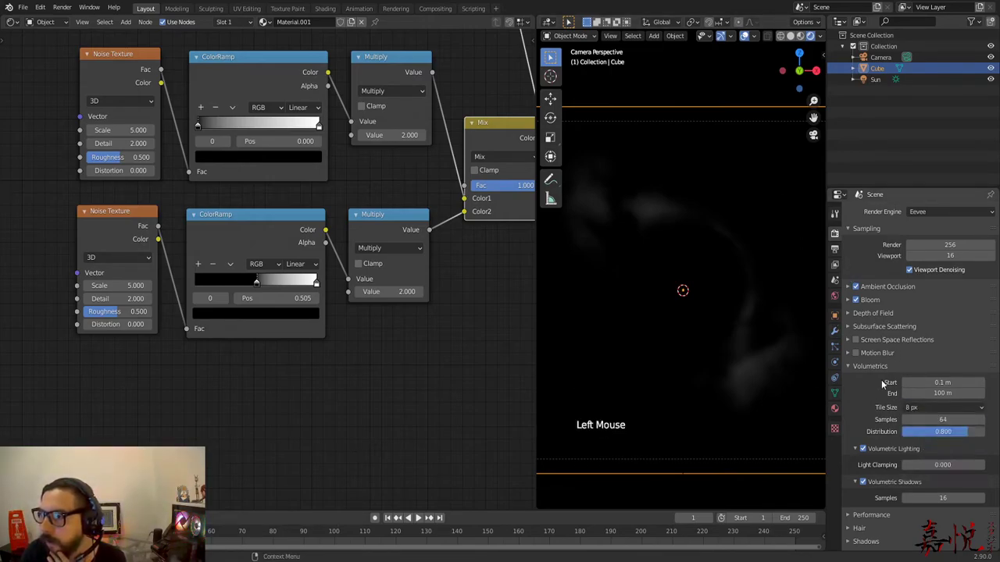
left_click(913, 408)
left_click(912, 422)
Look closely at the cloud from an angled view and try volumetric tile sizes of 8 px and 16 px.
middle_click_drag(772, 365, 708, 323)
scroll(699, 362, "up", 6)
scroll(690, 385, "up", 1)
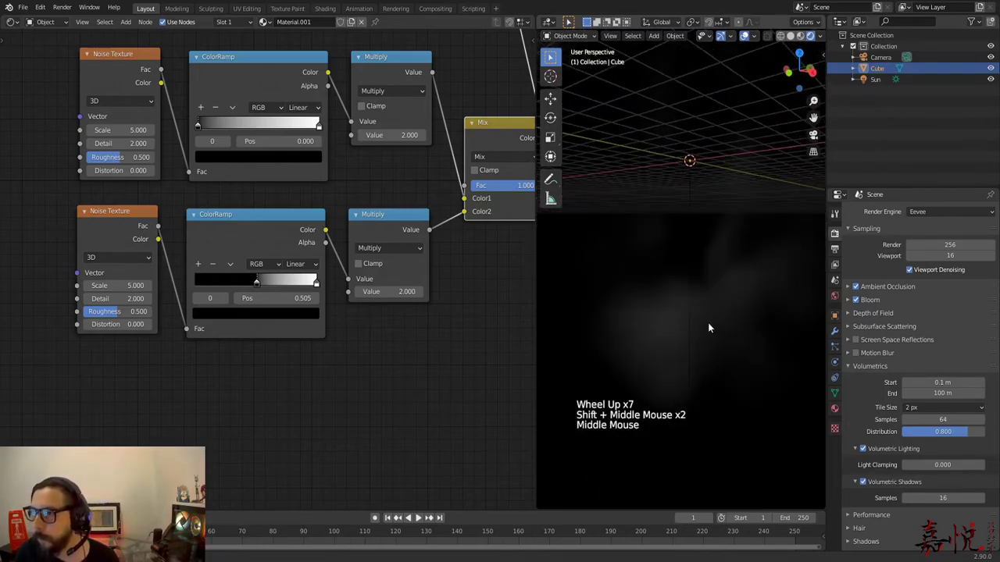
left_click(935, 408)
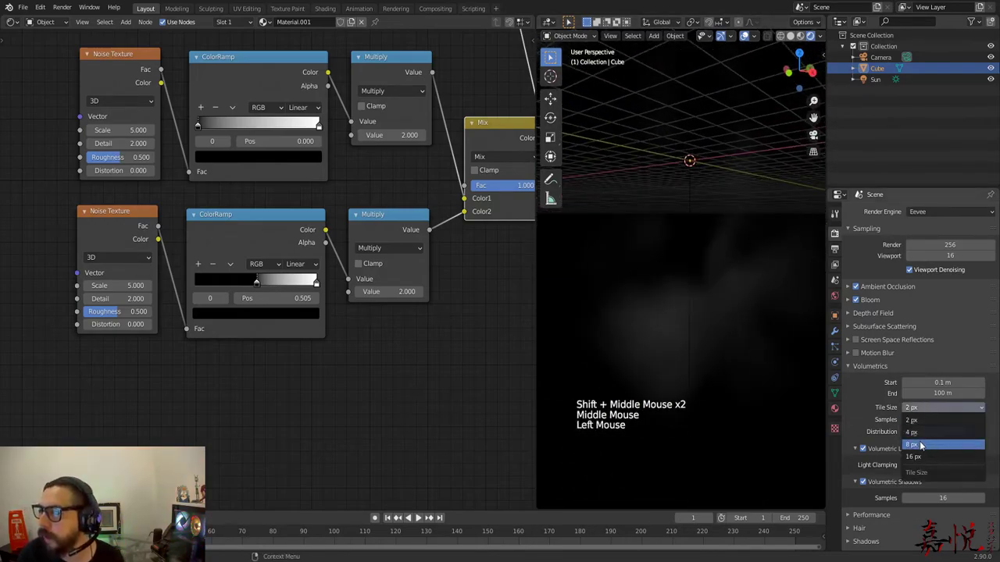
left_click(921, 446)
left_click(928, 409)
left_click(928, 460)
Set the lower Noise Texture's detail to 16.000 and roughness to 0.742.
left_click_drag(148, 298, 183, 298)
left_click_drag(109, 312, 125, 312)
scroll(648, 351, "up", 2)
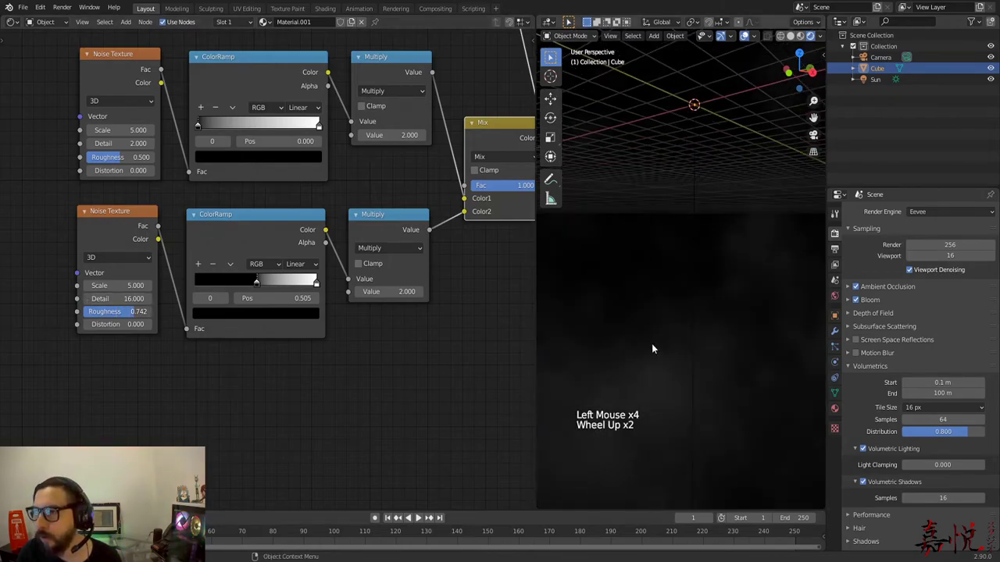
middle_click_drag(680, 364, 705, 321, "shift")
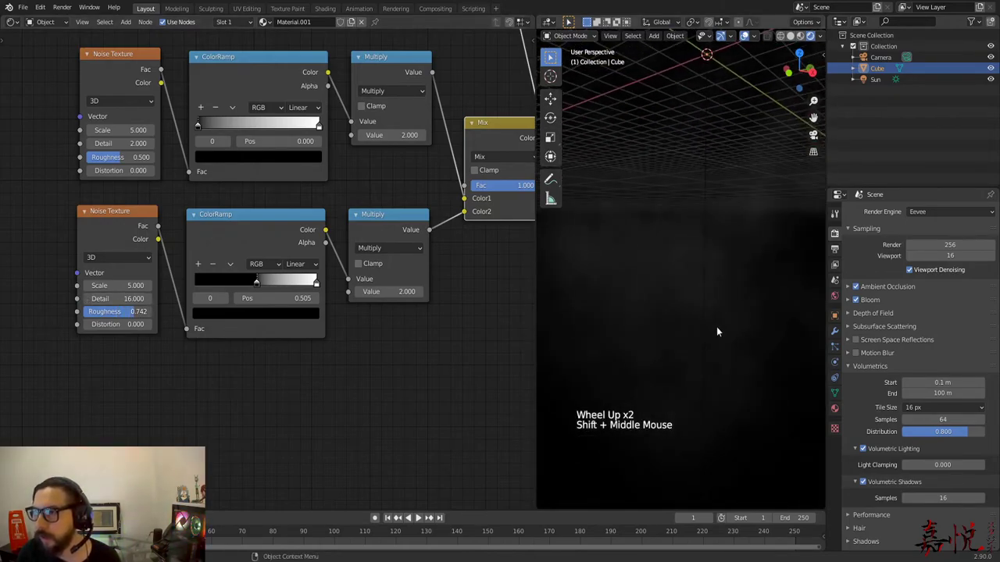
Compare volumetric tile sizes of 2 px and 4 px on the cloud, then set the tile size to 8 px.
left_click(905, 407)
left_click(918, 434)
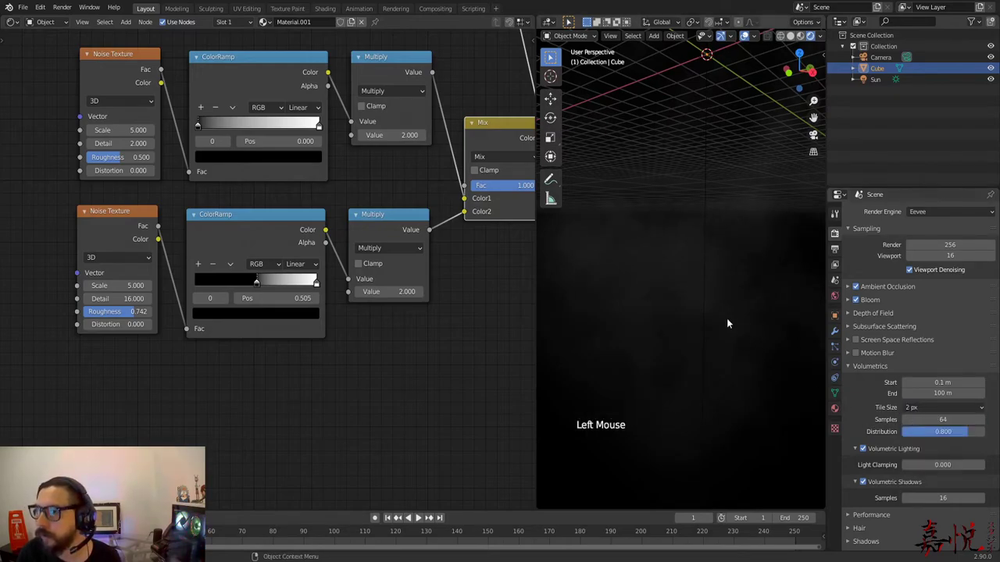
left_click(916, 408)
left_click(917, 431)
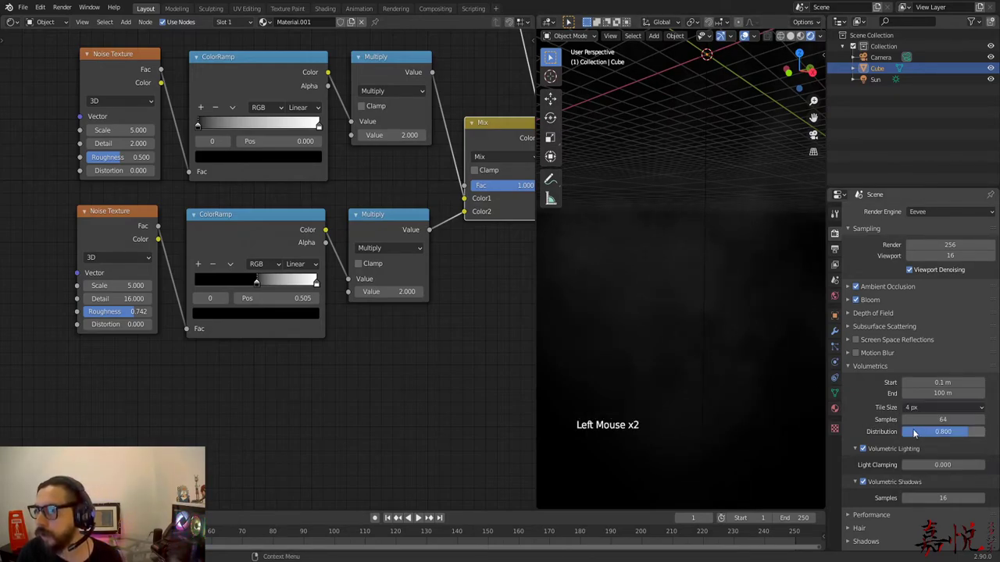
scroll(707, 283, "down", 1)
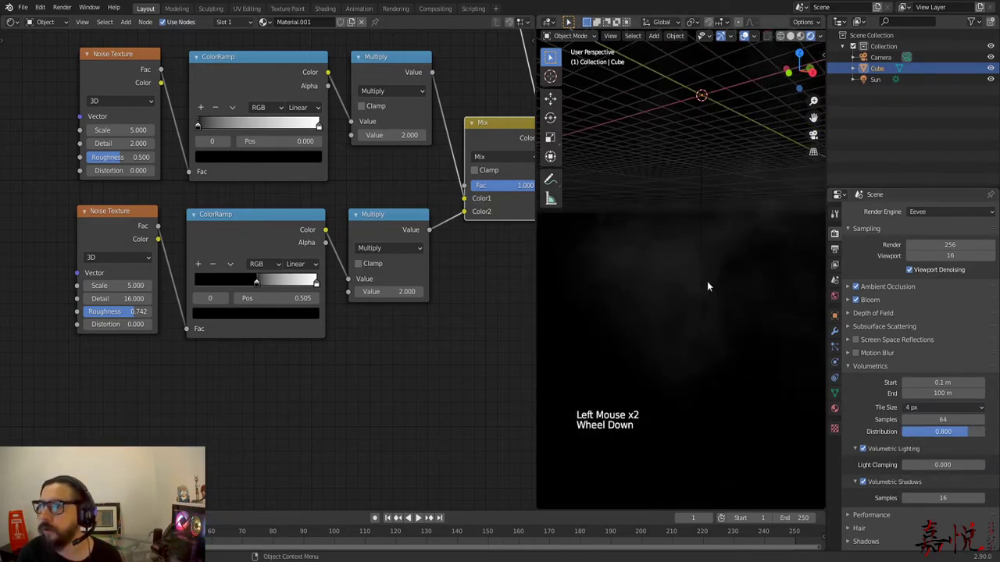
left_click(914, 408)
left_click(916, 444)
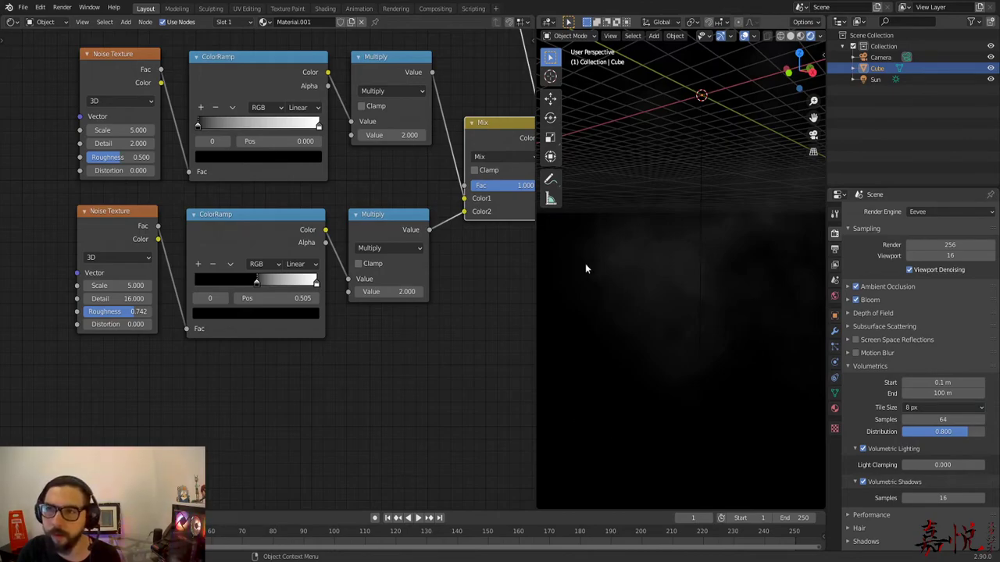
scroll(711, 294, "up", 1)
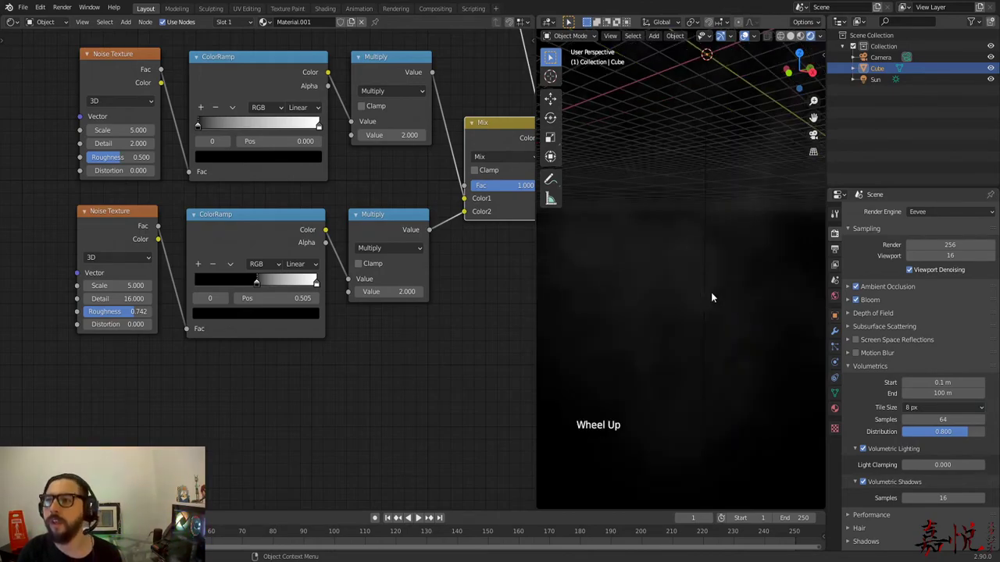
scroll(710, 294, "down", 2)
scroll(699, 305, "up", 1)
scroll(696, 305, "up", 1)
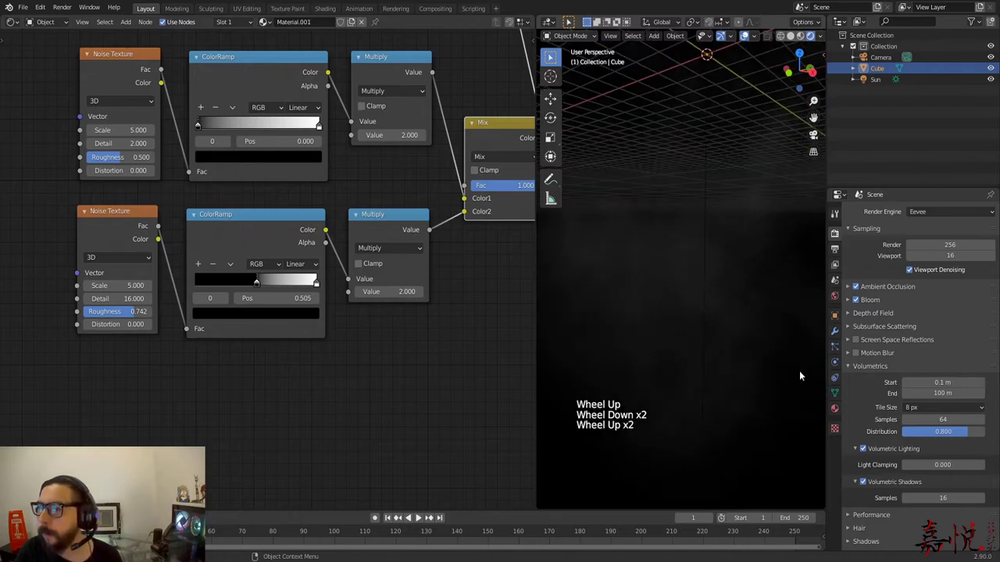
Set the volumetric tile size to 4 px and check the cloud from the outside and through the camera.
left_click(915, 408)
left_click(908, 437)
scroll(711, 327, "down", 1)
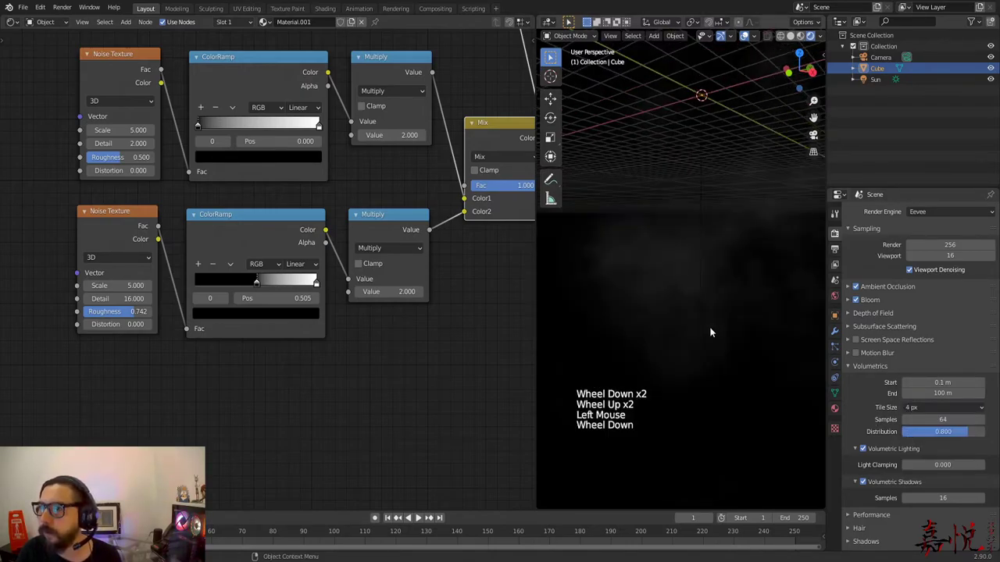
middle_click_drag(623, 349, 648, 356)
scroll(672, 356, "down", 5)
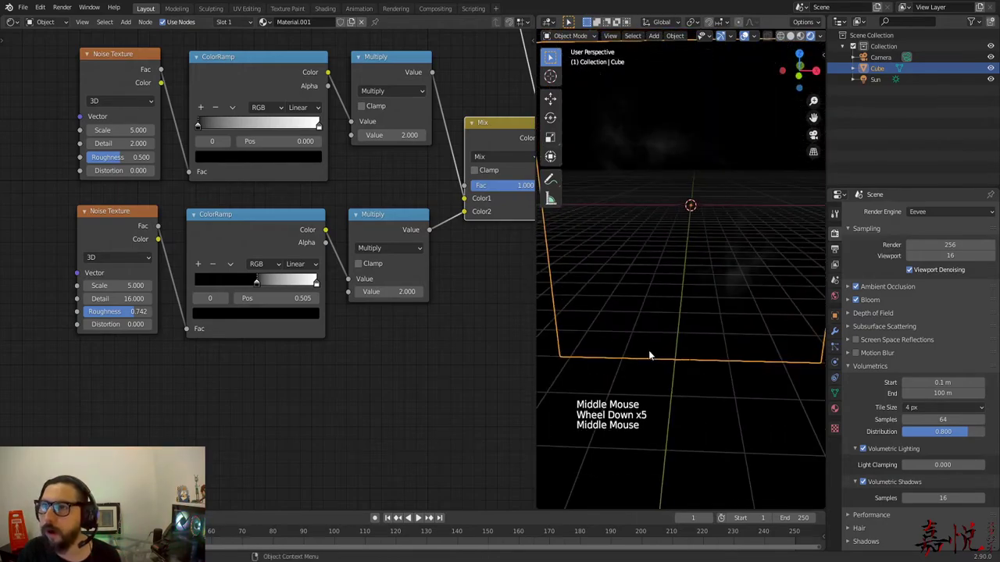
key("KP_0")
scroll(657, 334, "up", 3)
scroll(659, 341, "down", 3)
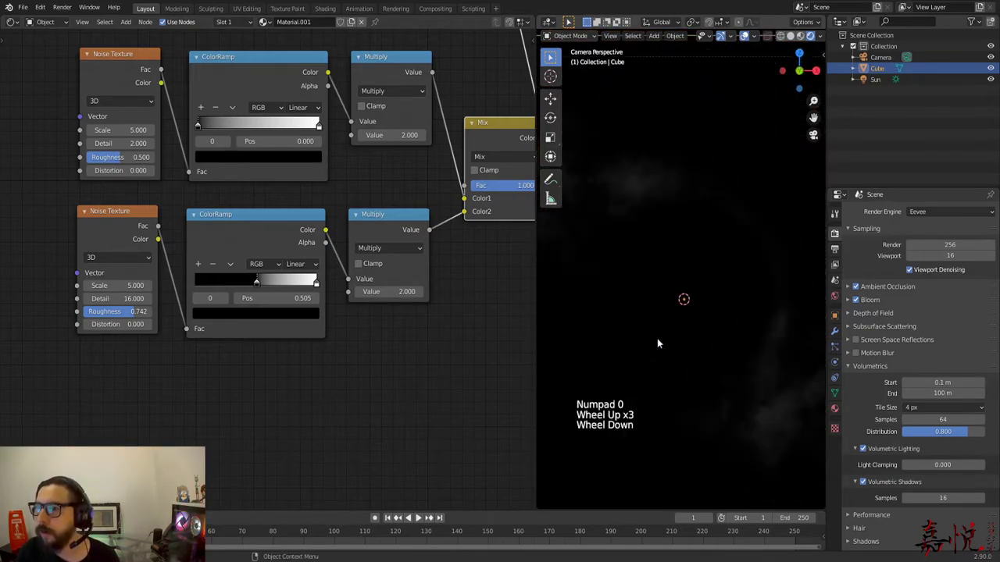
middle_click_drag(700, 388, 617, 297)
scroll(681, 390, "up", 2)
key("KP_0")
scroll(684, 424, "up", 3)
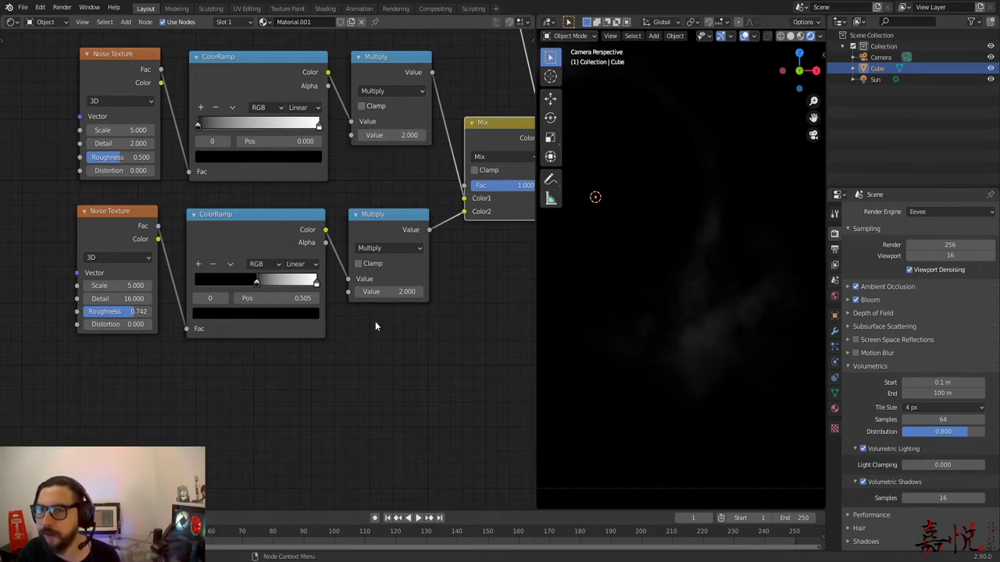
Try values of 10 and then 50 on the Multiply node of the lower noise group.
left_click(389, 287)
left_click(384, 293)
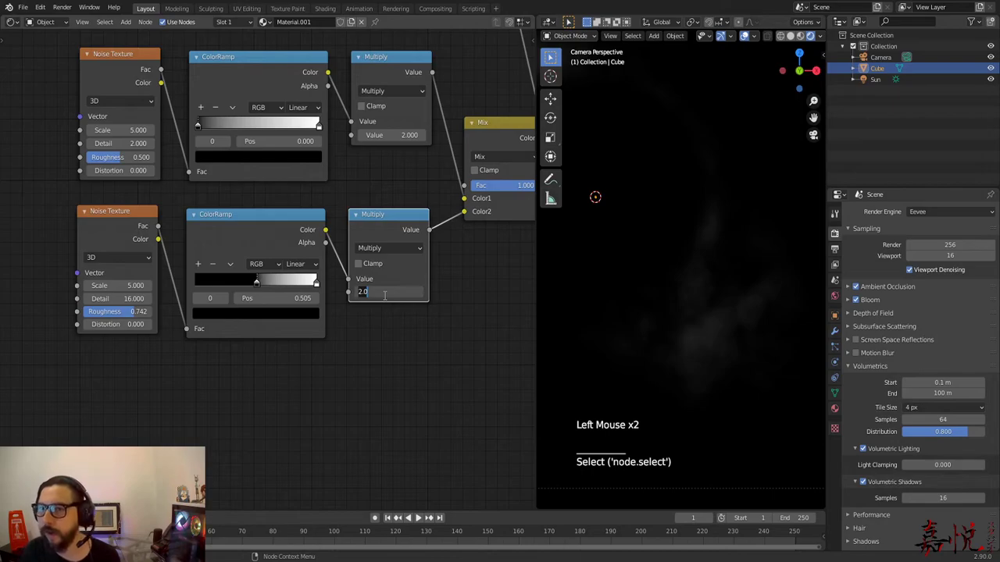
key("Return")
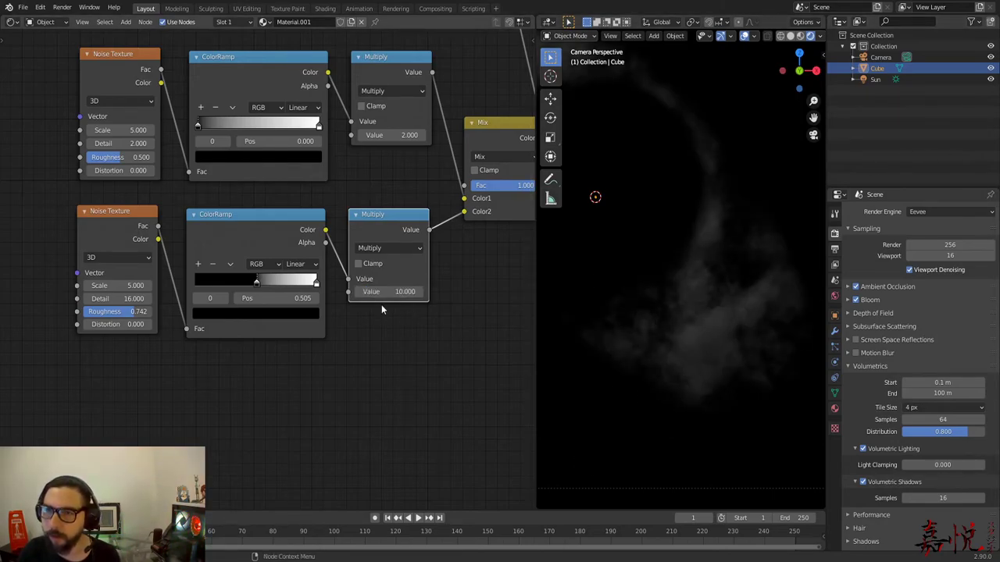
left_click(381, 297)
type("50")
key("Return")
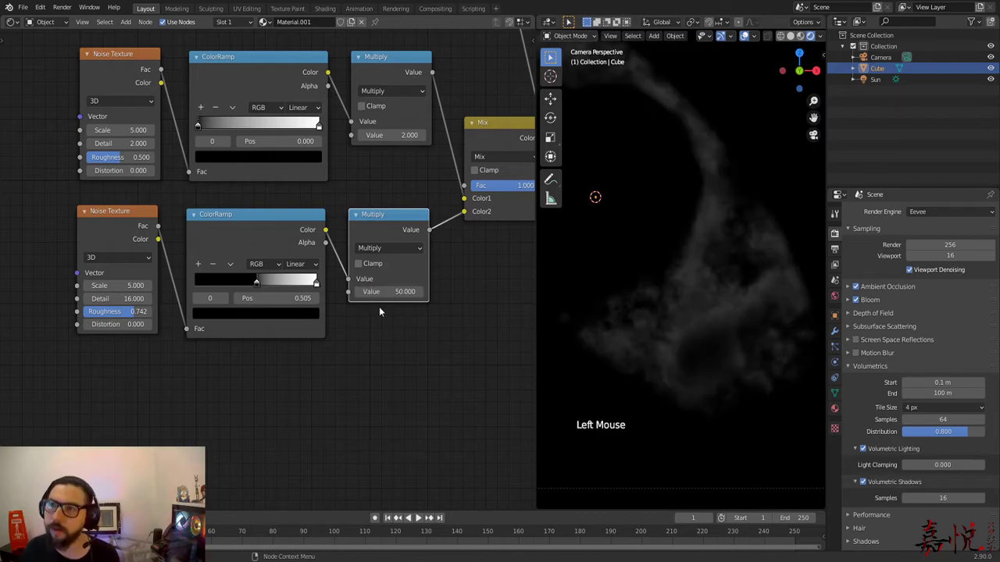
Examine the denser cloud from outside the cube and through the camera, along with the noise nodes.
scroll(468, 341, "down", 3)
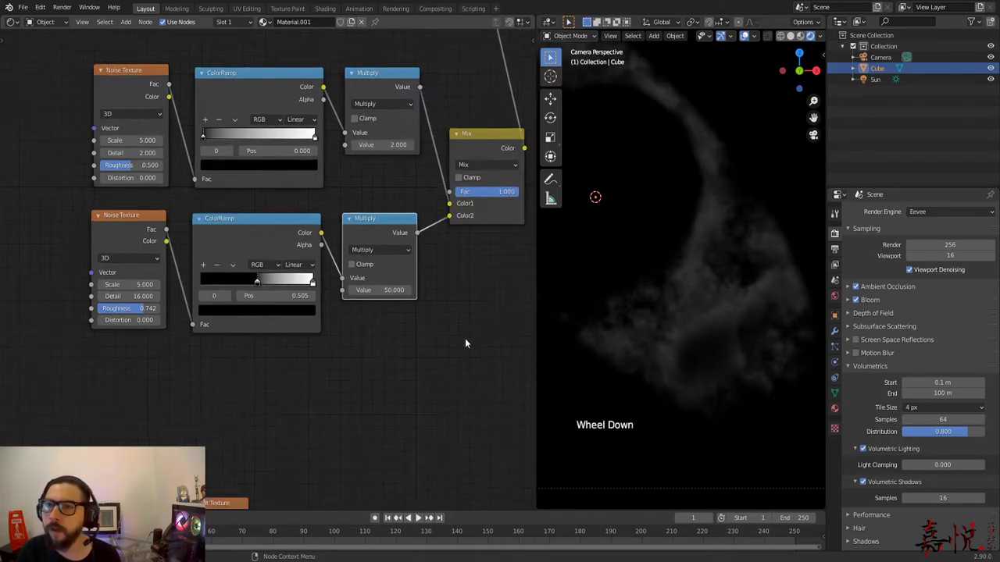
scroll(692, 335, "down", 6)
scroll(690, 334, "up", 6)
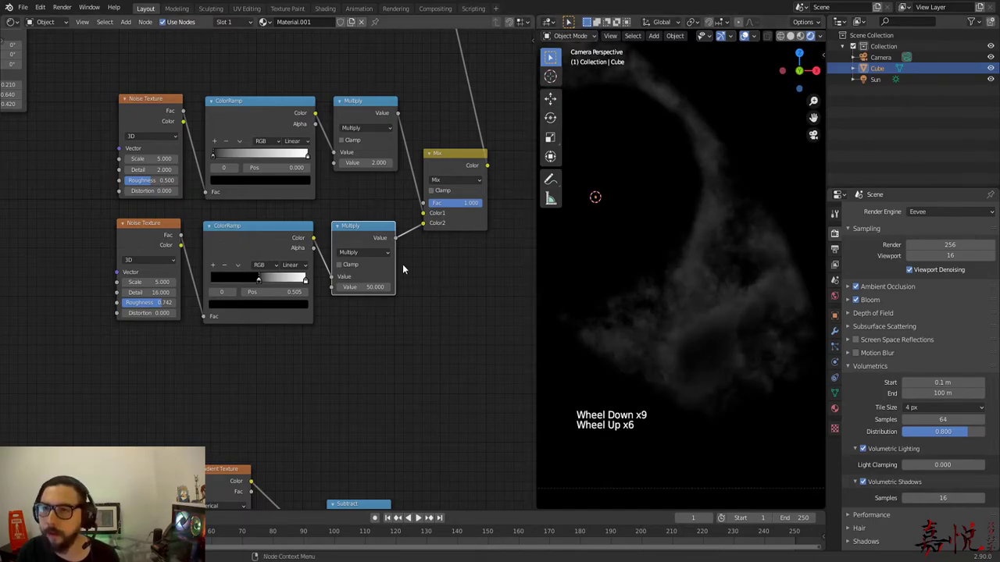
scroll(667, 337, "down", 2)
mouse_move(666, 338)
middle_mouse_down()
mouse_move(649, 339)
mouse_move(656, 327)
middle_mouse_up()
scroll(603, 334, "down", 2)
scroll(670, 321, "up", 1)
key("KP_0")
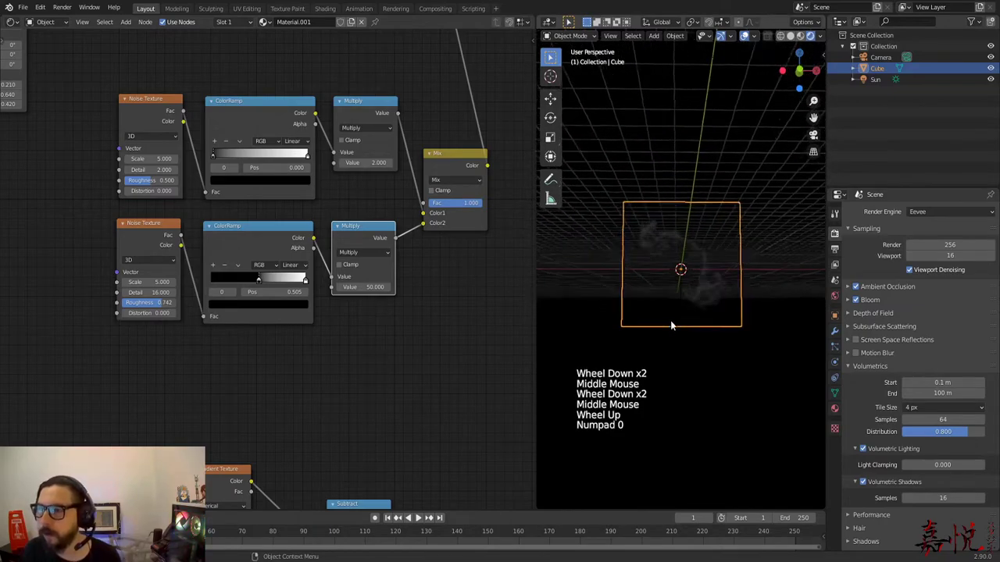
scroll(614, 314, "up", 2)
scroll(651, 308, "up", 2)
scroll(643, 330, "down", 2)
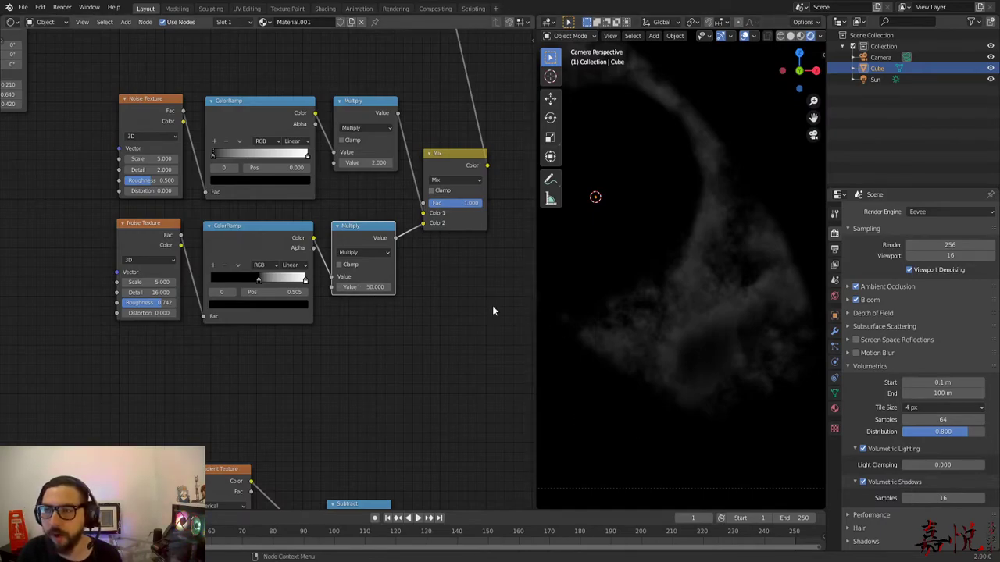
Compare volumetric tile sizes of 2 px and 16 px on a close-up of the cloud, then restore 4 px.
scroll(690, 334, "up", 1)
scroll(690, 336, "down", 1)
scroll(698, 341, "up", 2)
scroll(712, 388, "up", 1)
middle_click_drag(712, 388, 677, 316, "shift")
left_click(941, 408)
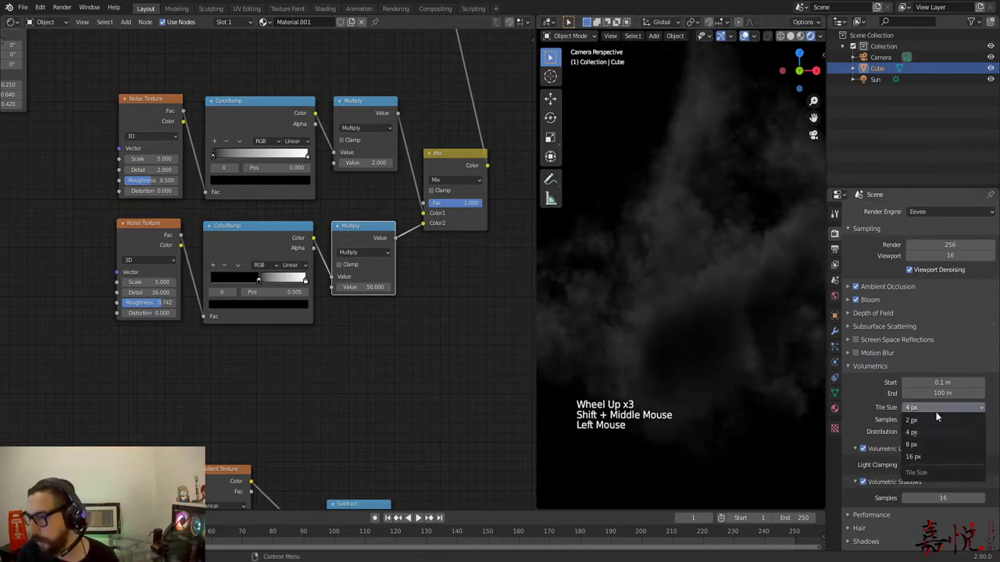
left_click(929, 420)
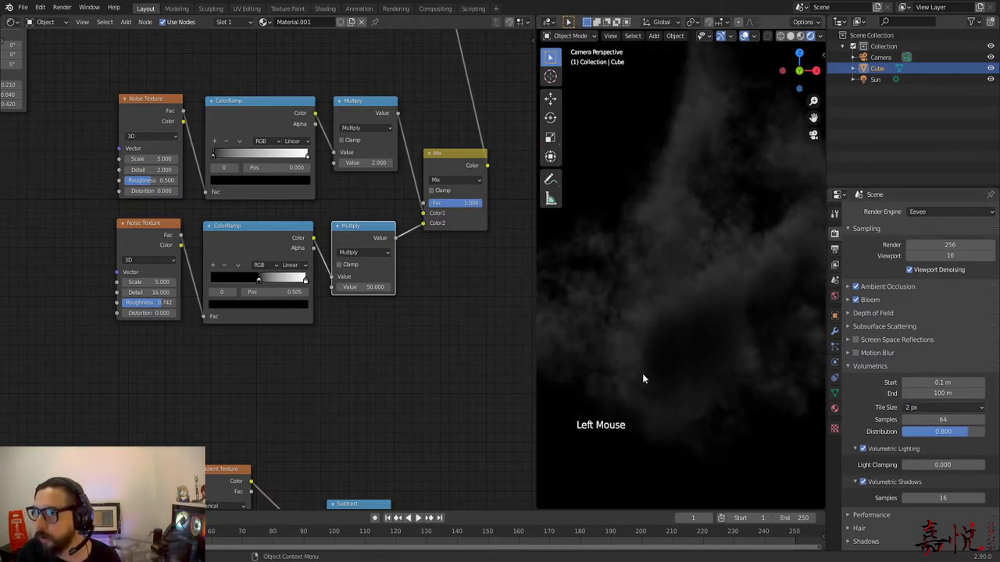
left_click(923, 407)
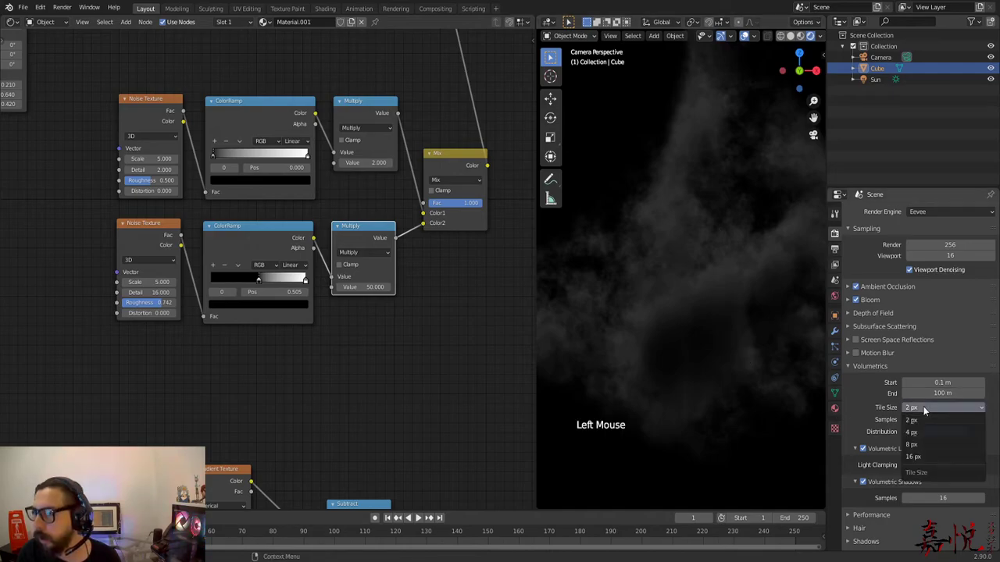
left_click(914, 456)
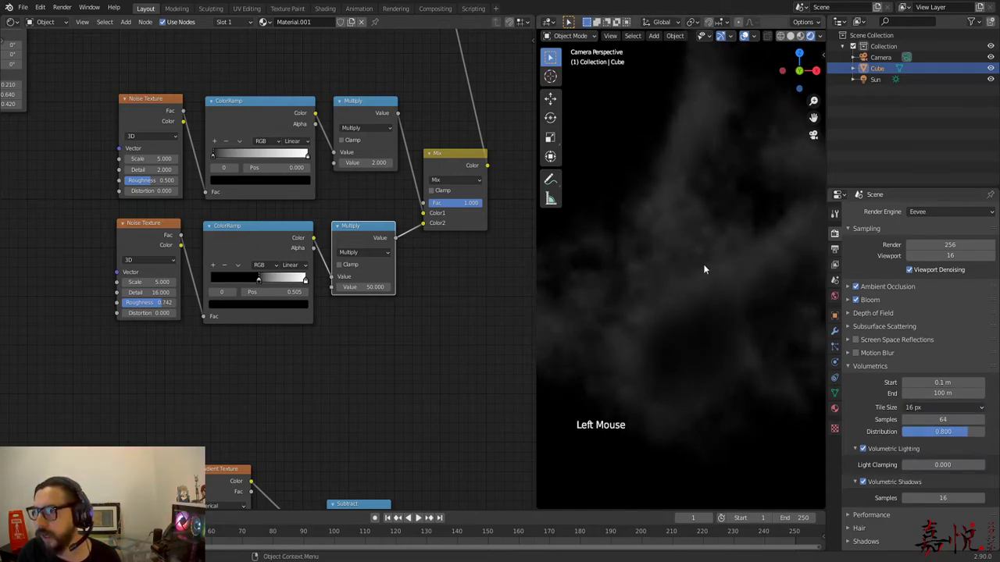
left_click(925, 406)
left_click(925, 429)
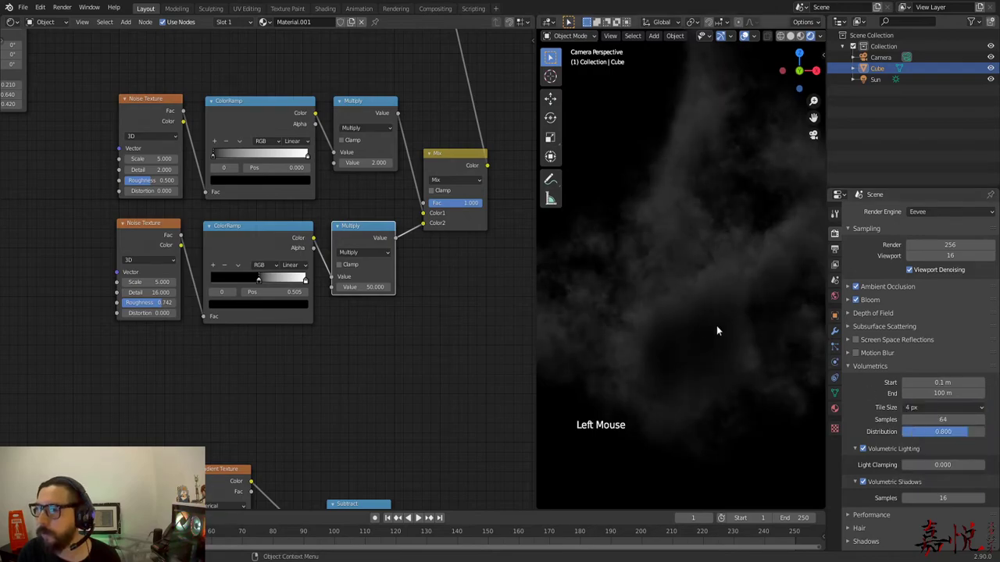
Set the Mix node's factor to 0.5 so both noise groups blend equally.
scroll(671, 286, "down", 3)
scroll(621, 316, "down", 5)
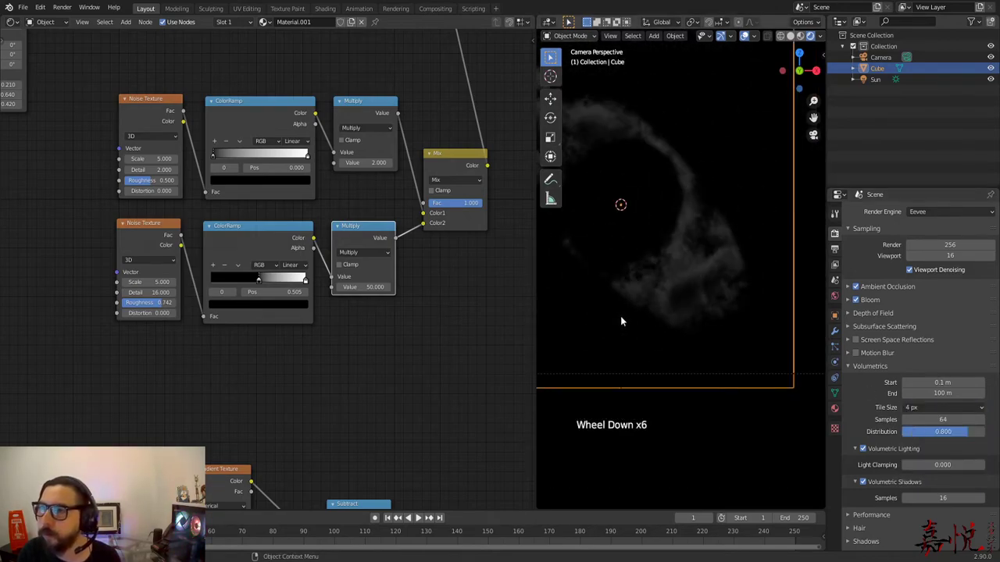
middle_click_drag(611, 318, 656, 328, "shift")
scroll(640, 328, "up", 3)
scroll(653, 315, "down", 3)
scroll(656, 328, "up", 2)
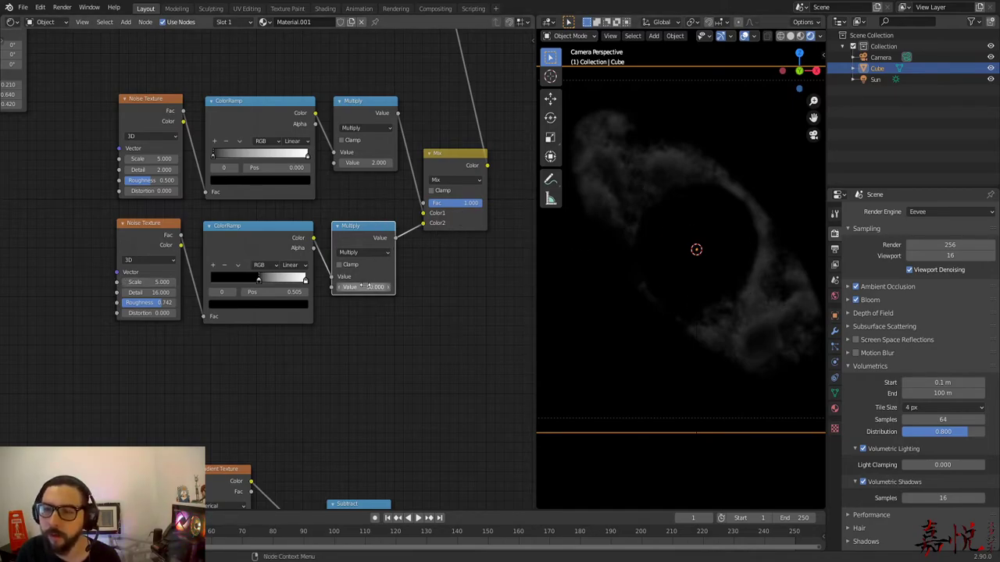
left_click(451, 205)
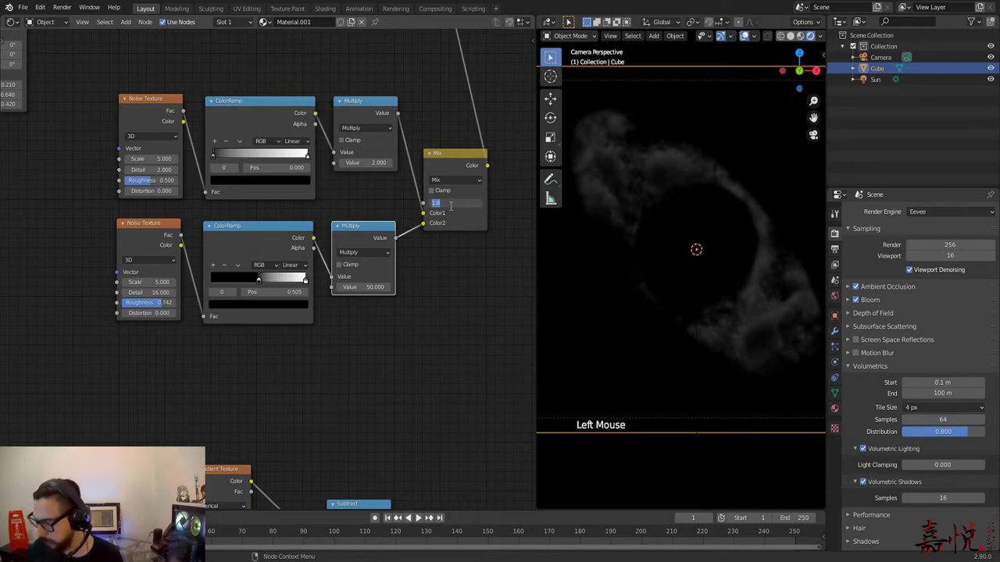
type("0.5")
key("Return")
Try a value of 1 on the Multiply nodes of both noise groups.
left_click(358, 286)
type("1")
left_click(379, 206)
double_click(365, 162)
type("1")
key("Return")
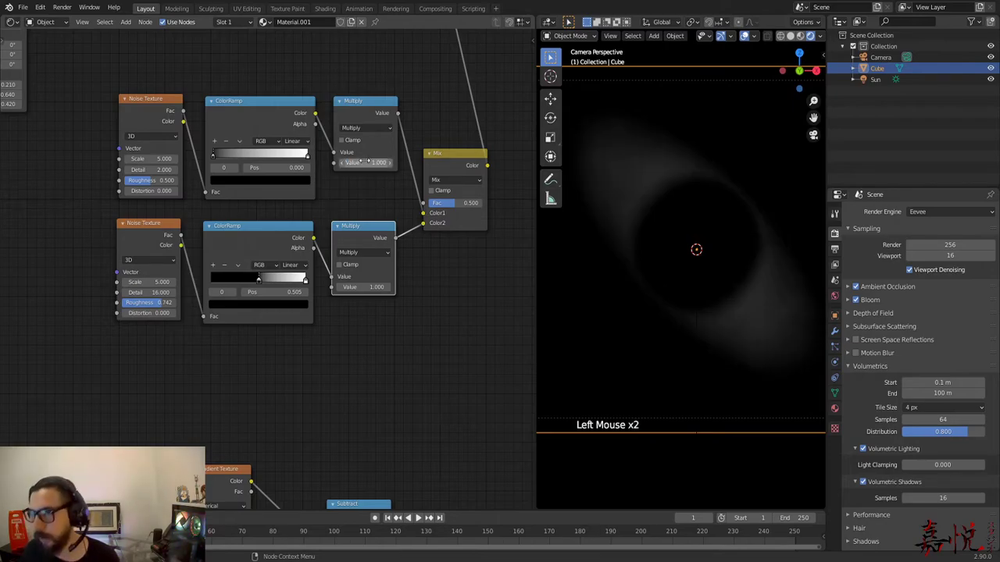
Try a value of 0.1 on the Multiply node of the upper noise group.
left_click(365, 161)
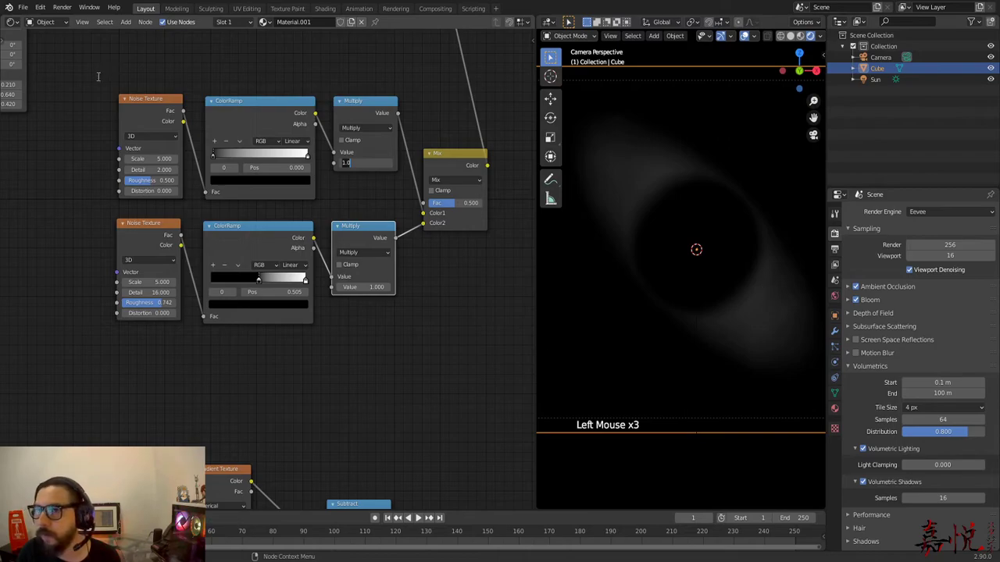
key("Return")
left_click(361, 163)
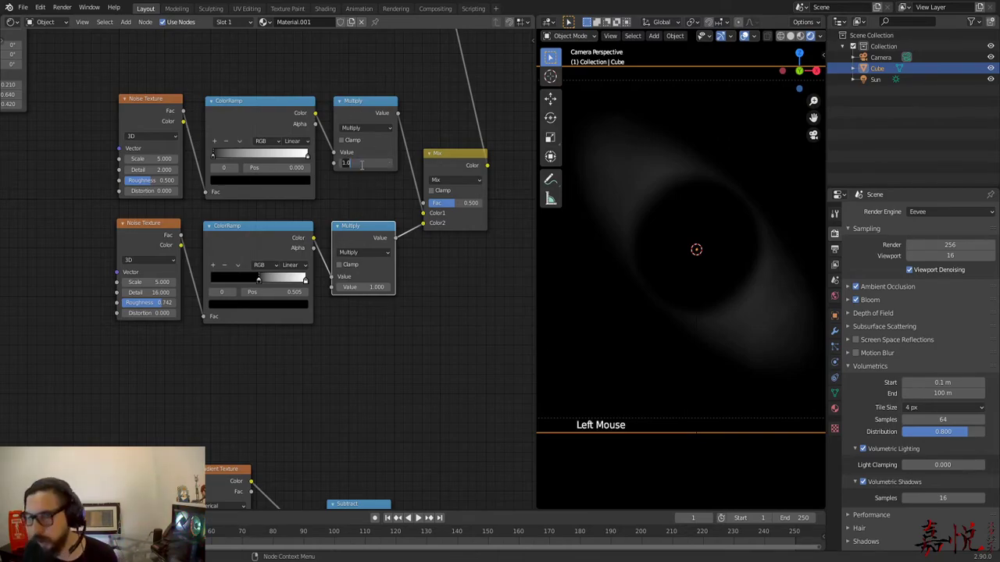
type(".")
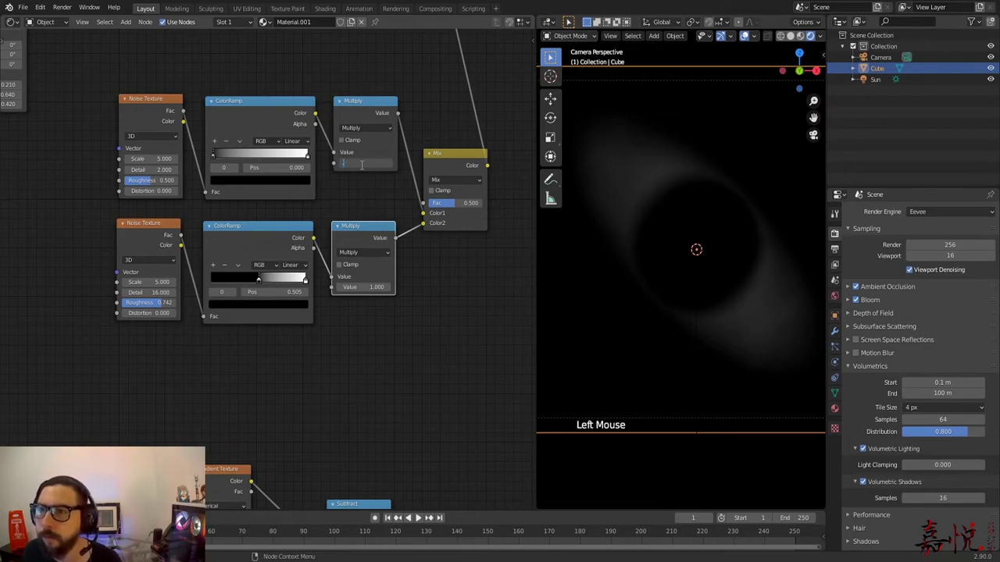
type("1")
key("Return")
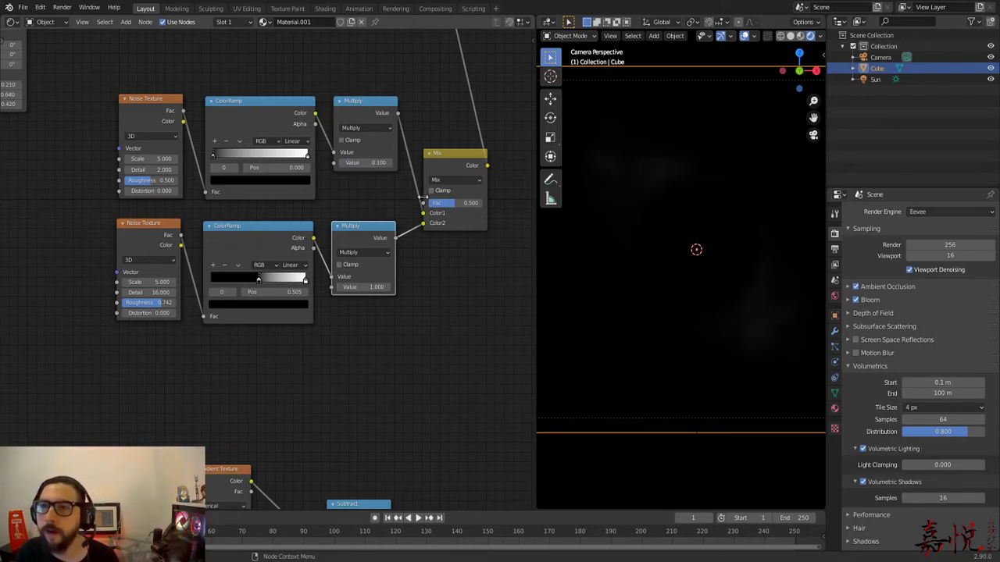
Set the lower noise group's Multiply value to 5 and the upper group's Multiply value to 0.3.
left_click(362, 287)
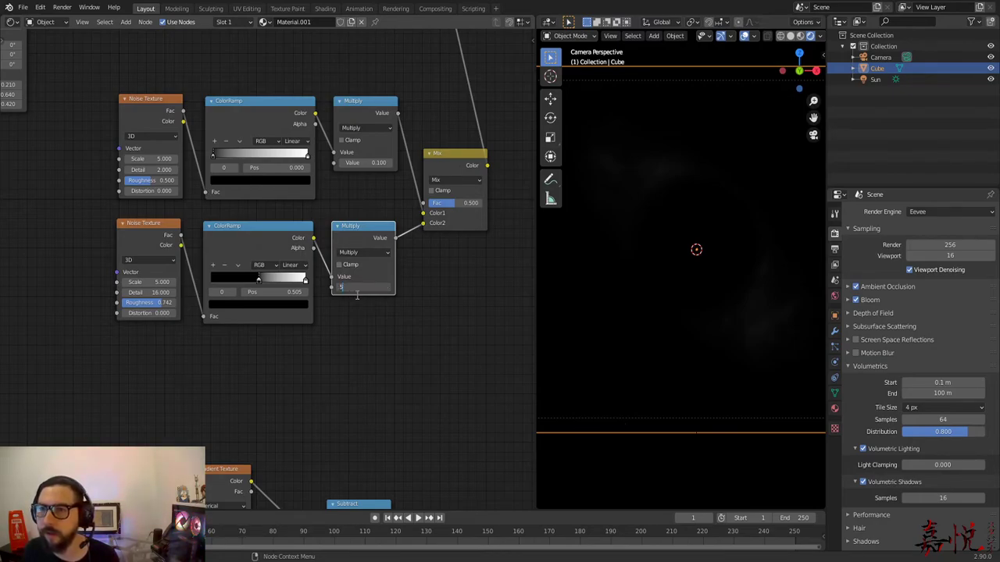
key("Return")
double_click(361, 162)
type("0.3")
key("Return")
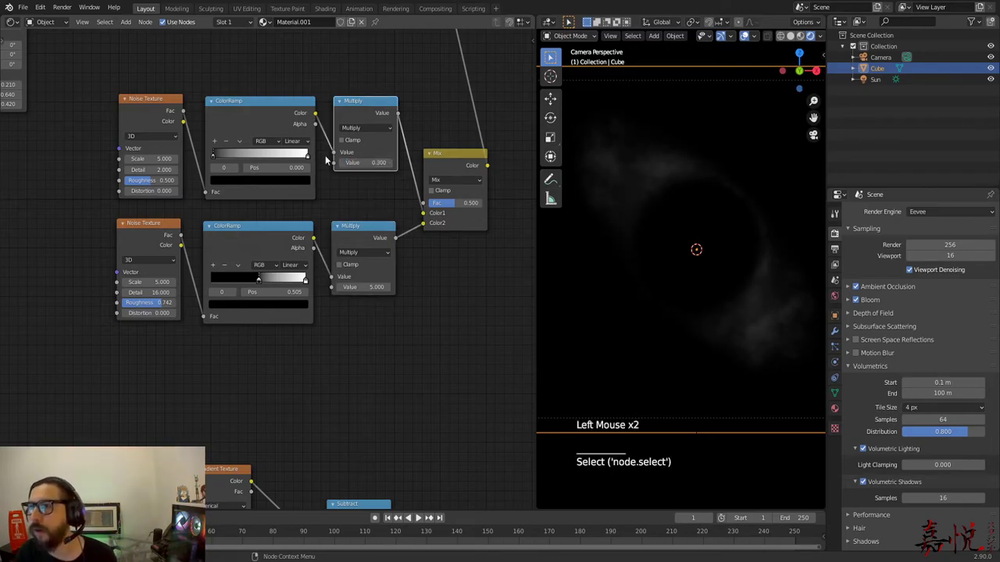
Examine the blended cloud from an angled view and through the camera.
scroll(710, 301, "down", 3)
middle_click_drag(710, 300, 679, 296)
scroll(679, 296, "down", 2)
scroll(678, 296, "up", 3)
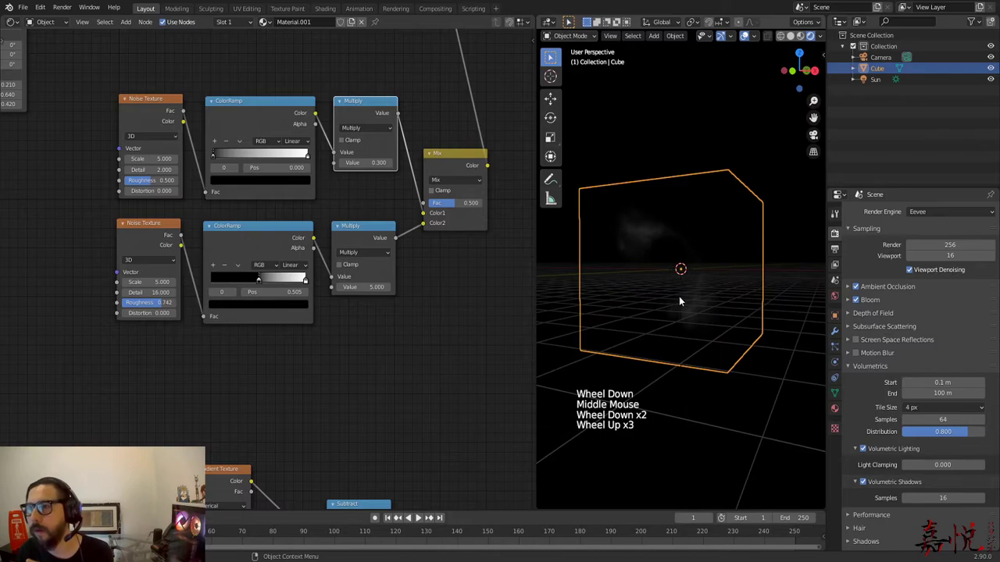
key("KP_0")
scroll(678, 296, "up", 2)
scroll(679, 296, "down", 1)
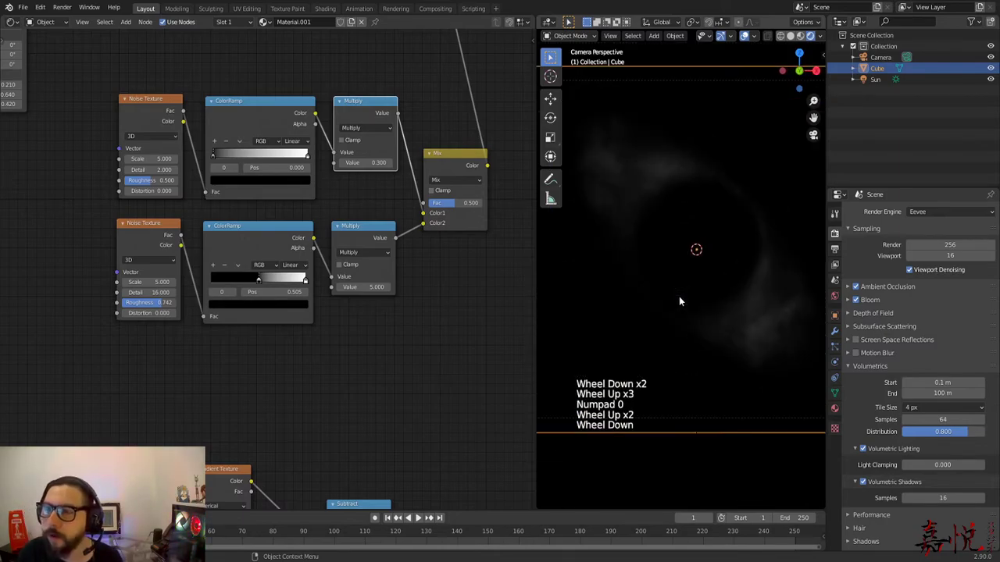
middle_click_drag(678, 296, 648, 290, "shift")
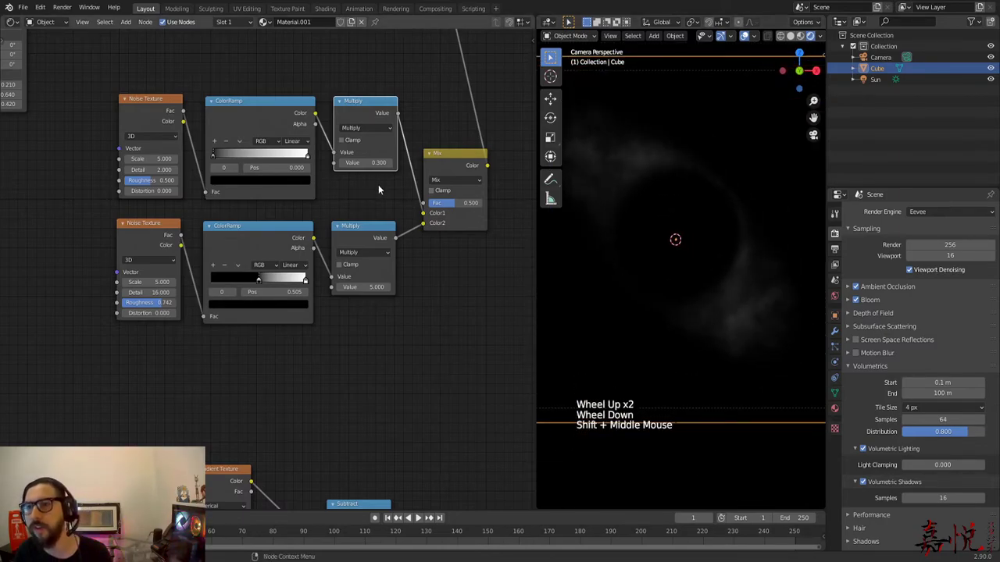
Try lower Mix factors down to 0 to compare the noise layers, then restore the factor to 0.5.
left_click_drag(465, 202, 434, 203)
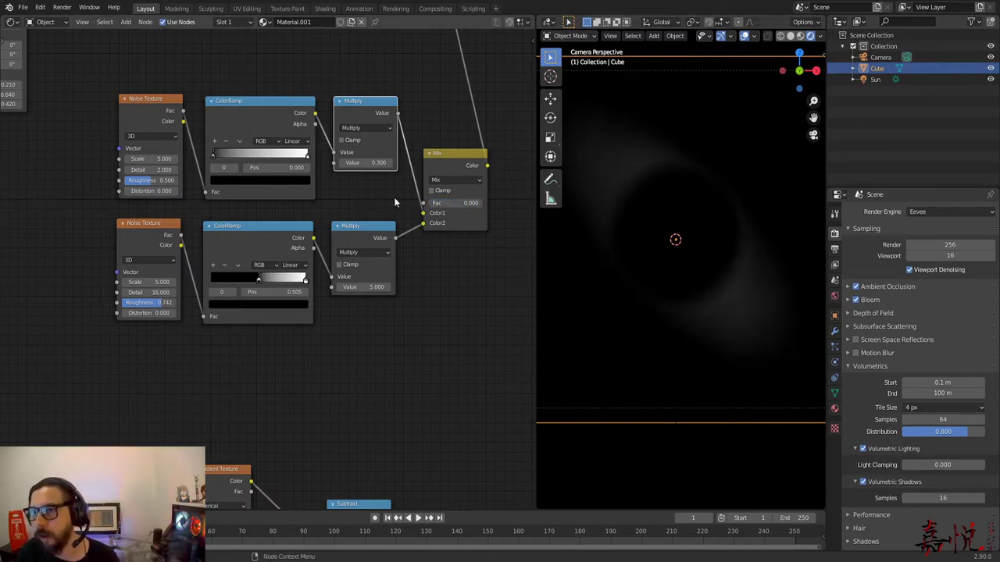
left_click_drag(437, 203, 478, 203)
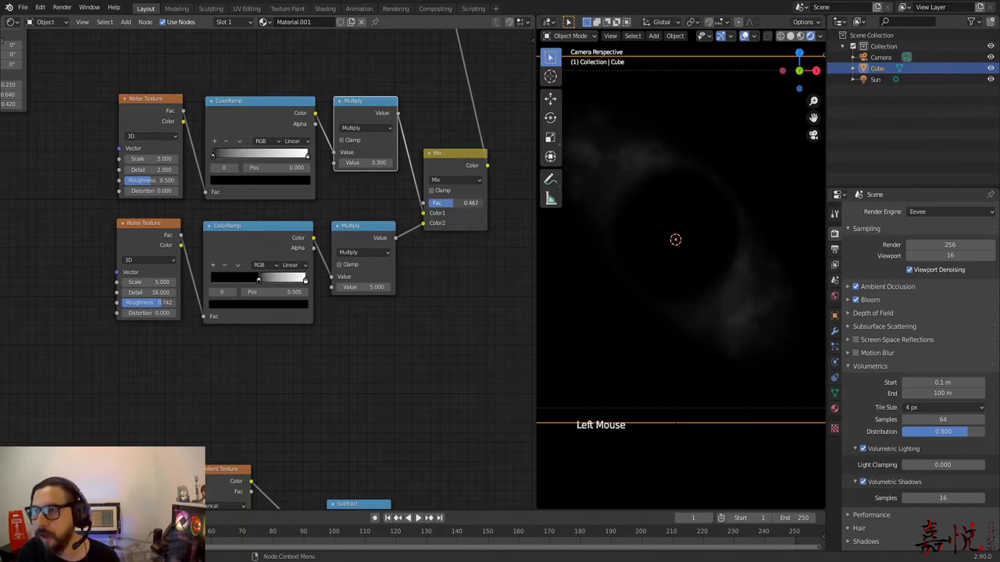
double_click(453, 204)
key("Return")
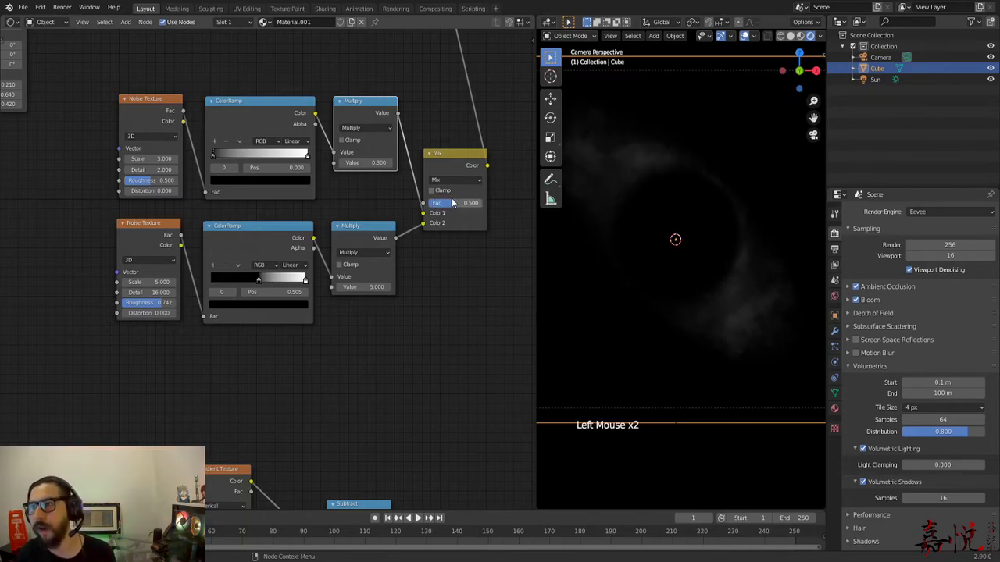
Move both noise groups and the Mix node higher in the node tree, and select the three nodes of the lower noise group.
scroll(352, 352, "down", 2)
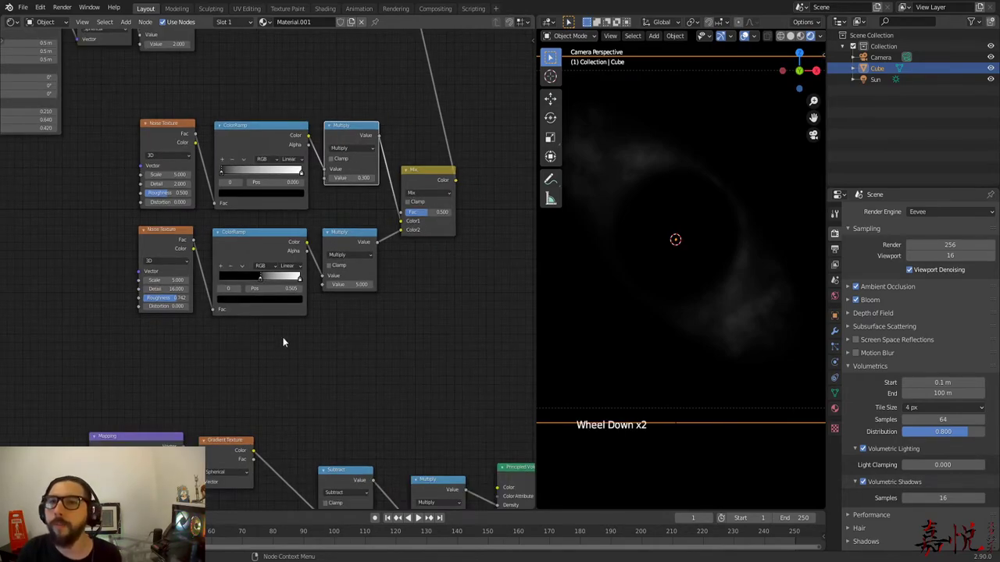
left_click_drag(118, 121, 341, 180)
left_click_drag(340, 132, 334, 102)
left_click_drag(431, 181, 426, 145)
left_click_drag(201, 214, 353, 311)
left_click_drag(248, 241, 244, 214)
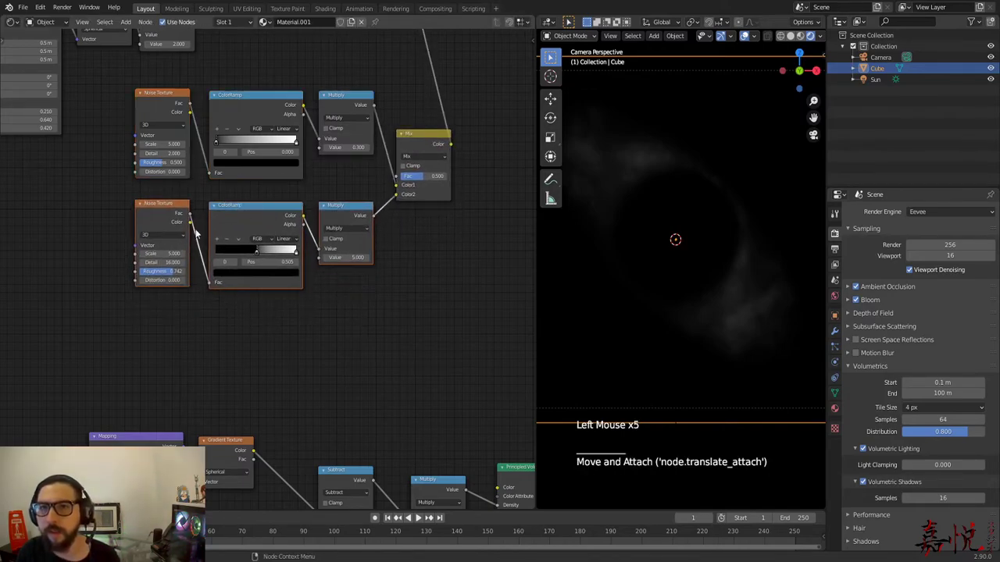
left_click_drag(109, 222, 374, 298)
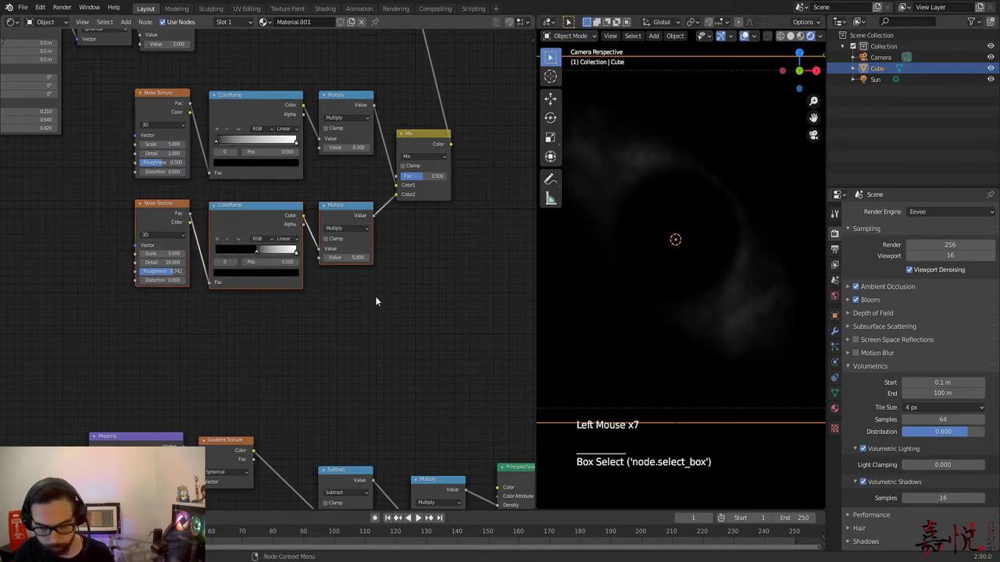
Duplicate the lower noise group below itself and blend it with the existing mix through a new Mix node at factor 1.
key("shift+d")
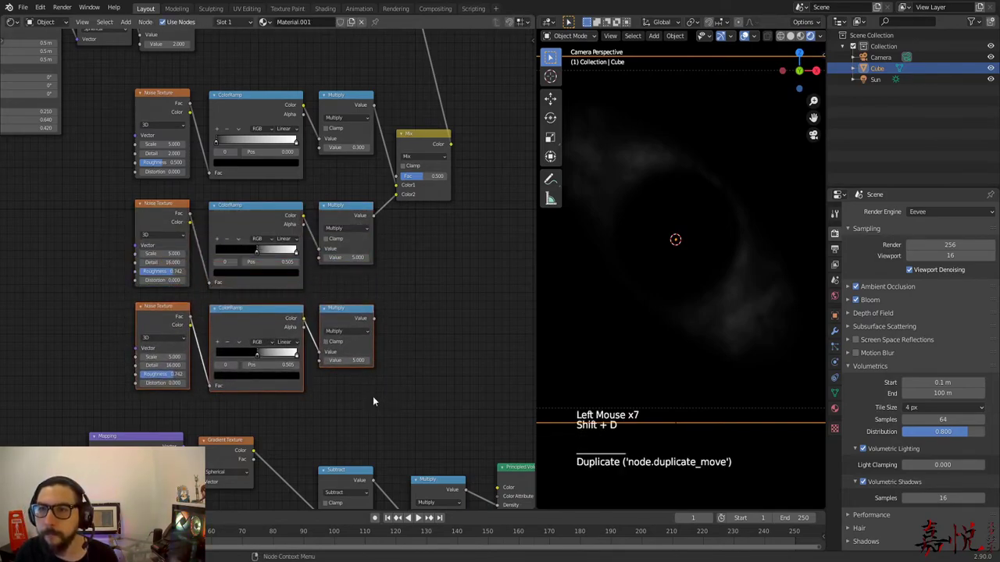
left_click(345, 318)
left_click(350, 321)
right_click_drag(347, 319, 419, 169, "ctrl+shift")
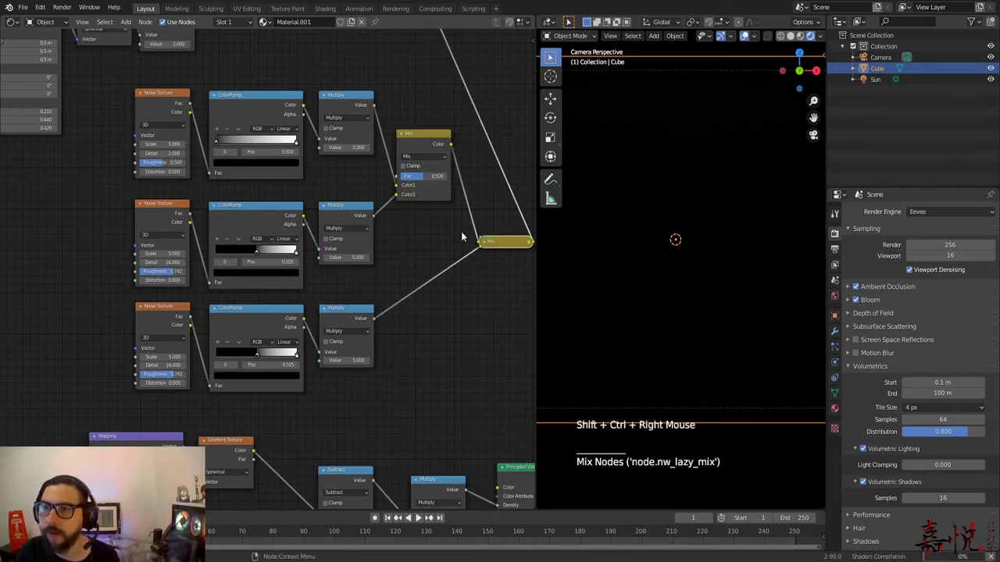
left_click(481, 241)
left_click_drag(494, 283, 513, 256)
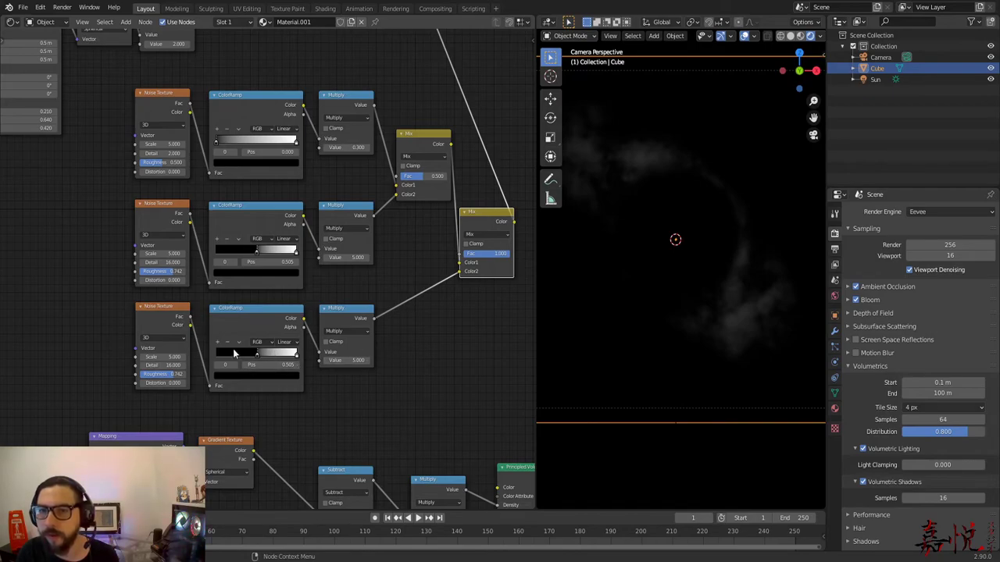
Set the scale of the duplicated Noise Texture to 30.
left_click(173, 357)
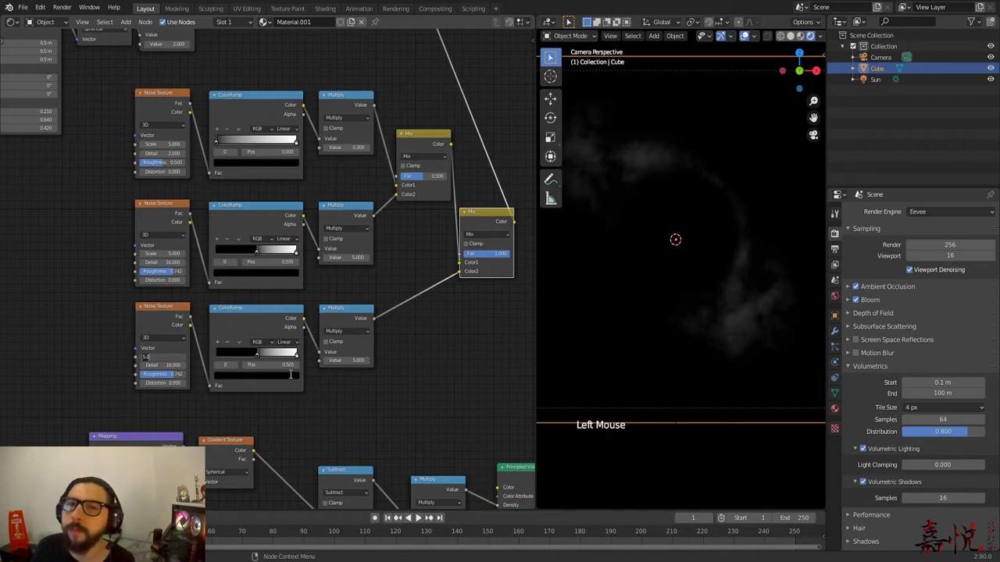
key("Return")
Examine the finer noise pattern in the cloud up close and from farther away through the camera.
scroll(742, 375, "up", 6)
middle_click_drag(742, 376, 598, 219, "shift")
scroll(783, 346, "up", 3)
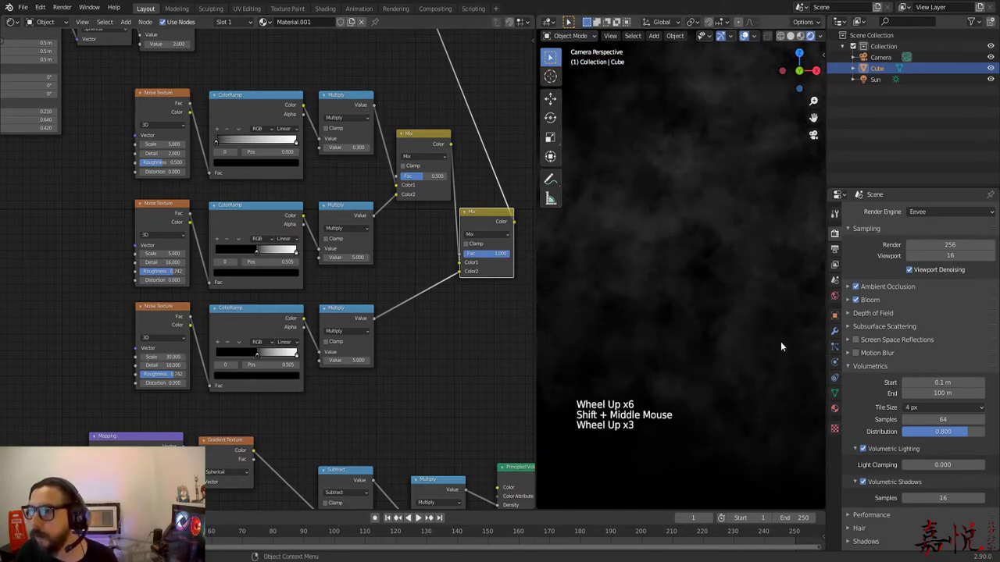
middle_click_drag(783, 345, 722, 345, "shift")
scroll(787, 394, "down", 6)
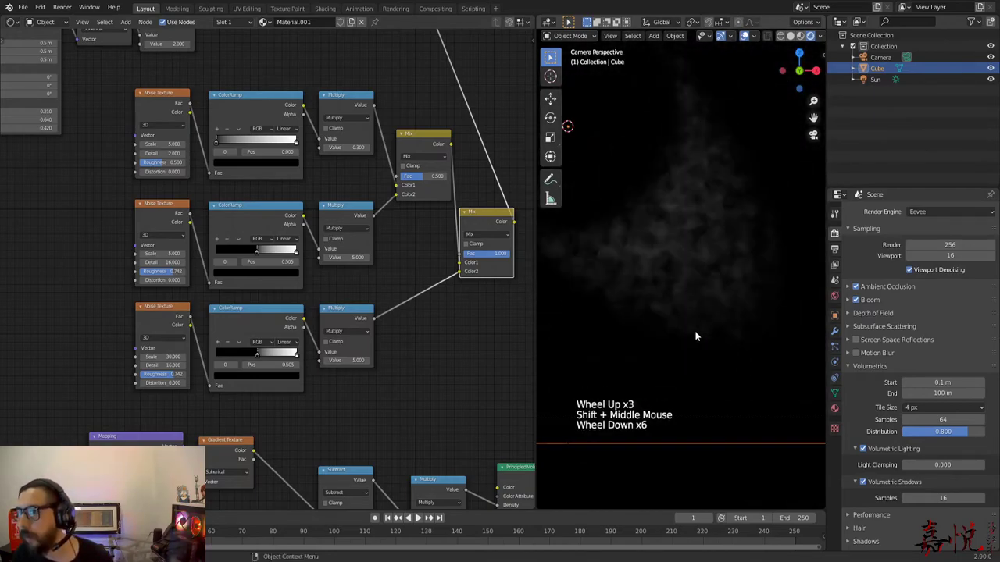
scroll(692, 331, "up", 5)
scroll(685, 334, "up", 2)
scroll(631, 348, "down", 2)
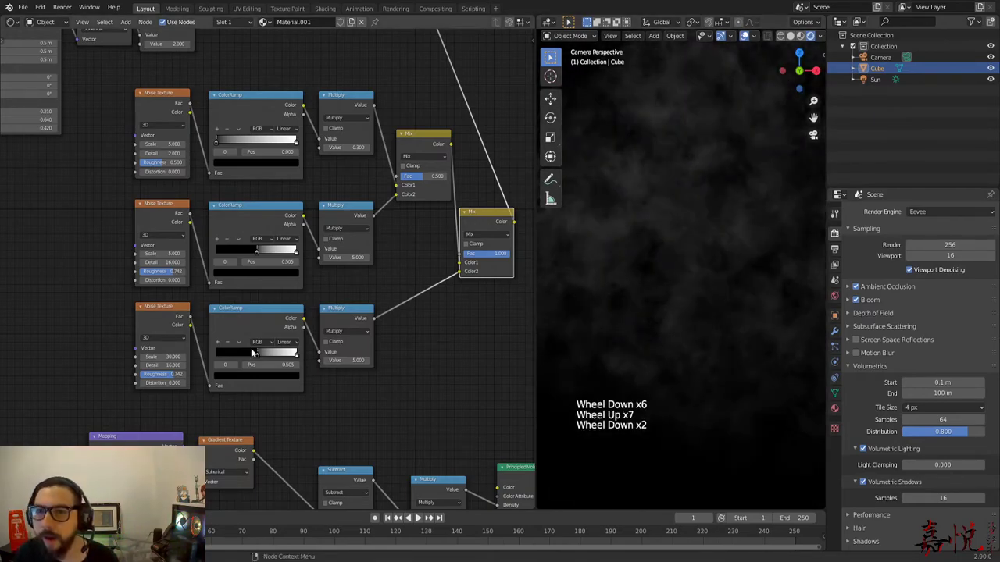
scroll(680, 340, "down", 8)
middle_click_drag(689, 328, 683, 359, "shift")
scroll(664, 347, "down", 1, "shift")
scroll(625, 332, "down", 3)
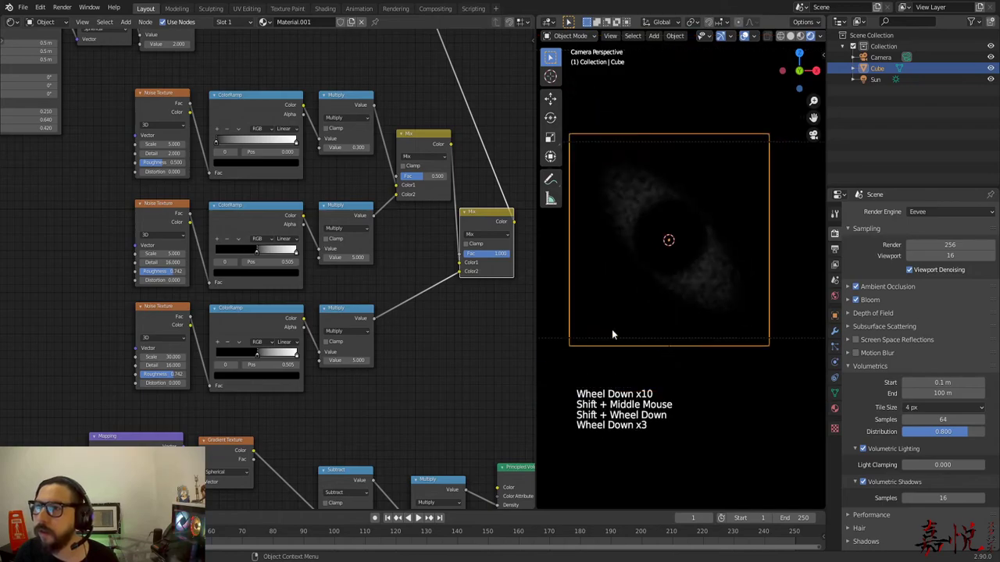
Move the black stop of the third group's ColorRamp to 0.545 and set that group's Multiply value to 50.
mouse_move(255, 354)
left_mouse_down()
mouse_move(238, 356)
mouse_move(269, 359)
mouse_move(260, 360)
left_mouse_up()
scroll(690, 335, "up", 5)
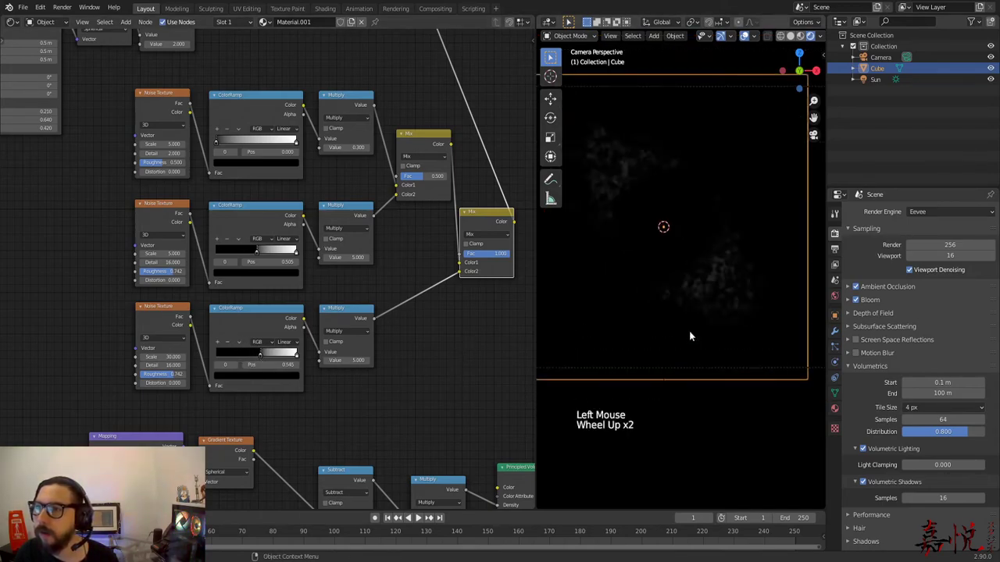
left_click(353, 362)
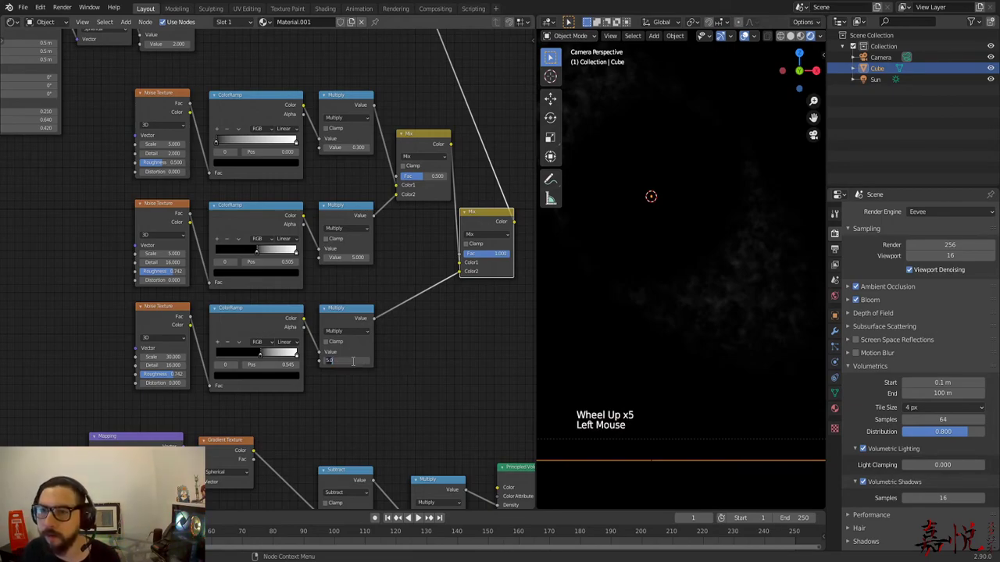
key("Return")
Set the roughness of the third group's Noise Texture to 0.6.
middle_click_drag(756, 355, 672, 233)
scroll(691, 373, "up", 9)
scroll(691, 381, "up", 1, "shift")
scroll(680, 297, "down", 2)
scroll(672, 233, "down", 2)
scroll(670, 238, "up", 2)
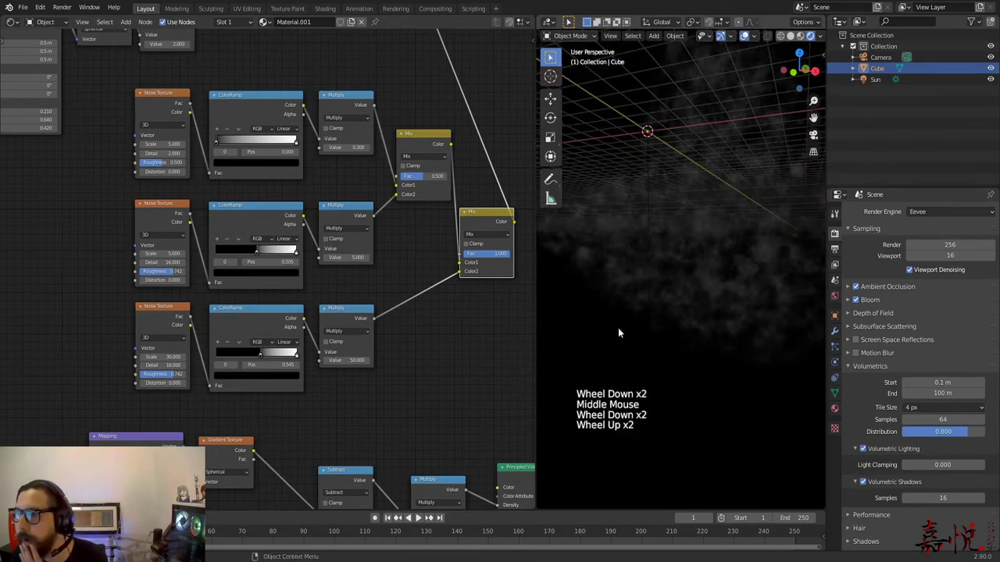
left_click(173, 376)
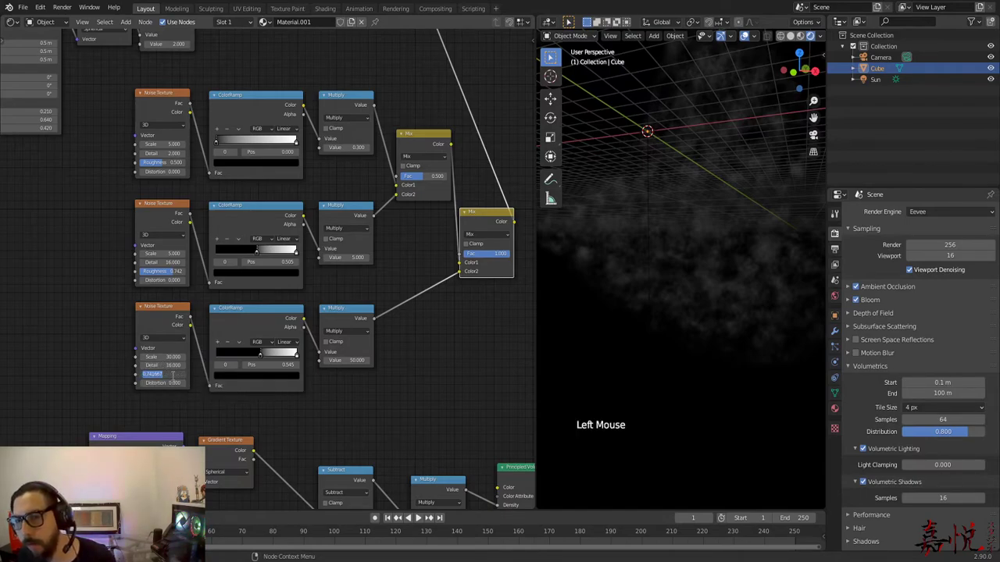
left_click_drag(173, 376, 81, 371)
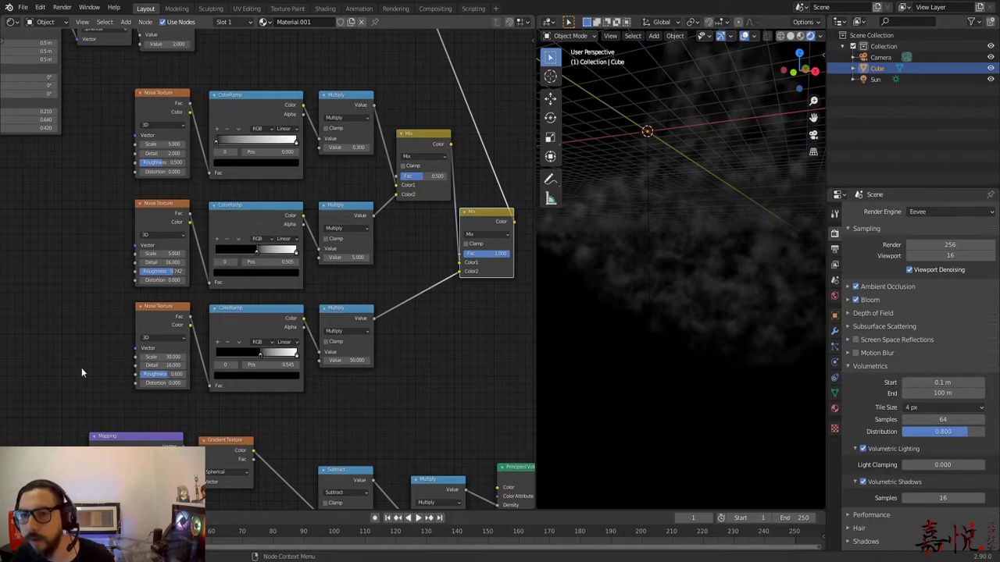
Set the distortion of the third group's Noise Texture to 2.2.
left_click(159, 383)
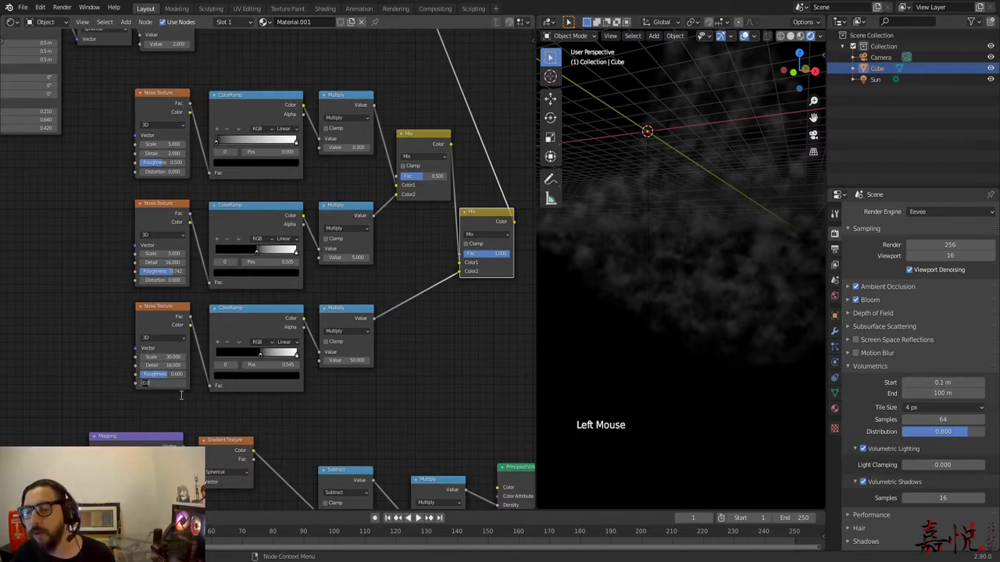
scroll(708, 399, "up", 5)
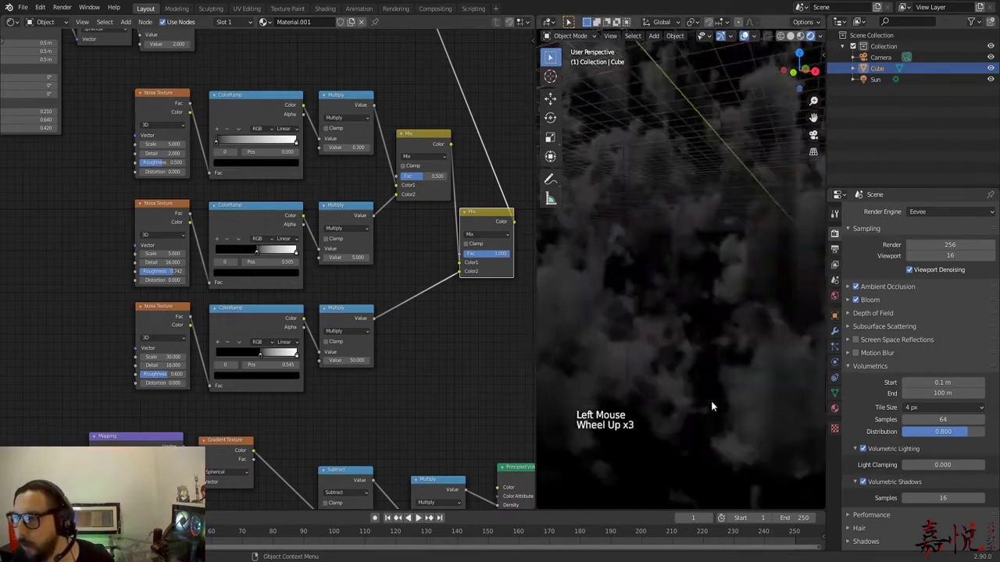
scroll(717, 394, "down", 1, "shift")
scroll(718, 392, "down", 1)
middle_click_drag(717, 394, 687, 363, "shift")
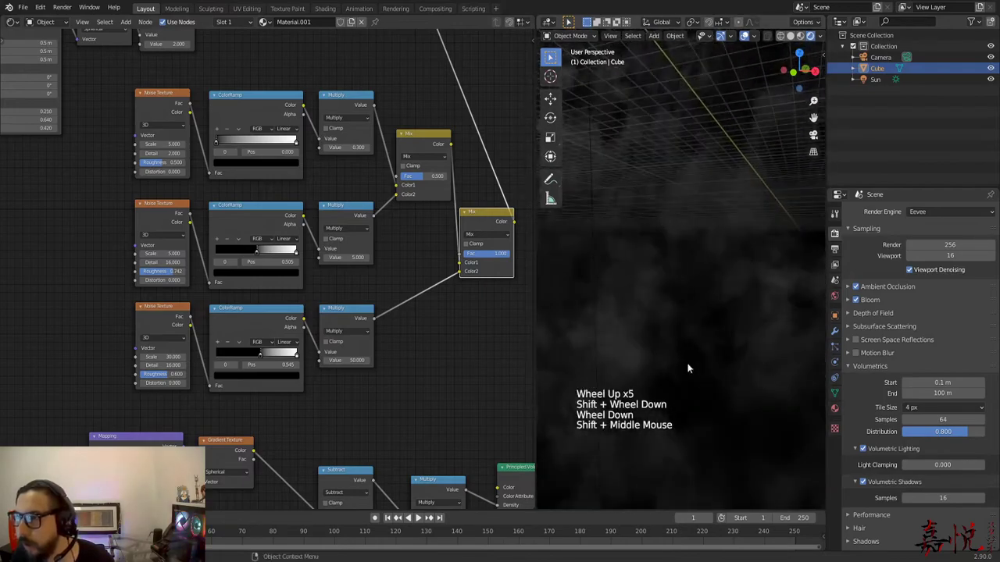
left_click(176, 394)
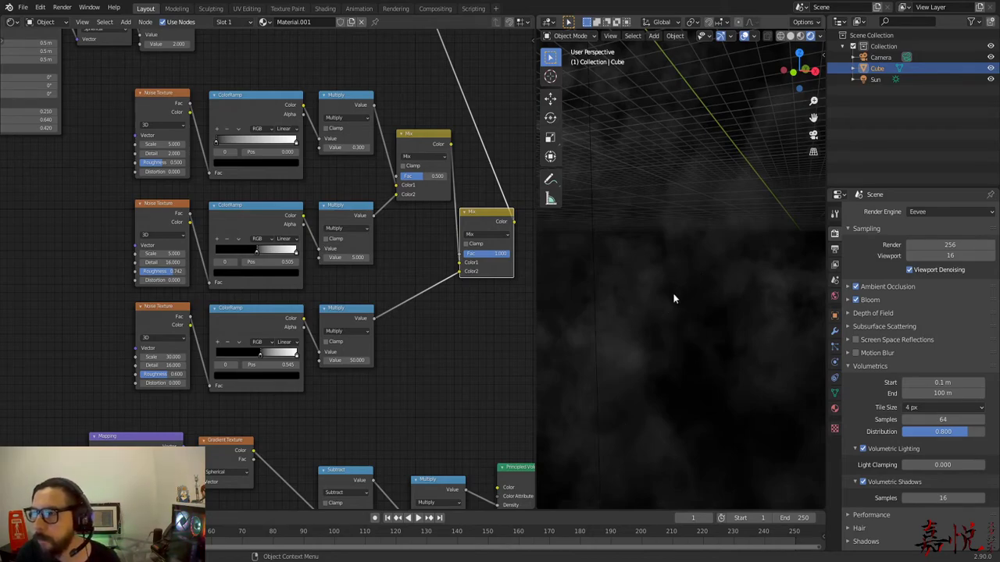
left_click(182, 405)
left_click(180, 400)
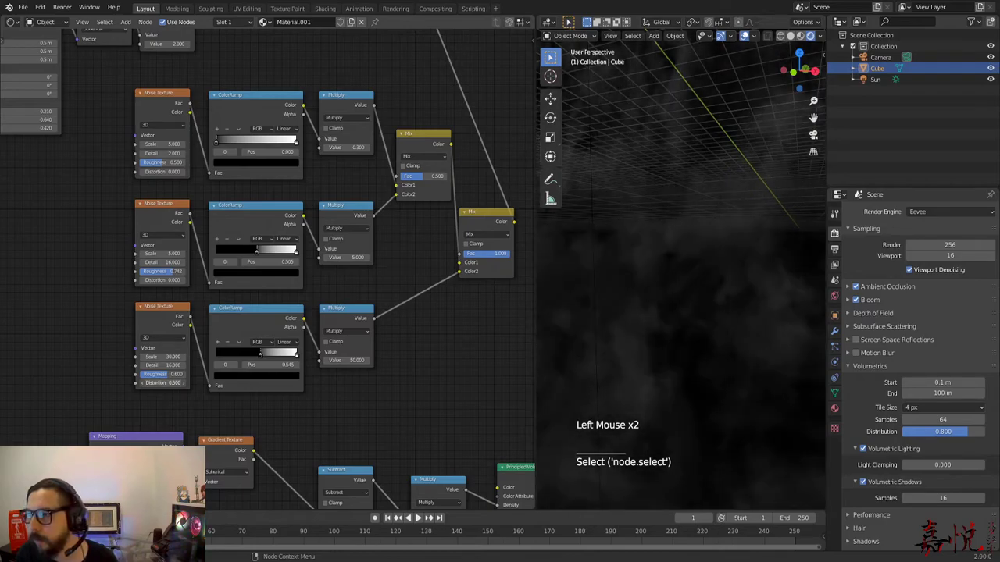
left_click_drag(163, 383, 180, 383, "shift")
Examine the distorted noise detail in the cloud from several distances and angles.
scroll(759, 315, "down", 2)
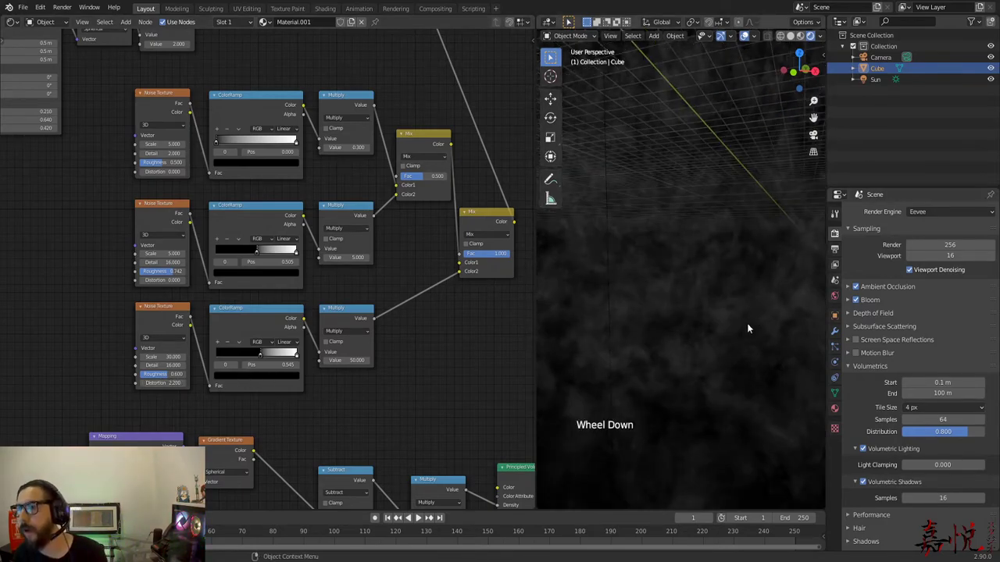
scroll(736, 341, "down", 1)
scroll(737, 341, "up", 2)
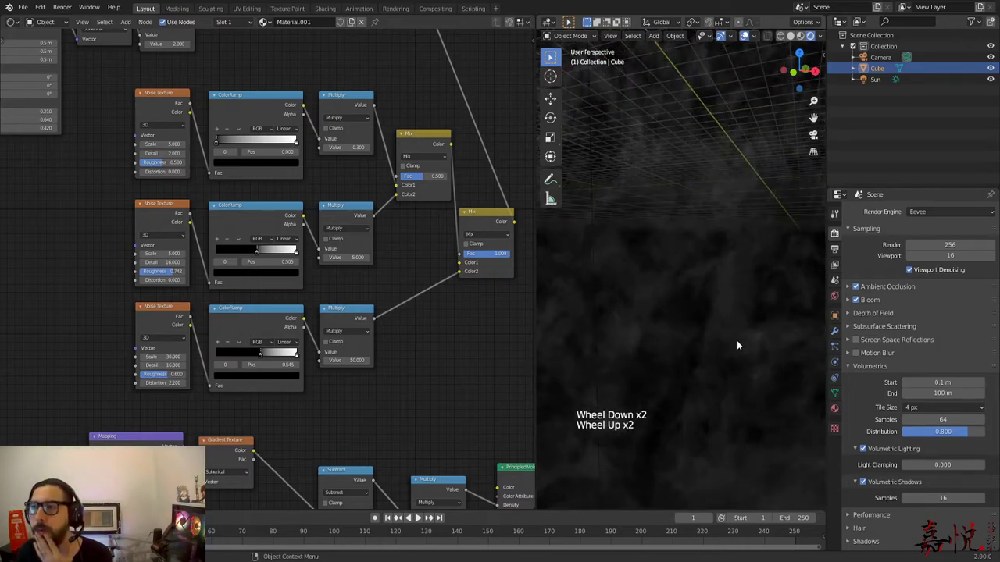
scroll(730, 351, "down", 4)
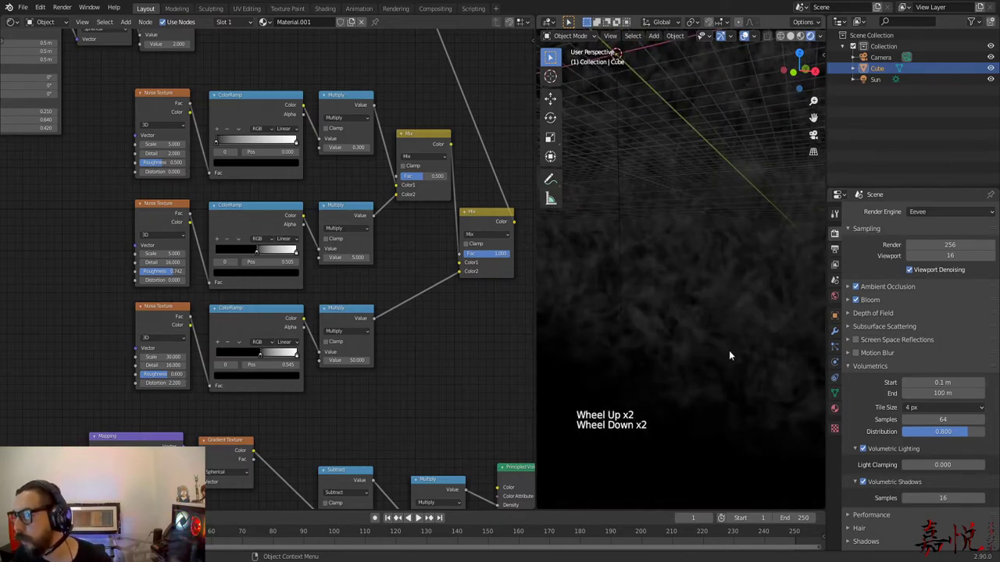
scroll(729, 350, "down", 2)
mouse_move(665, 352)
middle_mouse_down()
mouse_move(664, 366)
mouse_move(675, 349)
middle_mouse_up()
scroll(662, 378, "up", 5)
scroll(673, 359, "down", 2)
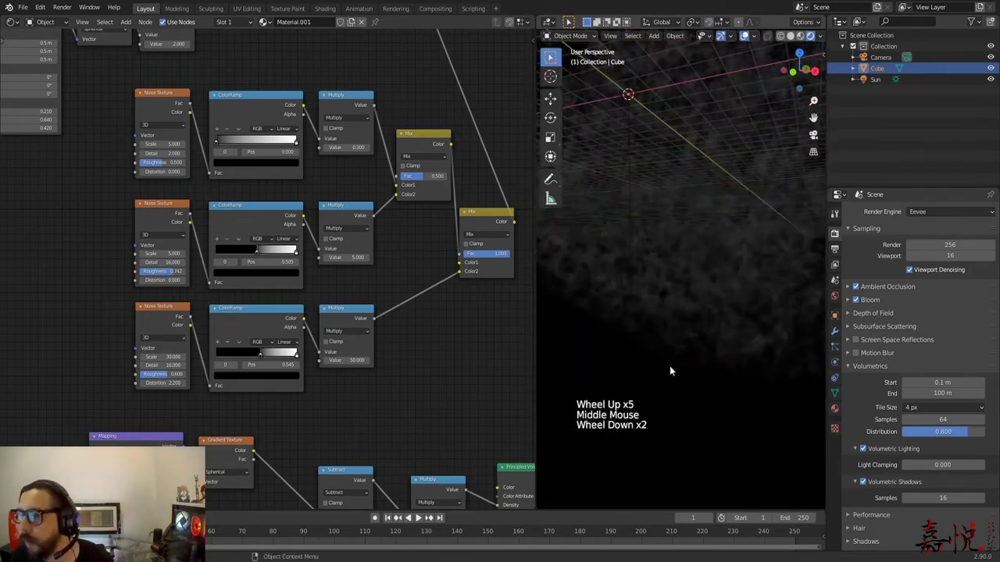
scroll(678, 297, "down", 3)
middle_click_drag(674, 295, 701, 304)
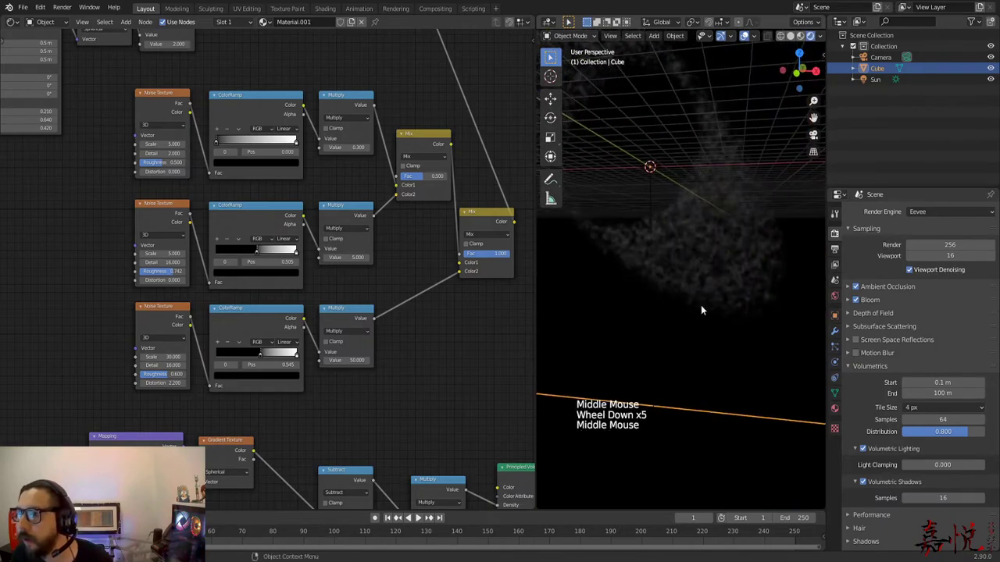
scroll(677, 303, "down", 1)
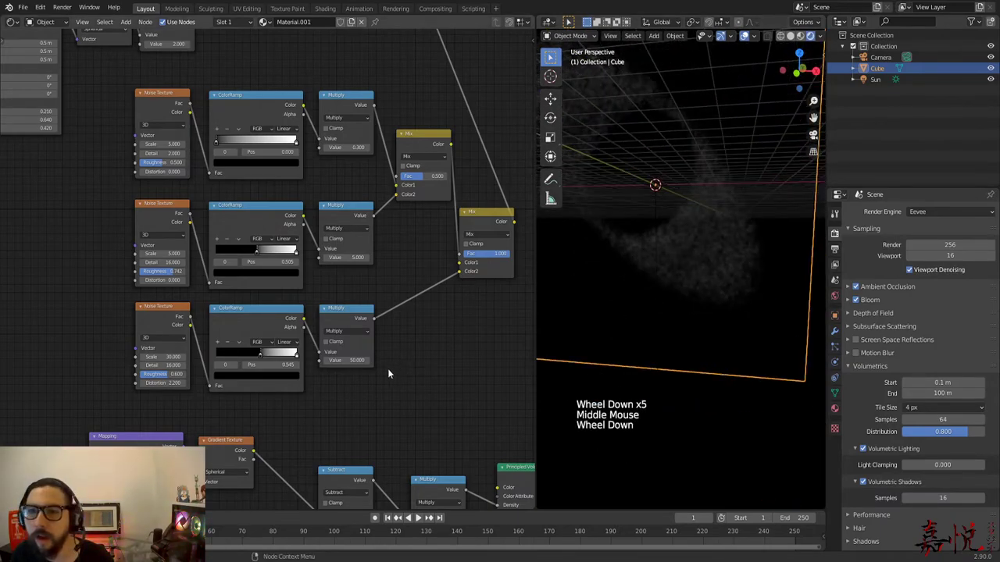
Set the third group's Multiply value to 1 and the new Mix node's factor to 0.5.
middle_click_drag(389, 371, 395, 393)
left_click(360, 379)
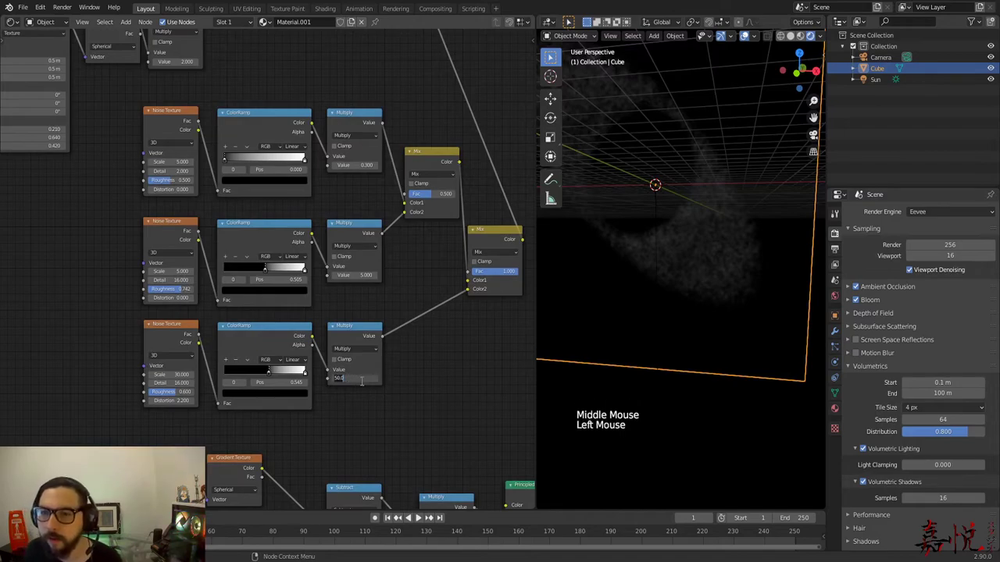
type("1")
key("Return")
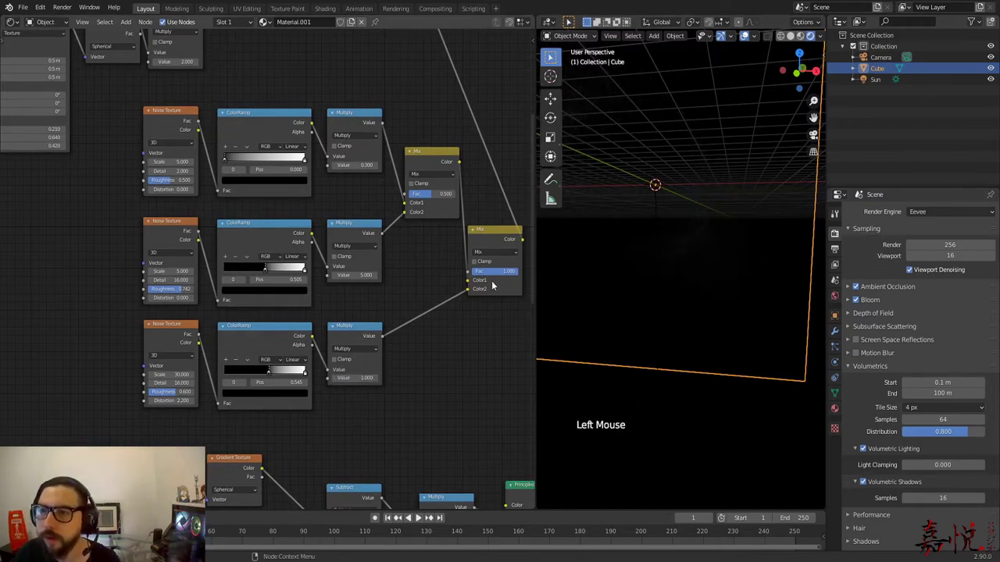
key("Return")
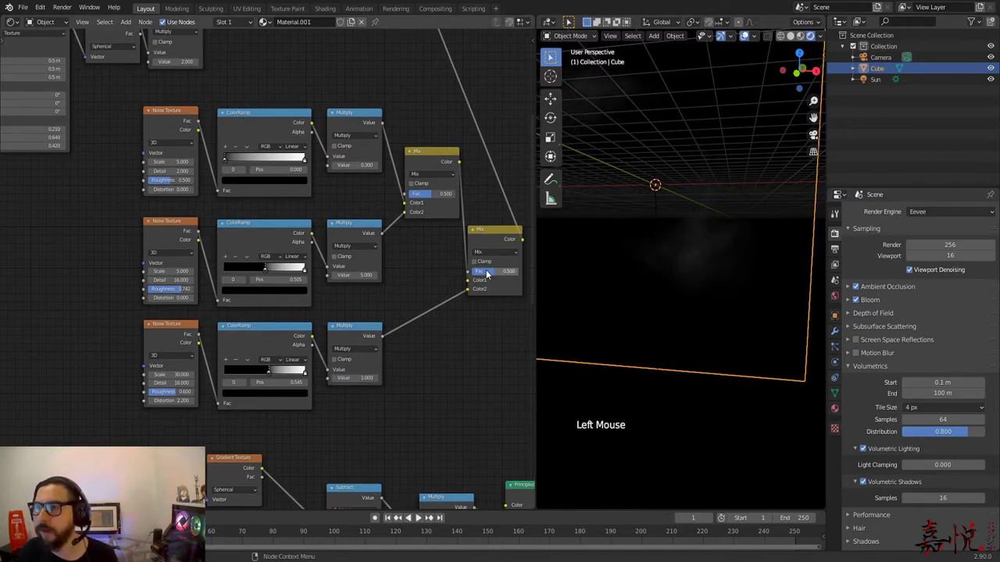
Examine the blend of all three noise groups through the camera, including a close view of the cloud.
left_click(475, 350)
left_click_drag(607, 339, 629, 342)
middle_click_drag(628, 342, 587, 387)
key("KP_0")
scroll(587, 386, "down", 4)
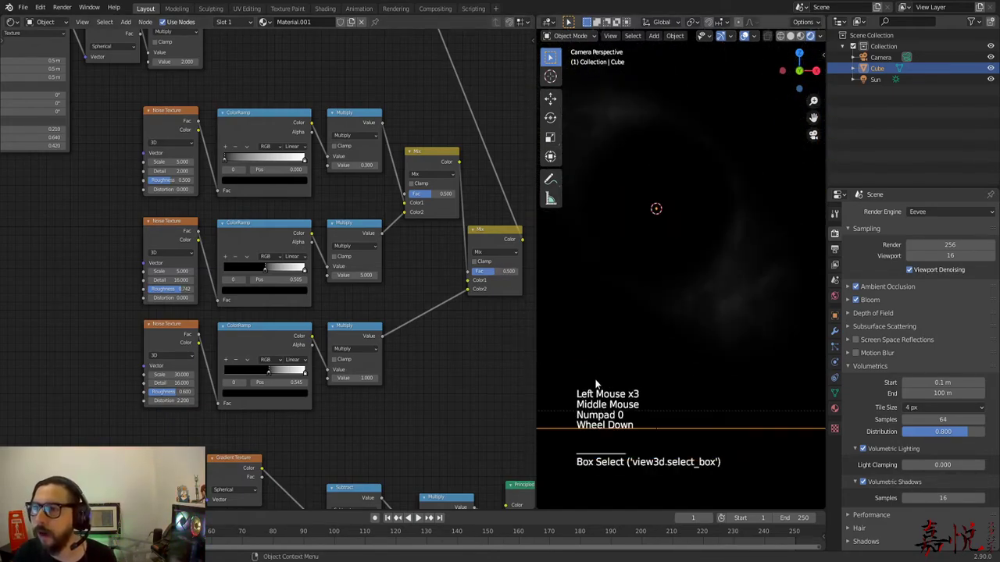
scroll(661, 334, "up", 4)
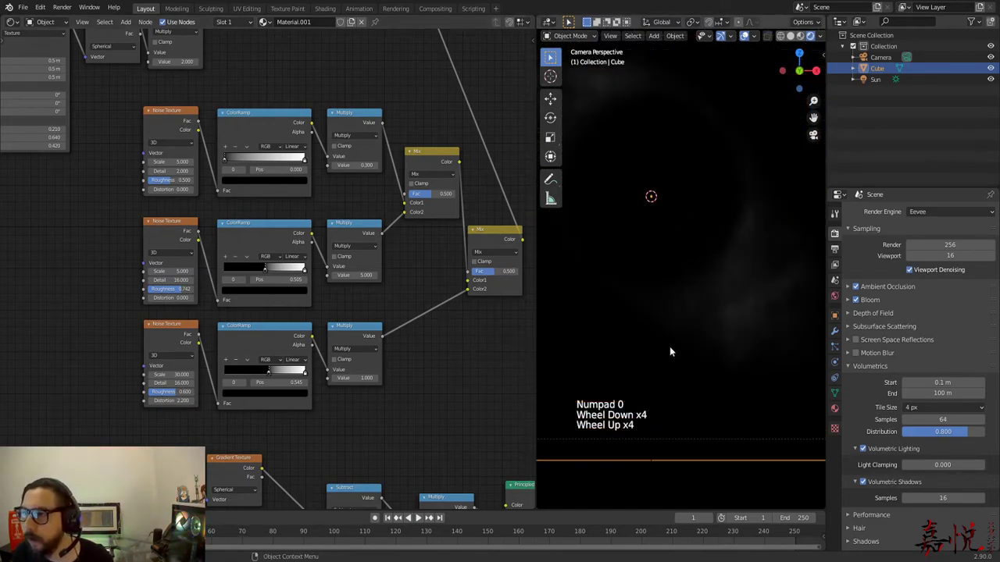
scroll(687, 356, "up", 6)
scroll(706, 362, "up", 1, "shift")
middle_click_drag(707, 362, 821, 250, "shift")
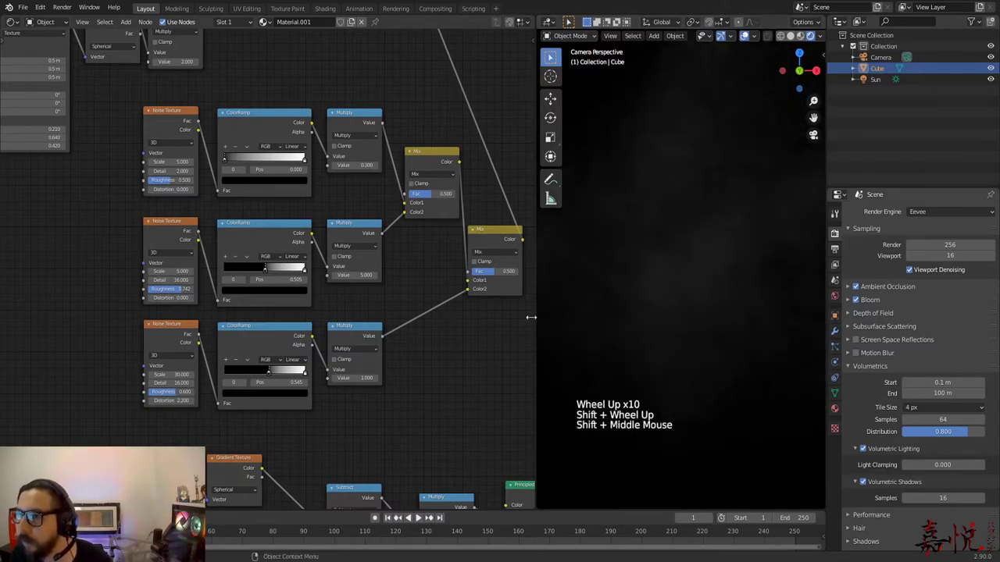
Set the value of the final Multiply node feeding the volume's density to 50.
scroll(469, 296, "down", 10)
middle_click_drag(460, 297, 401, 205)
scroll(396, 243, "up", 2)
scroll(396, 244, "up", 8)
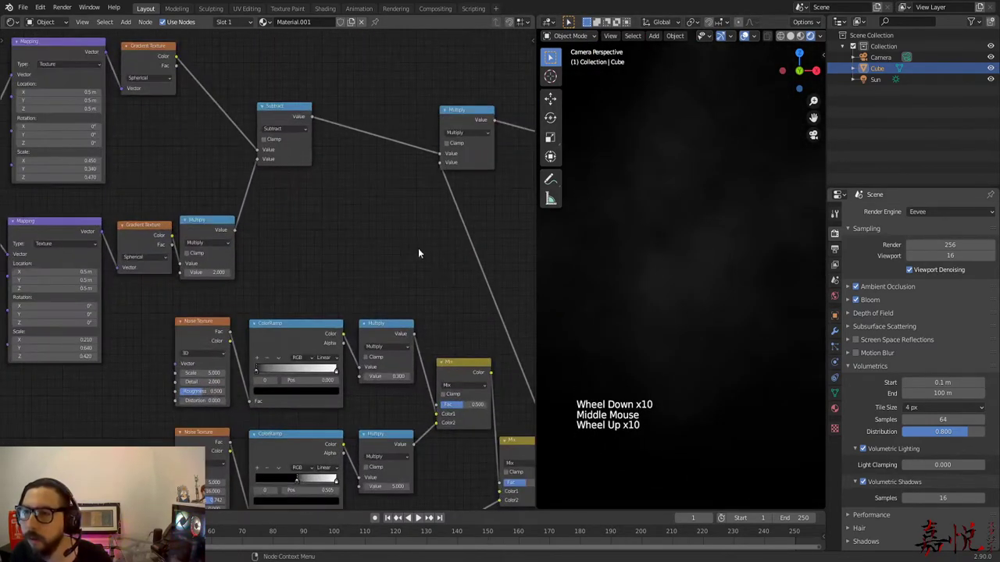
middle_click_drag(418, 248, 243, 258)
scroll(411, 165, "up", 2)
left_click(426, 129)
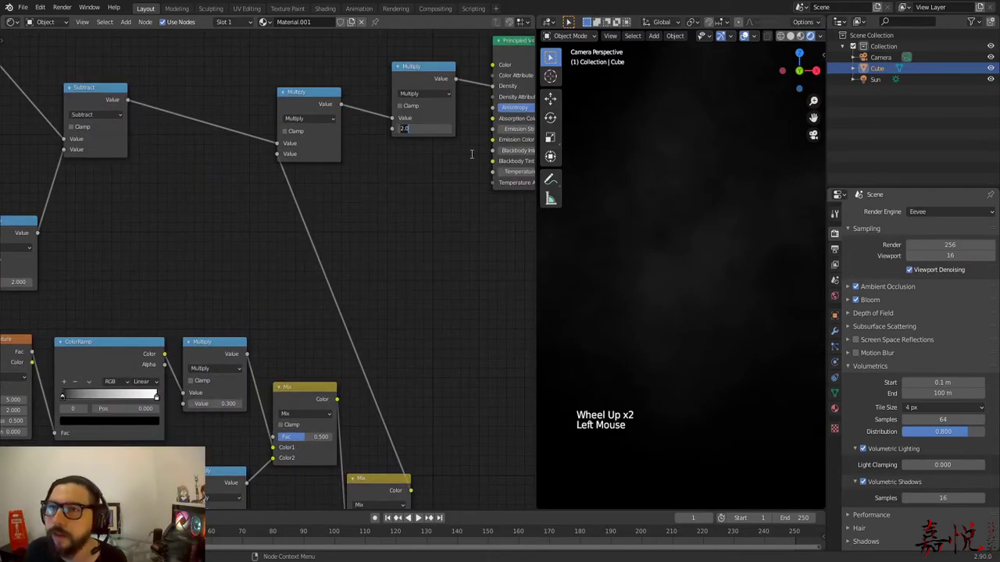
type("50")
key("Return")
Examine the shape and noise detail of the denser nebula through the camera.
scroll(648, 218, "down", 10)
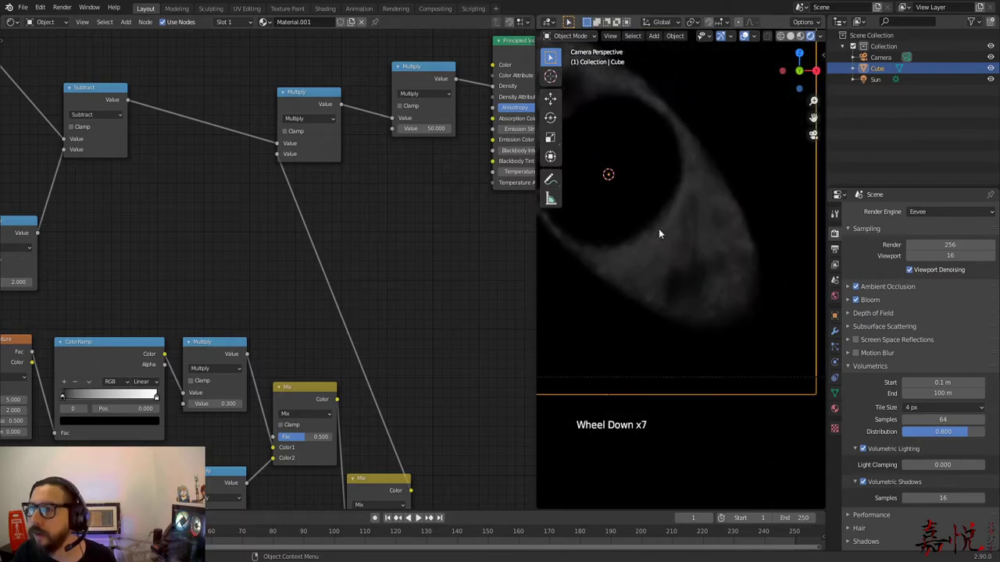
scroll(636, 234, "up", 1, "shift")
middle_click_drag(636, 234, 663, 251, "shift")
scroll(703, 282, "up", 5)
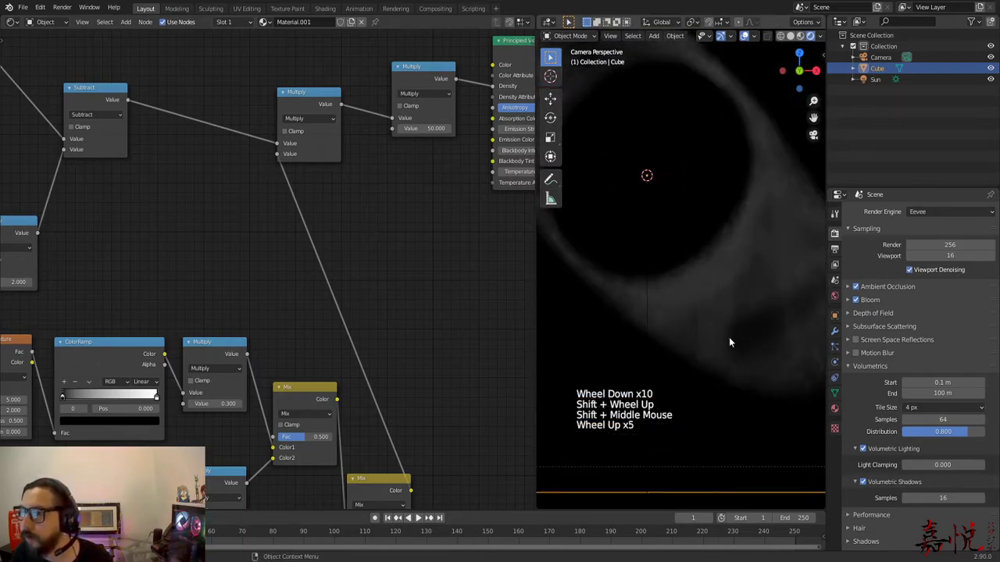
scroll(707, 336, "down", 2)
scroll(700, 331, "up", 3)
middle_click_drag(701, 332, 632, 300, "shift")
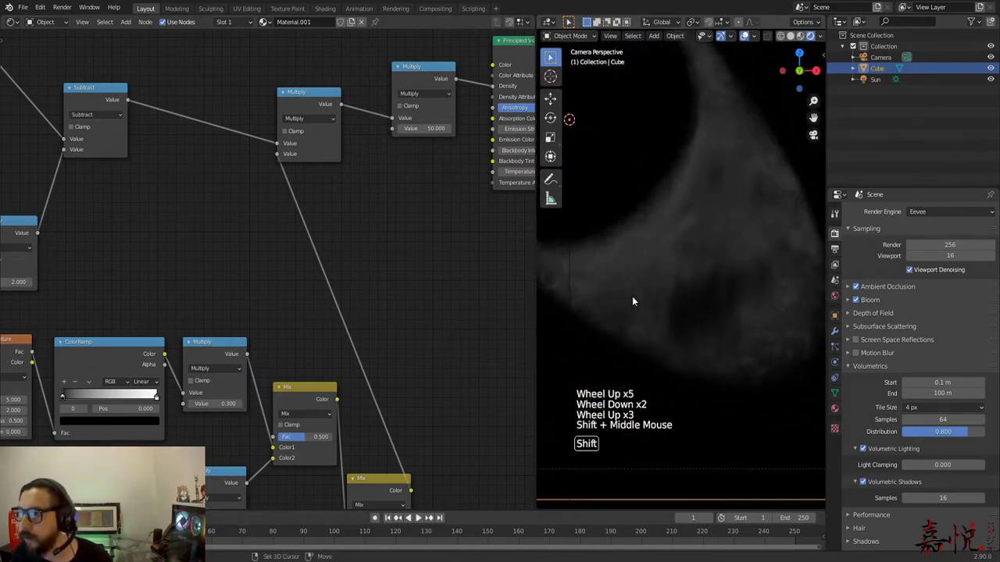
Examine the nebula ring up close, around its central hole and from other angles, and return to the camera view.
scroll(709, 328, "up", 2)
scroll(711, 324, "down", 2)
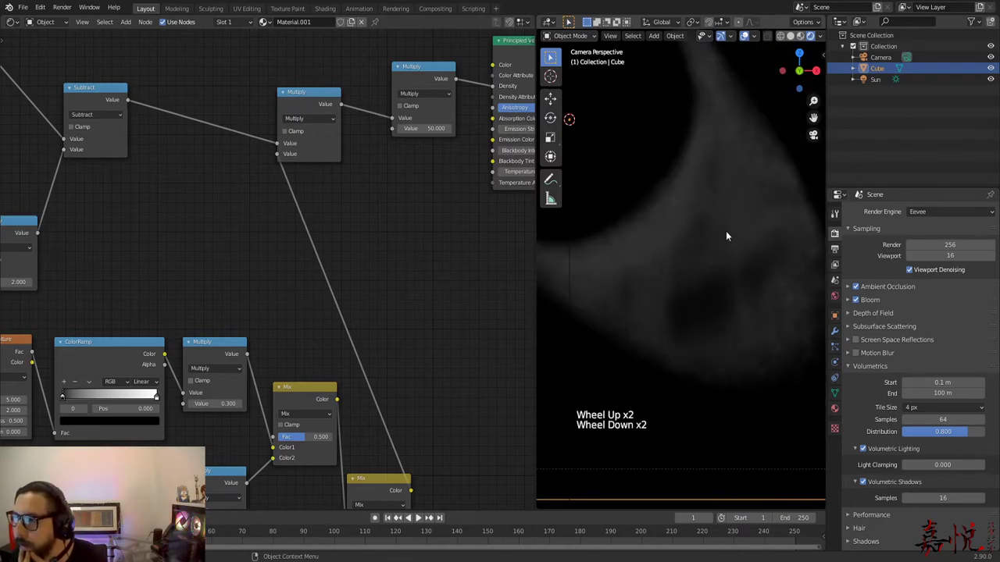
middle_click_drag(726, 236, 643, 238)
scroll(648, 281, "up", 7)
middle_click_drag(651, 289, 759, 414)
scroll(668, 348, "down", 2)
scroll(737, 386, "up", 3)
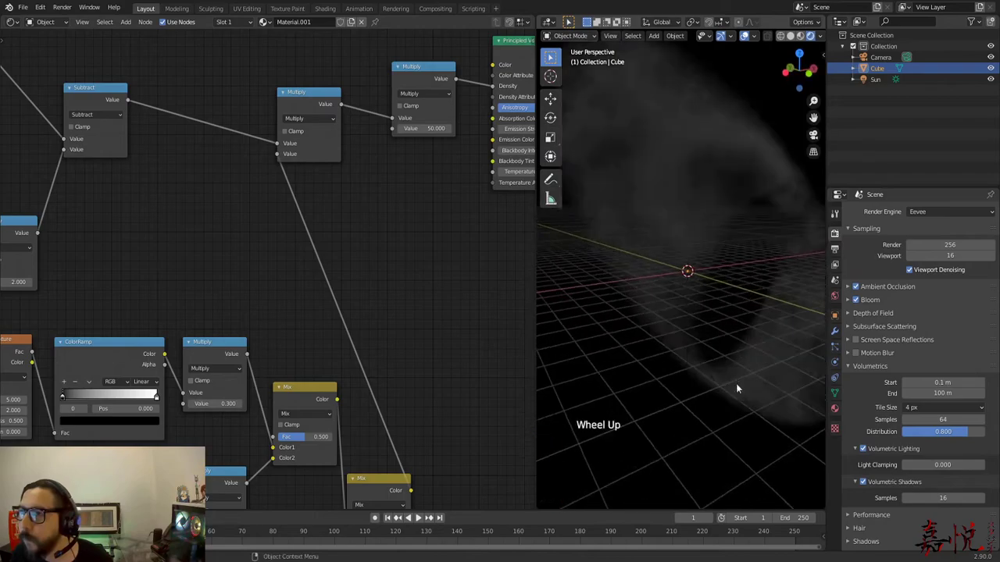
middle_click_drag(694, 242, 662, 279, "shift")
scroll(701, 303, "down", 5)
scroll(699, 300, "up", 1)
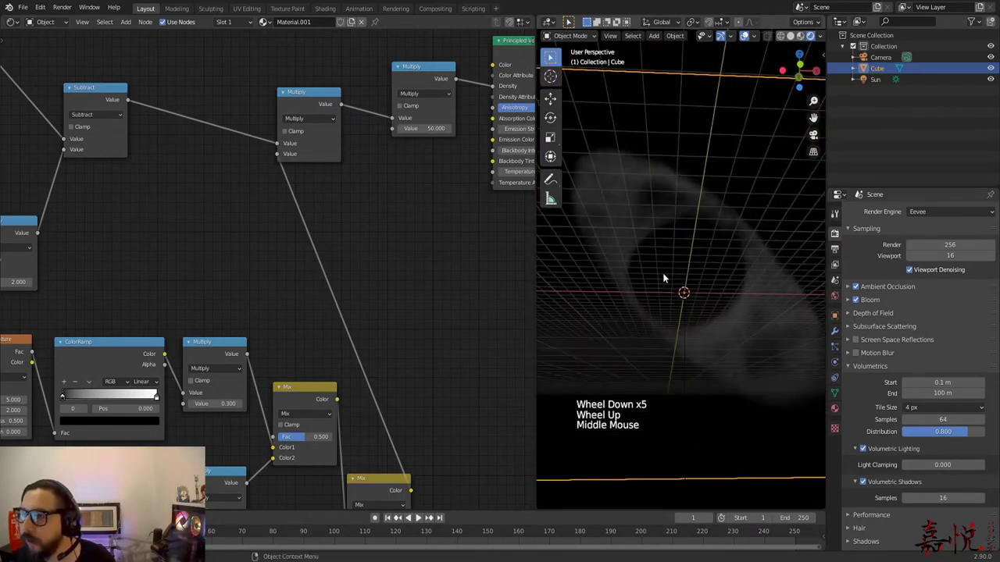
key("KP_0")
scroll(705, 261, "down", 5)
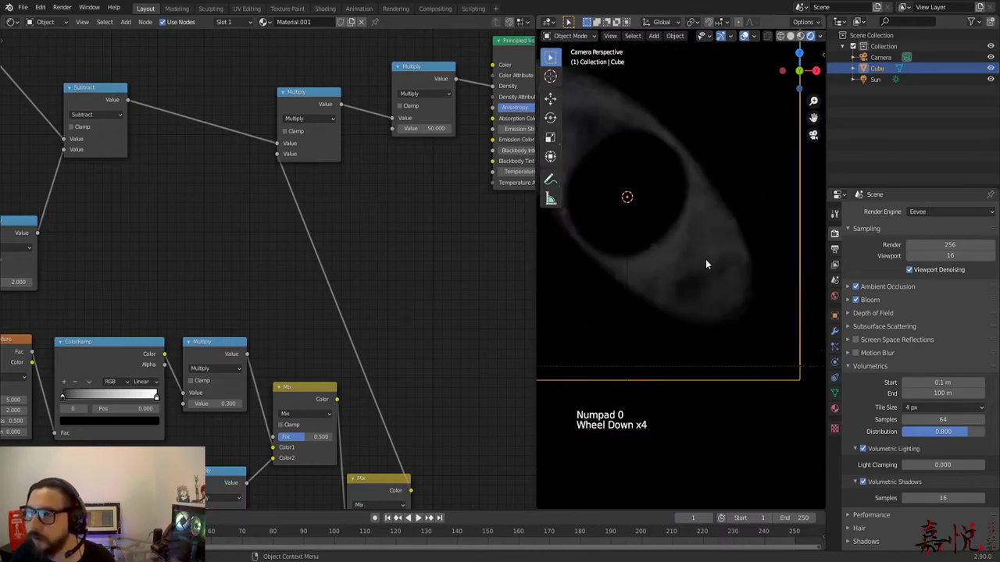
middle_click_drag(705, 263, 624, 313, "shift")
scroll(642, 281, "up", 4)
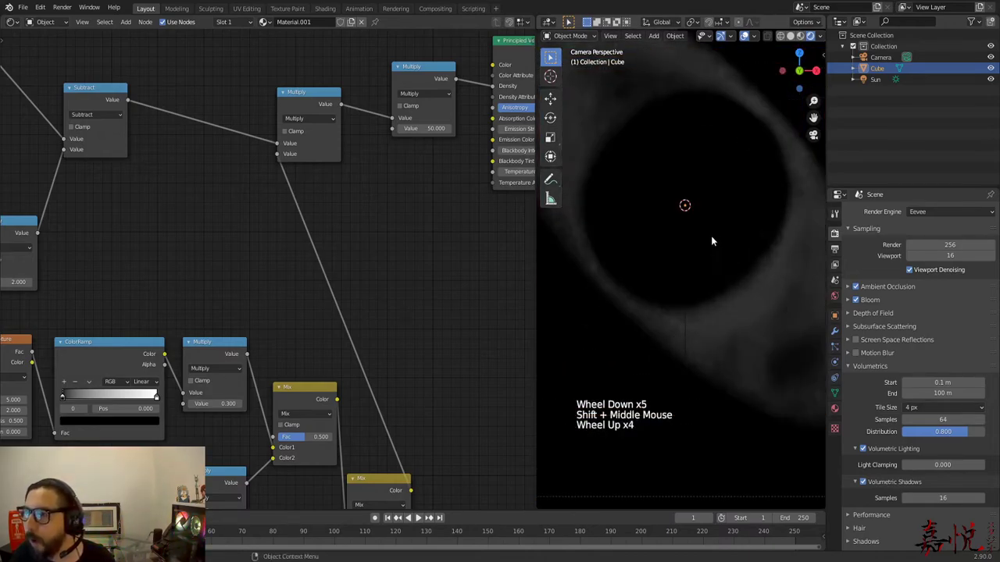
middle_click_drag(710, 242, 706, 289, "shift")
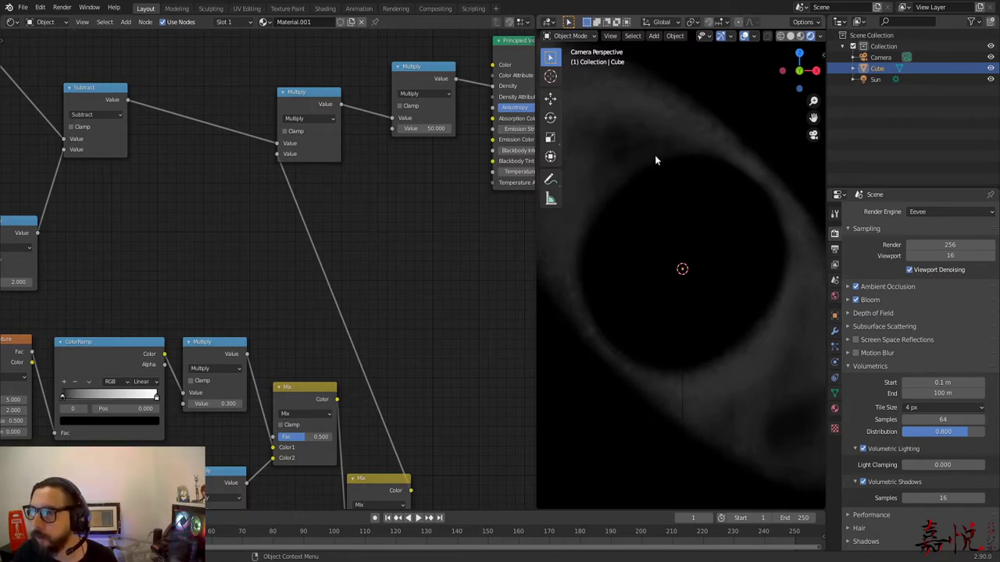
scroll(739, 339, "down", 4)
middle_click_drag(739, 340, 716, 357)
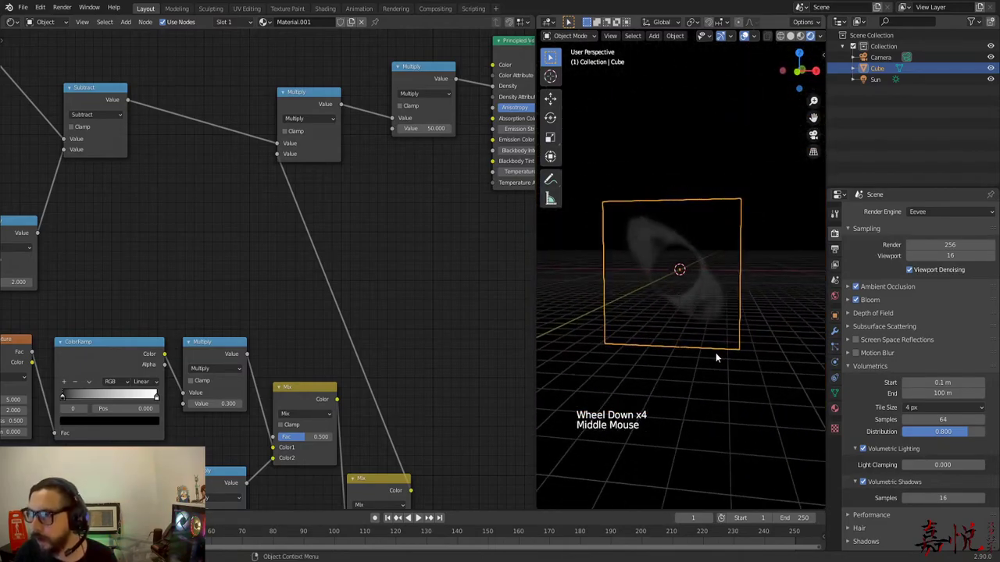
key("KP_0")
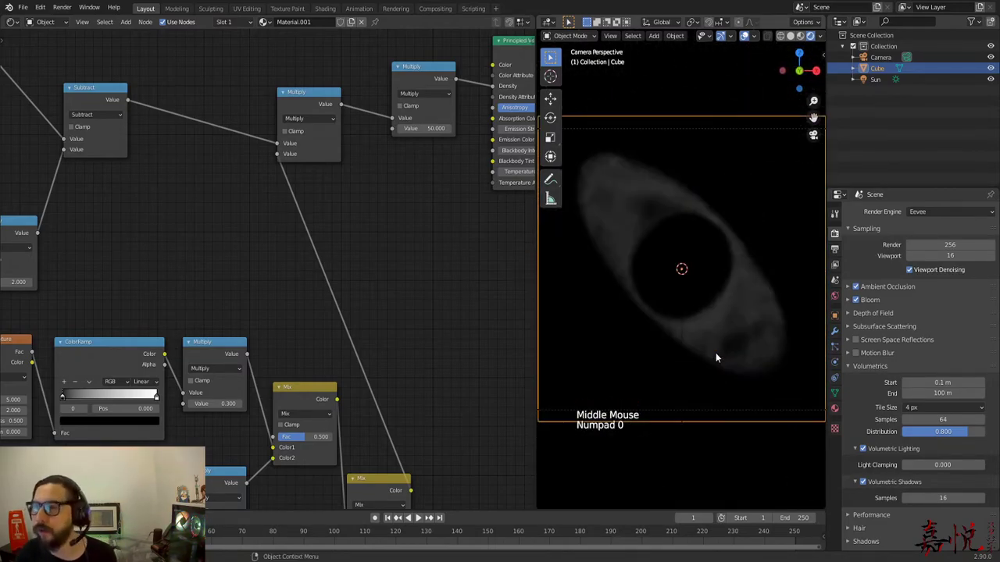
Rearrange the first branch's nodes, moving the gradient shape nodes away and placing the three noise groups with their Mix nodes below them.
double_click(425, 127)
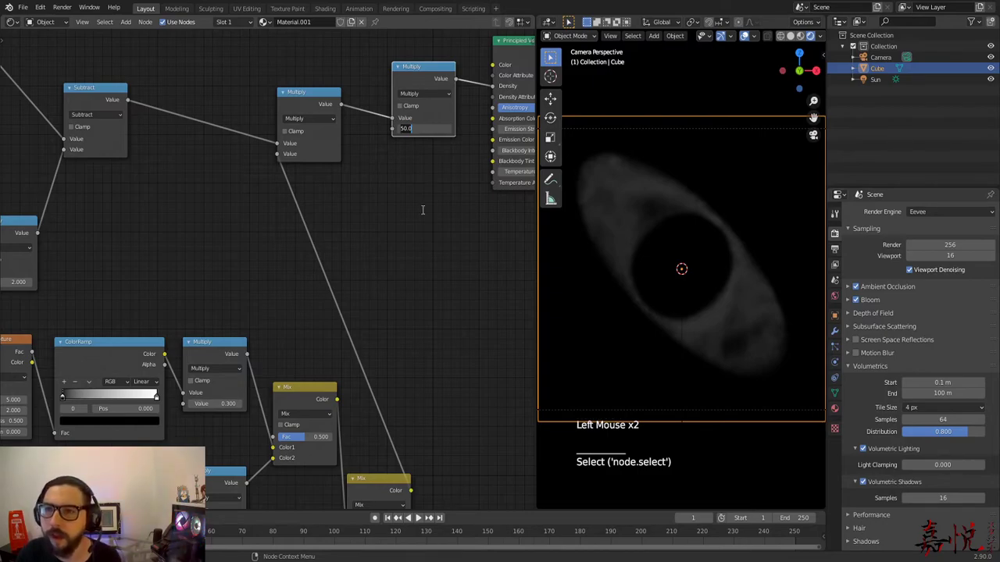
scroll(402, 266, "down", 14)
middle_click_drag(353, 320, 462, 242, "shift")
left_click_drag(139, 109, 336, 205)
key("g")
left_click(296, 153)
left_click_drag(246, 187, 427, 338)
key("g")
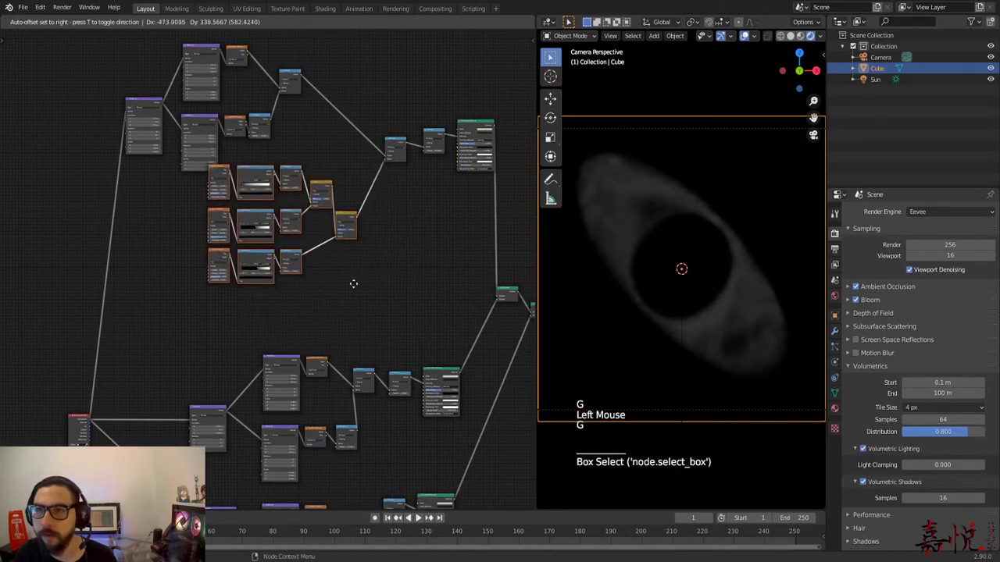
left_click(311, 308)
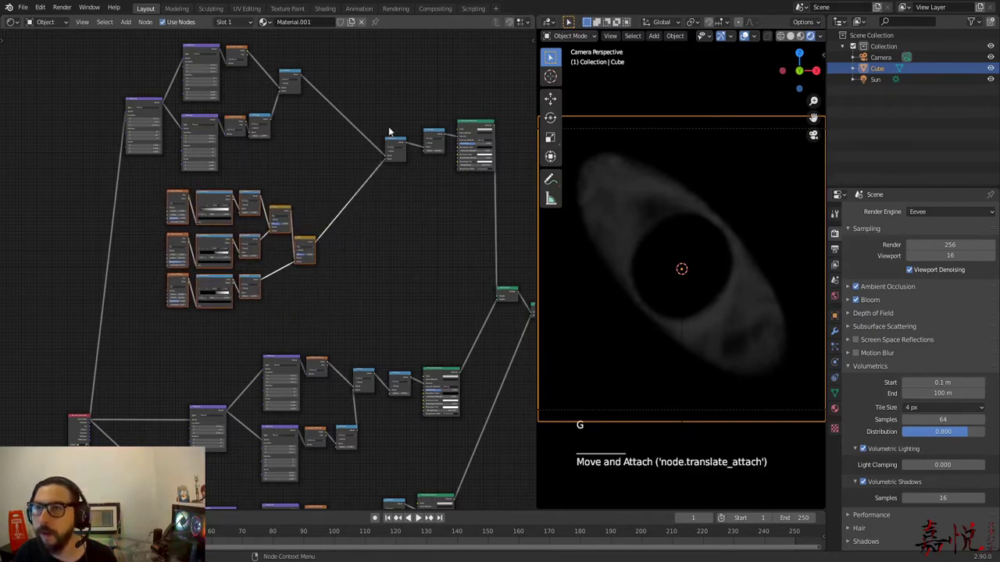
Set the value of the first branch's final Multiply node feeding the volume's density to 0.
scroll(398, 262, "up", 1)
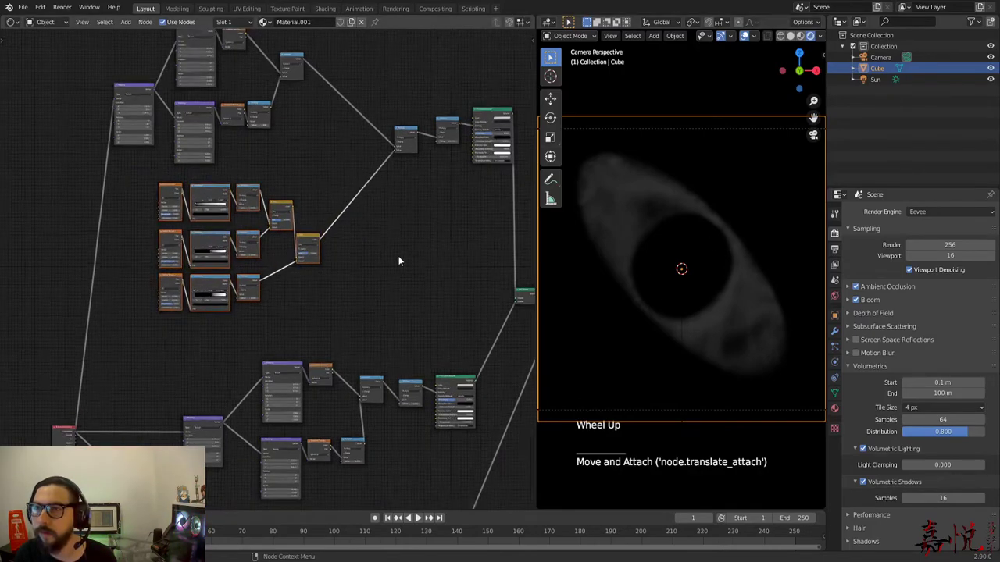
scroll(430, 254, "up", 2)
middle_click_drag(461, 245, 352, 302)
scroll(529, 285, "up", 7)
middle_click_drag(528, 285, 350, 297)
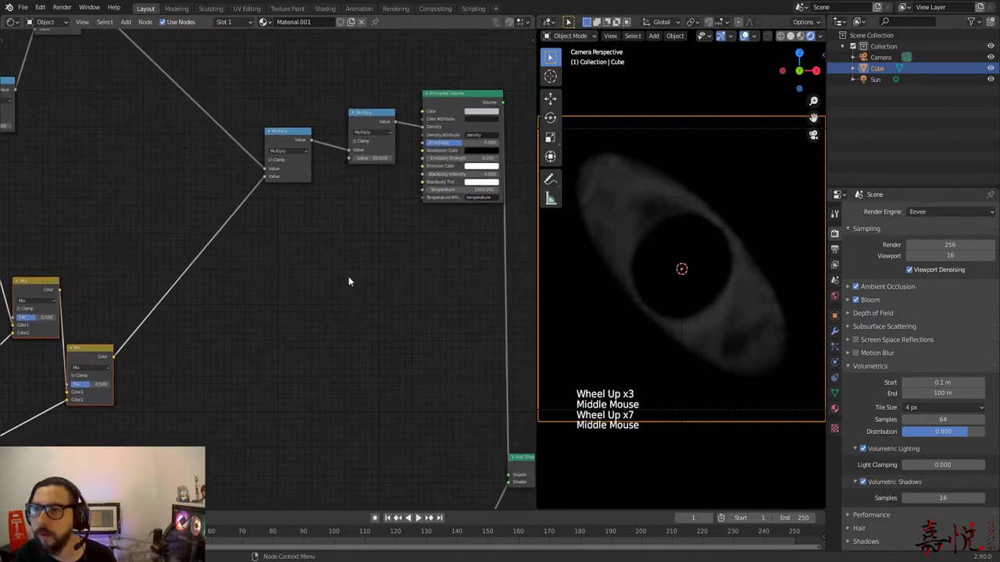
left_click(372, 156)
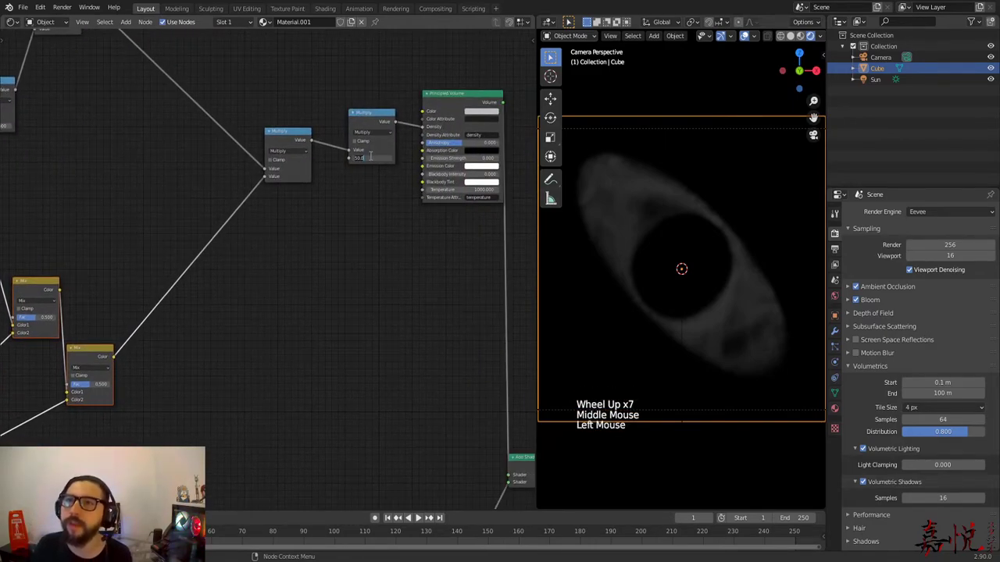
type("0")
key("Return")
Set the second branch's final Multiply value to 20 and inspect its ring shape up close through the camera.
middle_click_drag(362, 433, 364, 112, "shift")
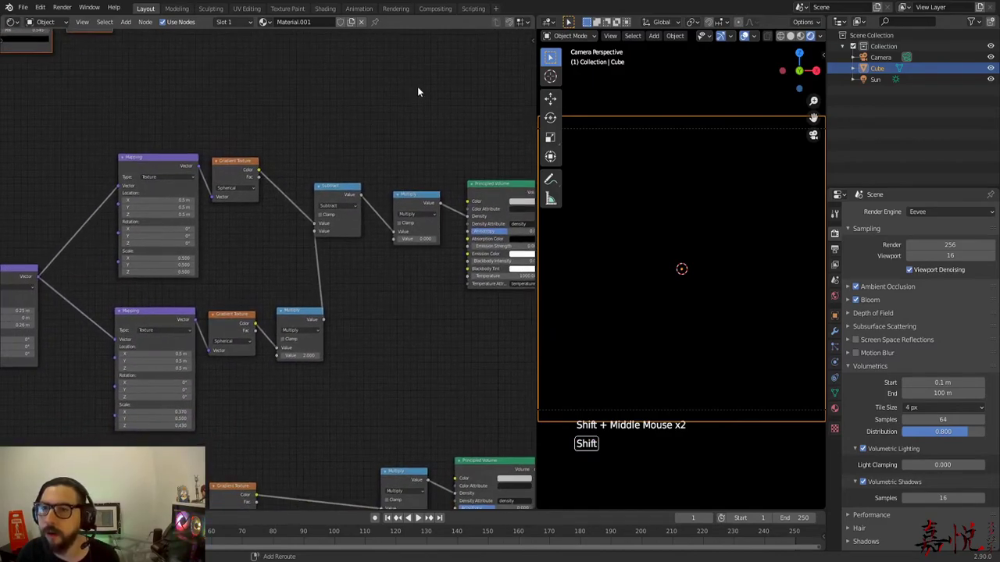
scroll(308, 299, "up", 3)
scroll(308, 299, "down", 9)
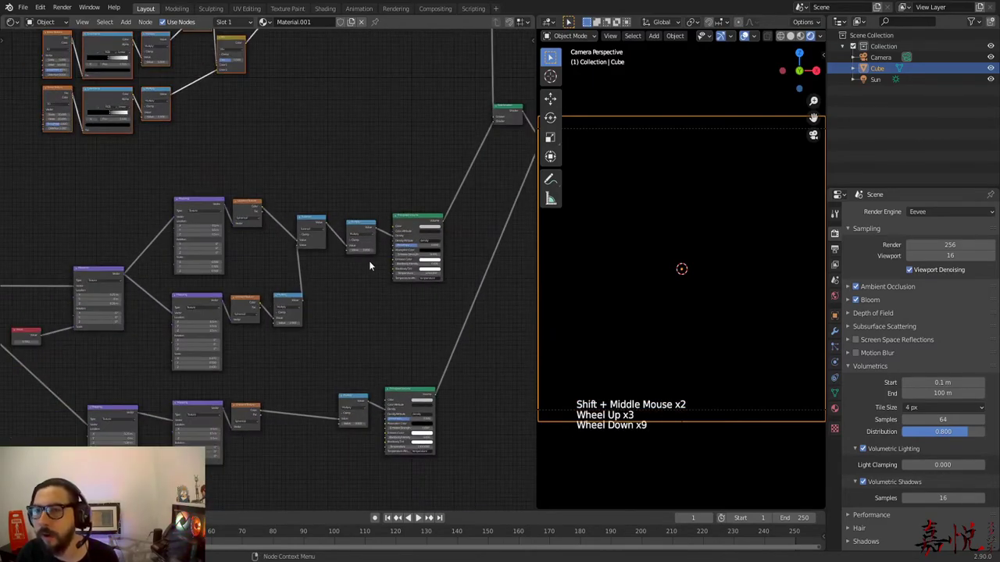
left_click(361, 249)
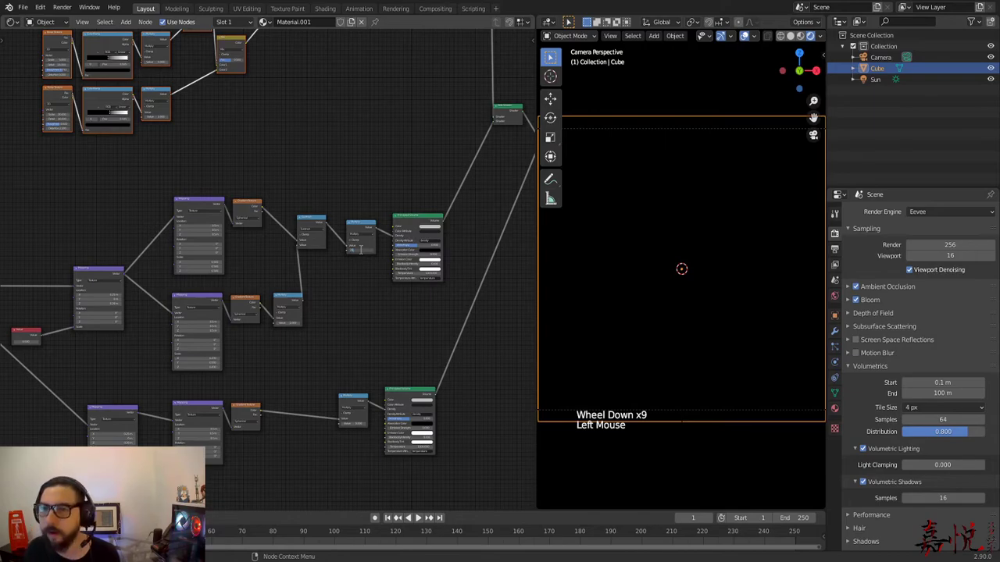
key("Return")
scroll(271, 276, "up", 7)
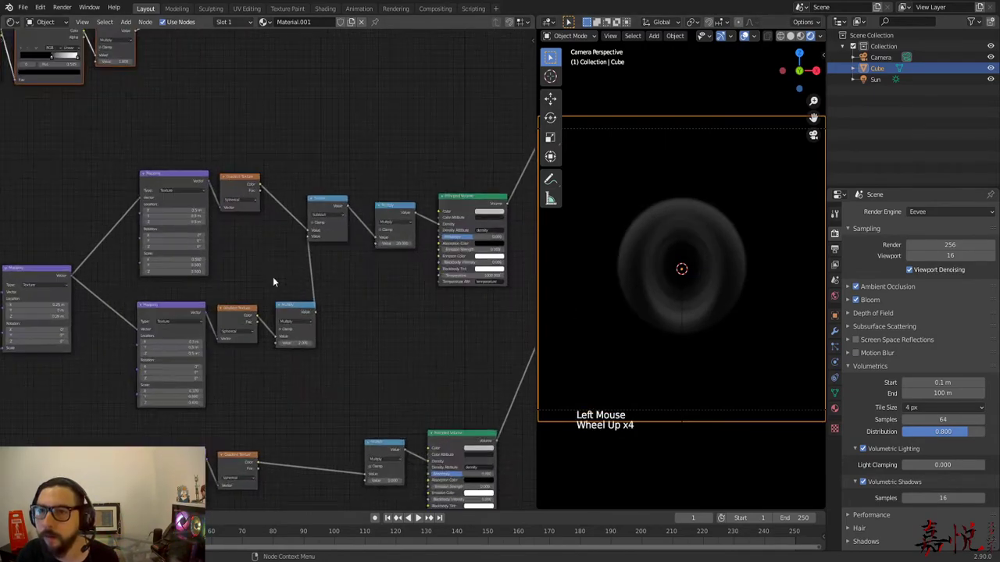
middle_click(724, 364)
middle_click_drag(724, 365, 700, 366)
scroll(646, 361, "up", 5)
key("KP_0")
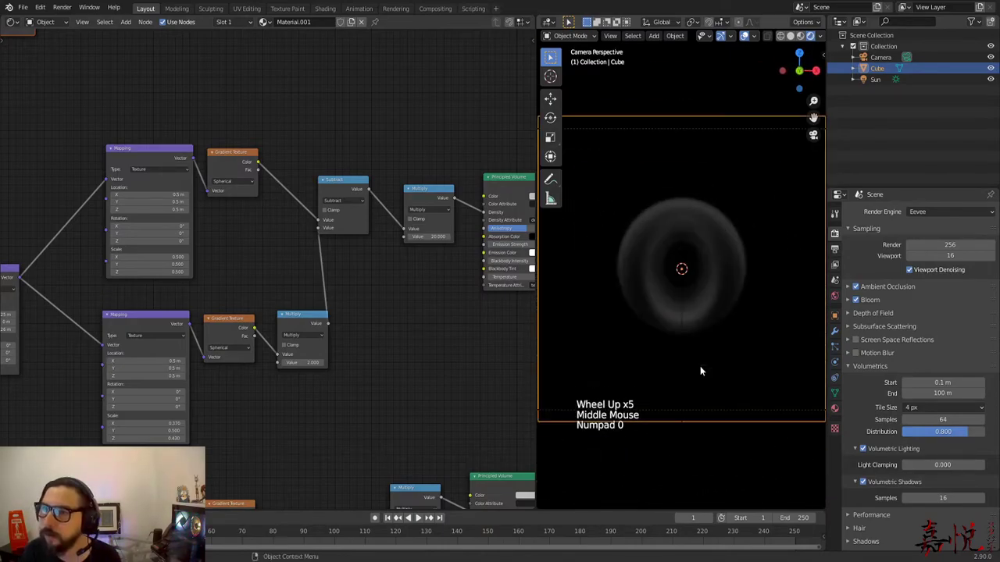
scroll(700, 367, "up", 3)
Move the whole third branch of nodes further down to free space beneath the second branch.
middle_click_drag(332, 405, 423, 263, "shift")
scroll(339, 290, "down", 10)
left_click_drag(162, 305, 470, 426)
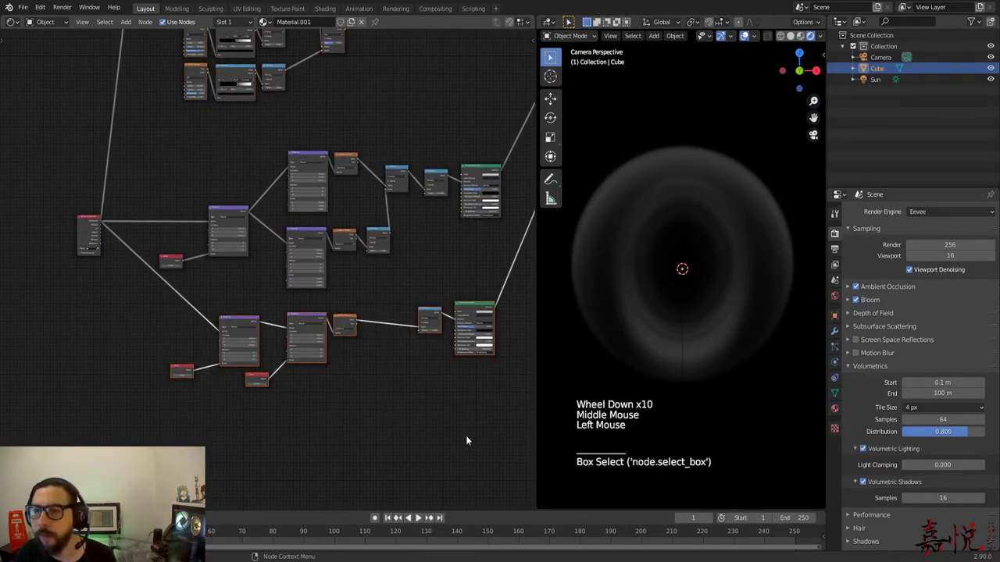
middle_click_drag(470, 427, 402, 344)
key("g")
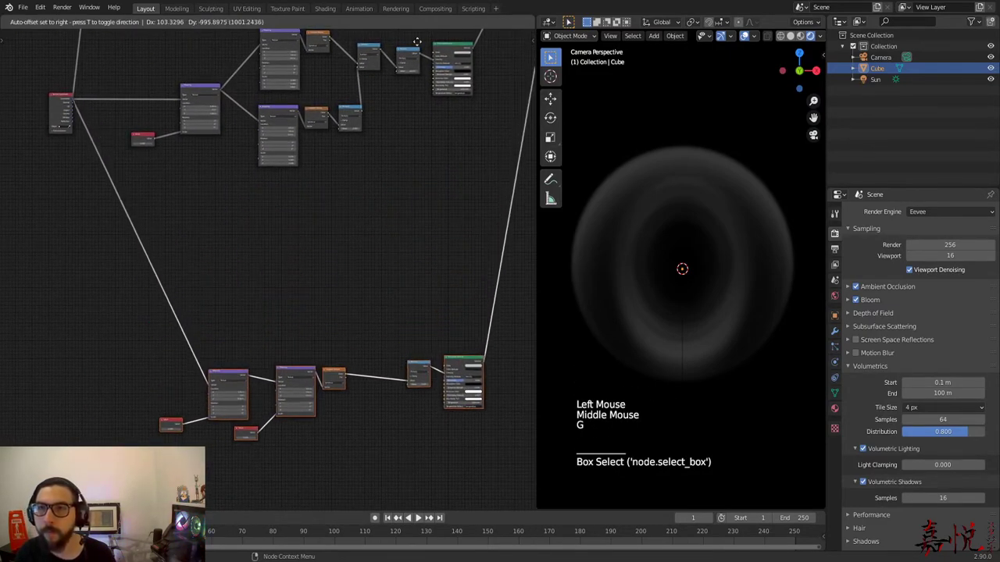
left_click(400, 86)
Add a Noise Texture node in the empty space below the second branch's lower Mapping node.
scroll(308, 250, "down", 1)
scroll(312, 234, "up", 1)
middle_click_drag(315, 208, 270, 337)
middle_click_drag(333, 139, 355, 167)
scroll(328, 391, "up", 8)
scroll(317, 406, "up", 1)
middle_click_drag(317, 406, 304, 227)
scroll(301, 257, "up", 1)
left_click(297, 290)
middle_click_drag(297, 290, 273, 339)
key("shift+a")
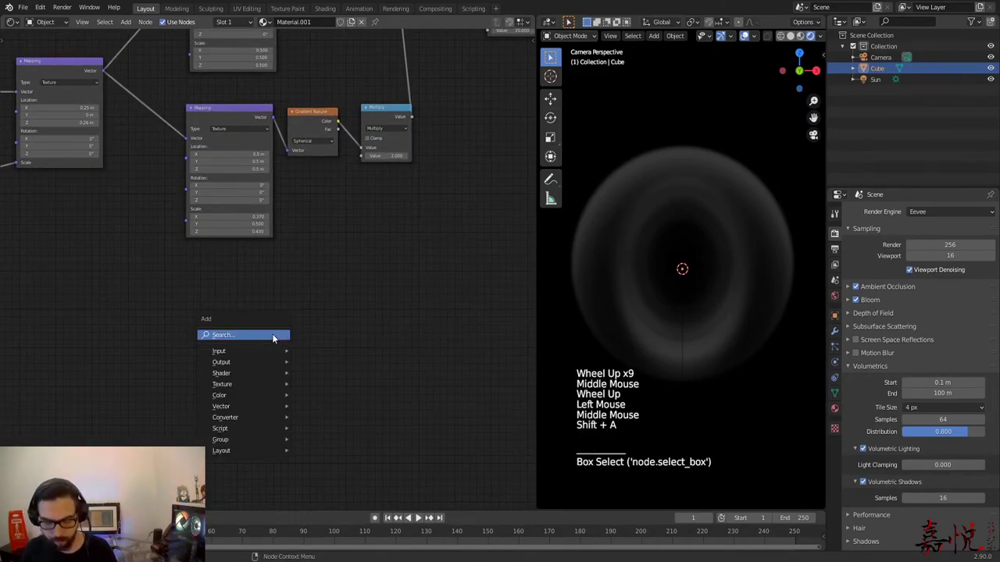
key("Escape")
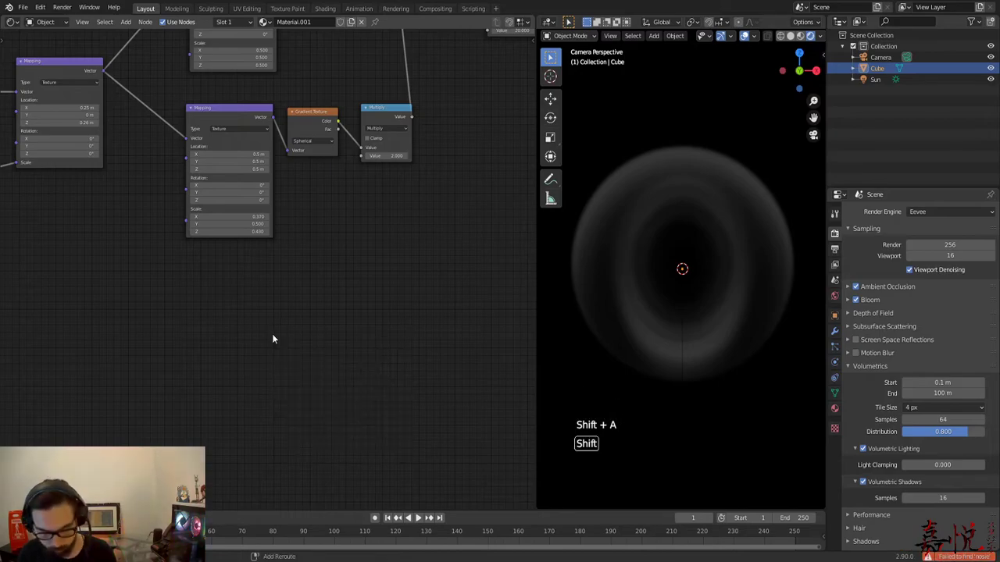
key("shift+a")
type("noise")
key("Return")
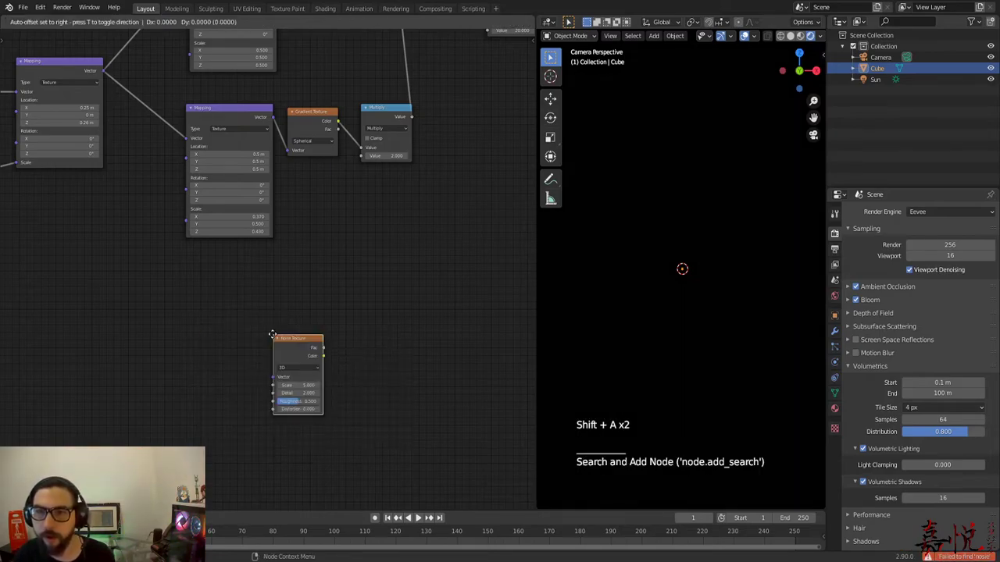
left_click(212, 294)
Add a ColorRamp node beside the new Noise Texture and connect the noise's Fac output to its Fac input.
key("shift+a")
type("ramp")
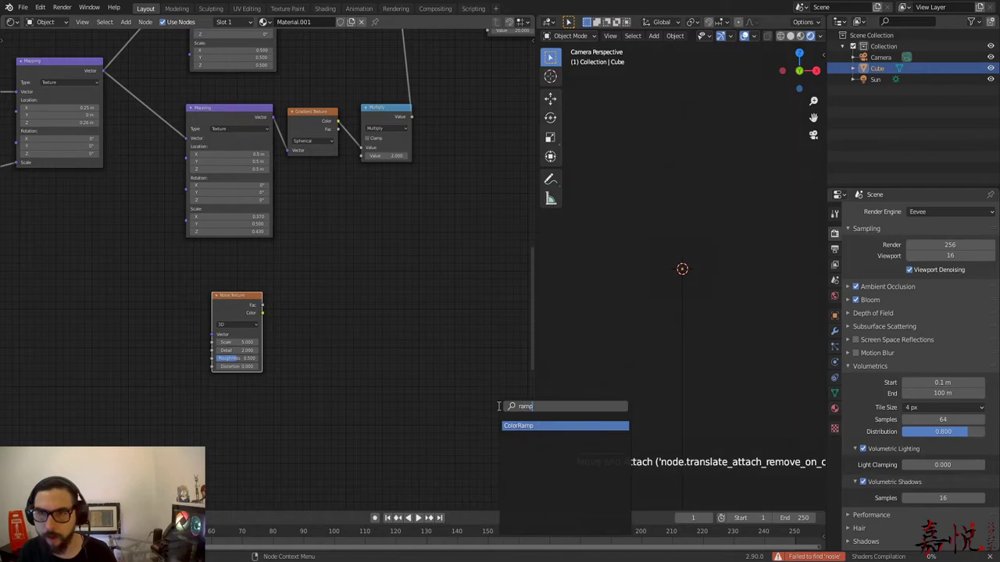
key("Return")
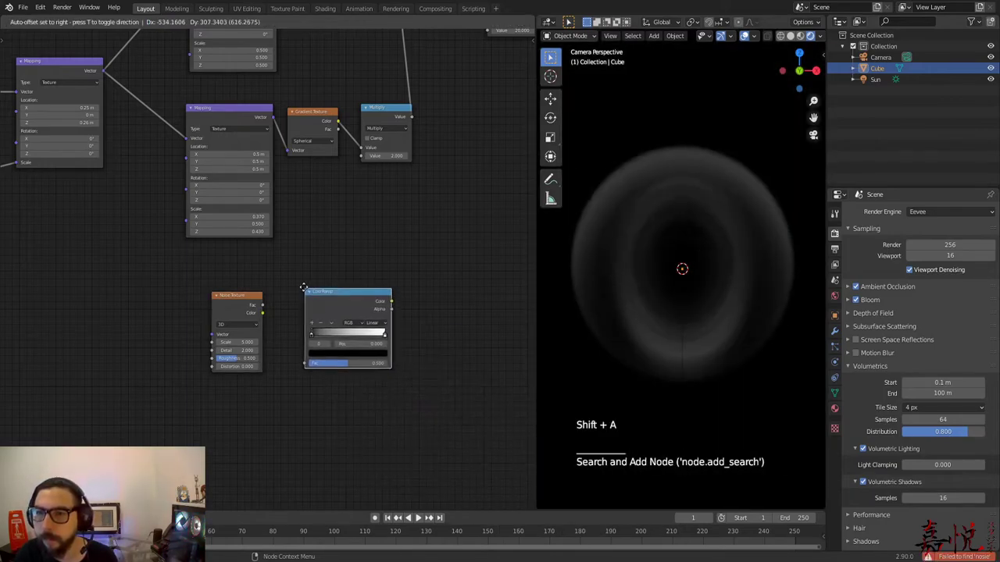
left_click(304, 288)
left_click_drag(261, 305, 304, 361)
left_click_drag(326, 301, 302, 306)
Add a Math node set to Multiply after the new ColorRamp and connect the ramp's Color output to its value input.
left_click(414, 325)
key("shift+a")
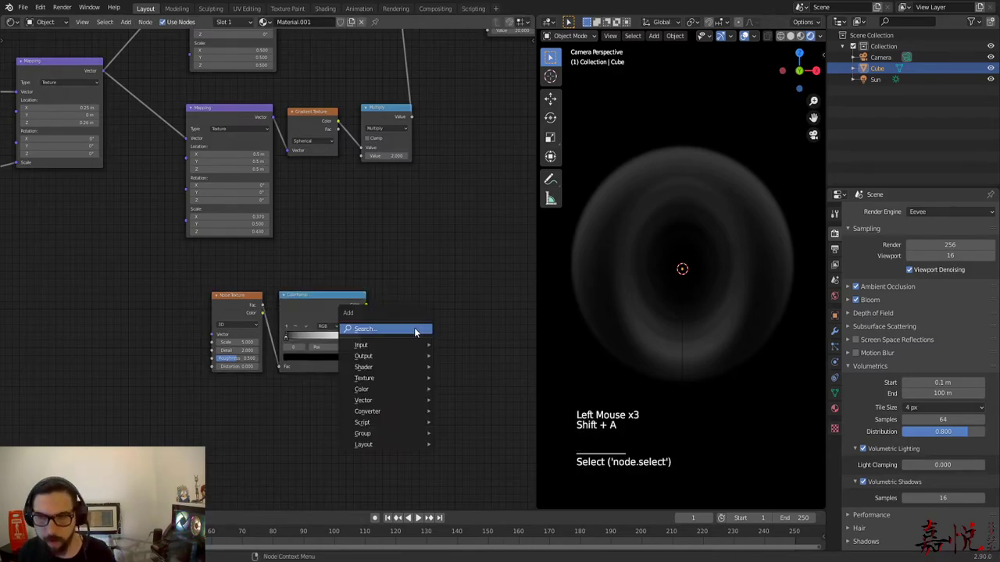
left_click(415, 329)
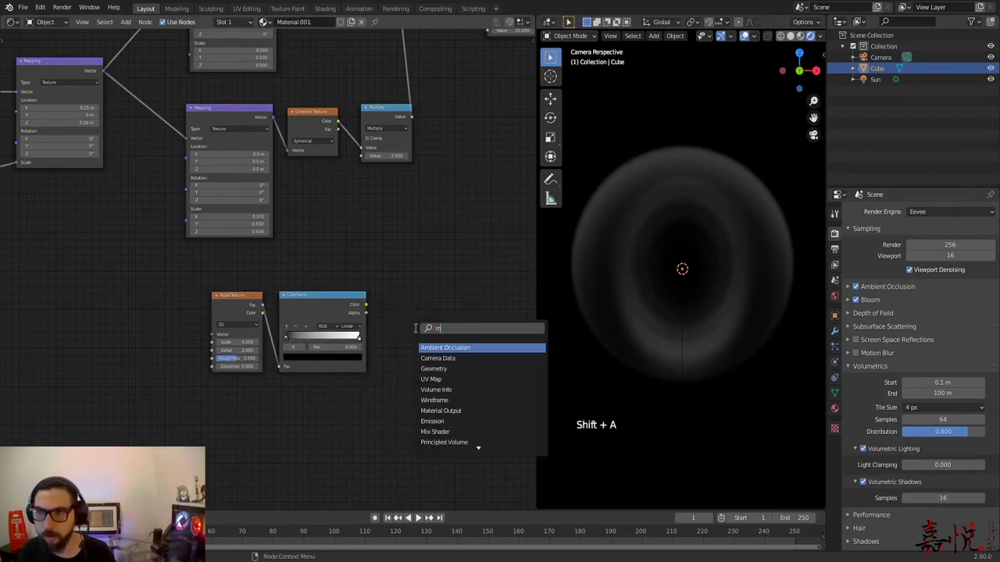
key("BackSpace")
type("math")
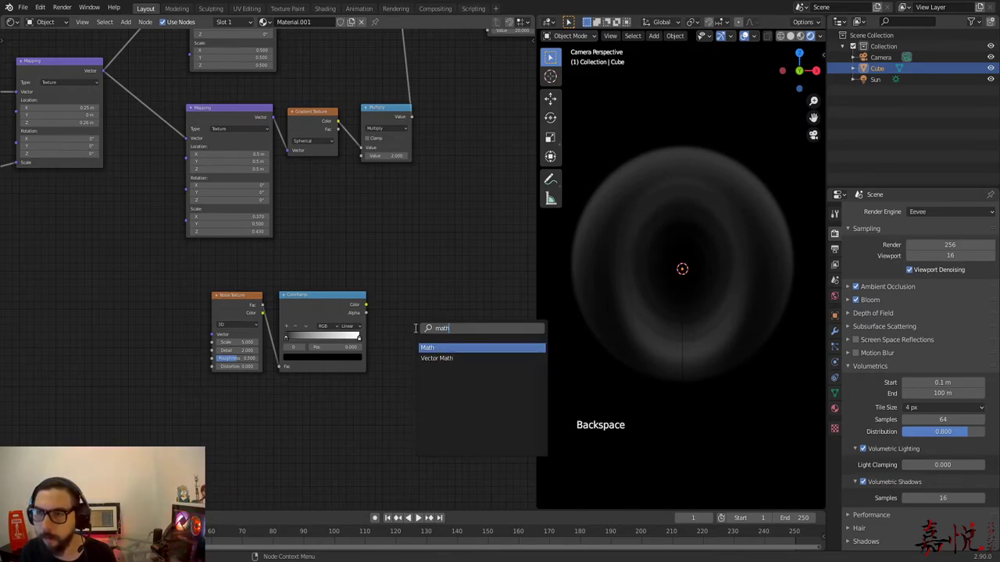
left_click(427, 348)
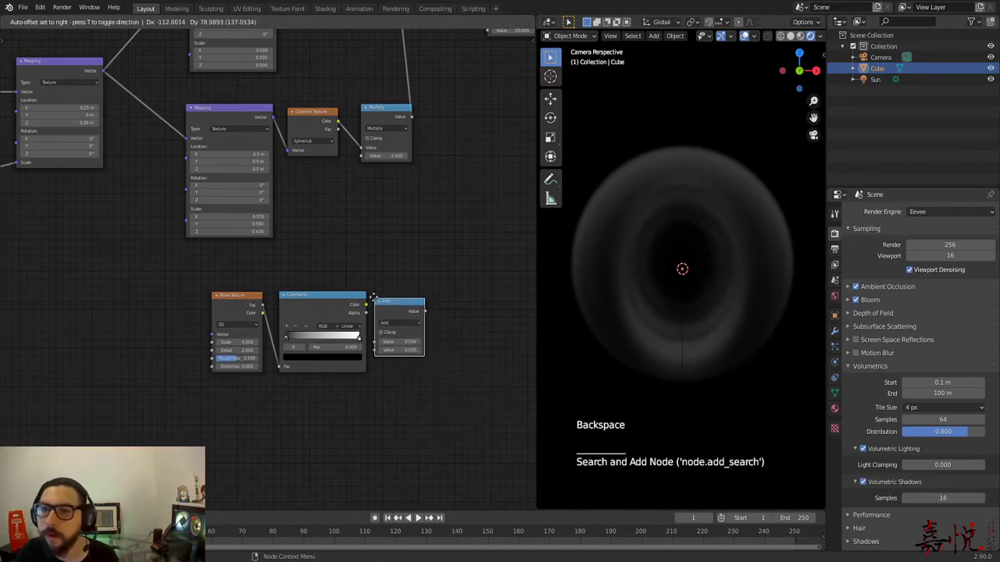
left_click(404, 330)
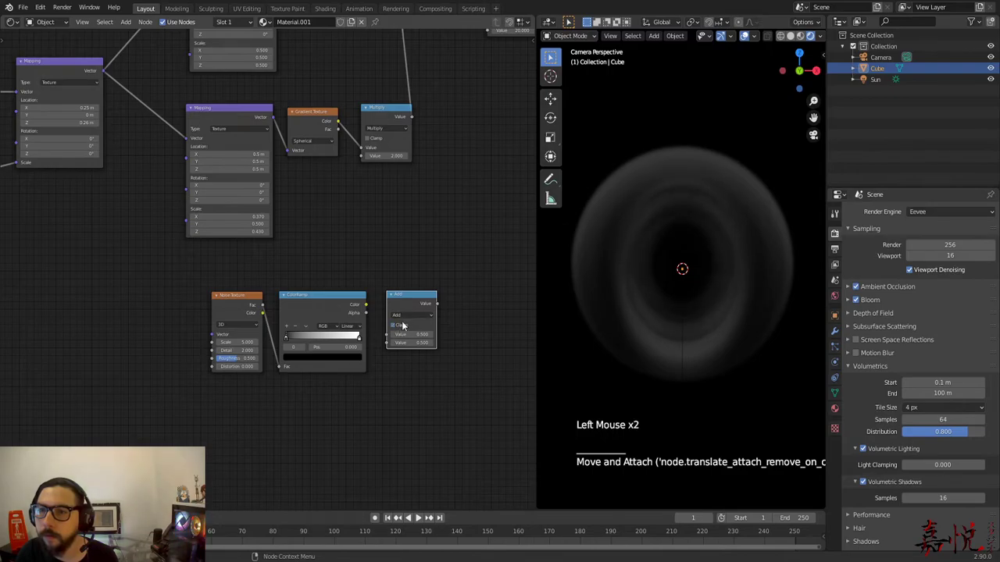
left_click(408, 315)
left_click(412, 355)
left_click_drag(367, 305, 386, 337)
Shift the second branch's final Multiply and Principled Volume nodes away from its Subtract node to leave a gap between them.
middle_click_drag(375, 259, 267, 343)
scroll(305, 272, "down", 5)
middle_click_drag(317, 275, 301, 312)
scroll(301, 309, "up", 1)
middle_click_drag(302, 304, 328, 266)
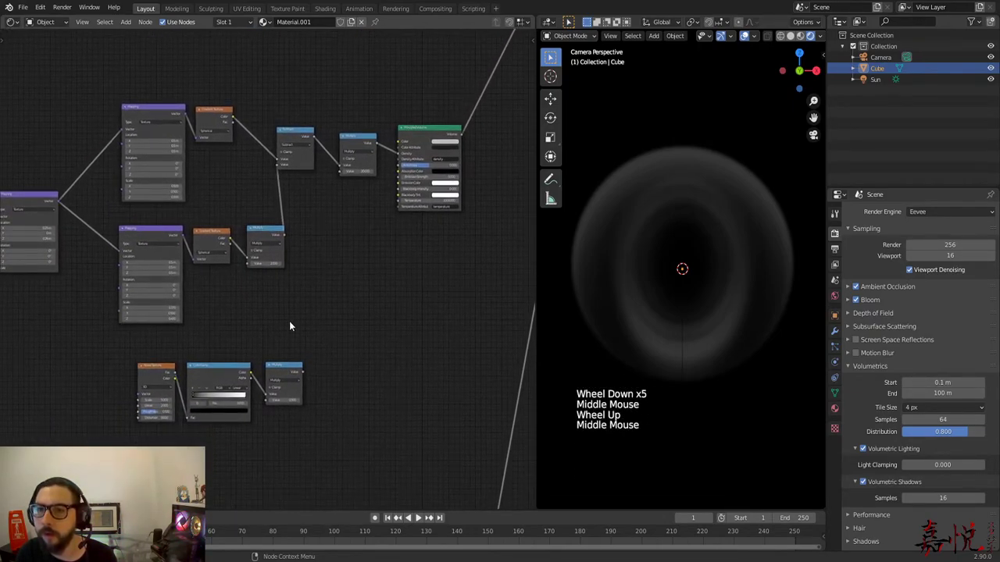
left_click_drag(286, 106, 450, 194)
left_click_drag(303, 134, 379, 135)
left_click(355, 212)
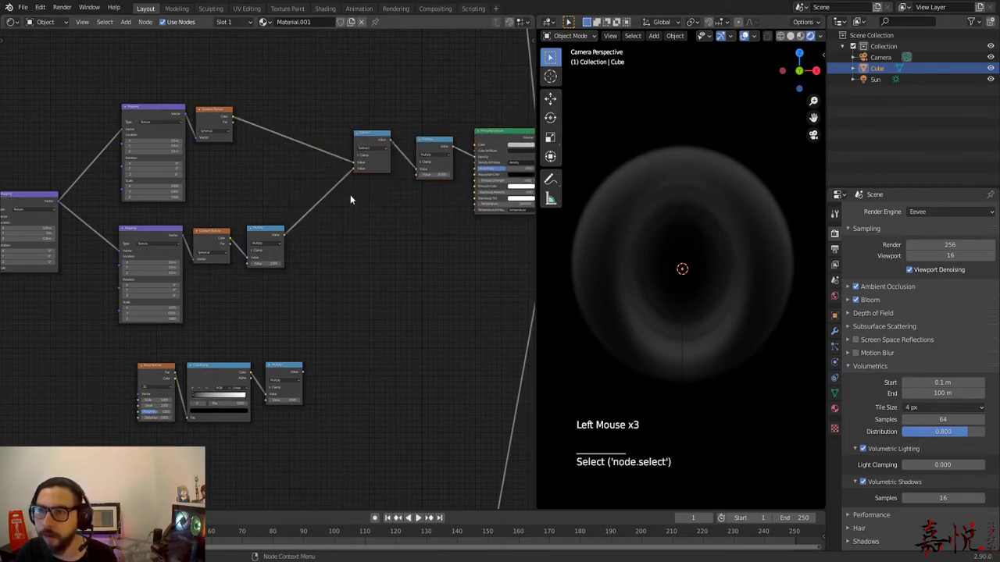
left_click_drag(365, 142, 311, 146)
left_click(285, 373)
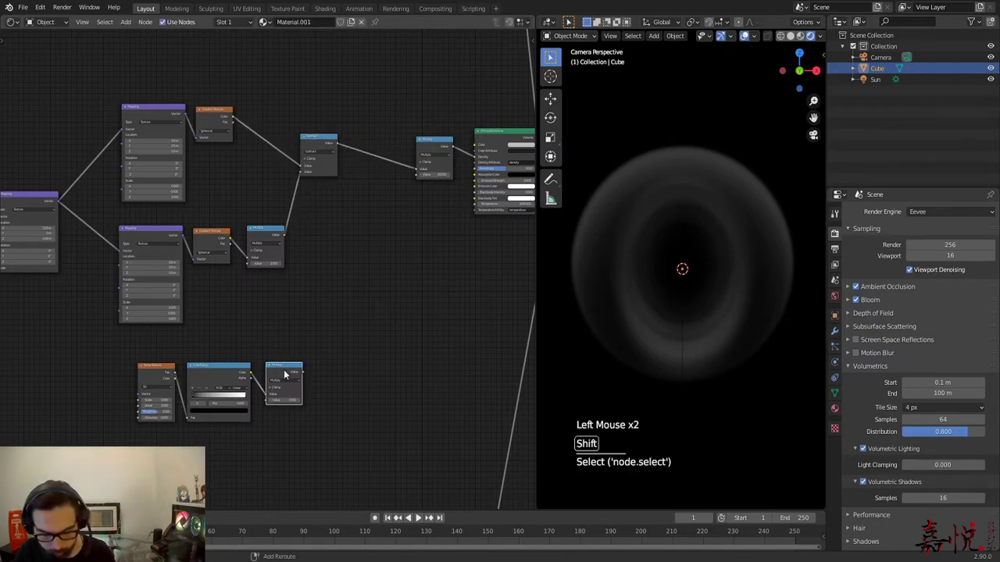
key("shift+s")
key("Escape")
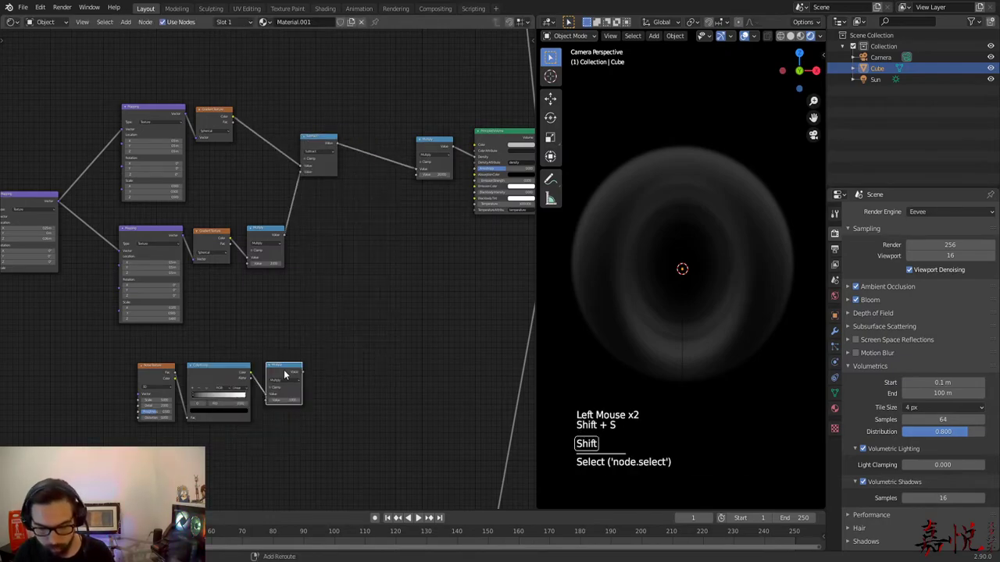
Insert a duplicated Multiply node between the second branch's Subtract and final Multiply, and connect the noise group's output to its second value.
key("shift+d")
left_click(336, 307)
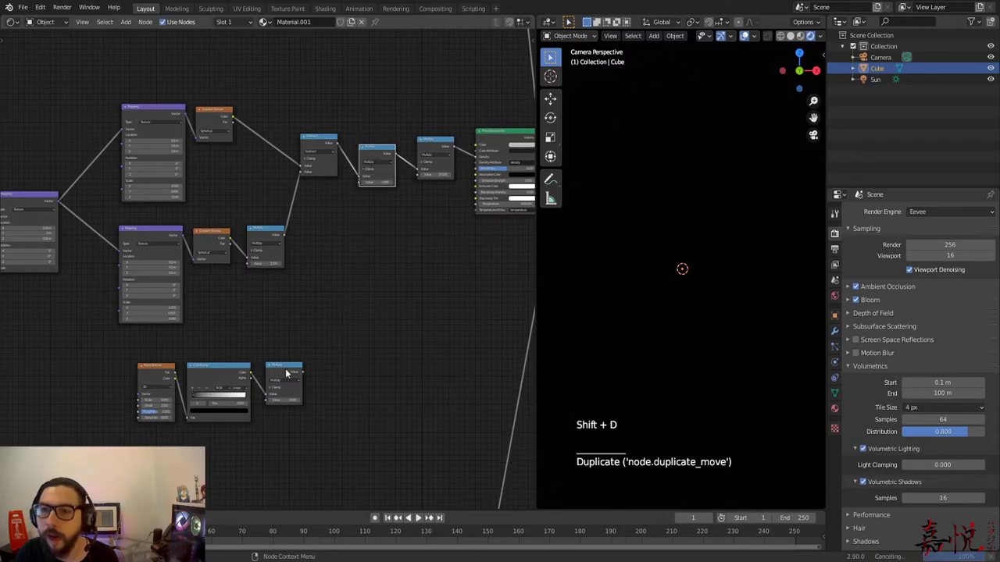
left_click_drag(303, 378, 357, 183)
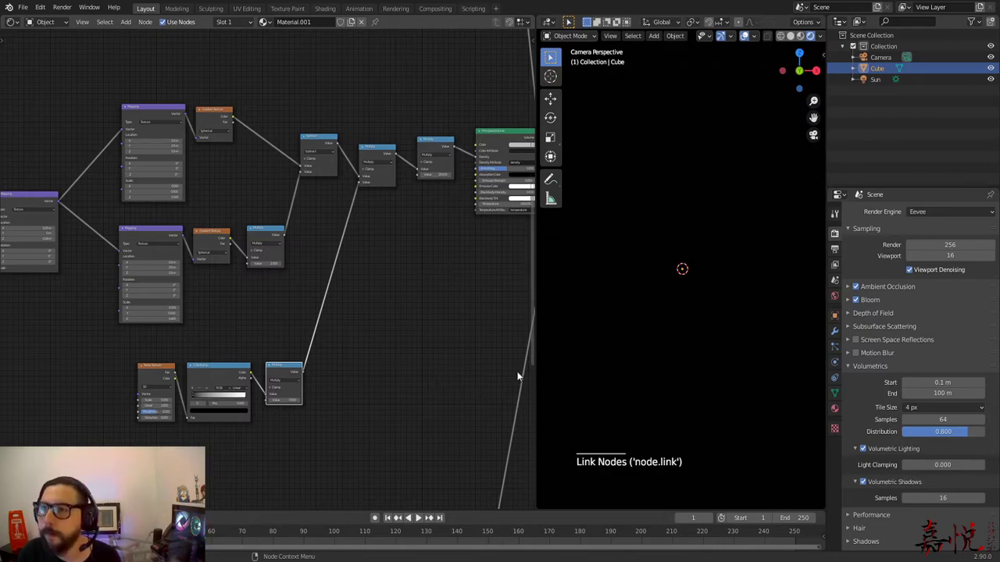
Select the Noise Texture, ColorRamp and Multiply nodes and shift them together slightly beneath the lower Mapping node.
left_click_drag(137, 353, 296, 414)
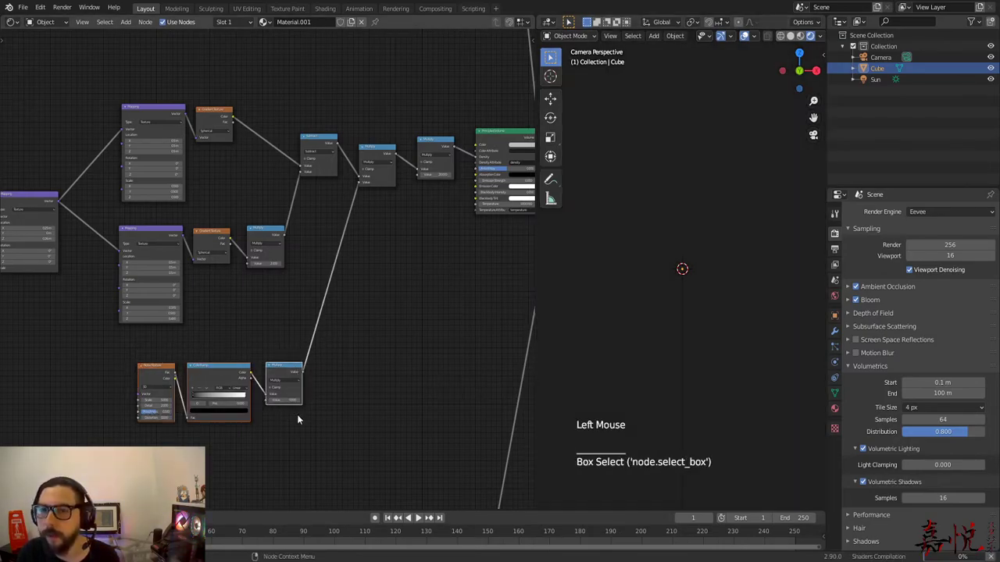
left_click_drag(284, 372, 258, 369)
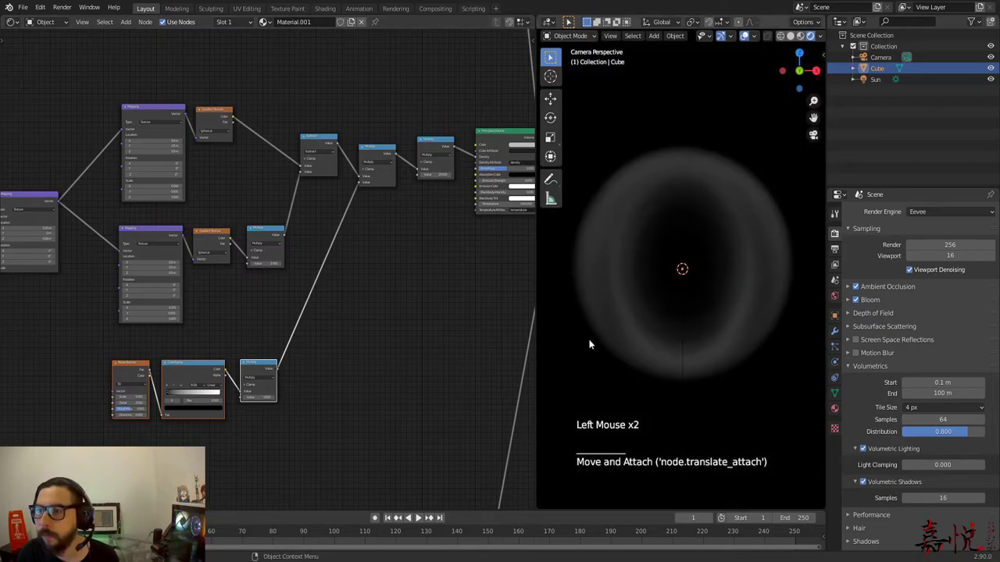
scroll(241, 464, "up", 3)
middle_click_drag(240, 464, 332, 393)
scroll(331, 393, "up", 7)
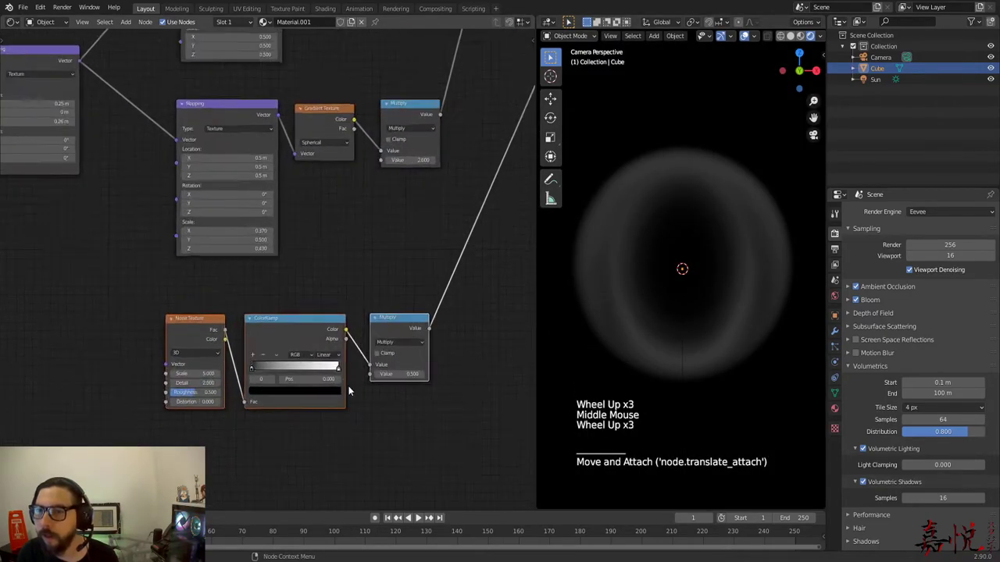
mouse_move(250, 404)
left_mouse_down()
mouse_move(269, 415)
mouse_move(312, 410)
mouse_move(234, 413)
left_mouse_up()
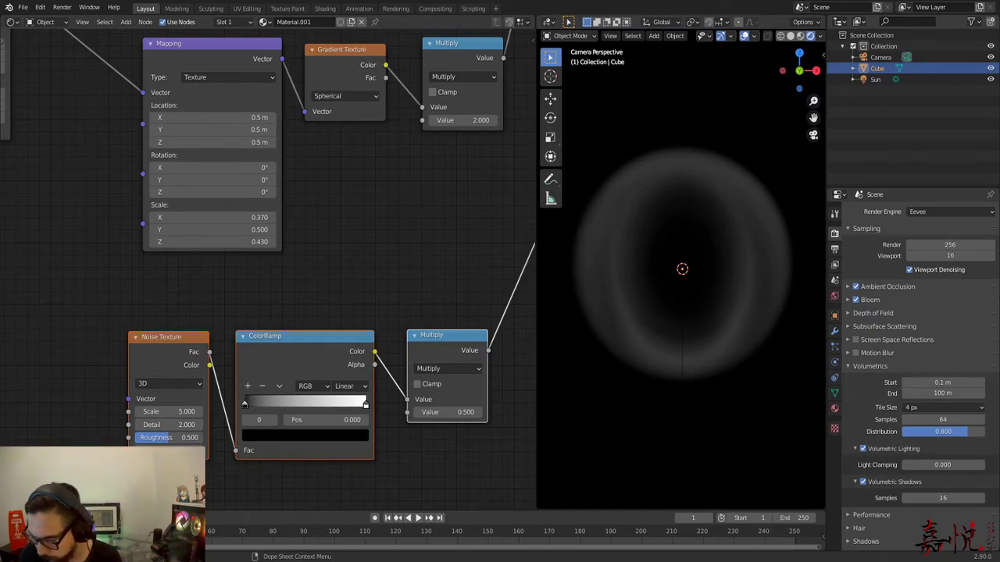
Switch to the browser to check the NASA Helix nebula reference image, and return to Blender.
key("alt+Tab")
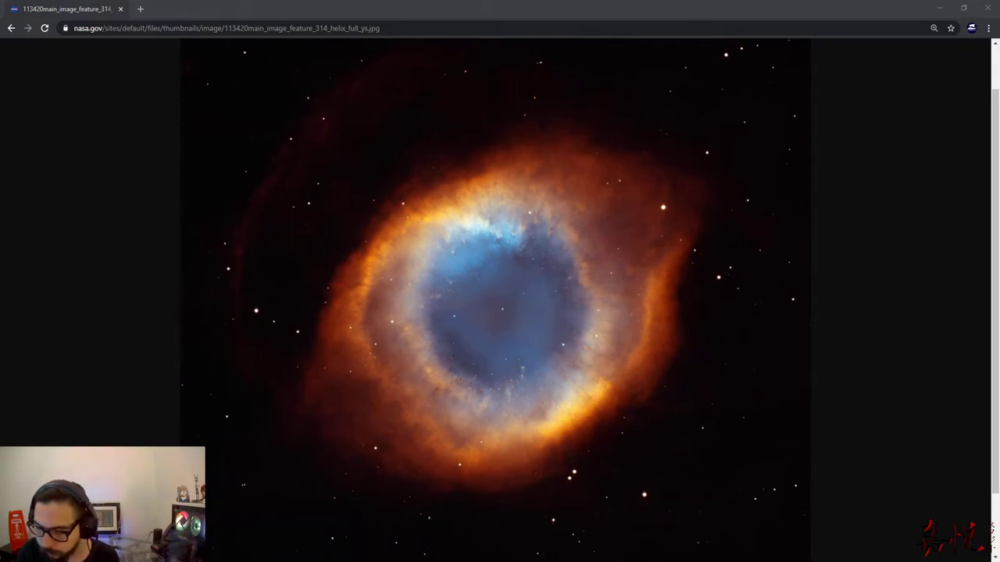
key("alt+Tab")
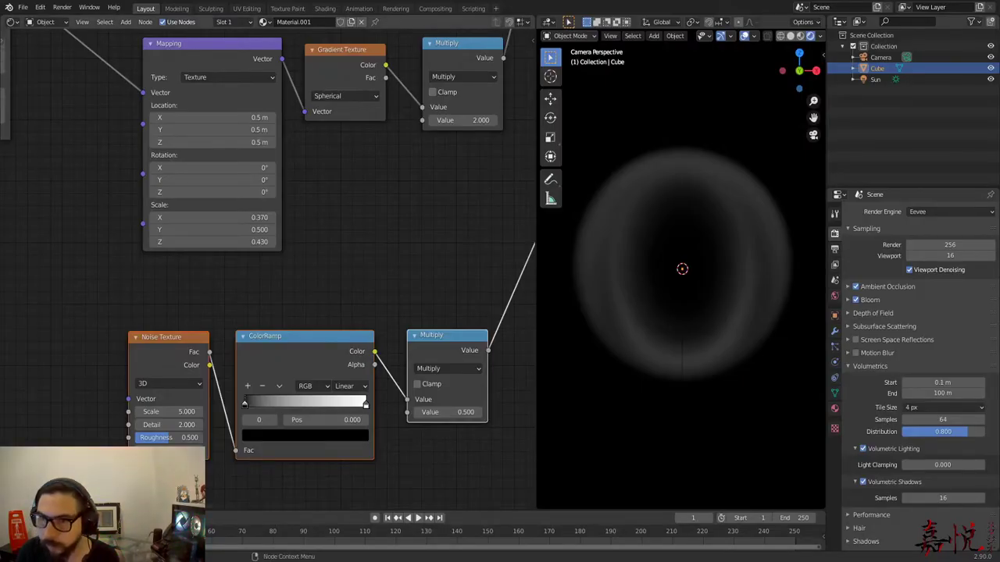
Add a Voronoi Texture node below the noise group and duplicate it underneath with the copy's feature output set to F2.
scroll(239, 439, "down", 8)
middle_click_drag(239, 438, 251, 369)
left_click(277, 393)
scroll(305, 364, "up", 4)
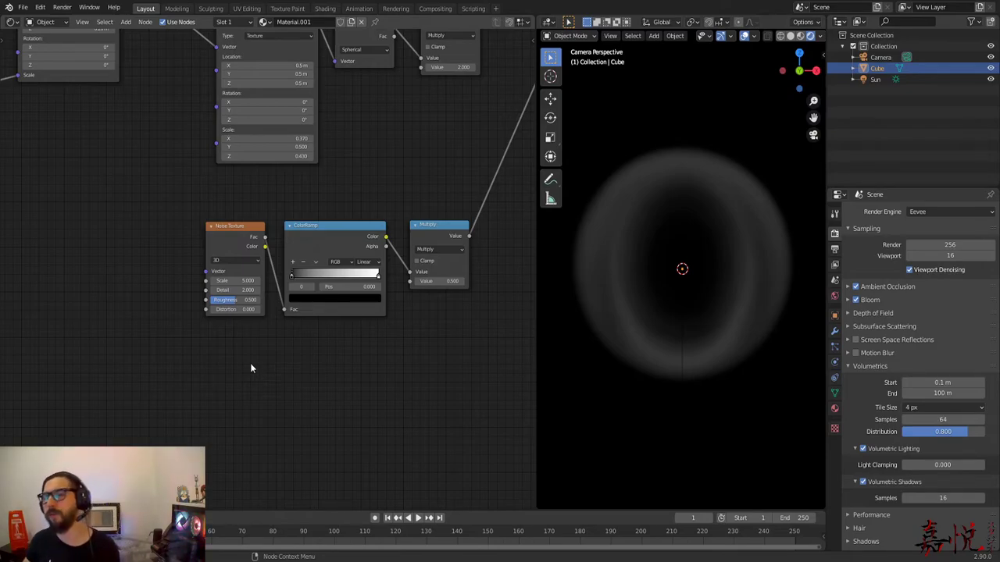
middle_click_drag(306, 433, 306, 361)
left_click(224, 330)
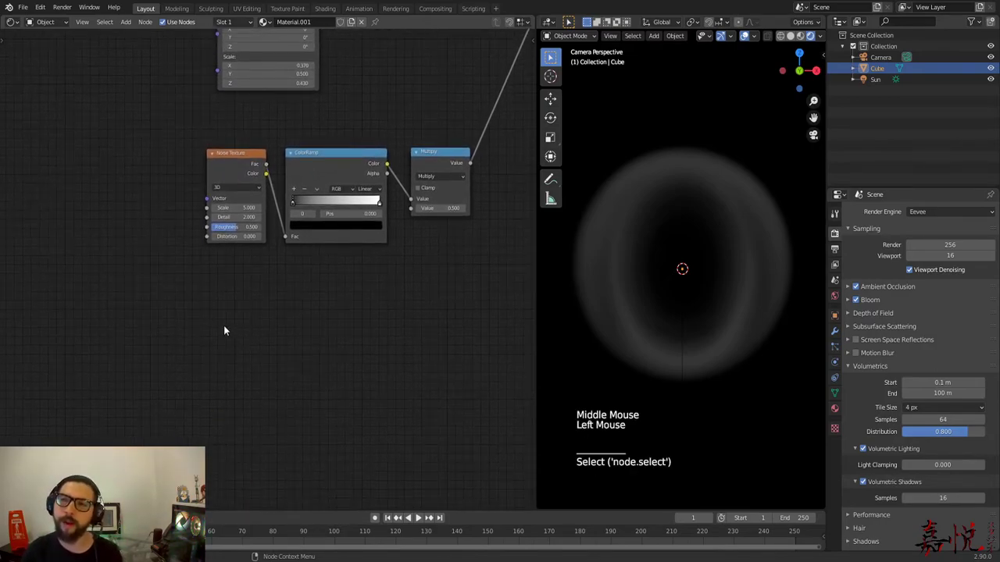
key("shift+a")
left_click(228, 305)
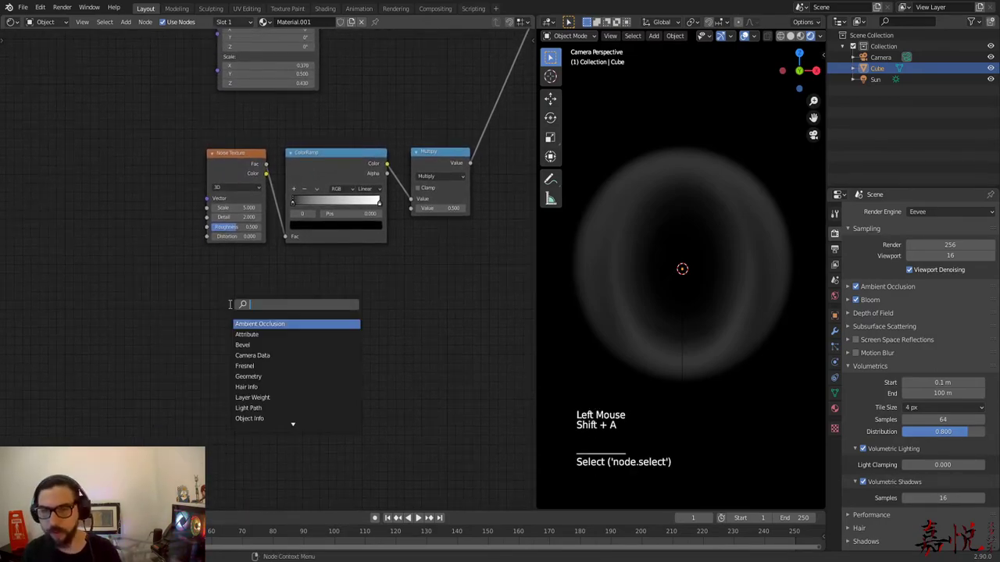
type("voro")
key("Return")
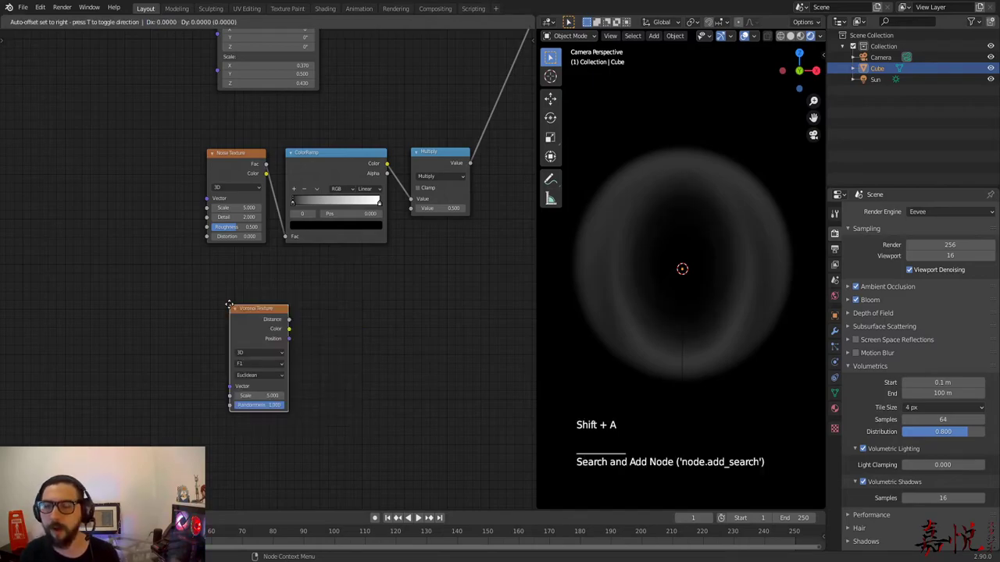
left_click(163, 304)
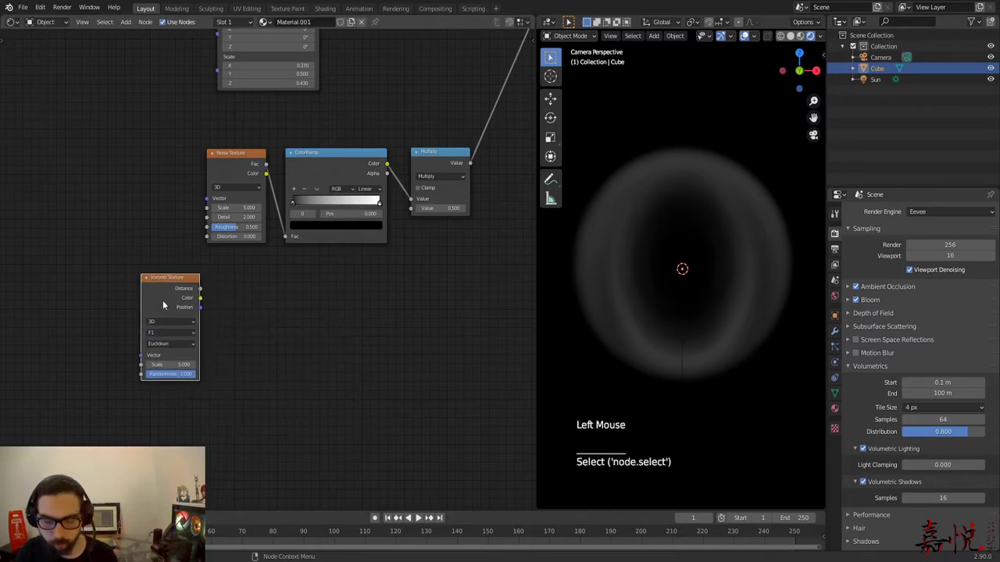
key("shift+d")
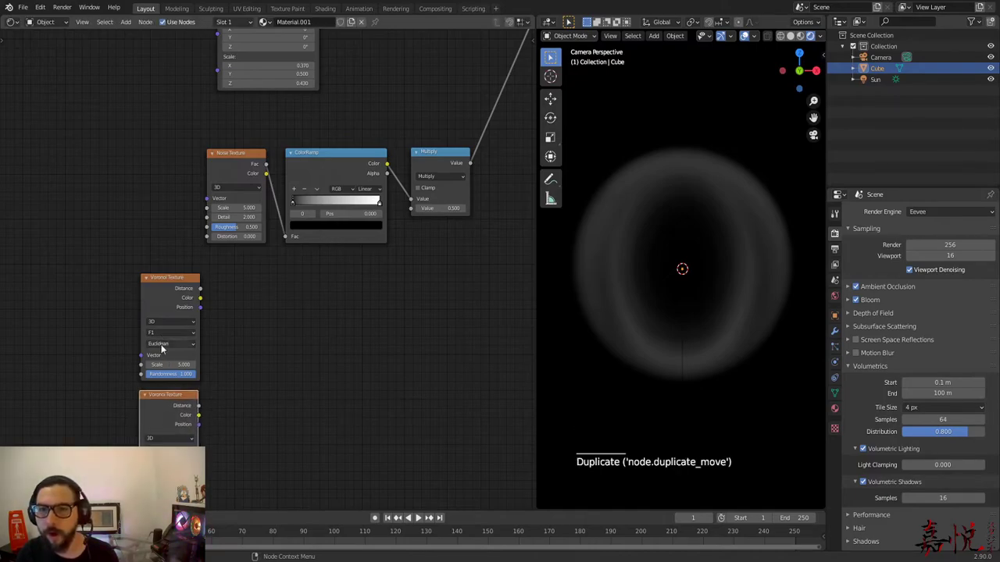
left_click(168, 482)
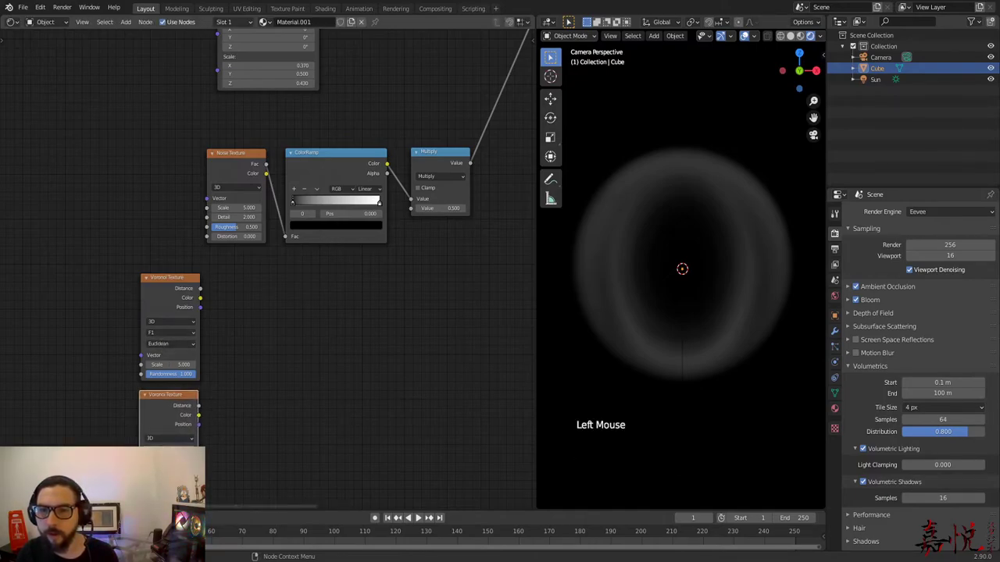
Duplicate the noise group's Multiply beside the Voronoi nodes, set it to Subtract, and connect both Voronoi Distance outputs to its values.
left_click(430, 165)
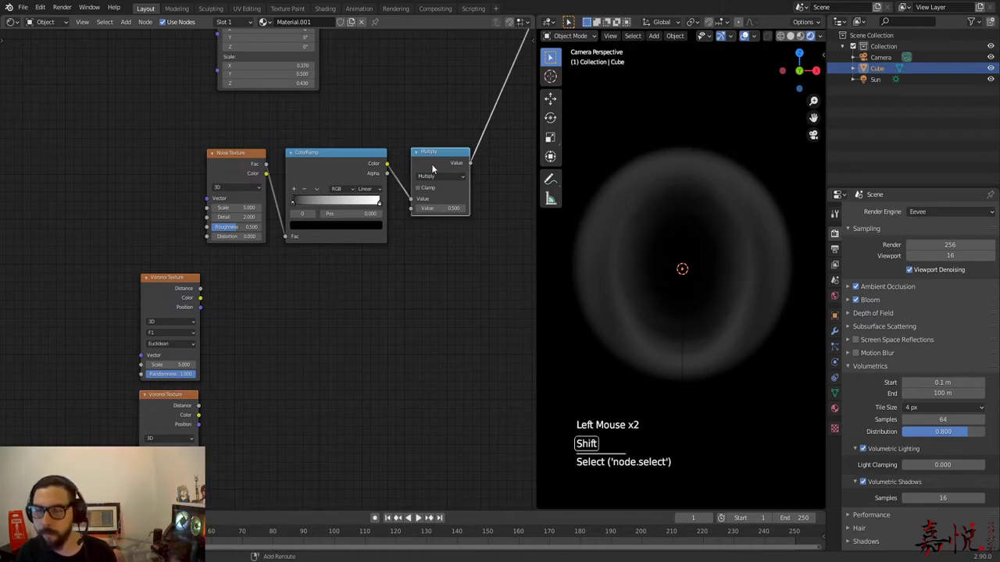
key("shift+d")
left_click(255, 335)
left_click(264, 343)
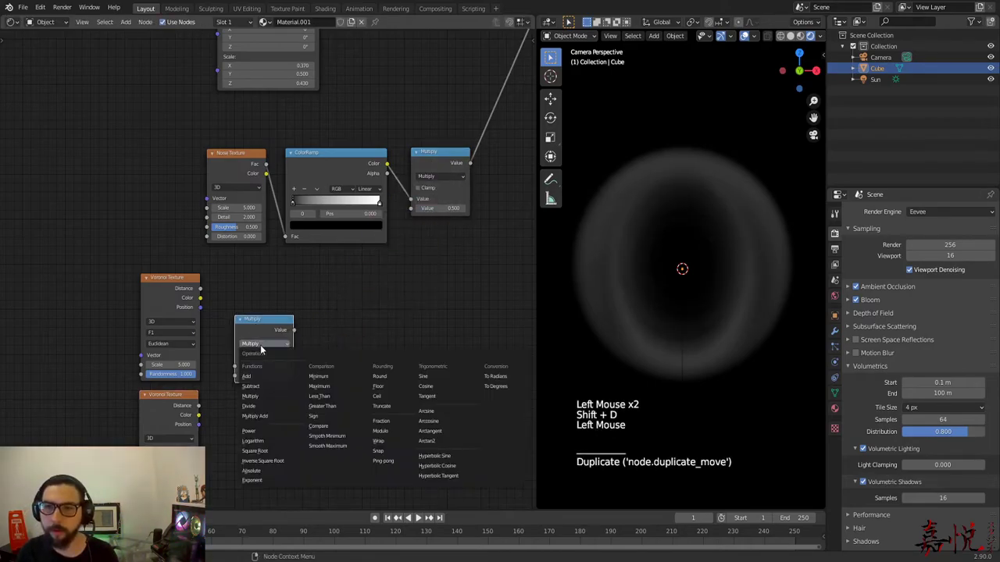
left_click(251, 386)
left_click_drag(200, 288, 234, 365)
left_click_drag(195, 407, 234, 375)
Duplicate the noise group's ColorRamp after the new Subtract node and connect the Subtract output to its Fac input.
left_click(289, 184)
key("shift+d")
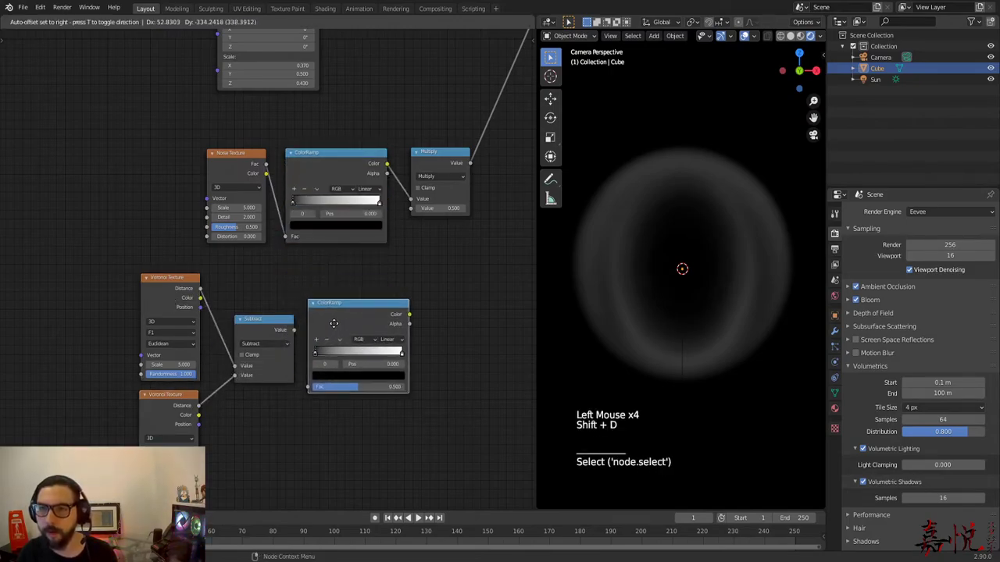
left_click(310, 335)
left_click_drag(293, 330, 314, 387)
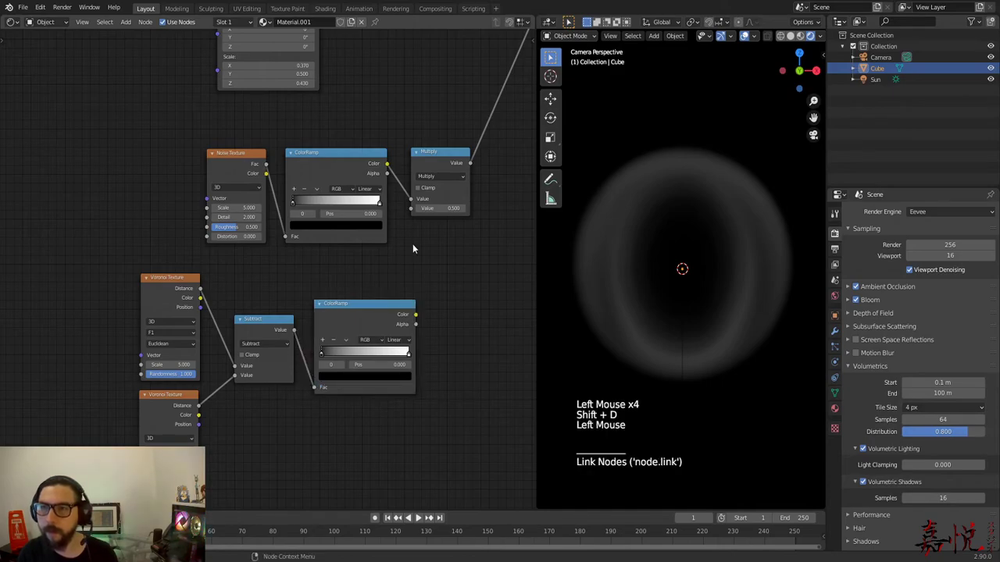
Place a duplicated Multiply node after the Voronoi group's ColorRamp and connect the ramp's Color output to its first value.
left_click(444, 162)
key("shift+d")
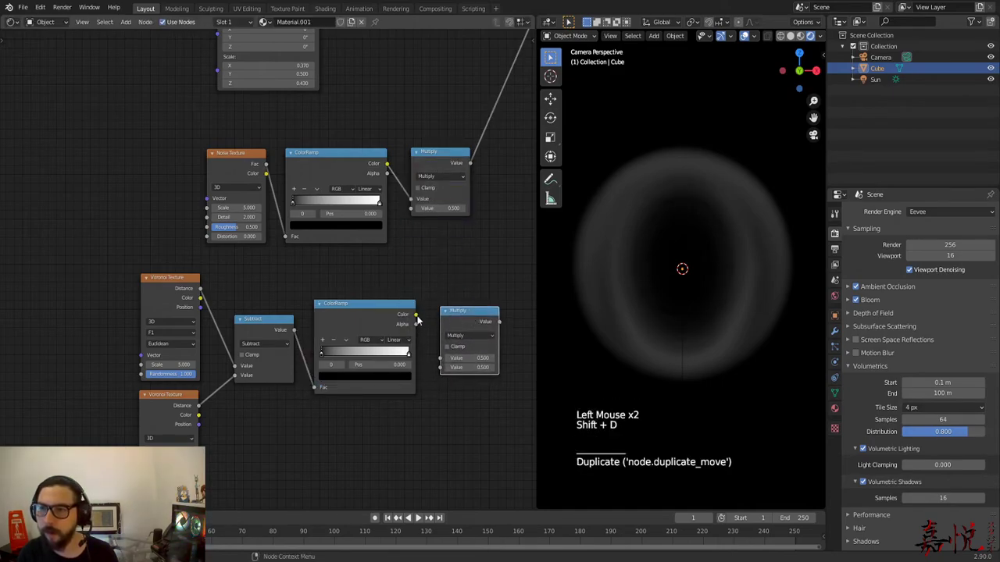
left_click(419, 320)
left_click_drag(415, 314, 439, 357)
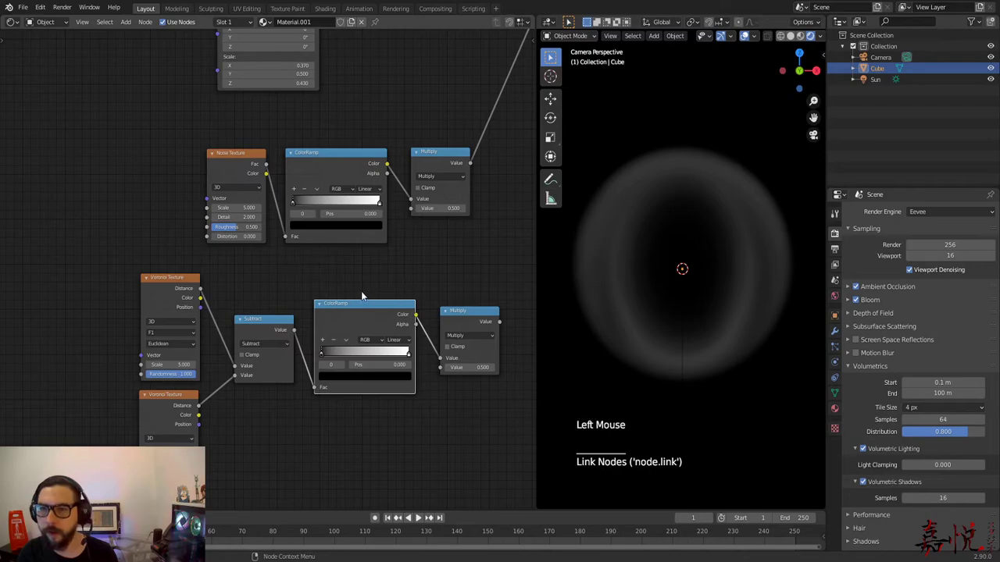
Combine the noise and Voronoi Multiply outputs with a Mix node feeding the branch's Multiply, and set its Fac to 1.000.
left_click_drag(241, 291, 266, 305)
middle_click_drag(486, 257, 371, 257)
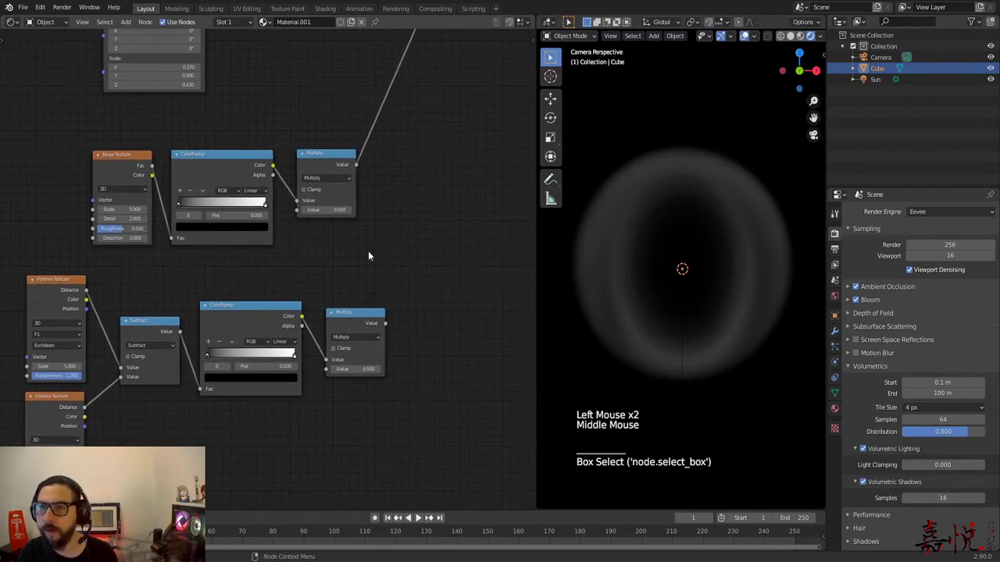
left_click_drag(323, 155, 350, 160)
mouse_move(342, 320)
right_mouse_down("ctrl+shift")
mouse_move(353, 185)
mouse_move(367, 224)
right_mouse_up("ctrl+shift")
left_click(422, 257)
left_click_drag(430, 256, 470, 268)
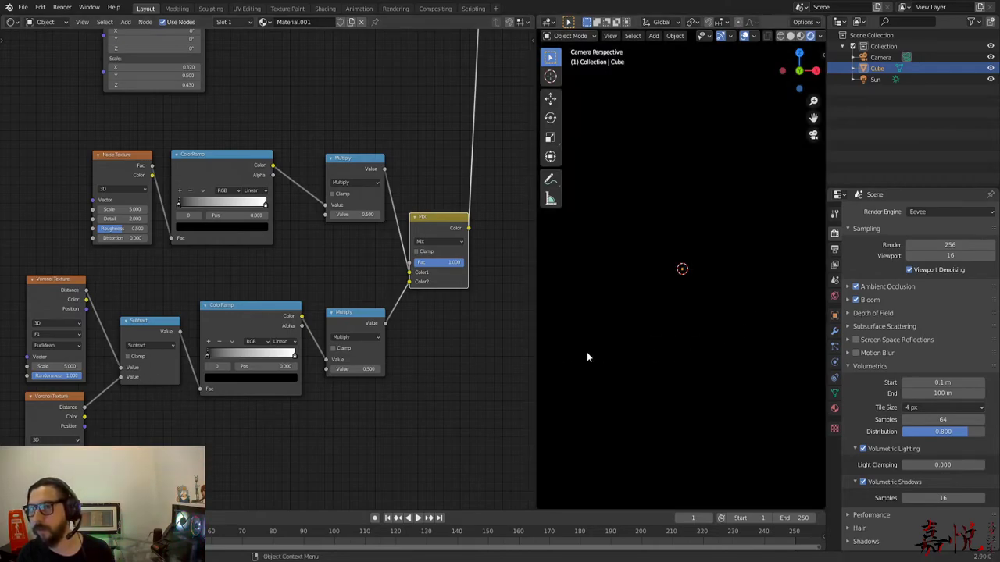
Set the value of the Voronoi group's Multiply node to 5.
left_click(349, 369)
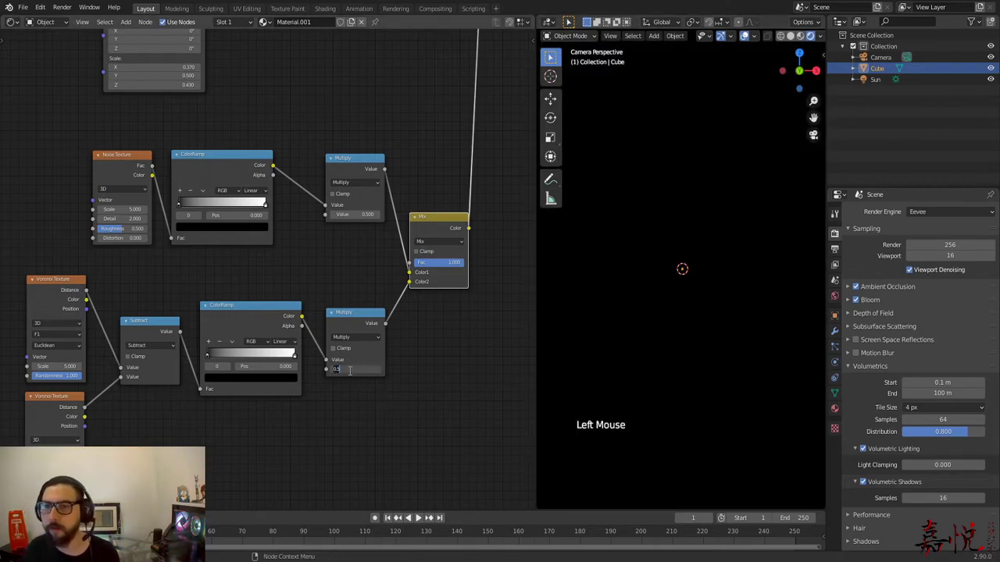
type("5")
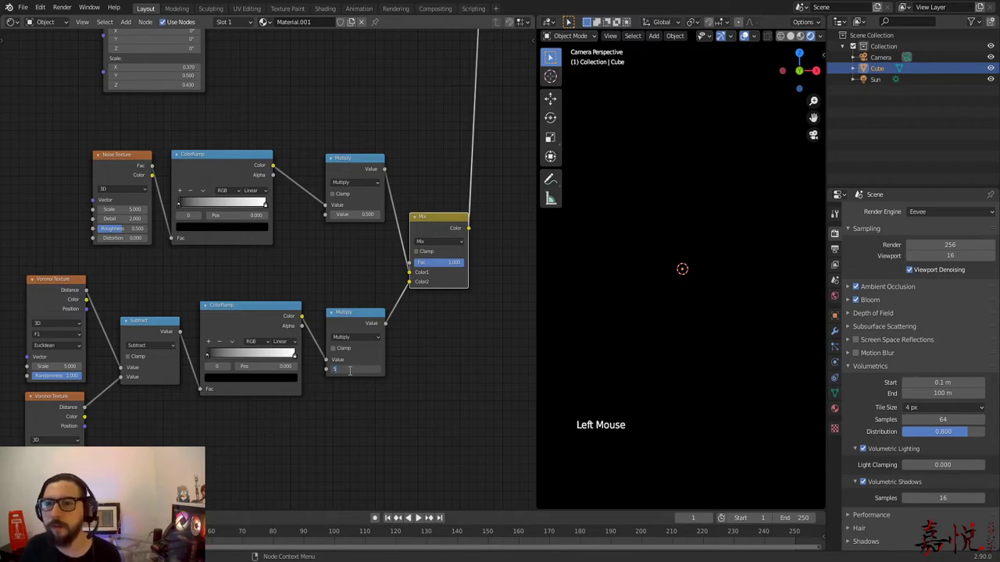
key("Return")
scroll(628, 310, "down", 5)
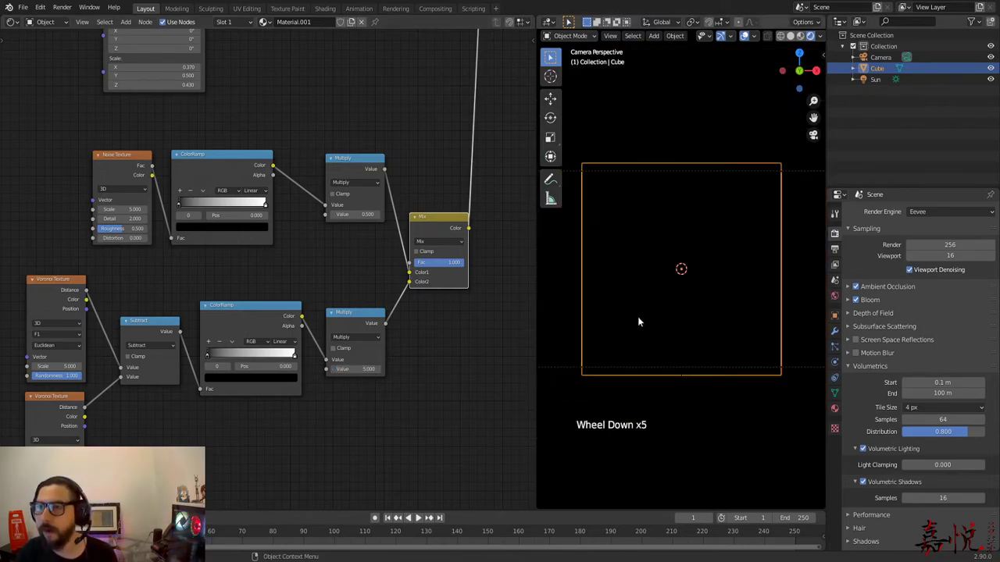
left_click(449, 406)
scroll(439, 345, "down", 3)
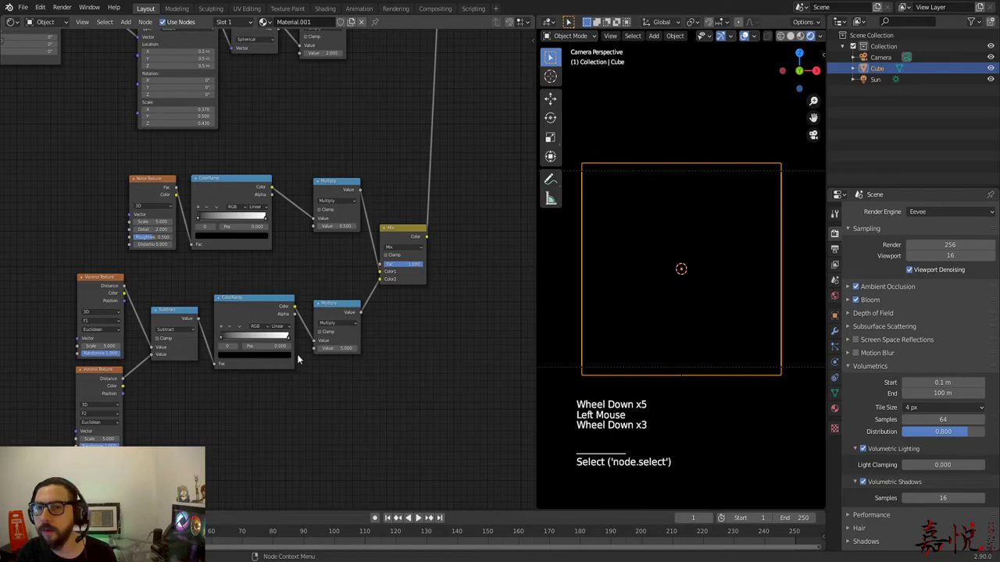
Flip the color ramp in the Voronoi group's ColorRamp node.
middle_click_drag(338, 294, 206, 37)
scroll(358, 132, "down", 2)
middle_click_drag(357, 132, 319, 166)
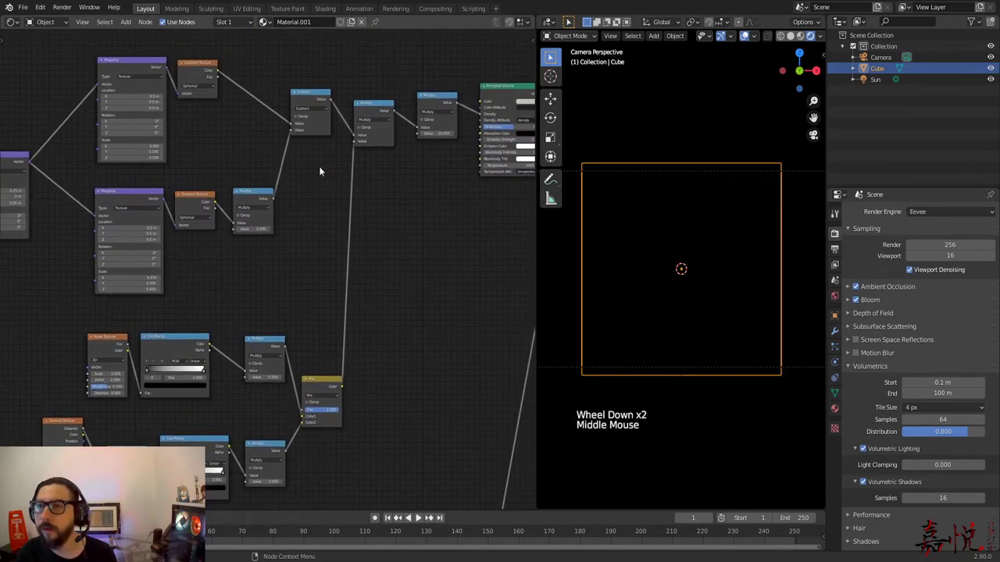
middle_click_drag(376, 448, 379, 424)
scroll(412, 306, "up", 7)
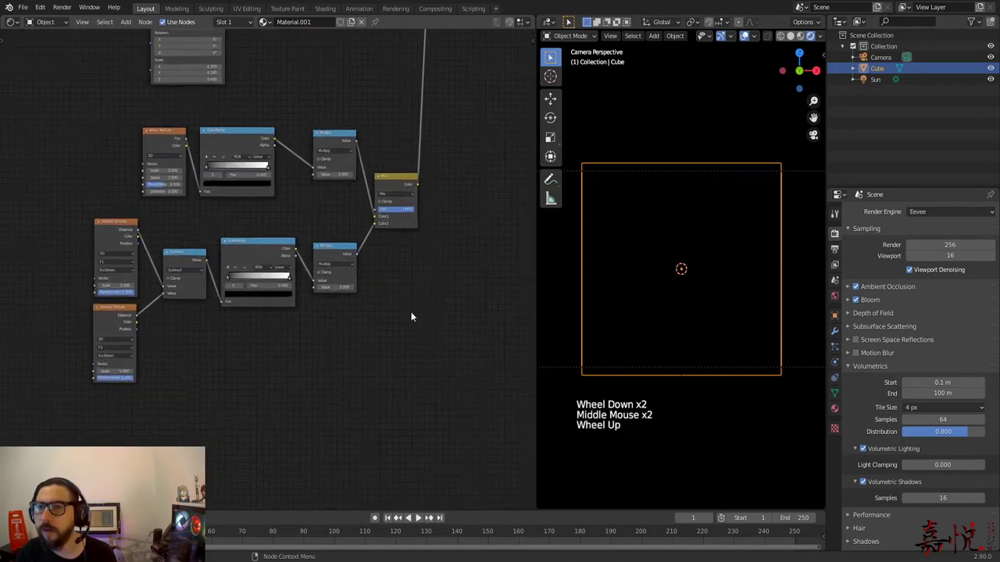
middle_click_drag(413, 308, 374, 374)
mouse_move(440, 232)
left_mouse_down()
mouse_move(380, 232)
mouse_move(442, 232)
left_mouse_up()
middle_click_drag(317, 438, 311, 433)
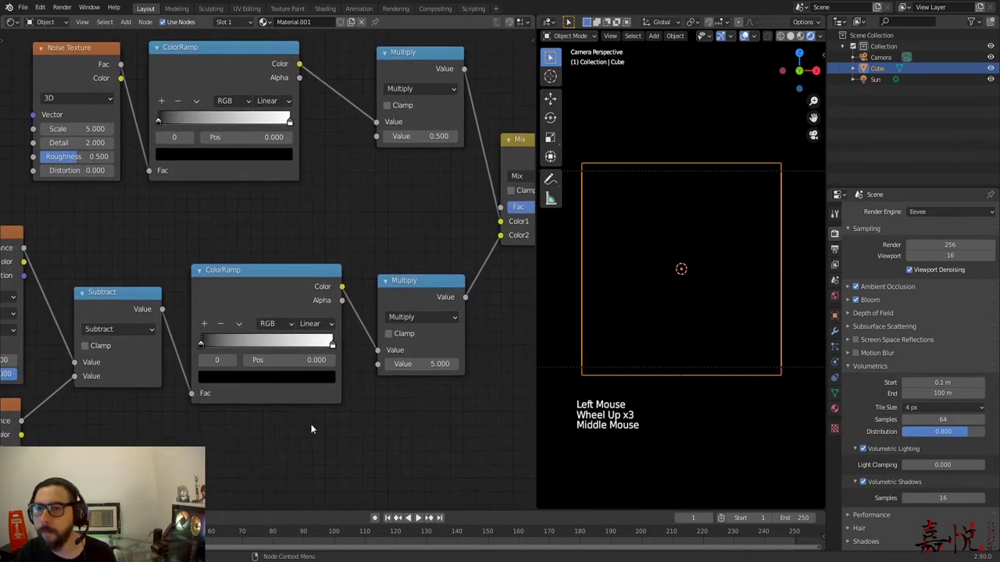
left_click(239, 324)
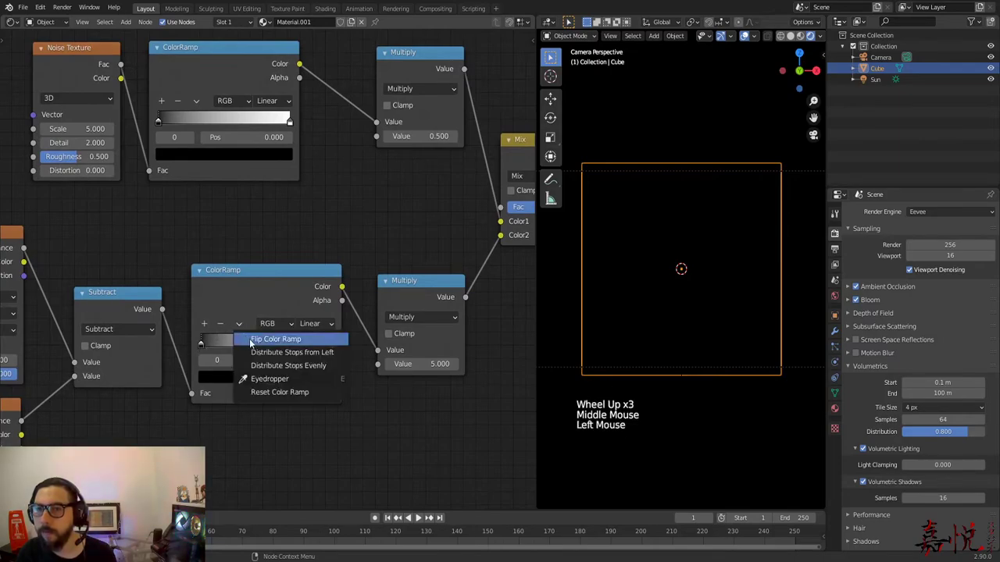
left_click(266, 337)
scroll(668, 327, "up", 5)
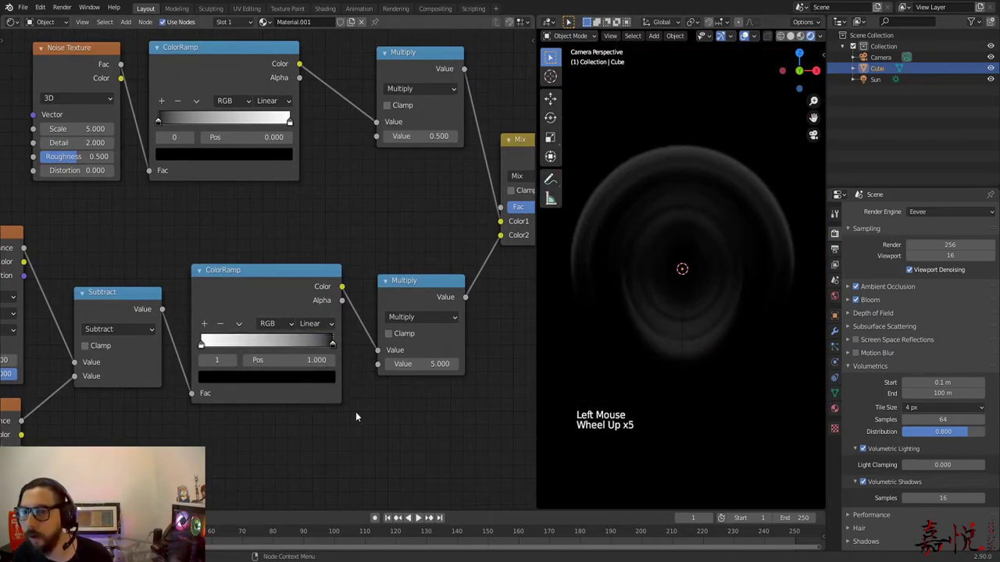
Try shifting the black and white stops of the Voronoi group's ColorRamp.
left_click_drag(331, 343, 386, 350)
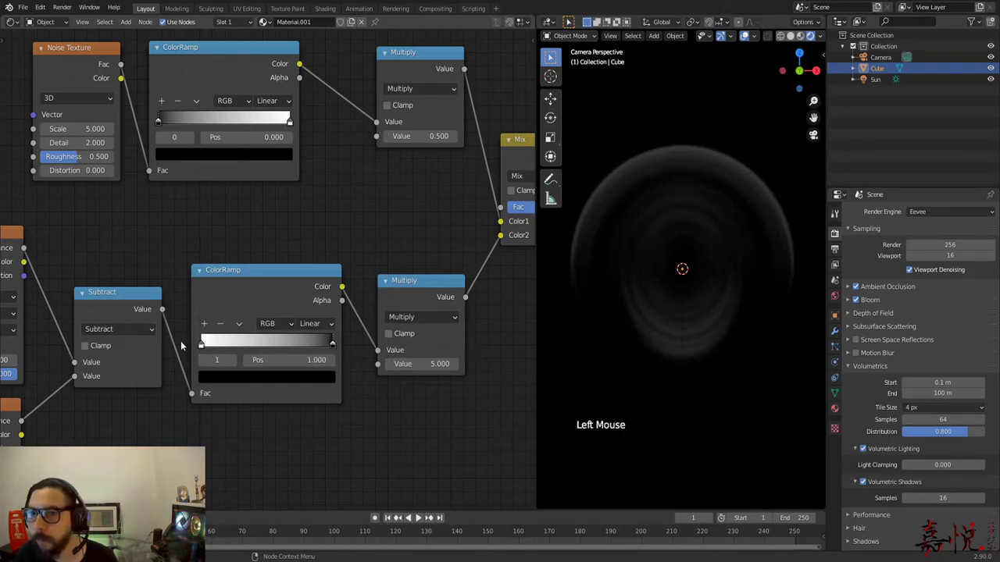
left_click_drag(203, 345, 89, 358)
Try swapping the Voronoi features, with F2 on the texture feeding Subtract's first value and F1 on the other.
middle_click_drag(196, 449, 442, 395)
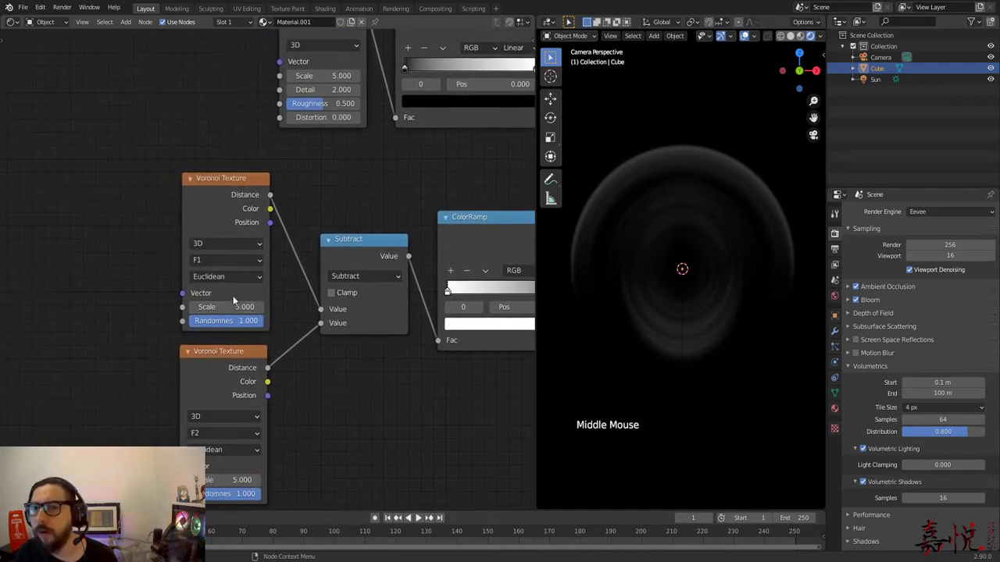
left_click(230, 262)
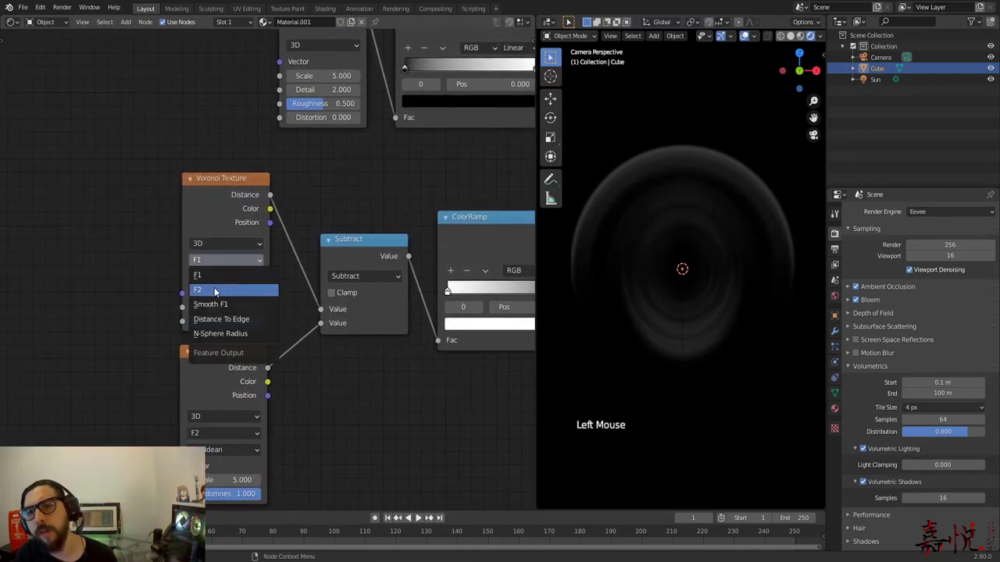
left_click(227, 289)
left_click(210, 435)
left_click(219, 449)
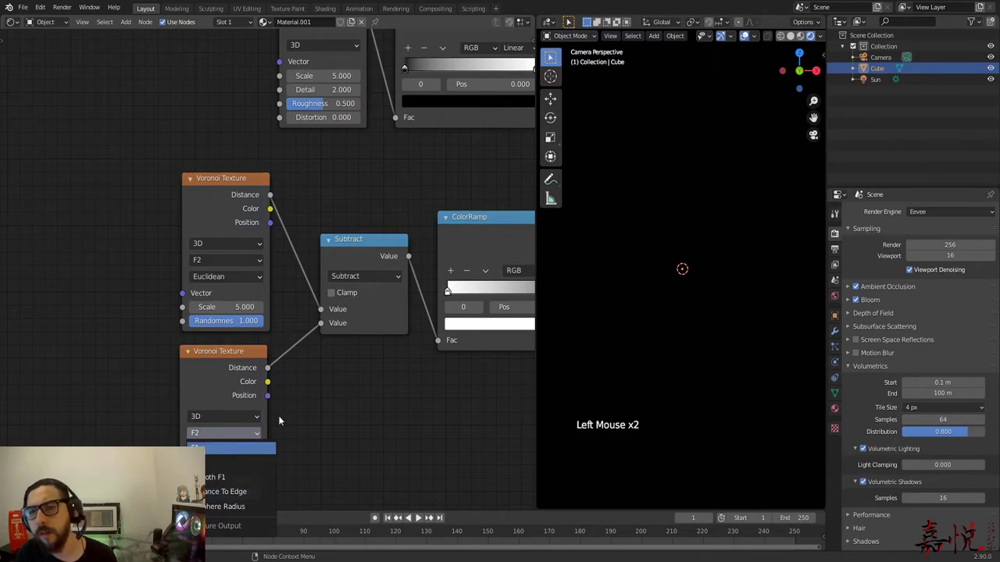
scroll(625, 340, "down", 4)
Flip the Voronoi group's color ramp again and try adjusting its black and white stops.
left_click(485, 270)
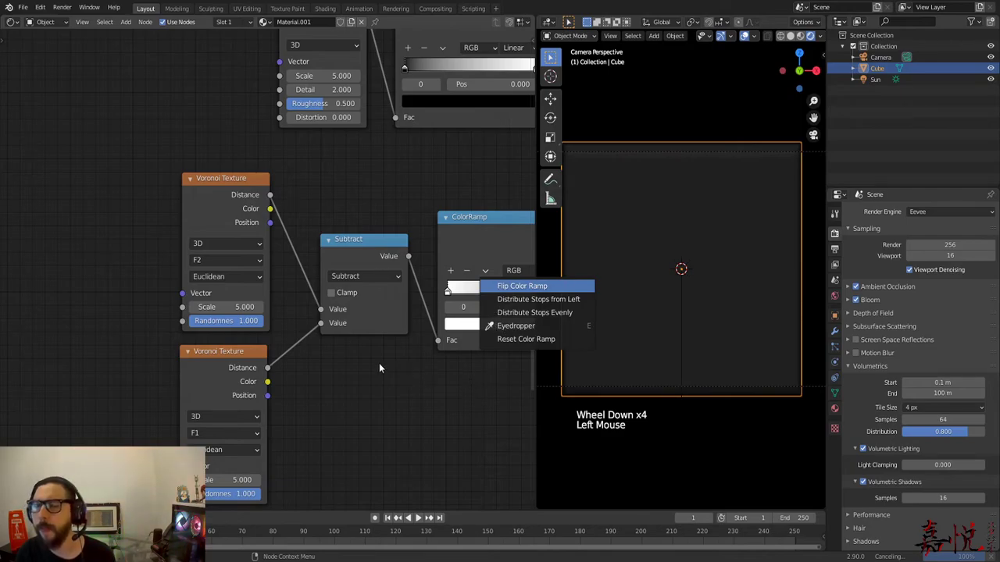
key("Return")
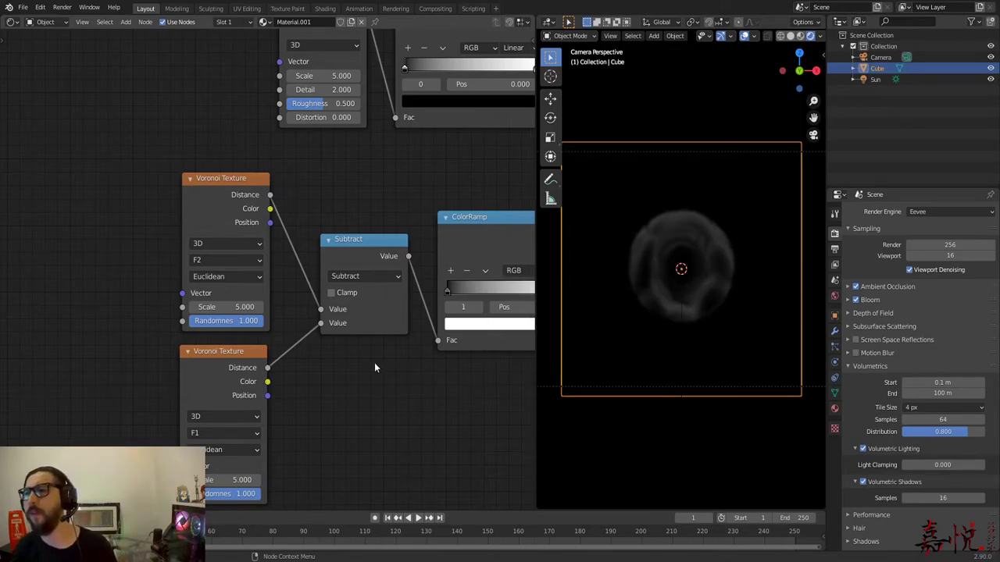
scroll(677, 328, "up", 5)
middle_click_drag(444, 415, 307, 401)
mouse_move(313, 283)
left_mouse_down()
mouse_move(413, 281)
mouse_move(309, 281)
left_mouse_up()
left_click(438, 281)
mouse_move(439, 283)
left_mouse_down()
mouse_move(367, 281)
mouse_move(439, 281)
left_mouse_up()
middle_click_drag(323, 349, 397, 317)
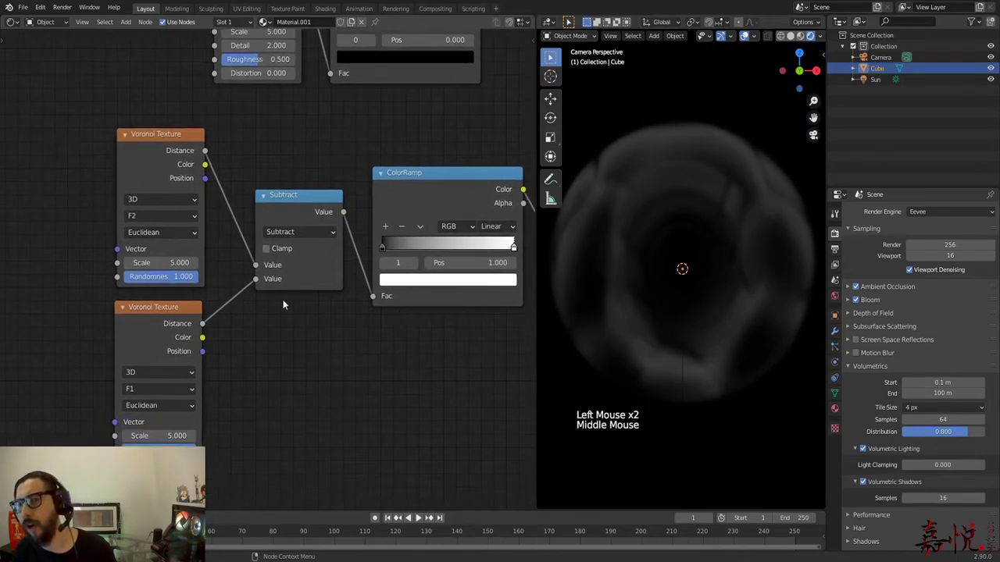
Restore the Voronoi features to F1 on the first texture and F2 on the second.
left_click(152, 205)
left_click(147, 218)
left_click(152, 232)
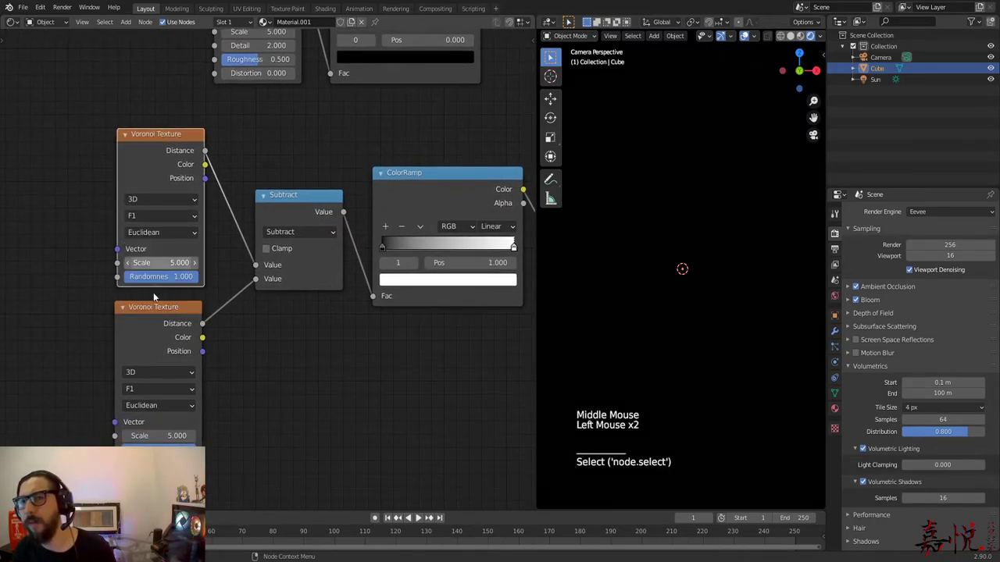
left_click(155, 389)
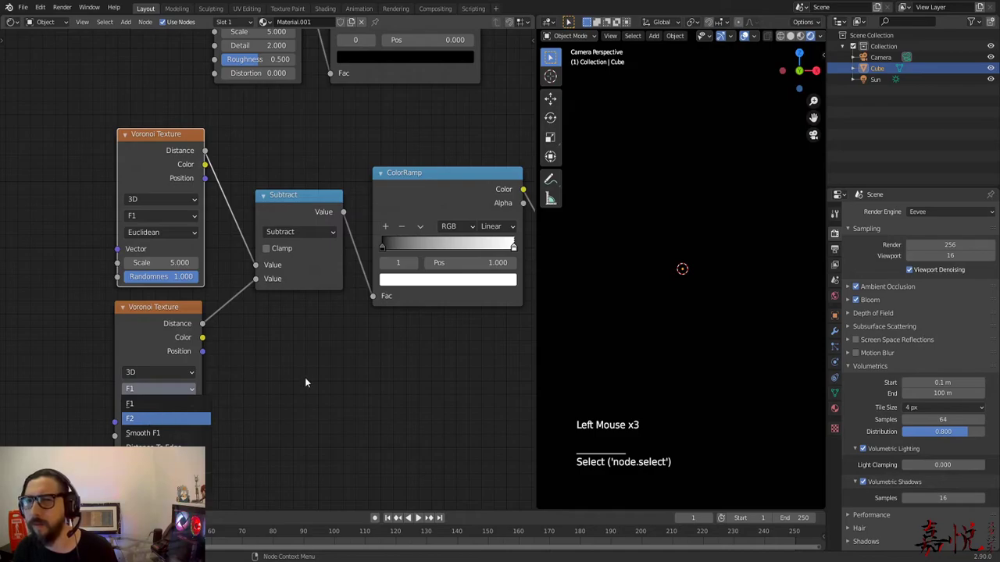
Try nudging the end stops of the ColorRamp fed by the restored Voronoi subtraction.
middle_click_drag(343, 383, 225, 390)
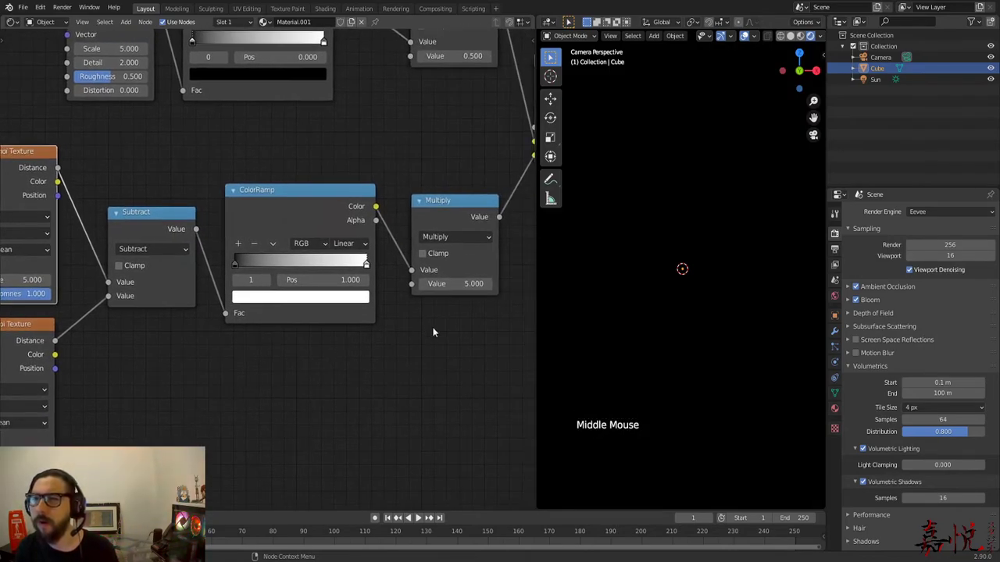
scroll(703, 328, "down", 4)
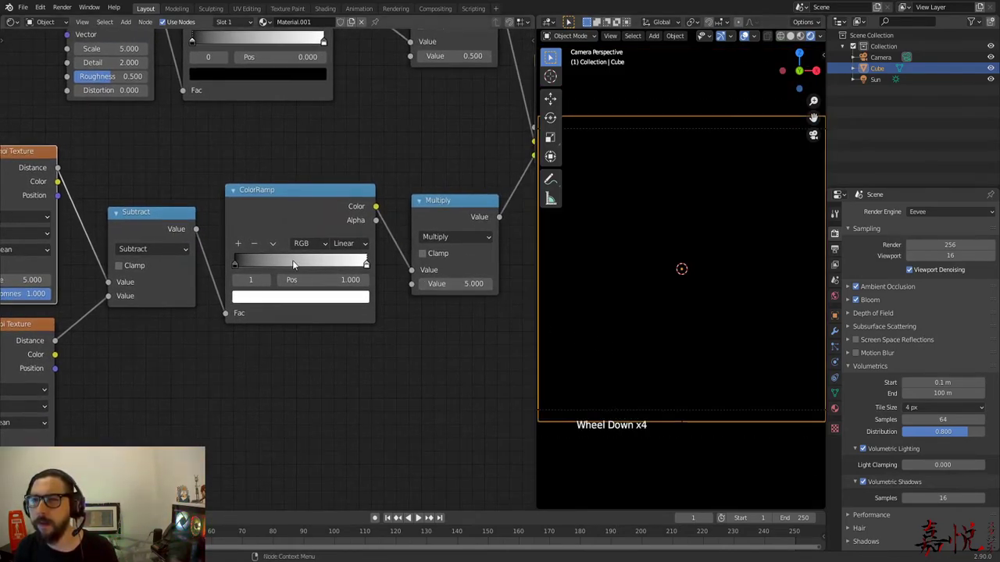
mouse_move(370, 266)
left_mouse_down()
mouse_move(241, 269)
mouse_move(371, 273)
left_mouse_up()
mouse_move(238, 262)
left_mouse_down()
mouse_move(347, 260)
mouse_move(234, 262)
left_mouse_up()
scroll(438, 336, "down", 5)
Reconnect the F2 Voronoi's Distance output to the second value of the Subtract node.
middle_click_drag(449, 344, 422, 406)
scroll(361, 364, "up", 1)
middle_click_drag(362, 363, 488, 326)
scroll(357, 363, "up", 3)
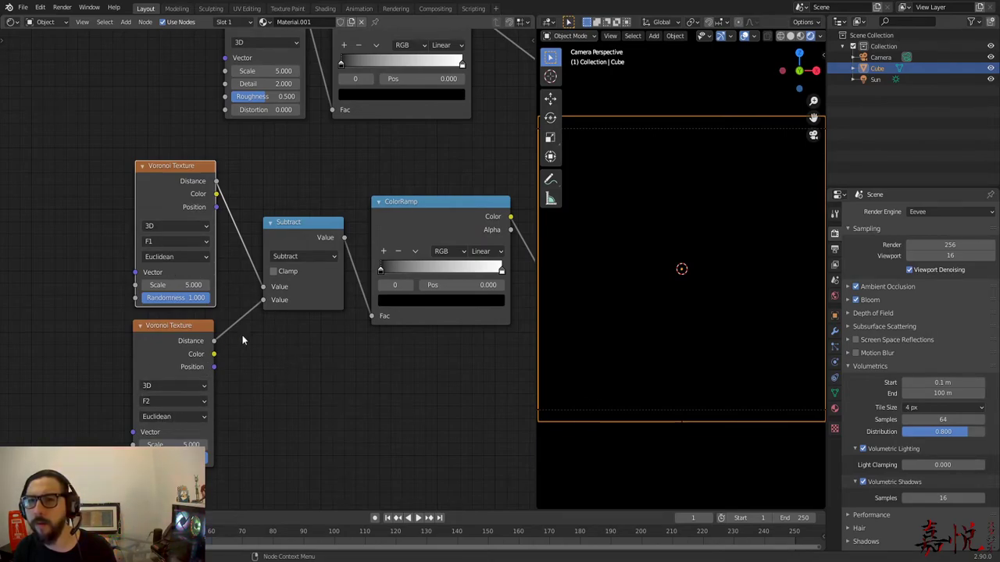
mouse_move(264, 303)
left_mouse_down()
mouse_move(263, 287)
mouse_move(263, 300)
left_mouse_up()
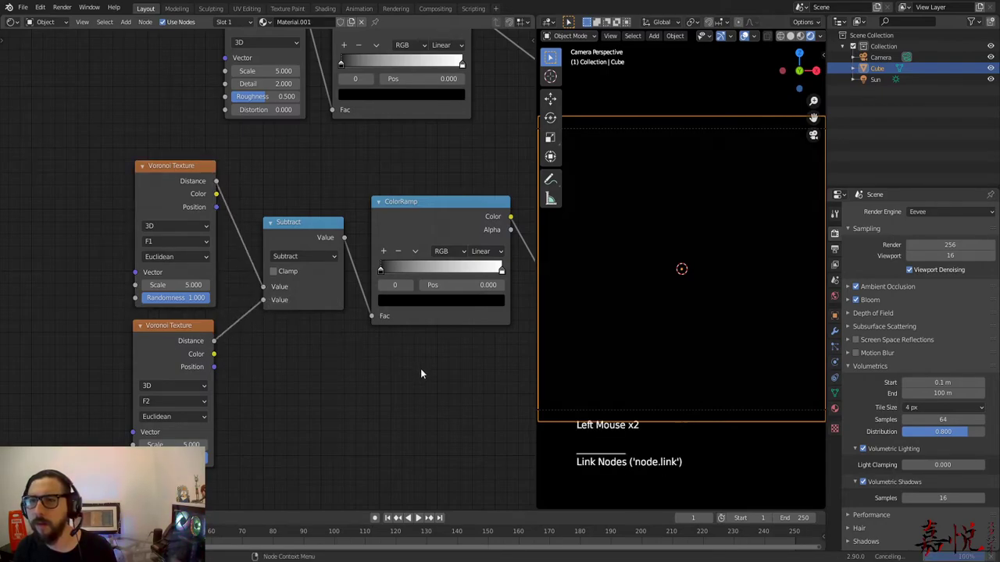
Move both Voronoi textures and the Subtract node aside, and insert a copy of the Multiply node between Subtract and the ColorRamp.
scroll(420, 368, "down", 3)
middle_click_drag(420, 368, 341, 374)
scroll(311, 277, "up", 2)
scroll(263, 246, "down", 2)
middle_click_drag(263, 247, 227, 205)
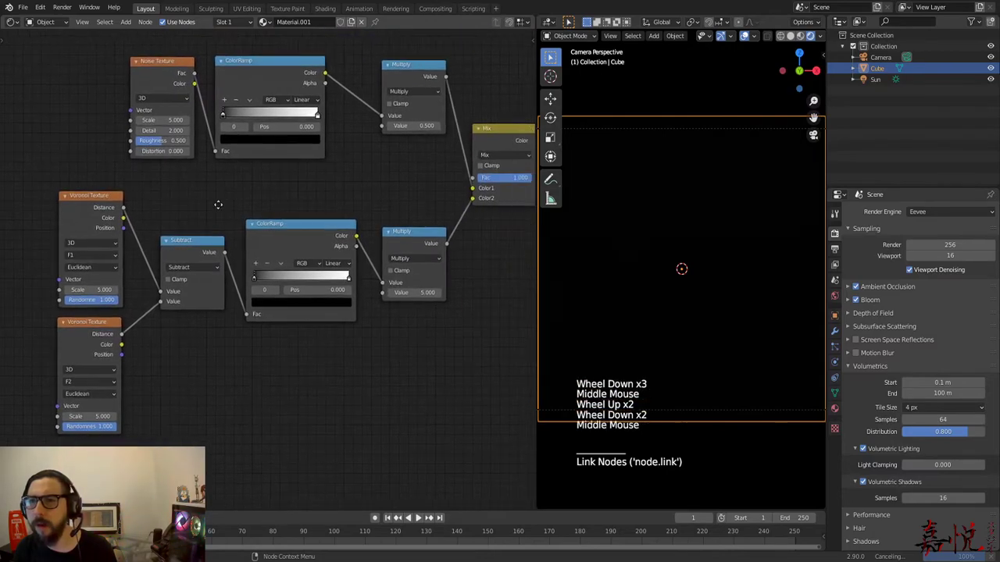
scroll(261, 203, "up", 1)
left_click(294, 202)
left_click_drag(294, 202, 293, 201)
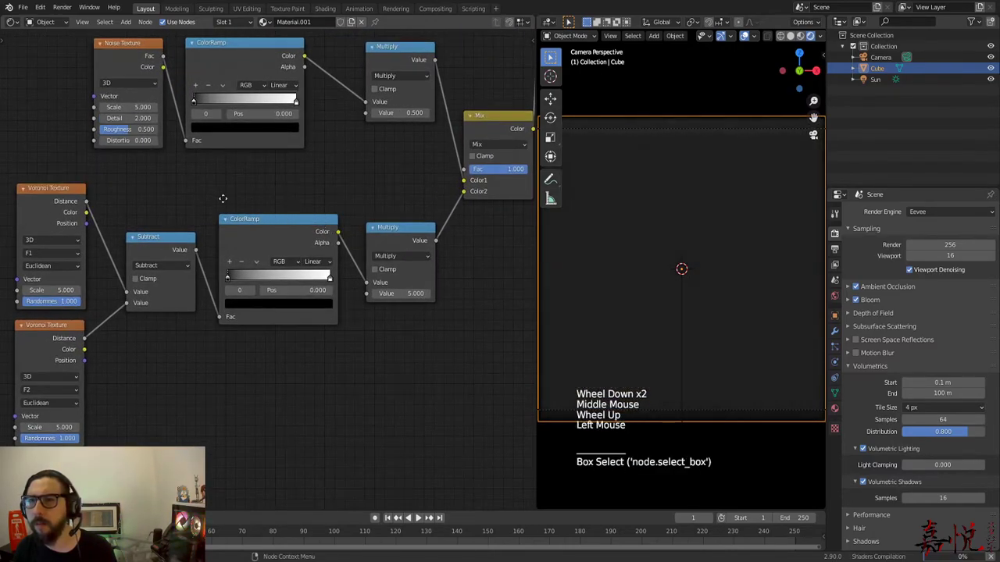
middle_click_drag(216, 200, 395, 206)
left_click_drag(143, 253, 332, 385)
left_click_drag(320, 248, 195, 267)
left_click(329, 271)
middle_click_drag(329, 271, 145, 258)
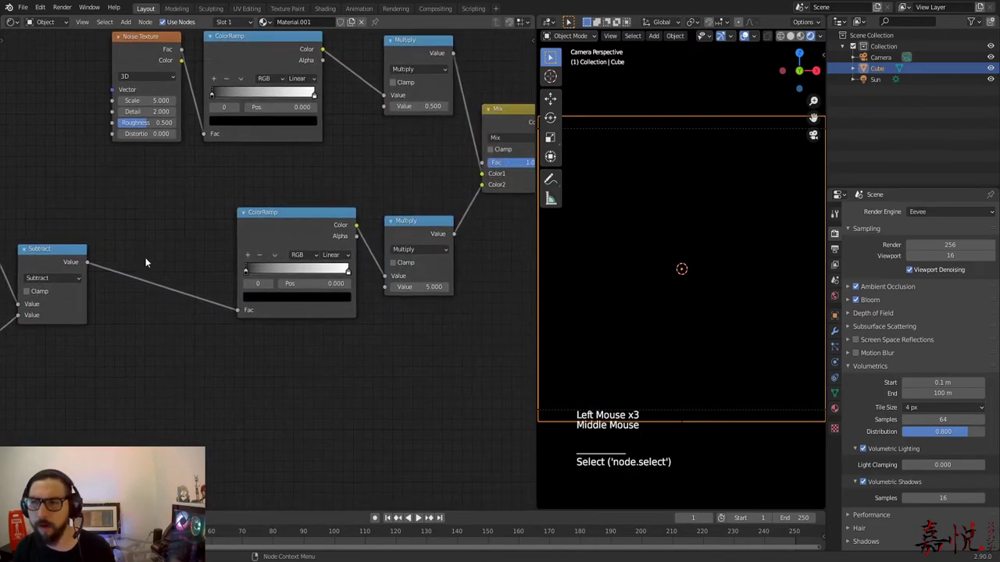
left_click(403, 226)
key("shift+d")
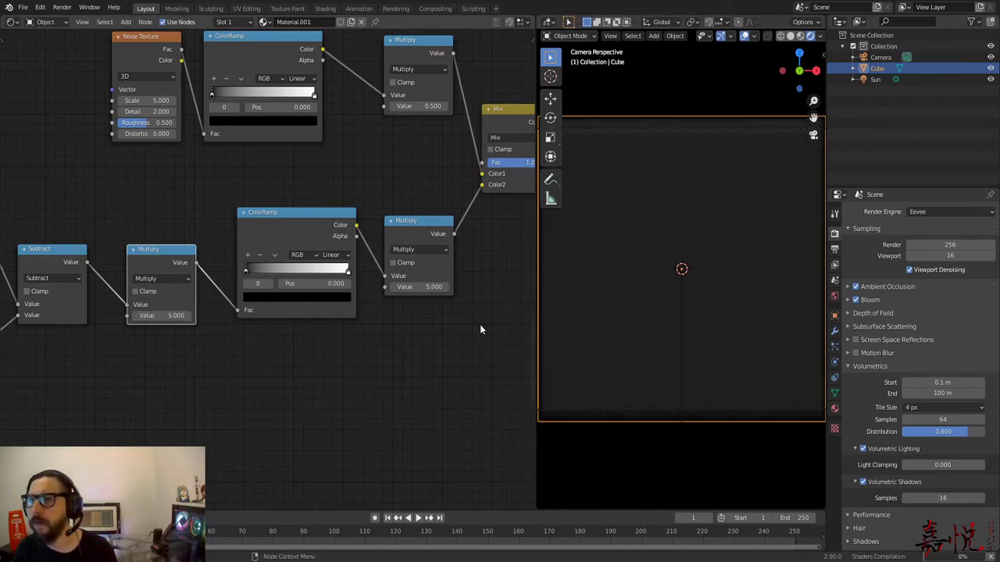
Try changing the black stop of the Voronoi group's ColorRamp to white.
mouse_move(247, 273)
left_mouse_down()
mouse_move(303, 280)
mouse_move(240, 279)
left_mouse_up()
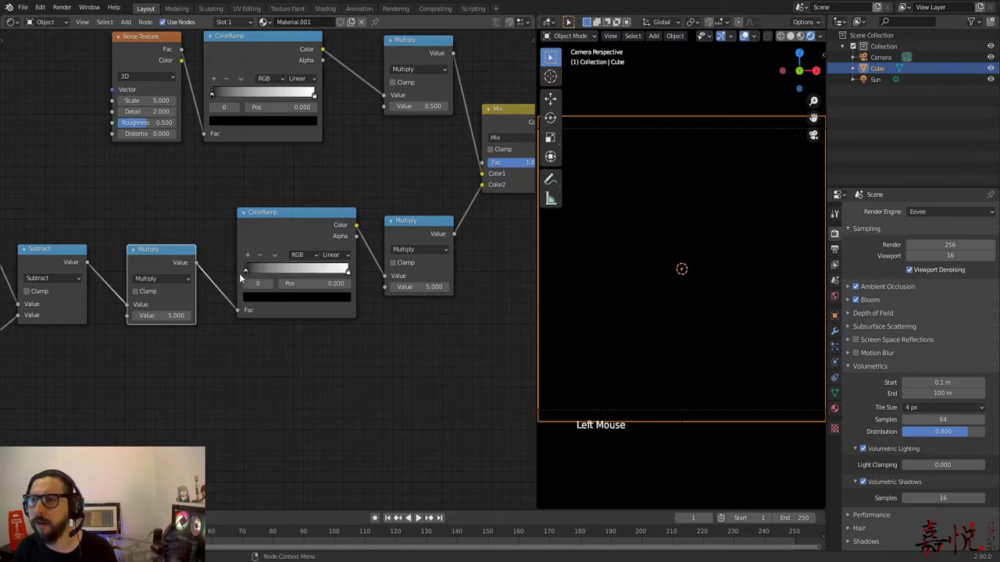
left_click(285, 297)
left_click_drag(327, 211, 327, 149)
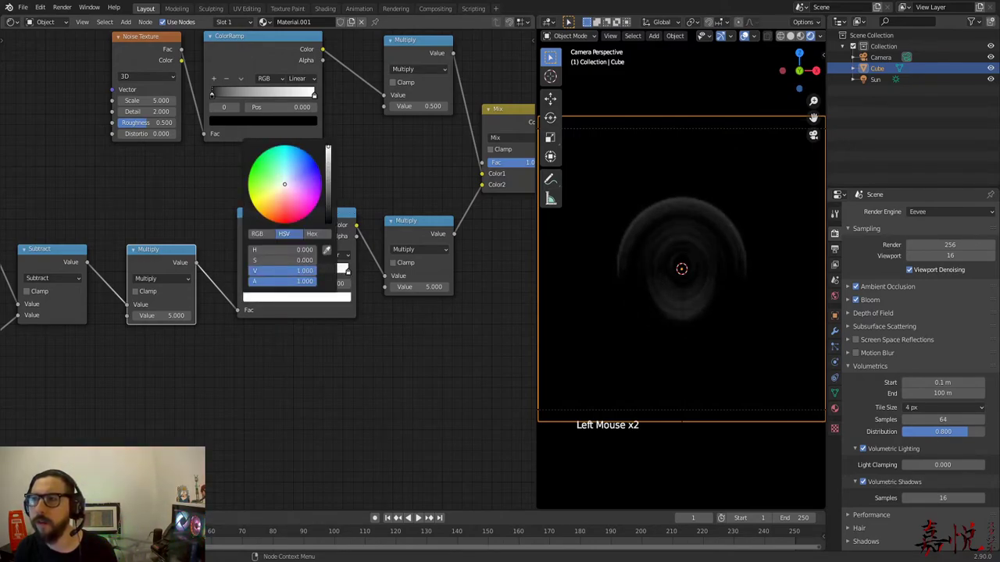
middle_click_drag(385, 315, 407, 300)
scroll(375, 320, "up", 5)
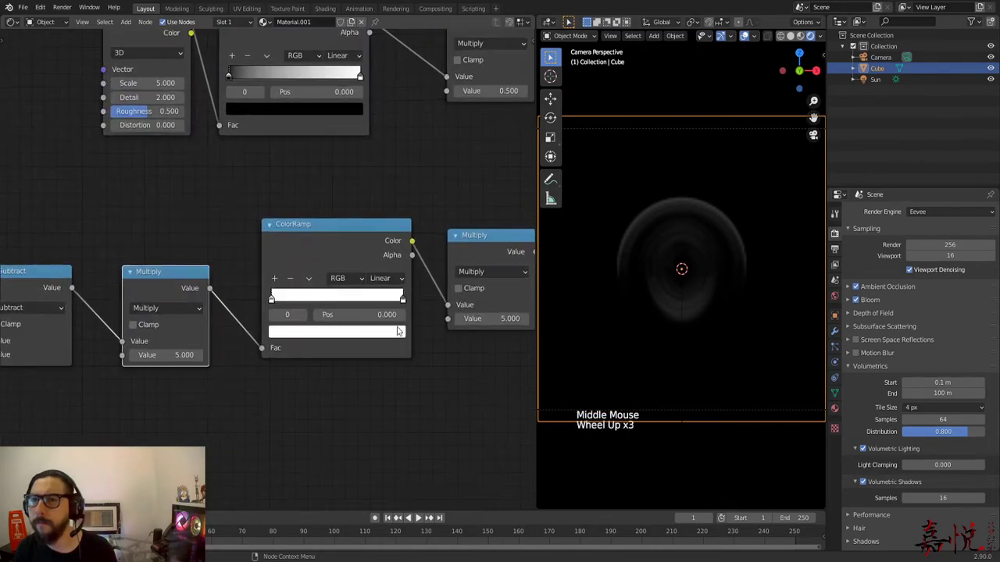
Darken the first stop of the Voronoi group's ColorRamp to a dark grey.
left_click(344, 341)
mouse_move(395, 174)
left_mouse_down()
mouse_move(395, 231)
mouse_move(395, 172)
left_mouse_up()
scroll(346, 399, "up", 4)
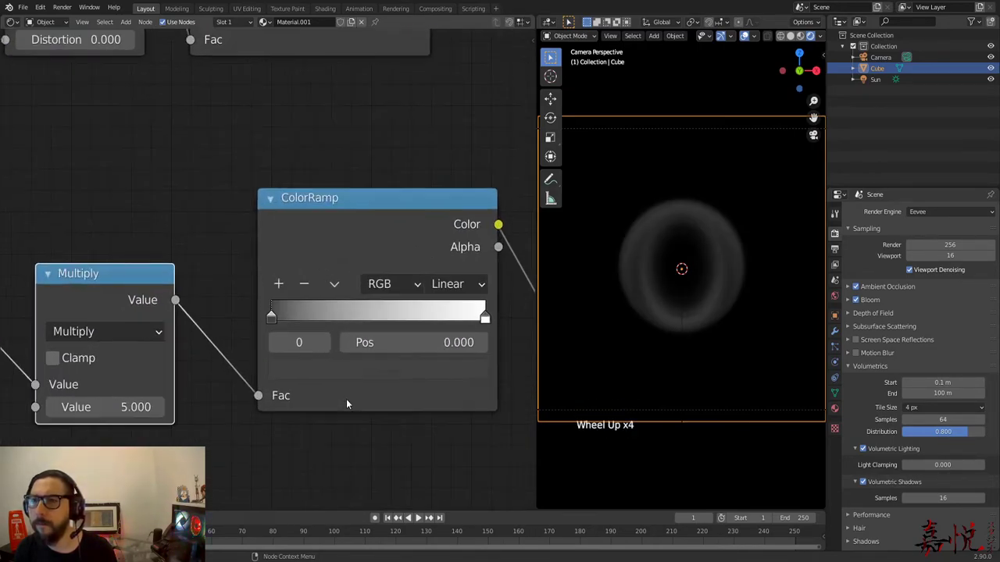
Pull the ColorRamp's white stop inward, add a light grey stop, and place the new stop at position 1.000.
mouse_move(272, 316)
left_mouse_down()
mouse_move(377, 322)
mouse_move(367, 334)
mouse_move(268, 330)
left_mouse_up()
left_click_drag(456, 321, 345, 321)
left_click(270, 286)
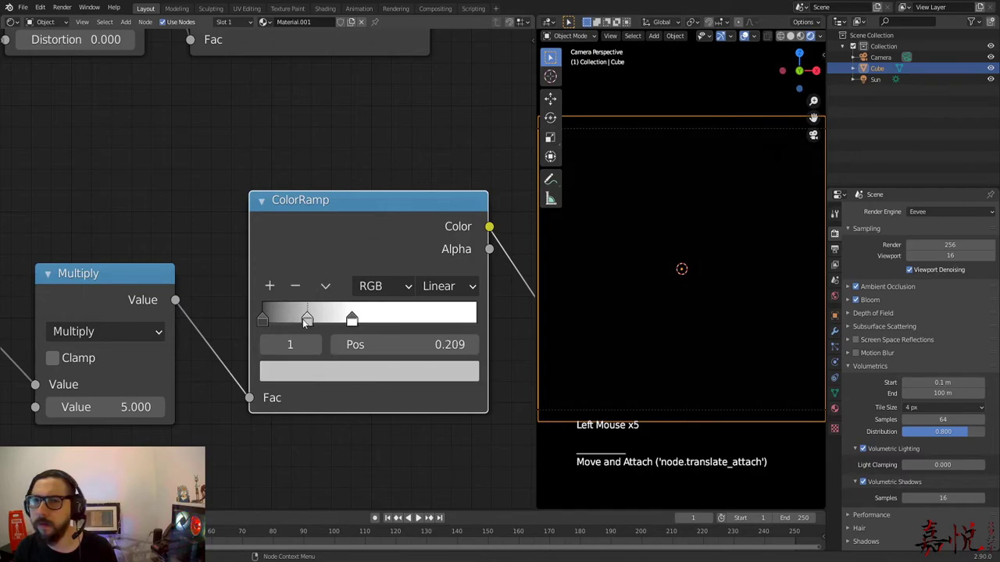
left_click_drag(304, 321, 306, 321)
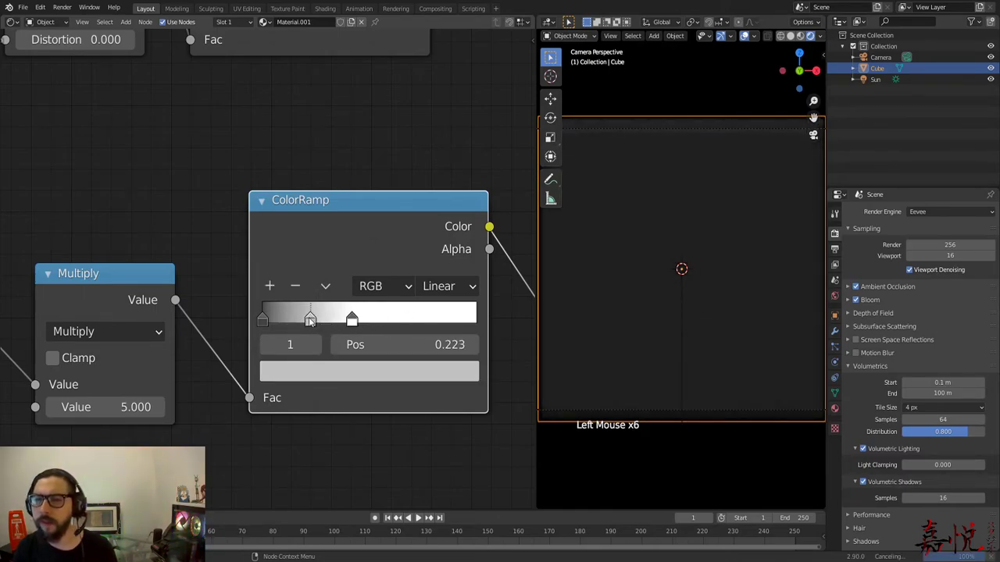
left_click_drag(310, 320, 478, 321)
Shift the ColorRamp's white stop to about 0.805 and bring the dark grey stop toward the middle of the gradient.
left_click(474, 334)
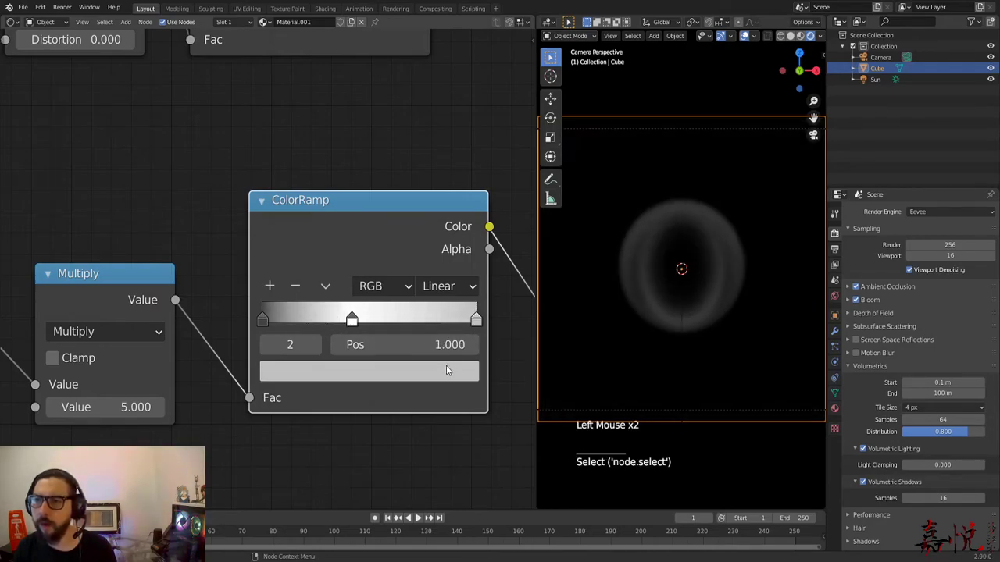
left_click(436, 378)
left_click_drag(350, 325, 392, 336)
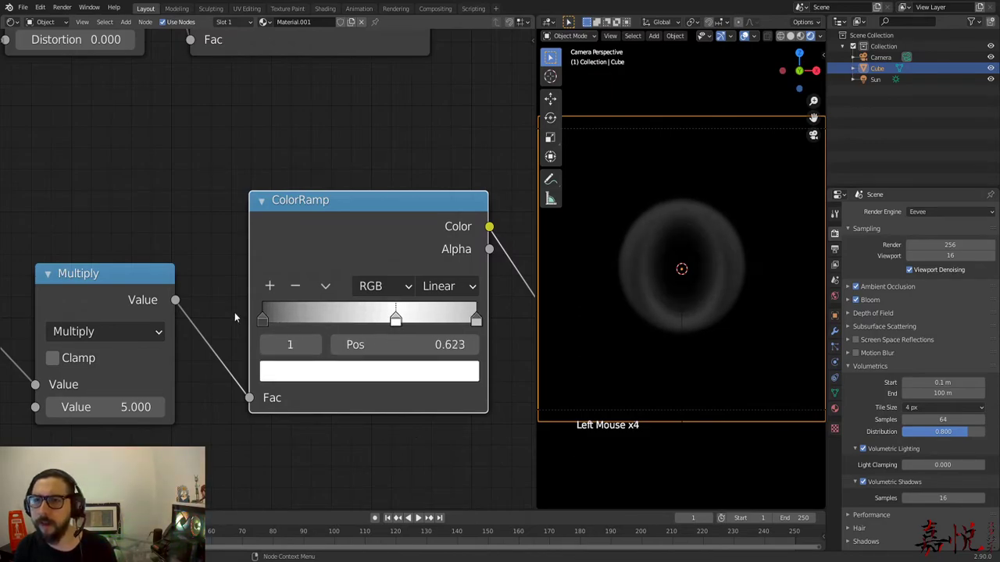
left_click_drag(264, 326, 438, 316)
Delete the F2 Voronoi Texture node from the Voronoi group.
scroll(391, 377, "down", 3)
middle_click_drag(384, 385, 490, 346)
scroll(370, 375, "up", 3)
scroll(413, 419, "up", 1)
scroll(435, 339, "down", 6)
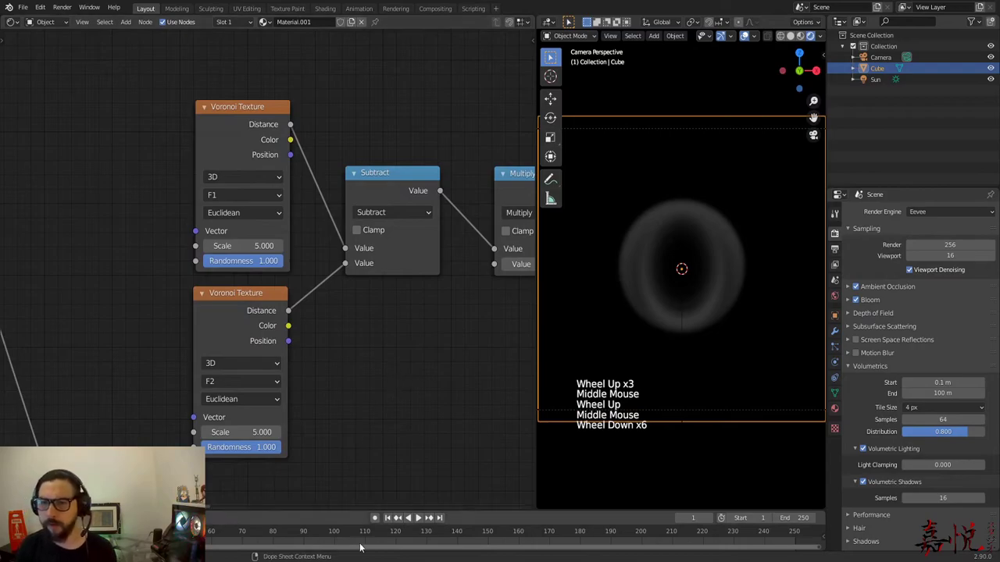
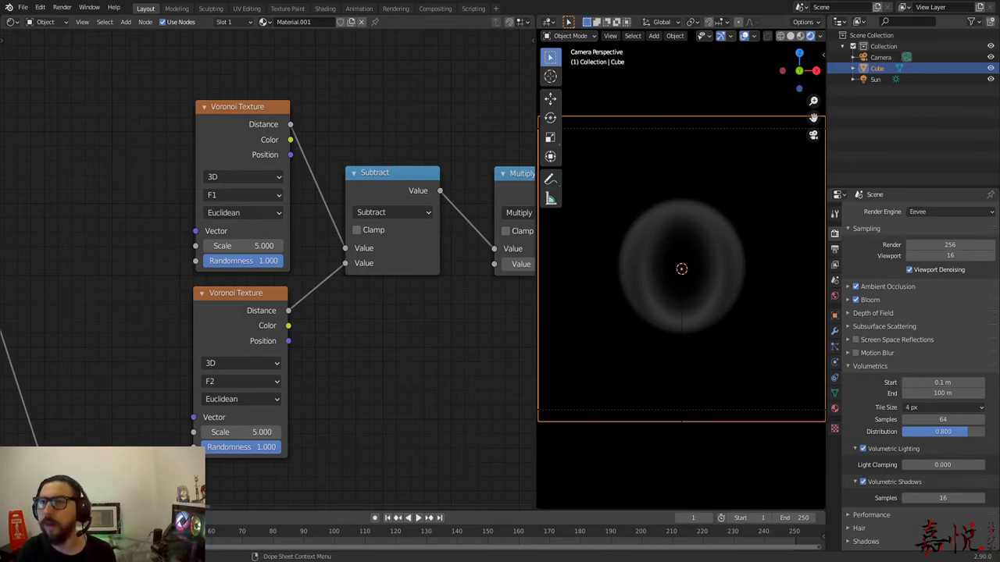
middle_click(383, 379)
scroll(339, 407, "down", 10)
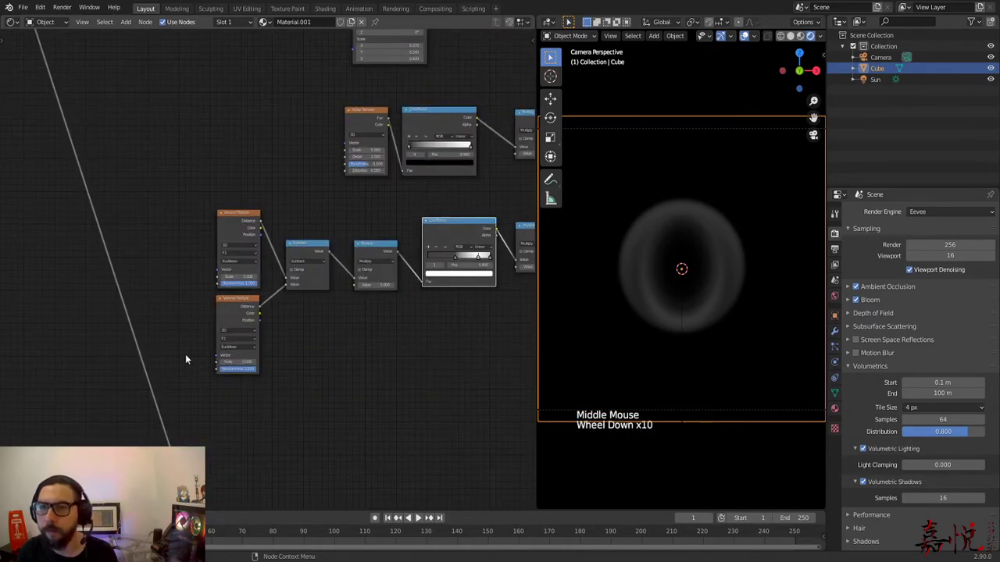
left_click(282, 361)
key("Delete")
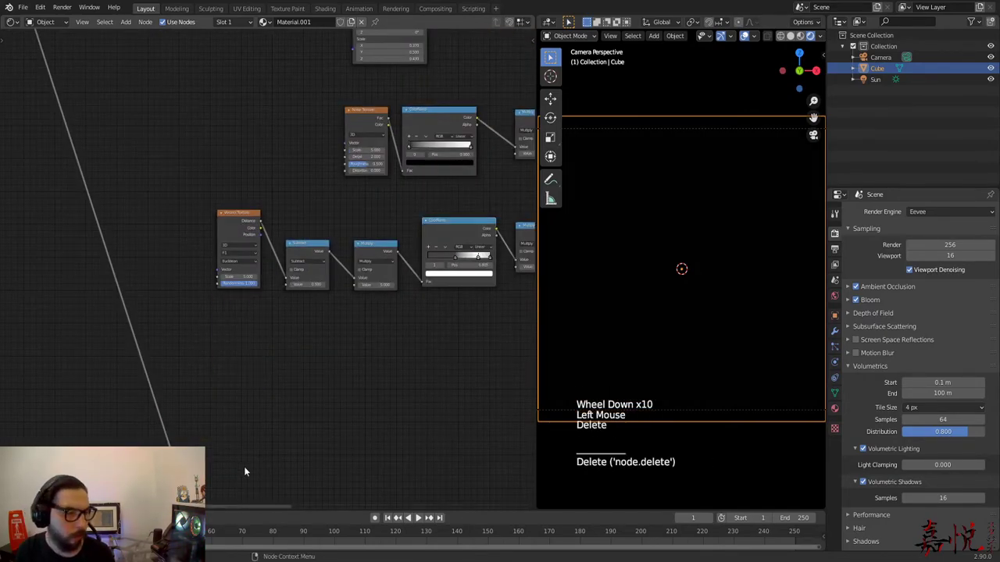
Set the remaining Voronoi Texture's feature output to Distance To Edge.
scroll(289, 357, "down", 6)
left_click_drag(203, 209, 209, 223)
left_click(214, 271)
left_click(216, 232)
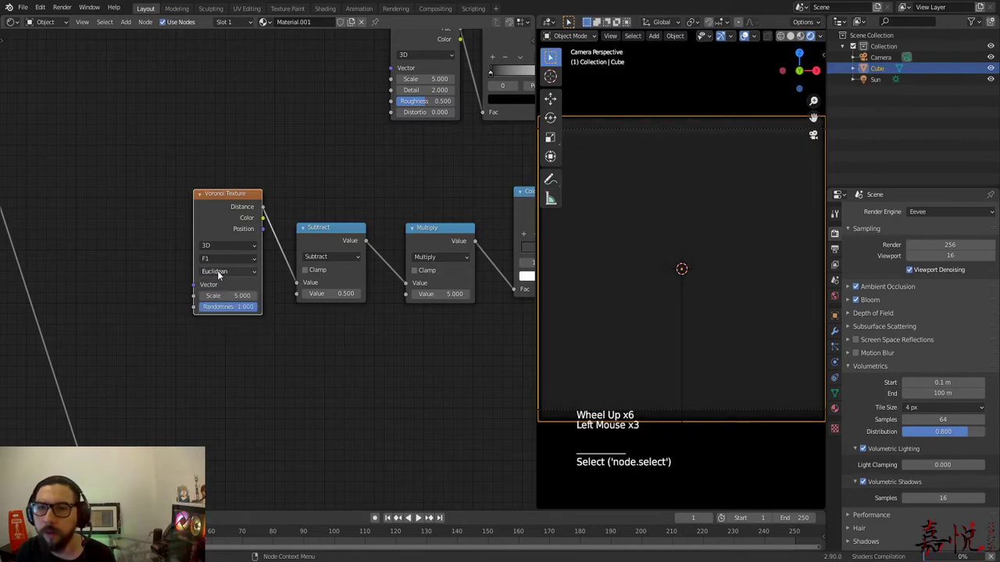
left_click(219, 272)
left_click(219, 259)
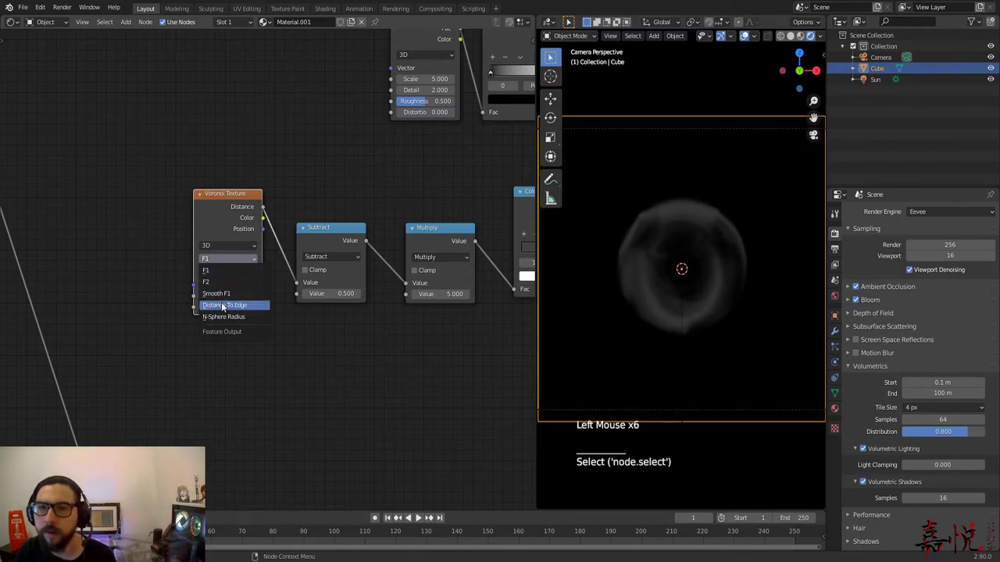
left_click(223, 304)
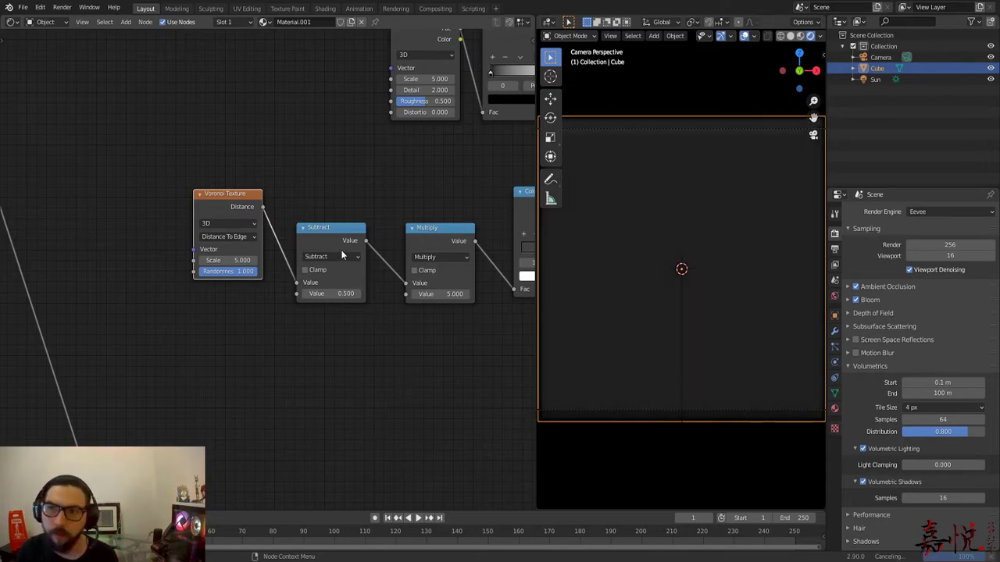
Delete the Subtract node, connect the Voronoi Distance output directly to the Multiply node, and bring the nodes closer together.
left_click(323, 236)
key("Delete")
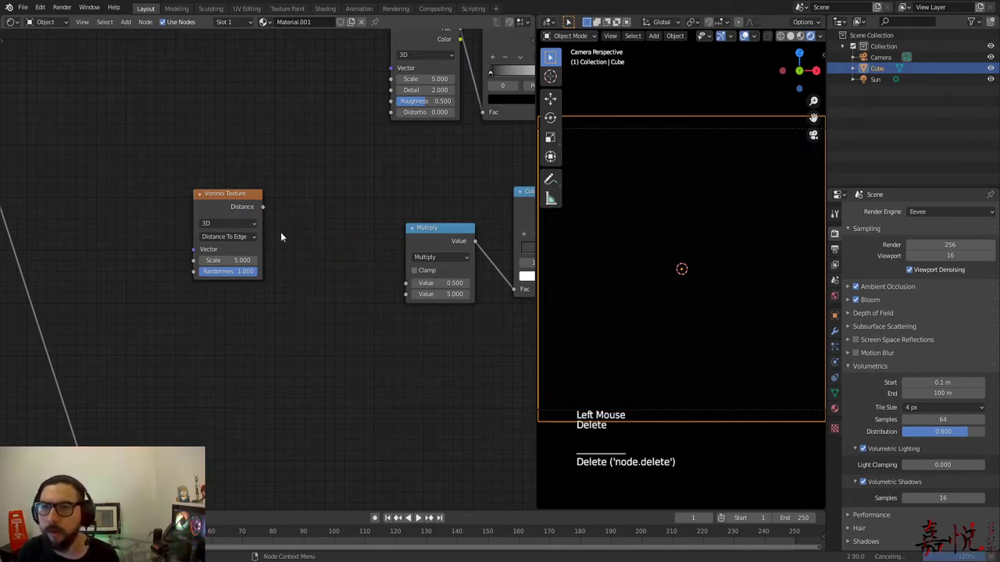
left_click_drag(235, 205, 405, 282)
middle_click_drag(323, 228, 151, 207)
left_click_drag(150, 207, 195, 219)
Reset the Voronoi group's ColorRamp node to its defaults and flip its gradient.
left_click(399, 193)
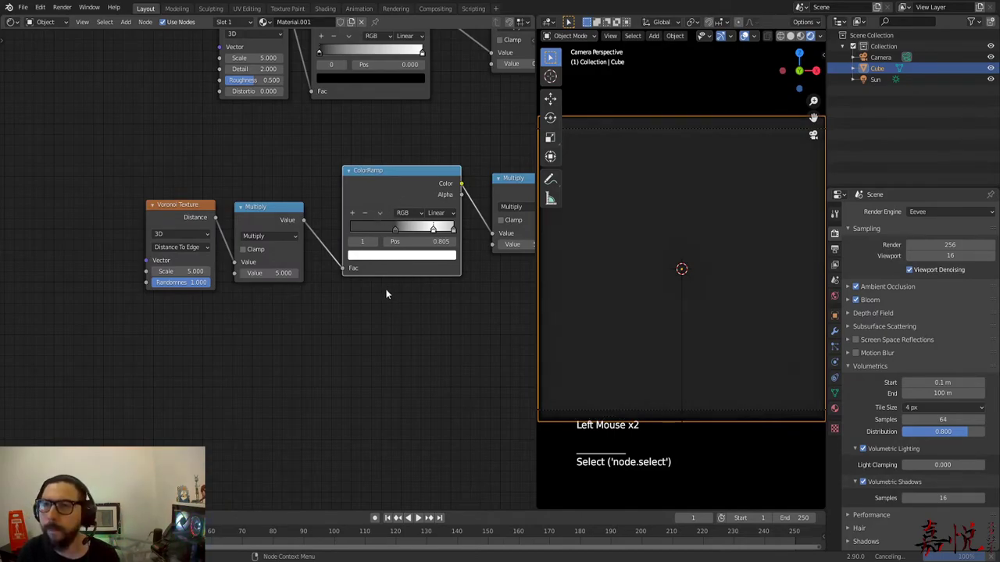
key("BackSpace")
scroll(384, 290, "down", 1)
left_click(372, 217)
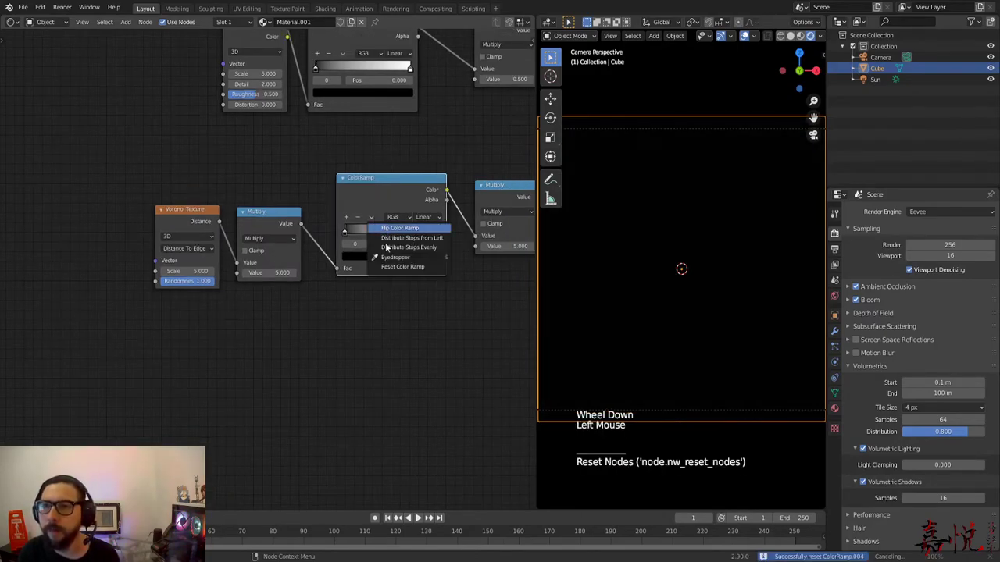
left_click(399, 227)
scroll(459, 349, "up", 1)
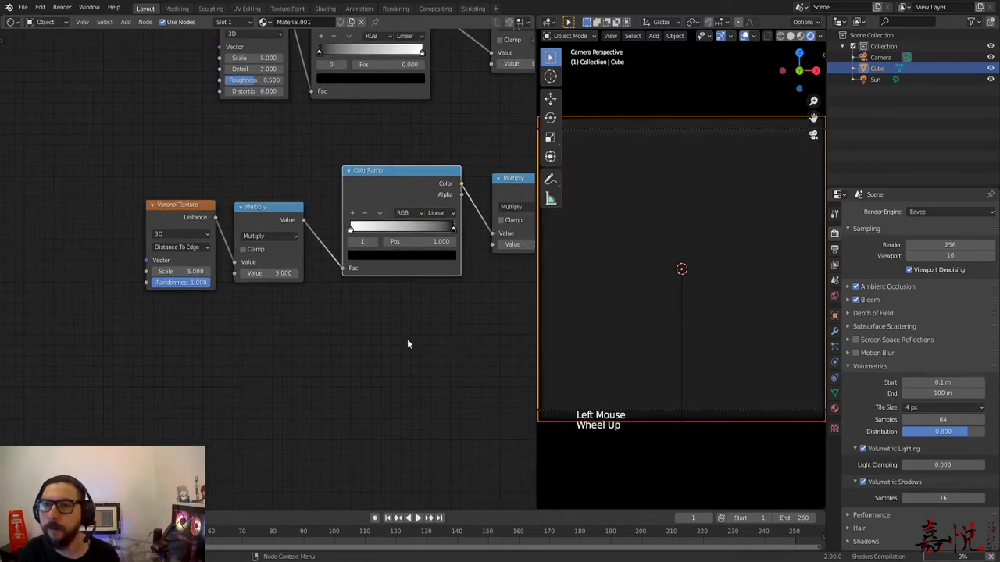
Narrow the Voronoi group's ColorRamp by moving its black stop to position 0.236.
middle_click_drag(407, 344, 253, 404)
left_click_drag(315, 283, 254, 286)
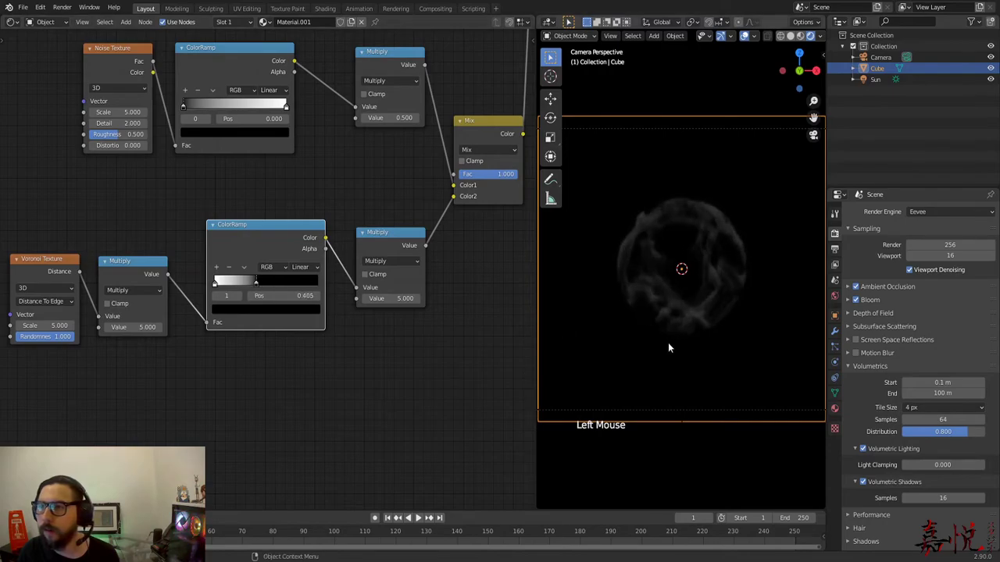
scroll(678, 344, "up", 5)
scroll(676, 347, "down", 1)
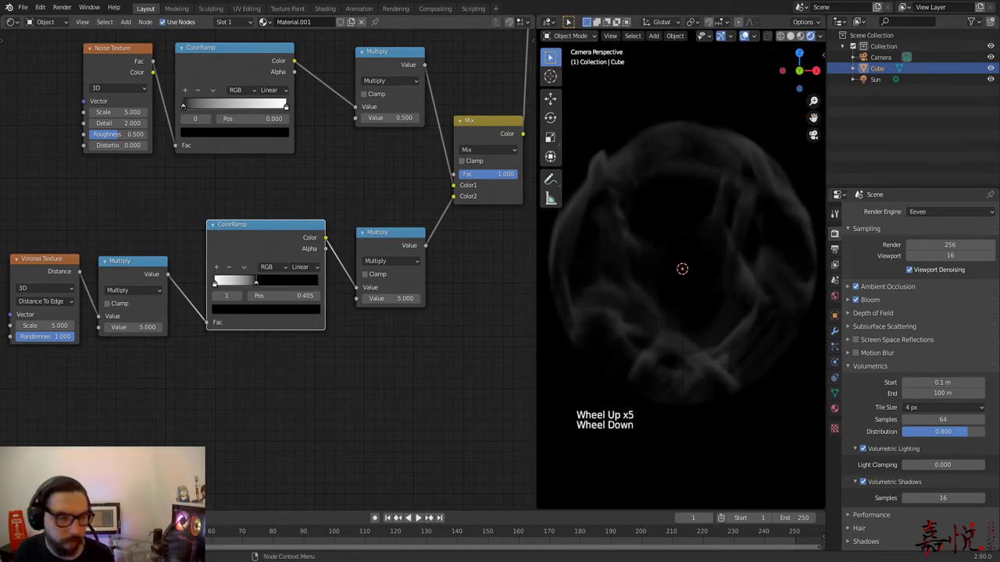
middle_click_drag(86, 433, 295, 432)
scroll(468, 328, "up", 2)
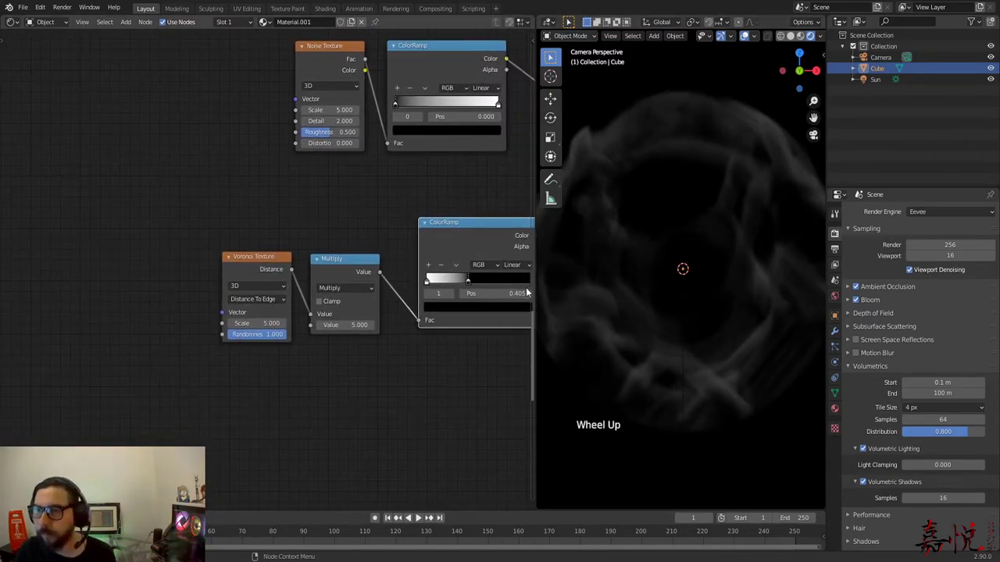
scroll(500, 289, "down", 1)
left_click_drag(484, 282, 469, 286)
Set the Voronoi Texture's scale to 6.100.
middle_click_drag(620, 317, 665, 345)
key("KP_0")
scroll(656, 334, "up", 2)
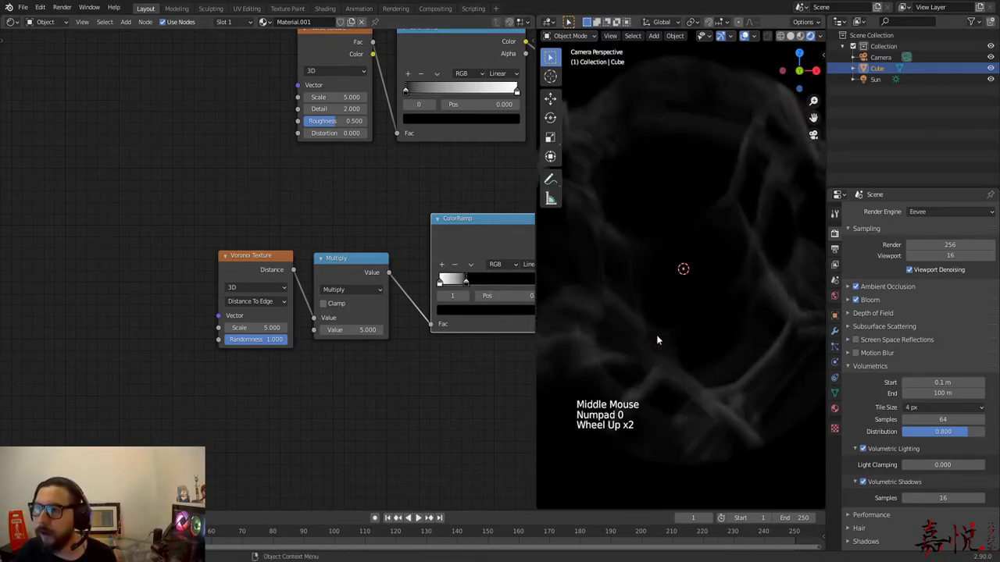
scroll(656, 335, "down", 1)
left_click_drag(252, 328, 271, 328)
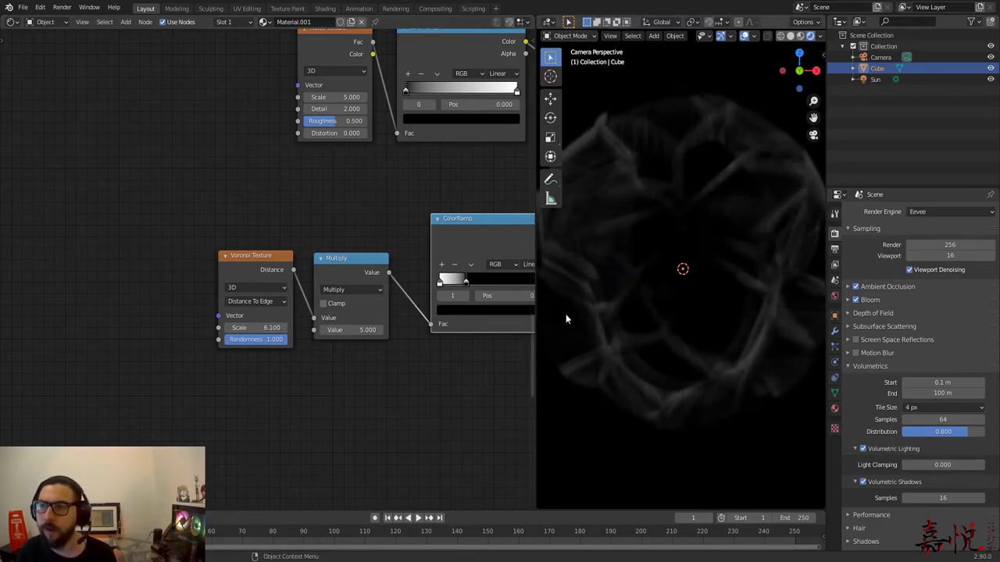
Add a Noise Texture node before the Voronoi Texture and connect its Fac output to the Voronoi Vector input.
left_click(238, 279)
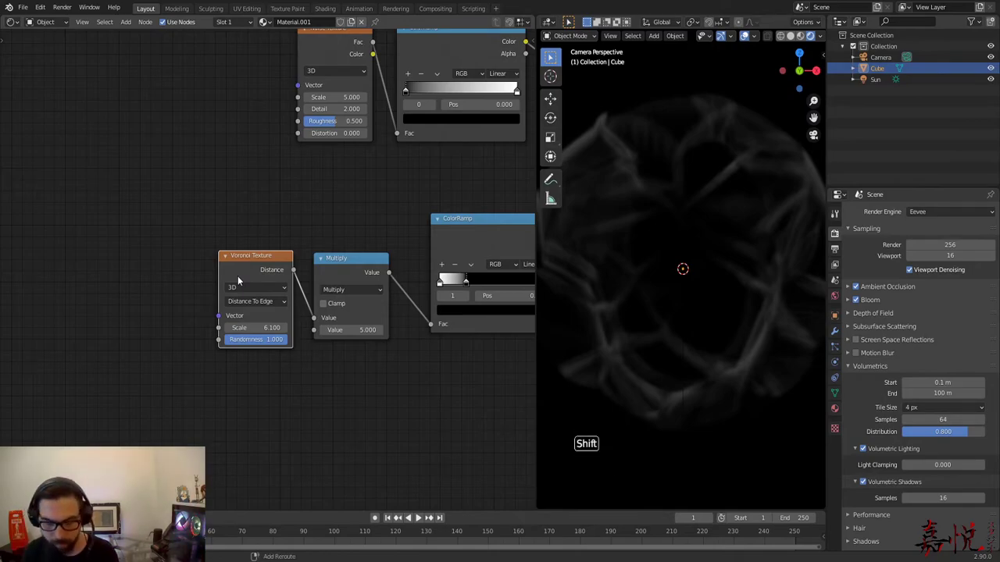
key("shift+a")
left_click(239, 278)
type("noise")
key("Return")
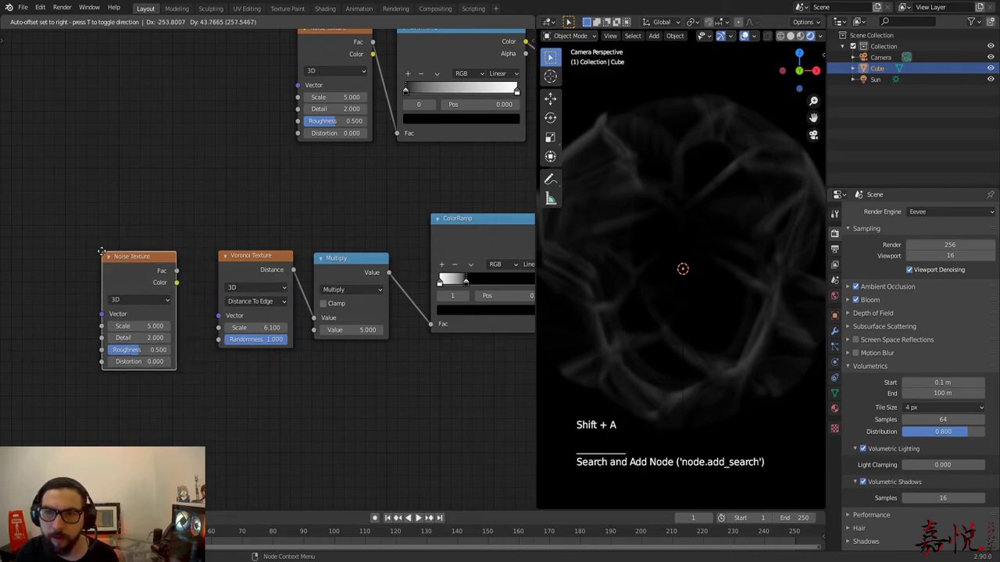
left_click(101, 251)
left_click_drag(177, 271, 219, 315)
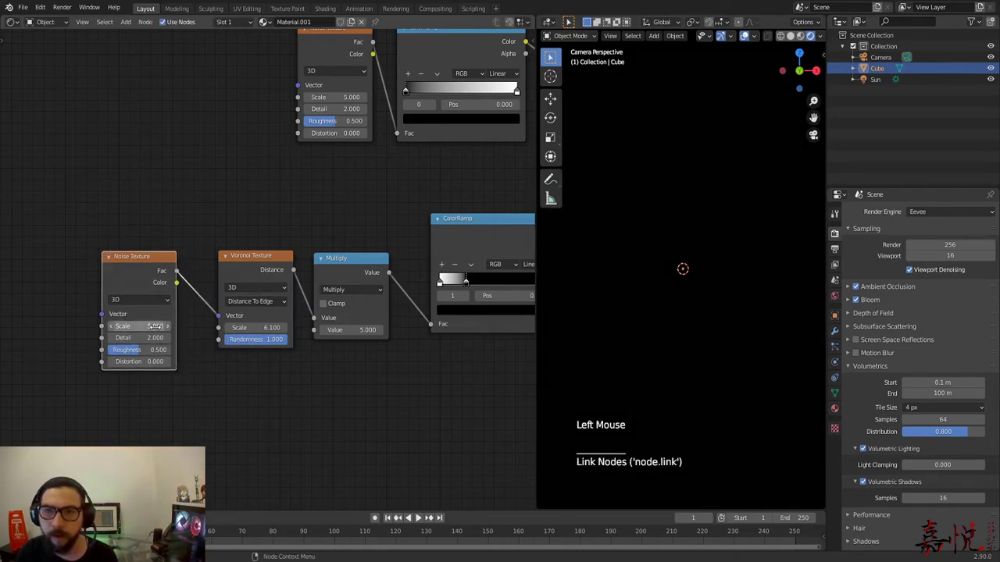
left_click_drag(138, 284, 152, 272)
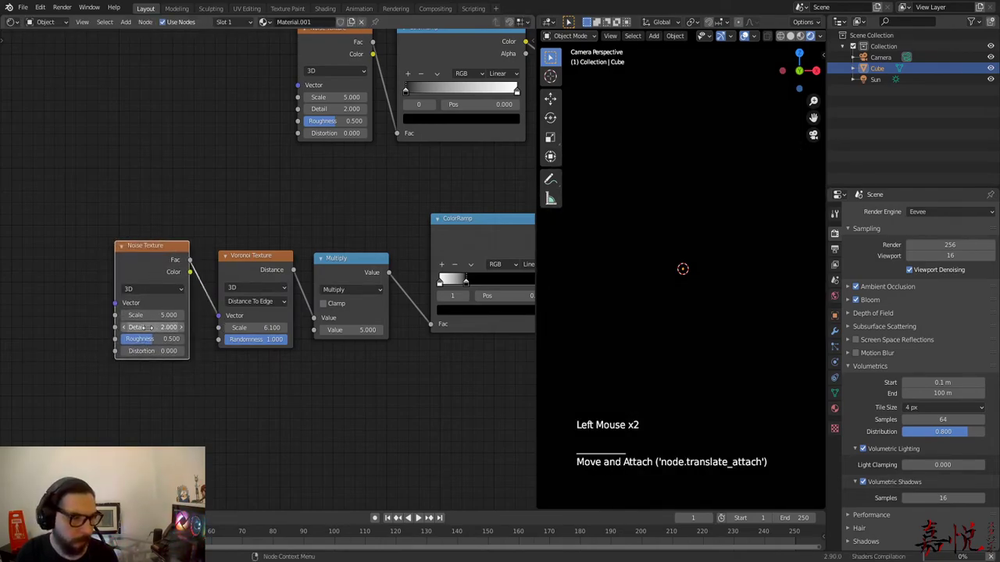
Set the new Noise Texture's scale to 2, detail to 16 and distortion to 0.070.
left_click(152, 316)
type("2")
key("Return")
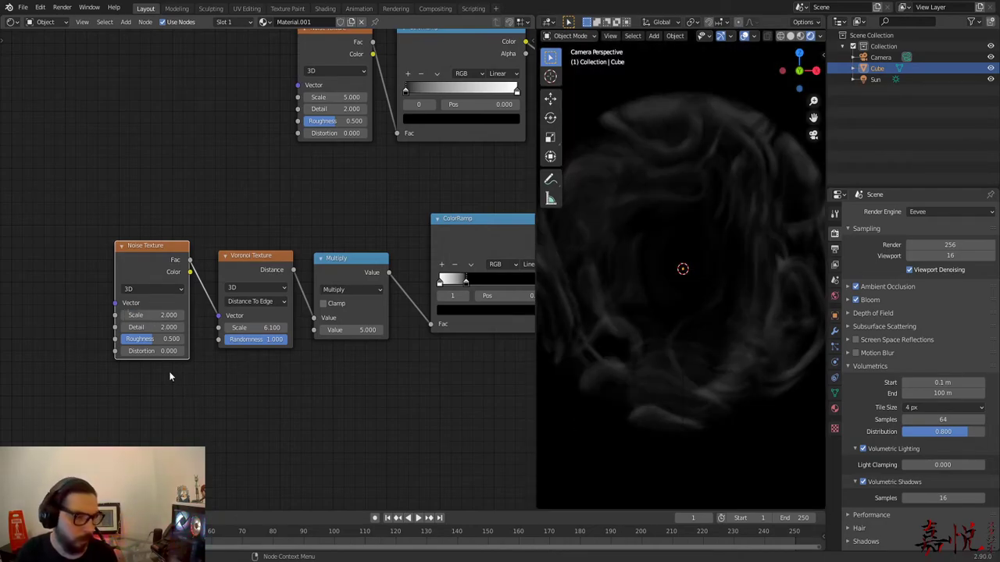
left_click_drag(139, 328, 265, 328)
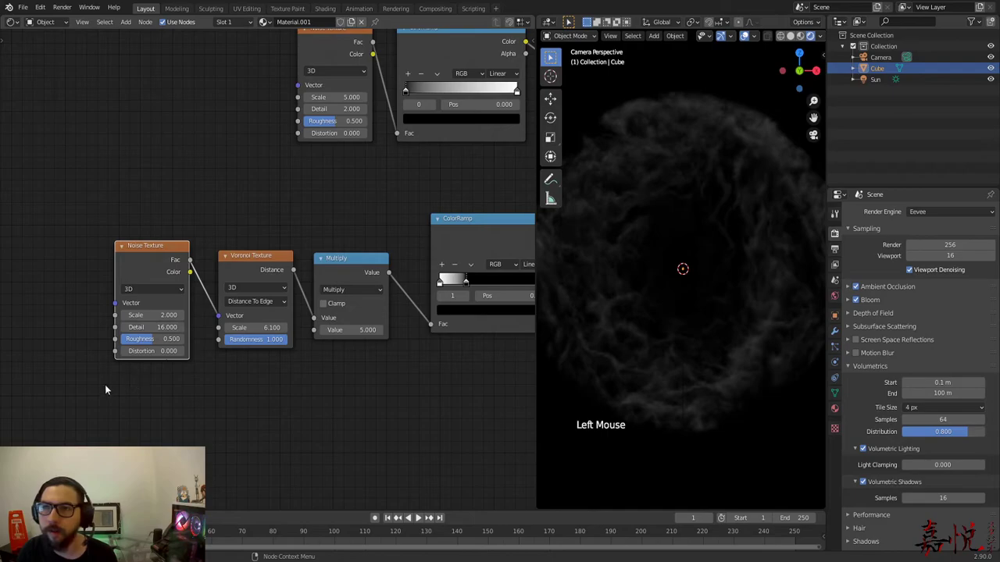
left_click(162, 351)
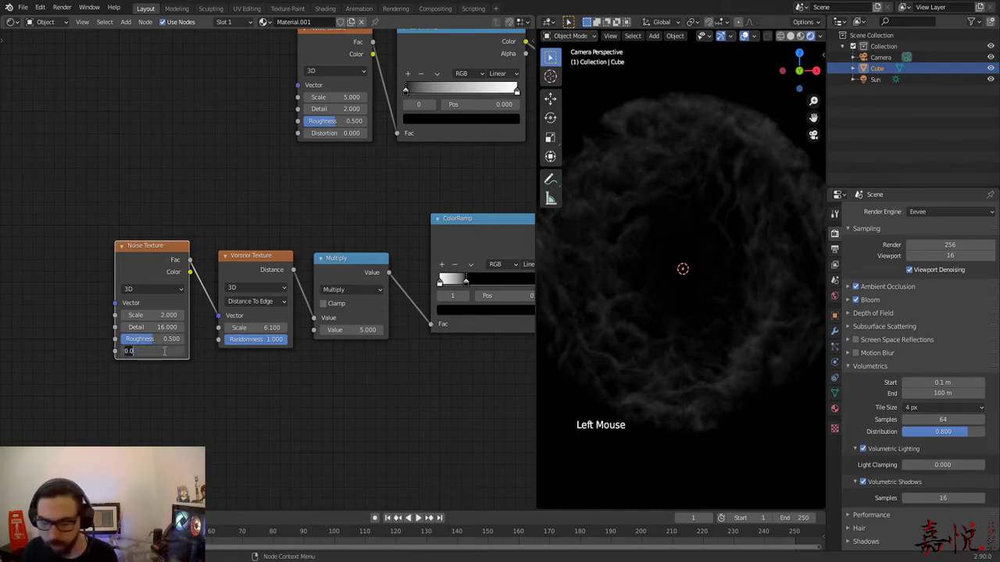
key("Return")
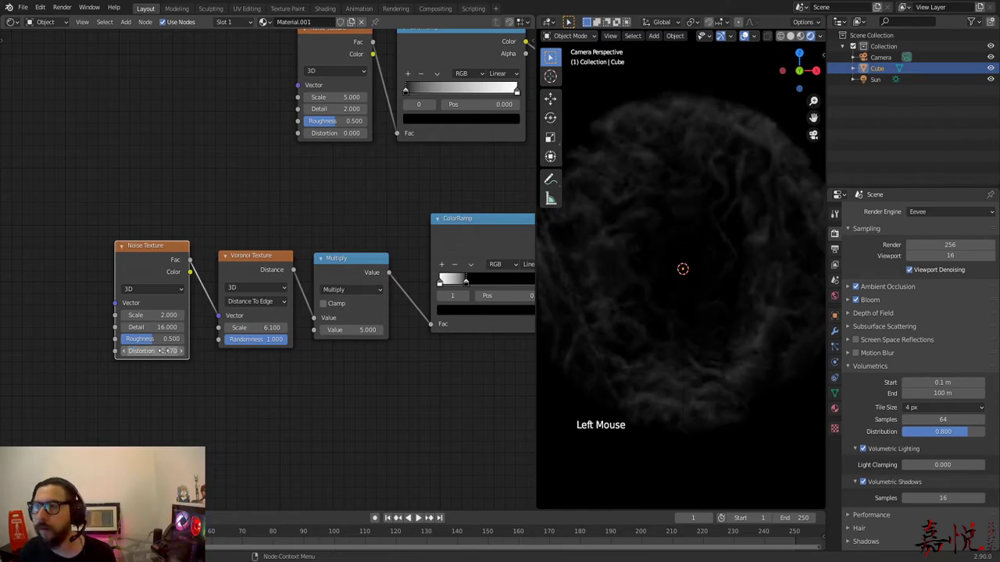
Examine the distorted ring volume up close, from another angle and through the camera.
mouse_move(687, 397)
middle_mouse_down()
mouse_move(668, 397)
mouse_move(677, 367)
mouse_move(681, 384)
middle_mouse_up()
scroll(667, 396, "up", 9)
scroll(674, 374, "down", 3)
scroll(673, 371, "up", 1)
scroll(717, 402, "up", 1)
scroll(715, 403, "down", 1)
middle_click_drag(611, 383, 727, 368)
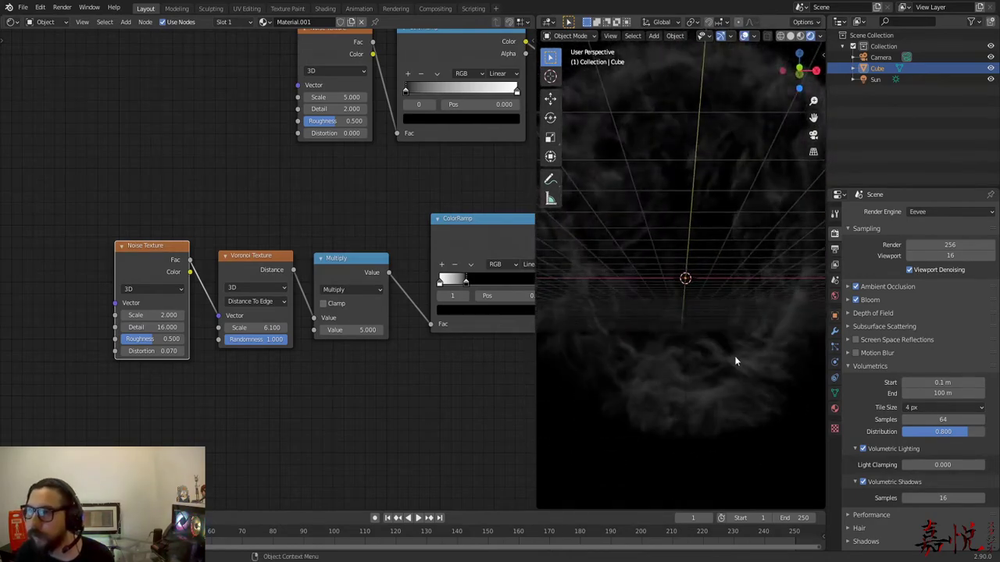
key("KP_0")
scroll(706, 365, "down", 1)
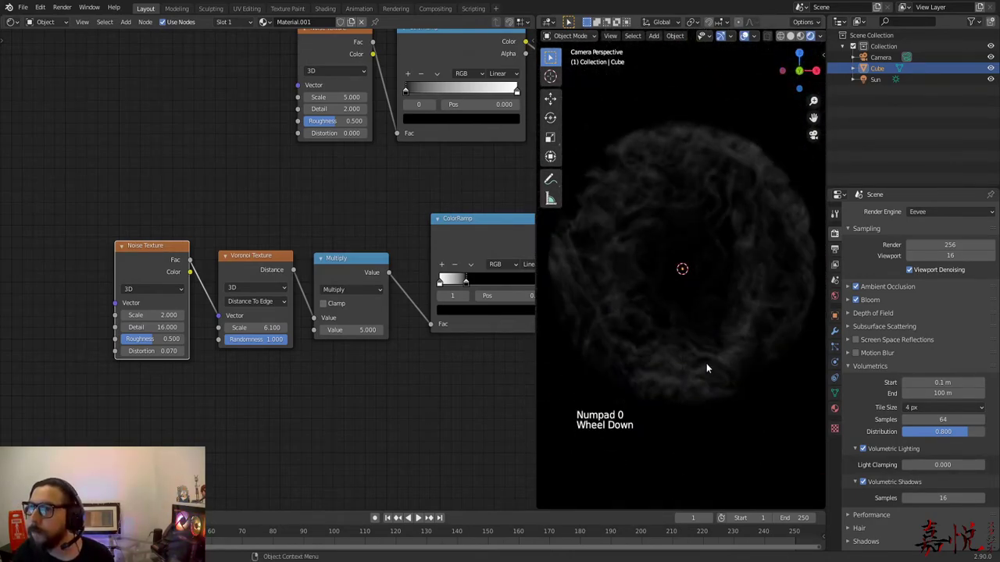
scroll(388, 352, "down", 1)
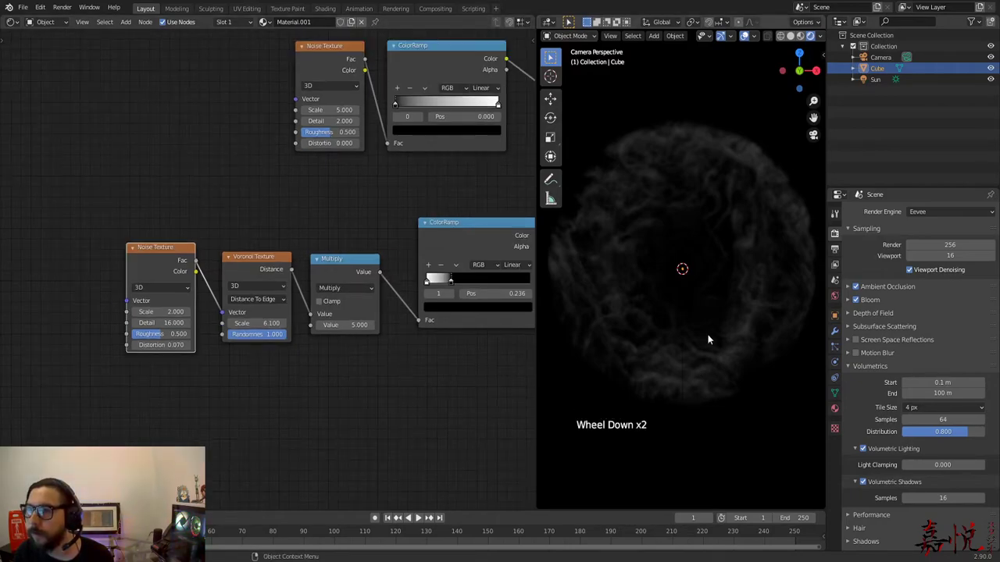
Try the Mix node's factor at 0.500 and at 0.000 to compare the noise and Voronoi textures.
middle_click_drag(485, 419, 252, 428)
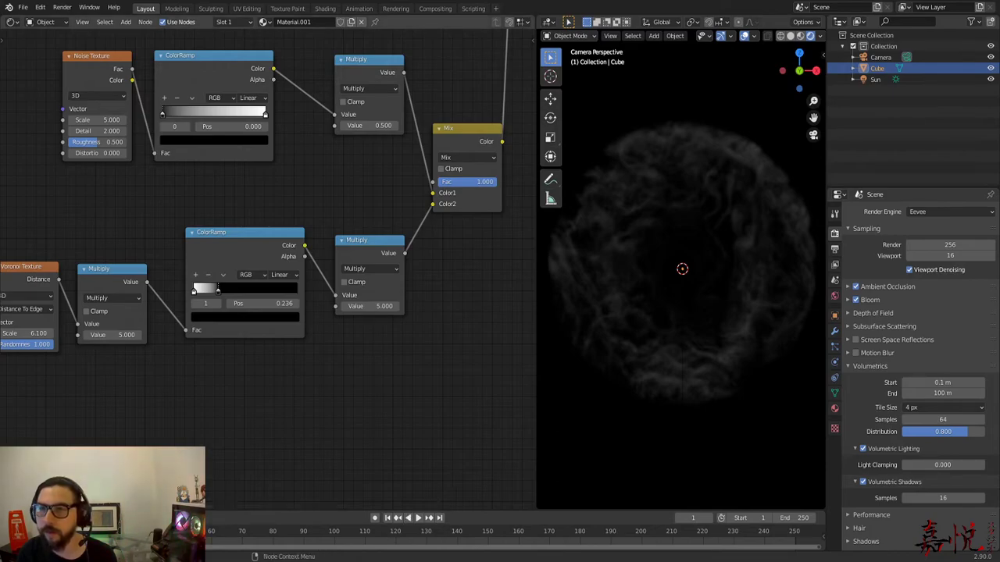
scroll(387, 399, "up", 1)
left_click(387, 399)
scroll(386, 399, "up", 2)
middle_click_drag(387, 399, 317, 466)
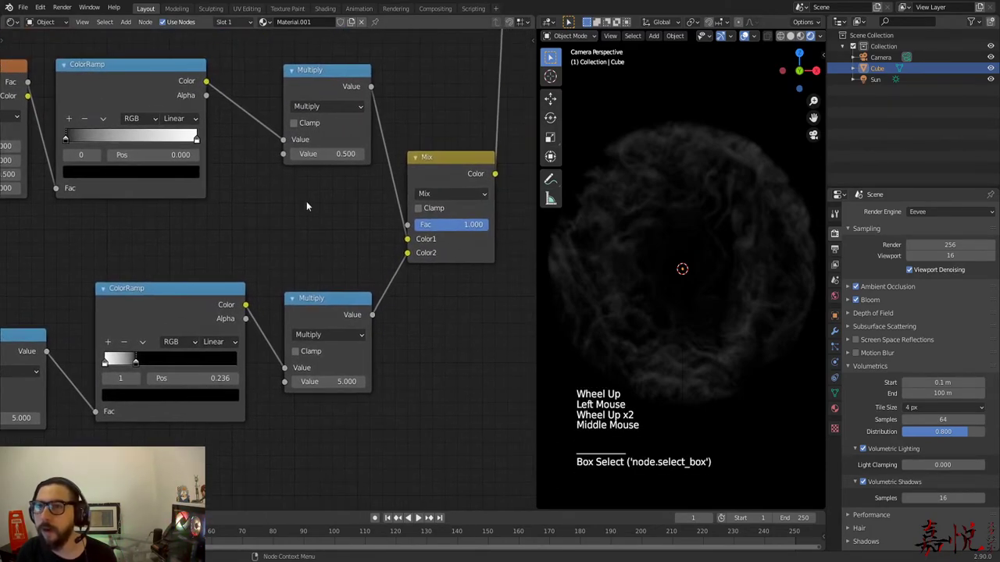
left_click_drag(451, 225, 413, 229)
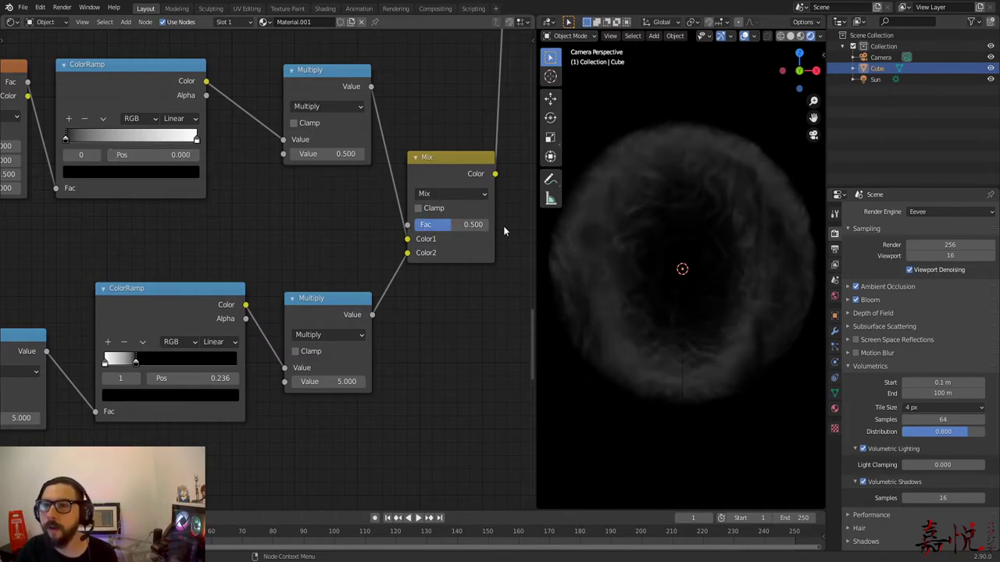
middle_click_drag(306, 235, 358, 272)
scroll(314, 252, "down", 2)
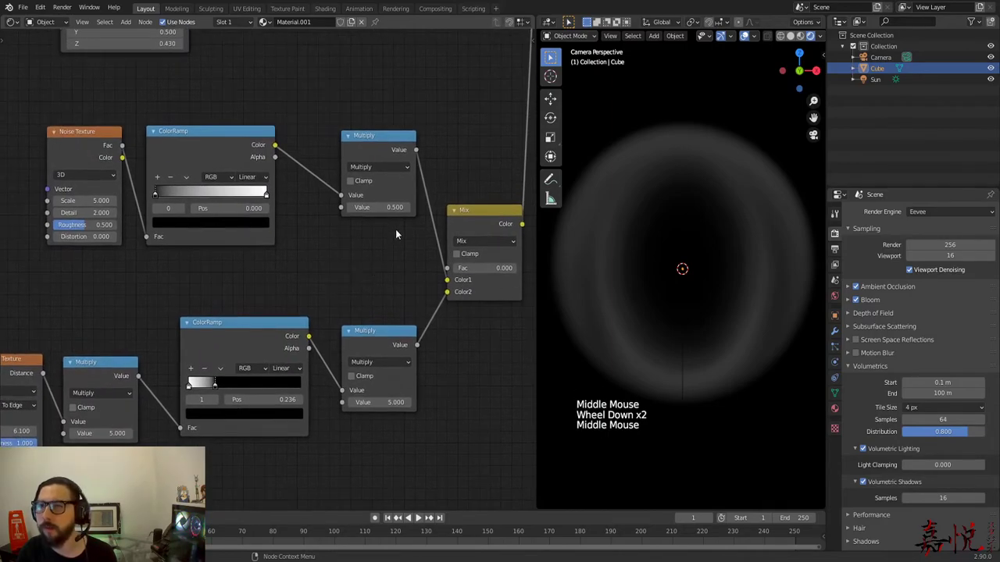
Set the Multiply value after the noise group's ColorRamp to 0.1.
left_click(385, 209)
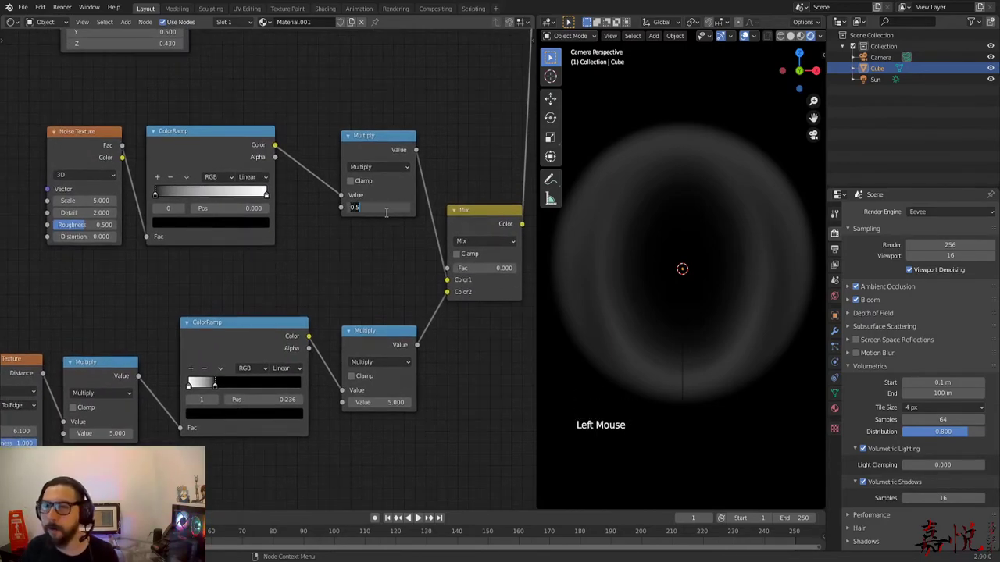
type(".01")
key("Return")
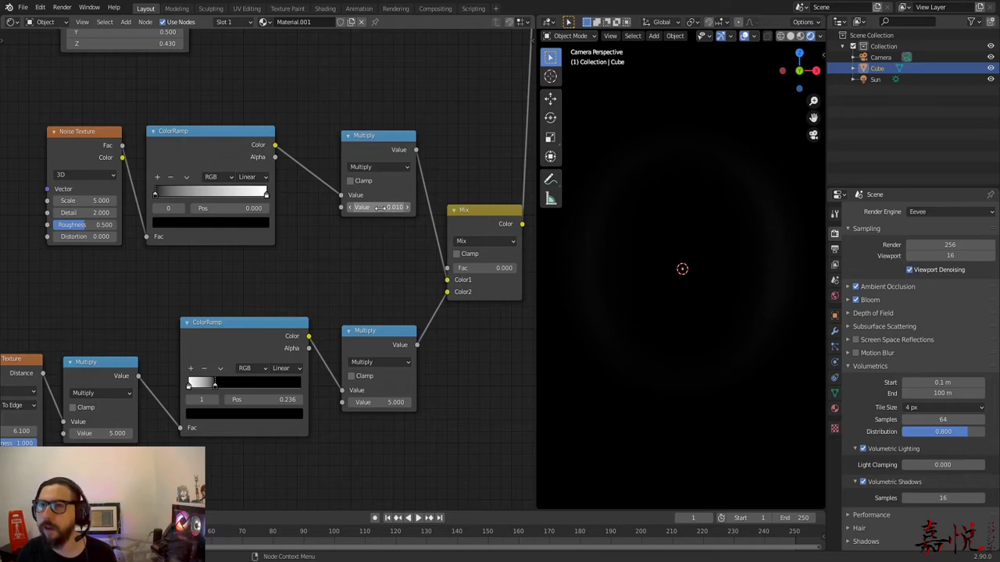
left_click(380, 207)
type(".1")
key("Return")
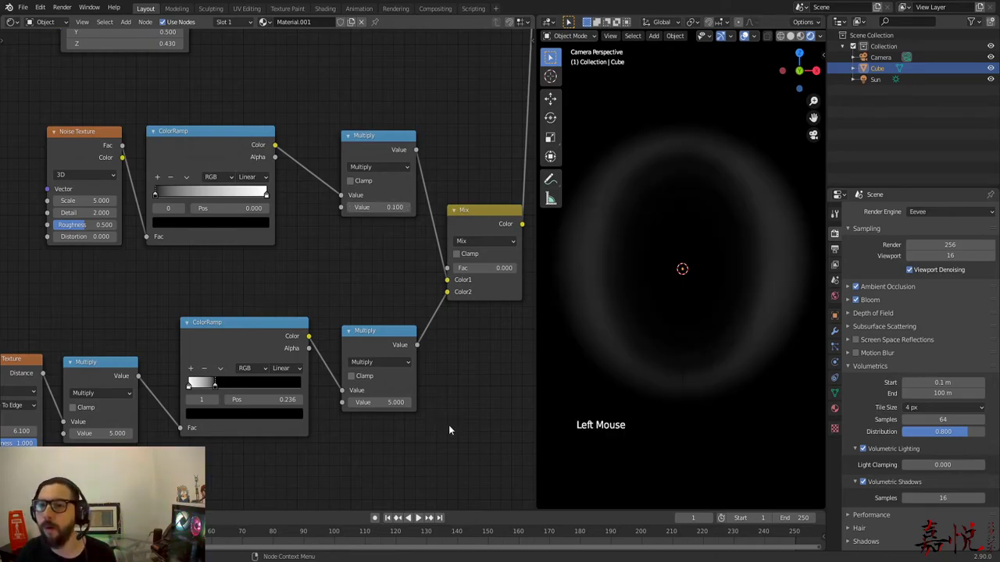
Set the factor of the Mix node joining the noise and Voronoi groups to 0.5.
left_click(477, 269)
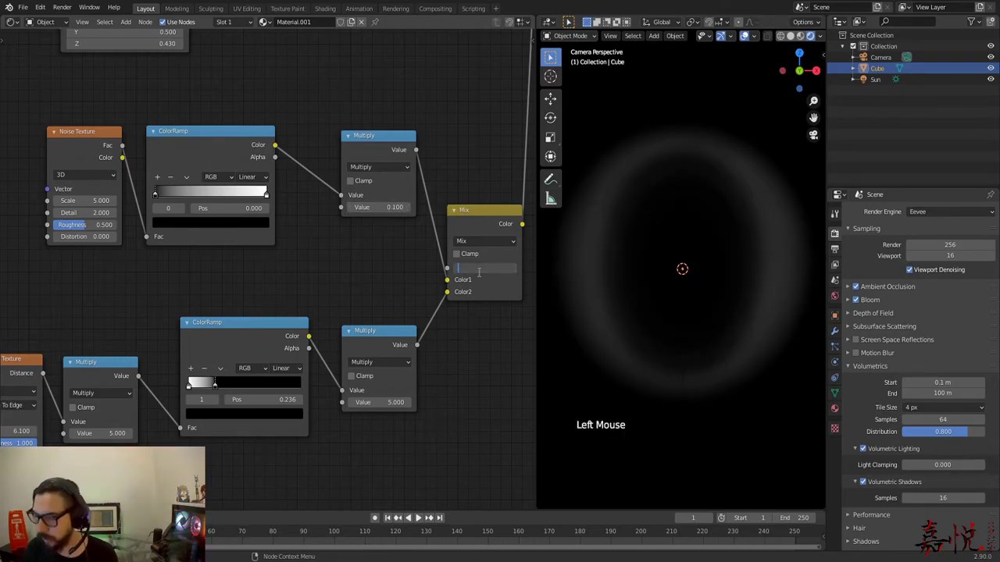
type(".5")
key("Return")
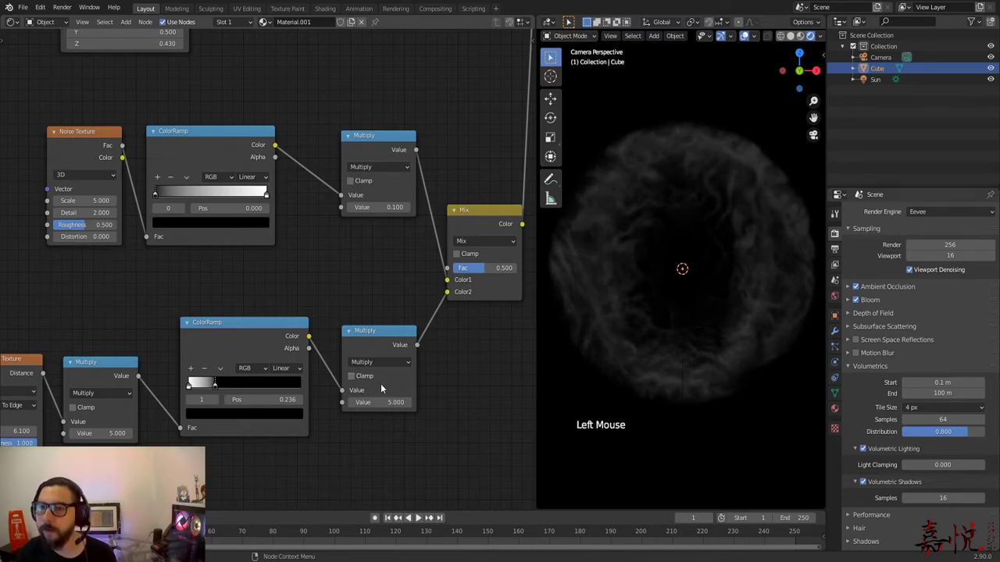
Set the Multiply value after the Voronoi group's ColorRamp to 2.000 and check the ring volume.
scroll(380, 387, "up", 2)
left_click_drag(408, 424, 394, 424)
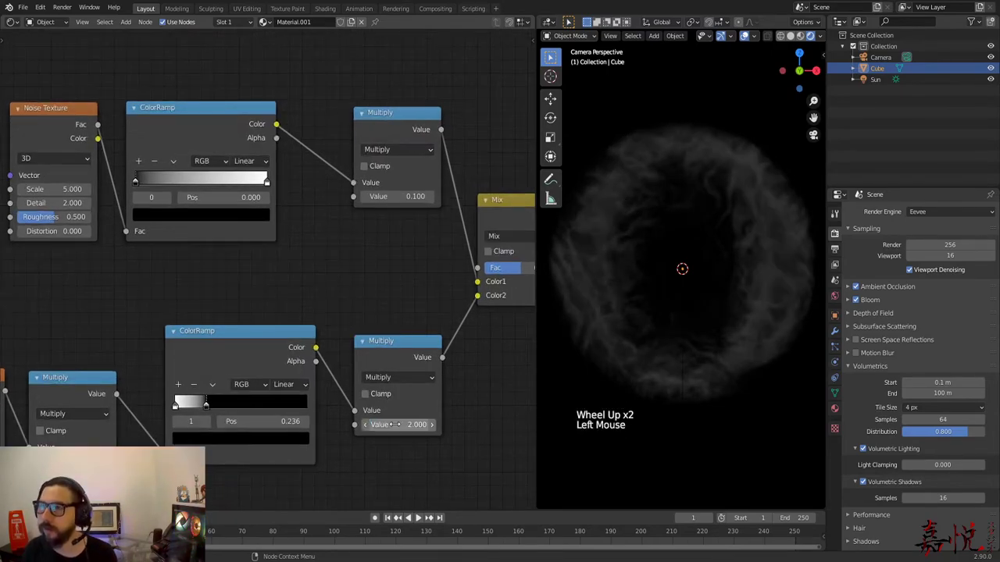
scroll(772, 356, "down", 1)
middle_click_drag(772, 355, 734, 350)
scroll(691, 349, "up", 6)
scroll(692, 349, "up", 4)
scroll(774, 346, "down", 4)
key("KP_0")
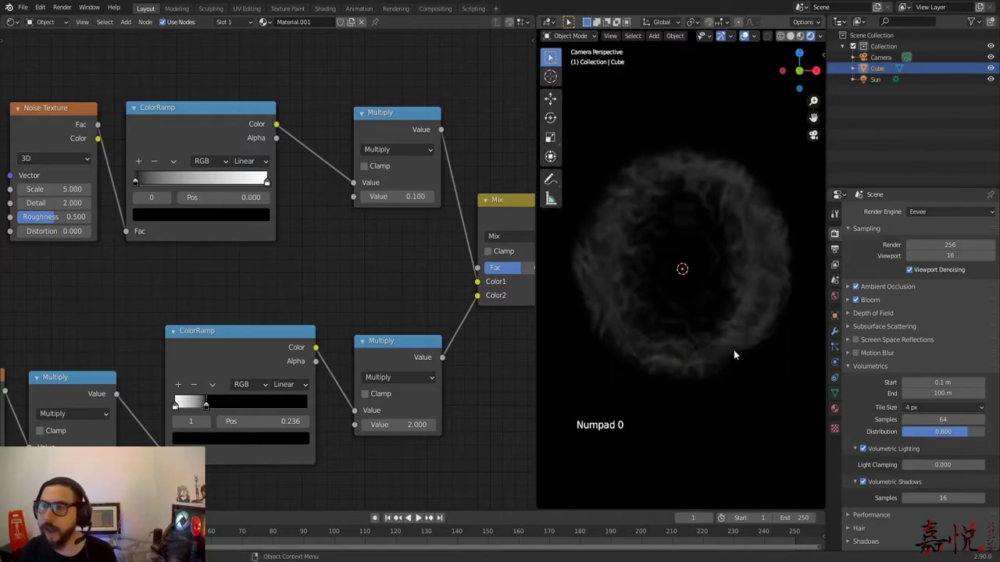
Set the Multiply node feeding the Principled Volume's density in the branch above the ring's to 20.
scroll(403, 125, "down", 10)
middle_click_drag(404, 124, 348, 399)
left_click(352, 401)
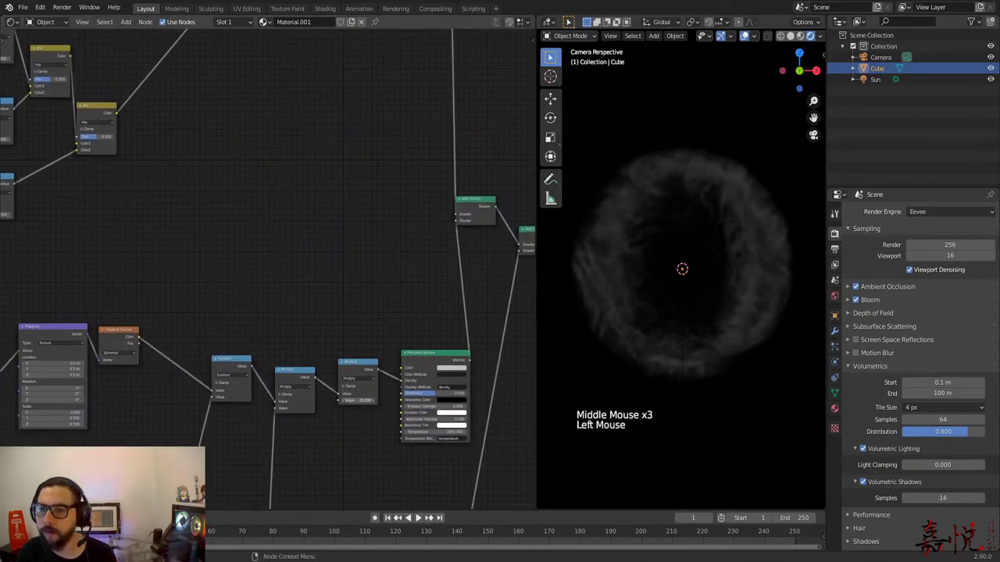
middle_click_drag(342, 224, 367, 444)
scroll(372, 276, "up", 6)
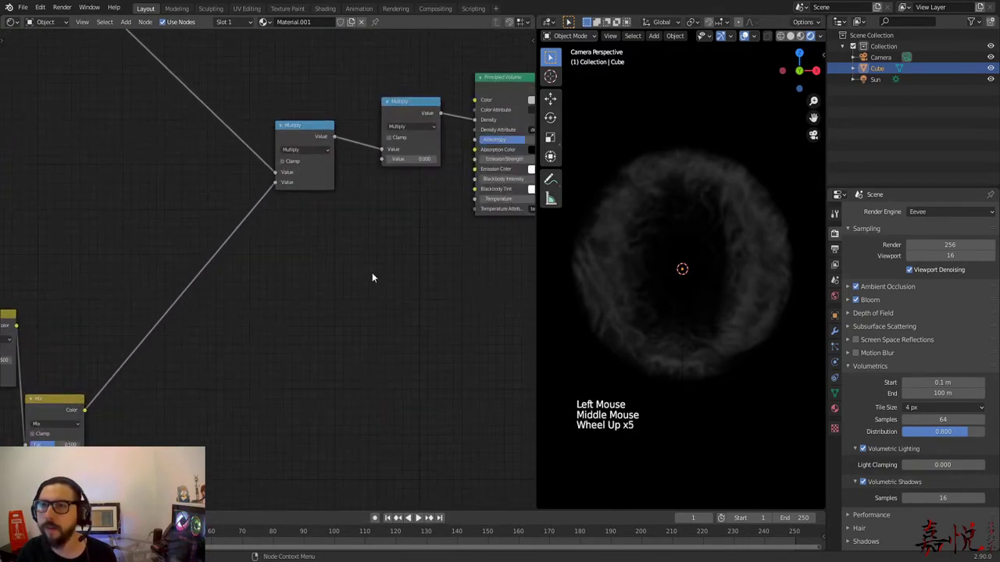
middle_click_drag(373, 277, 290, 378)
scroll(289, 378, "up", 1)
left_click(341, 259)
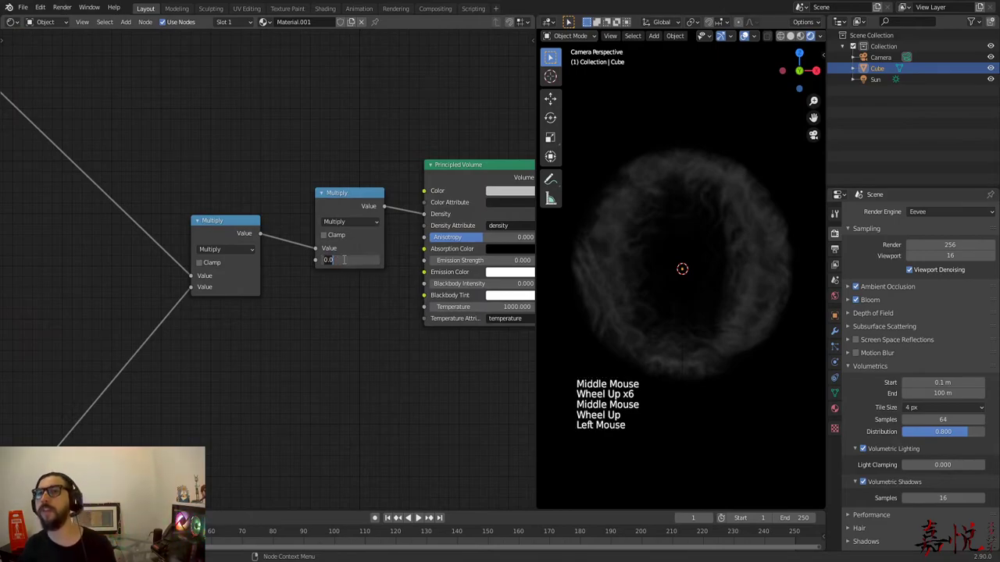
type("20")
key("Return")
Examine the combined disc and ring volume at different distances, from the side and through the camera.
scroll(680, 324, "down", 4)
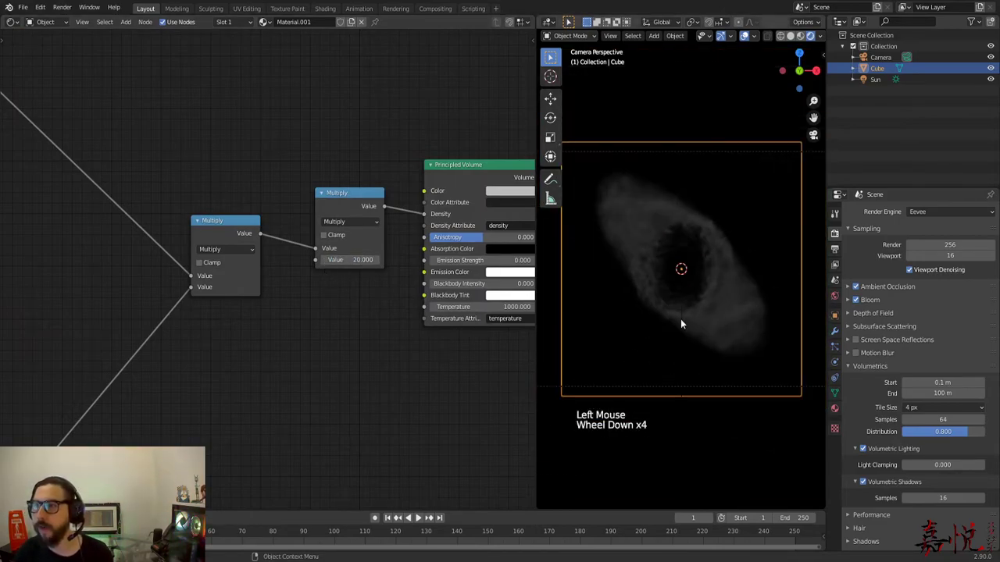
scroll(687, 356, "up", 3)
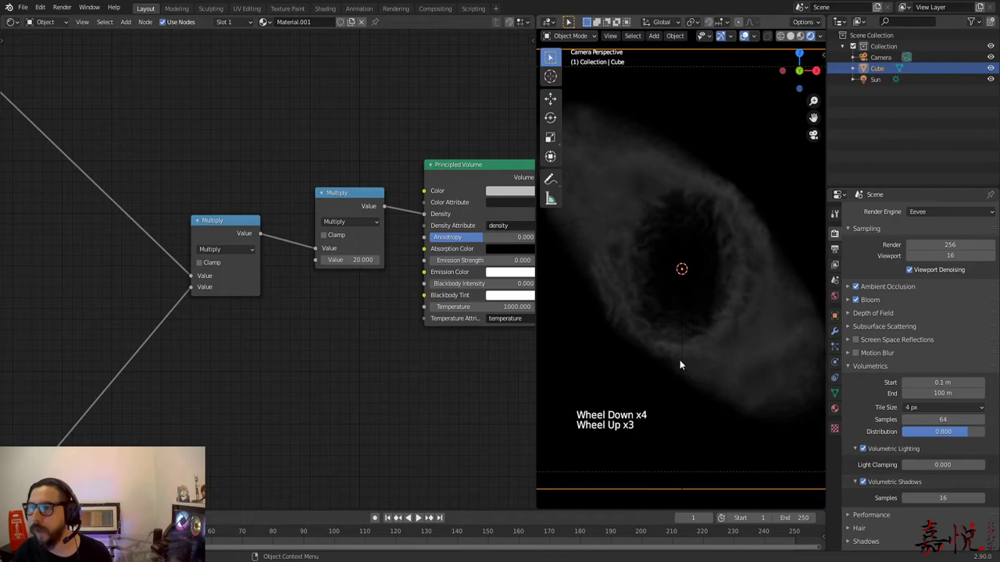
middle_click_drag(681, 365, 663, 360)
scroll(645, 360, "up", 5)
key("KP_0")
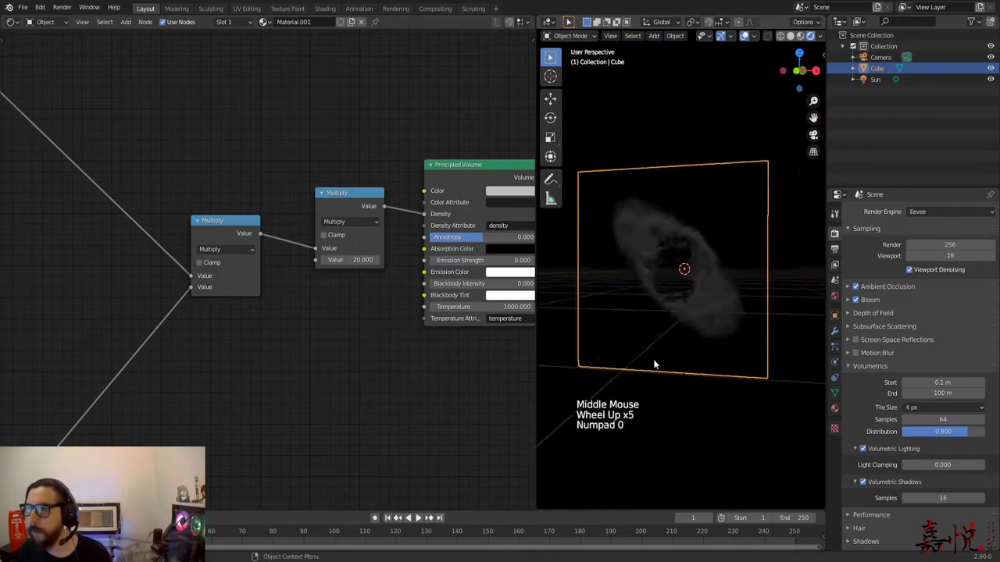
scroll(620, 454, "down", 1)
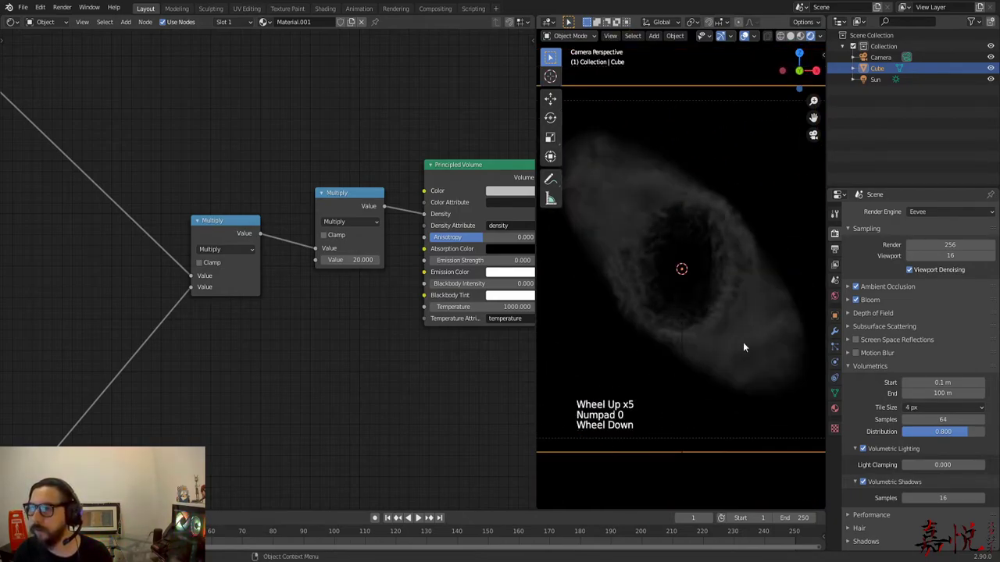
scroll(665, 325, "up", 3)
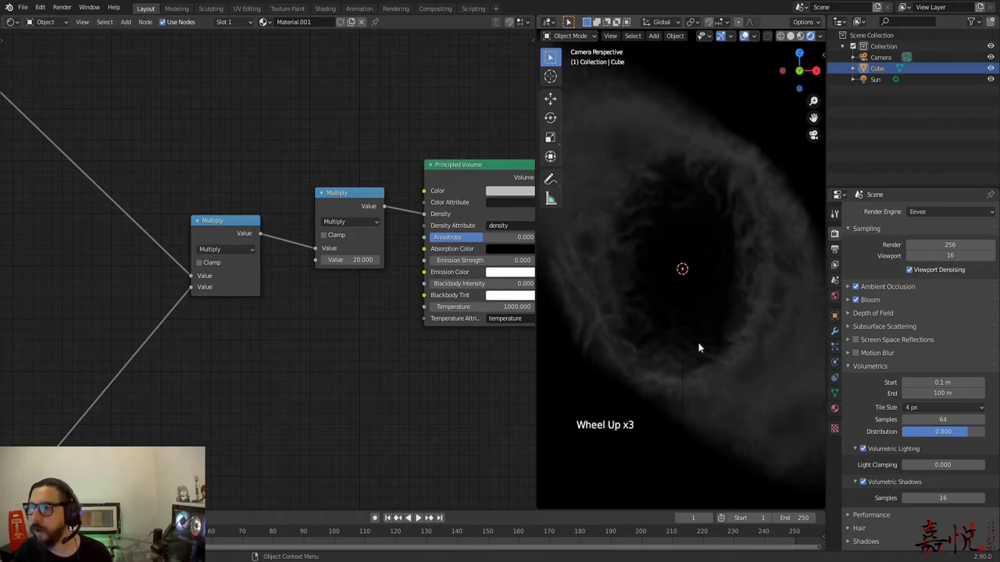
Inspect the ring volume up close and the untextured spherical gradient branch at the lower end of the node tree.
scroll(720, 244, "up", 2)
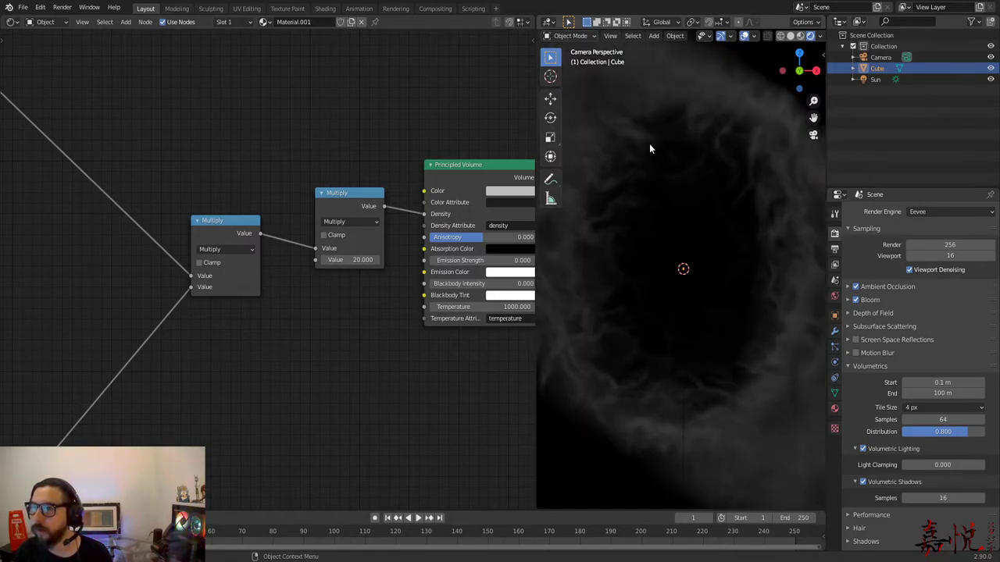
scroll(593, 317, "down", 5)
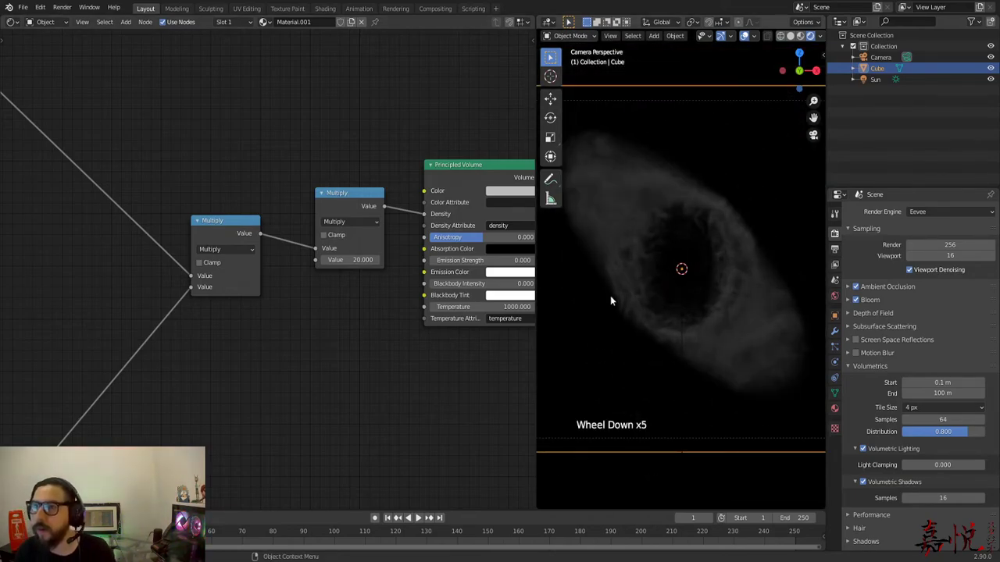
scroll(398, 430, "down", 10)
middle_click_drag(261, 414, 416, 65)
middle_click_drag(353, 350, 343, 324)
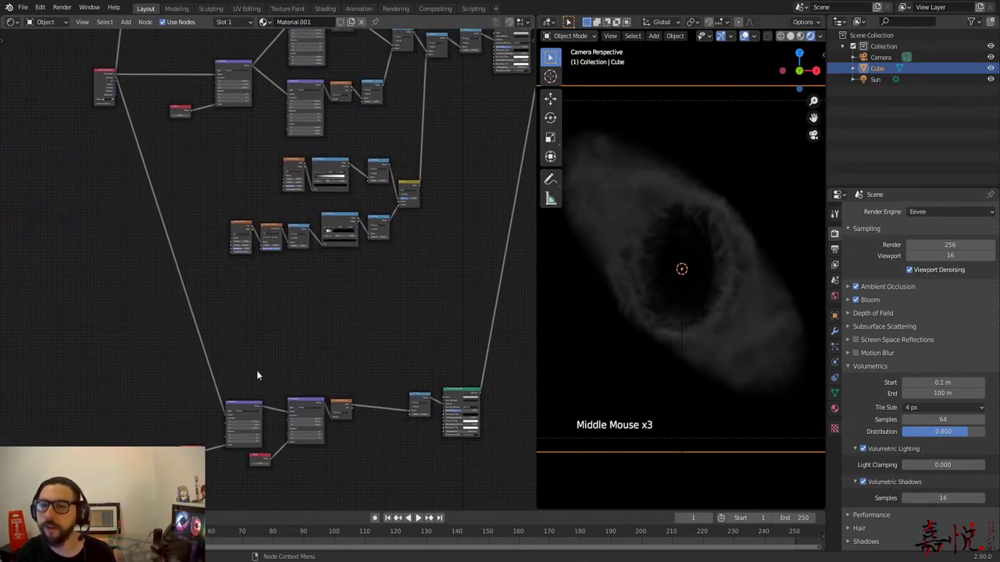
scroll(218, 371, "up", 2)
middle_click_drag(306, 358, 294, 202)
scroll(407, 452, "up", 12)
middle_click_drag(408, 452, 322, 314)
left_click(299, 419)
key("shift+a")
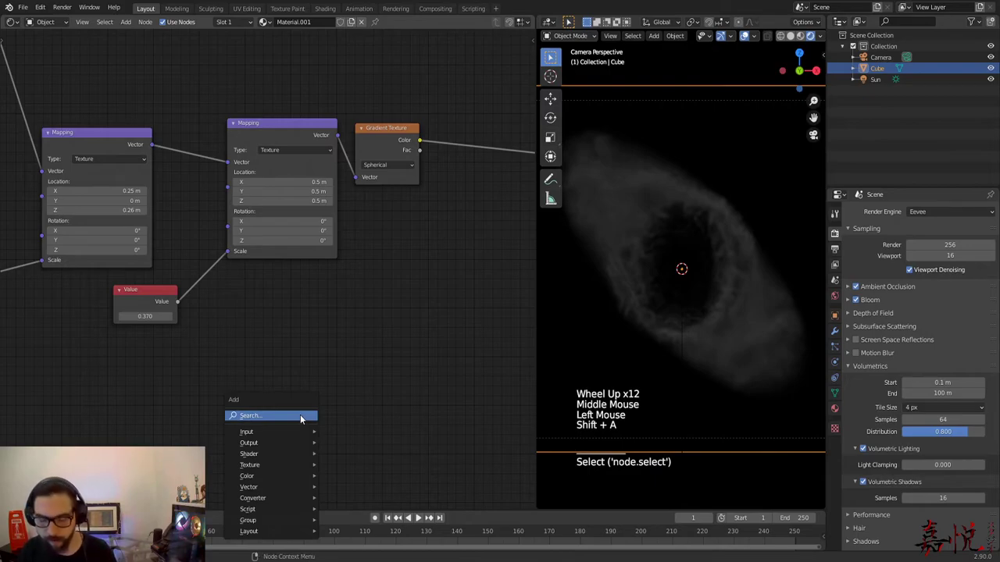
left_click(301, 418)
type("grad")
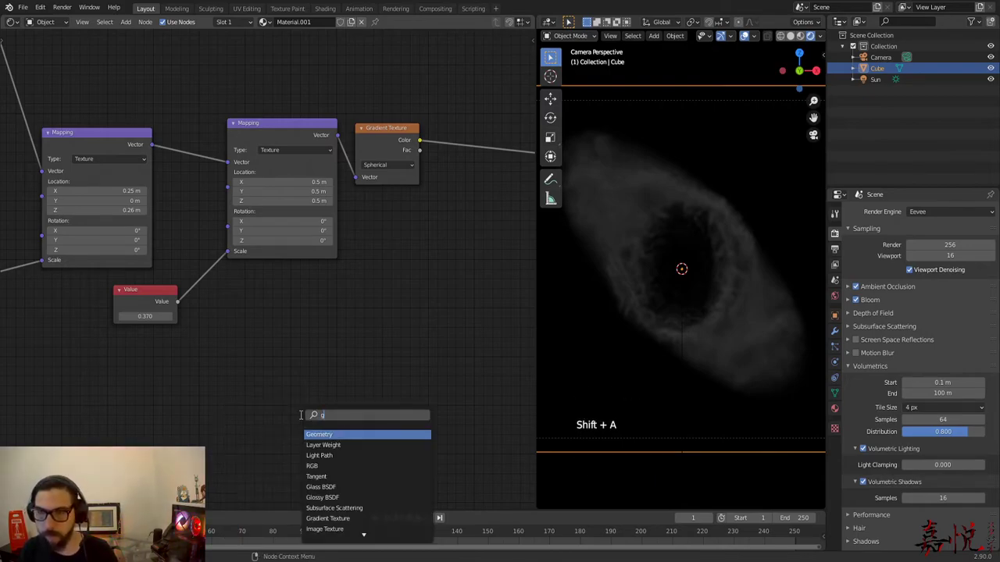
key("Return")
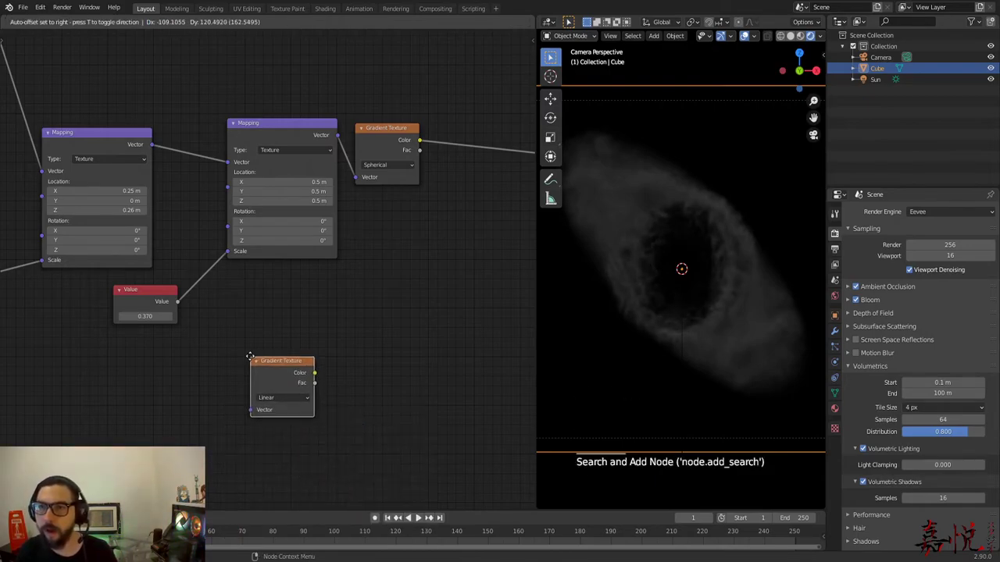
left_click(252, 359)
Add a ColorRamp node below the spherical gradient branch.
key("shift+a")
left_click(375, 383)
type("color")
key("Return")
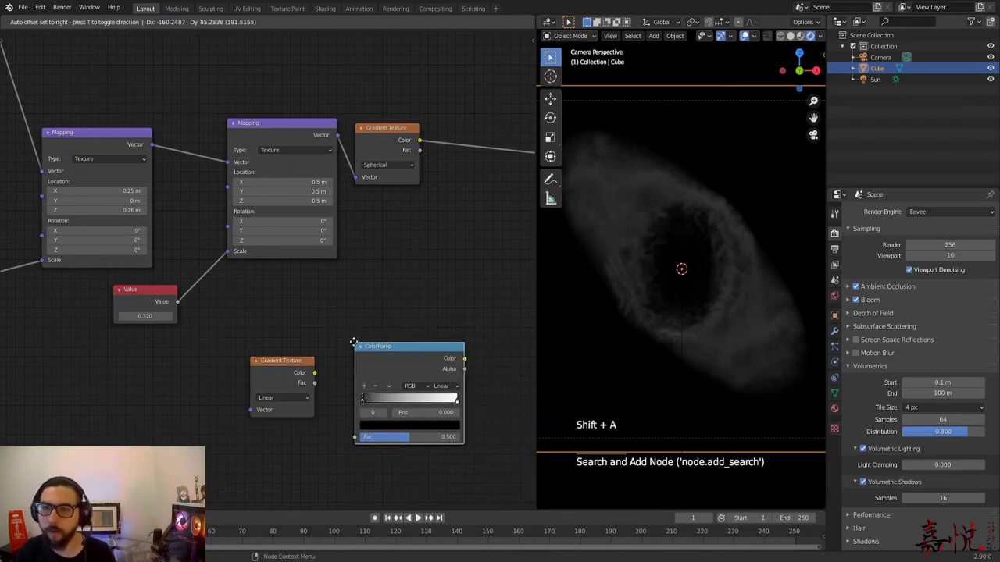
left_click(353, 347)
Replace the linear Gradient Texture beside the new ColorRamp with a Noise Texture and link its Fac output to the ColorRamp's Fac.
left_click(315, 379)
left_click_drag(335, 406, 328, 395)
left_click(286, 361)
key("Delete")
left_click(268, 377)
key("shift+a")
left_click(270, 382)
type("noise")
key("Return")
left_click(250, 353)
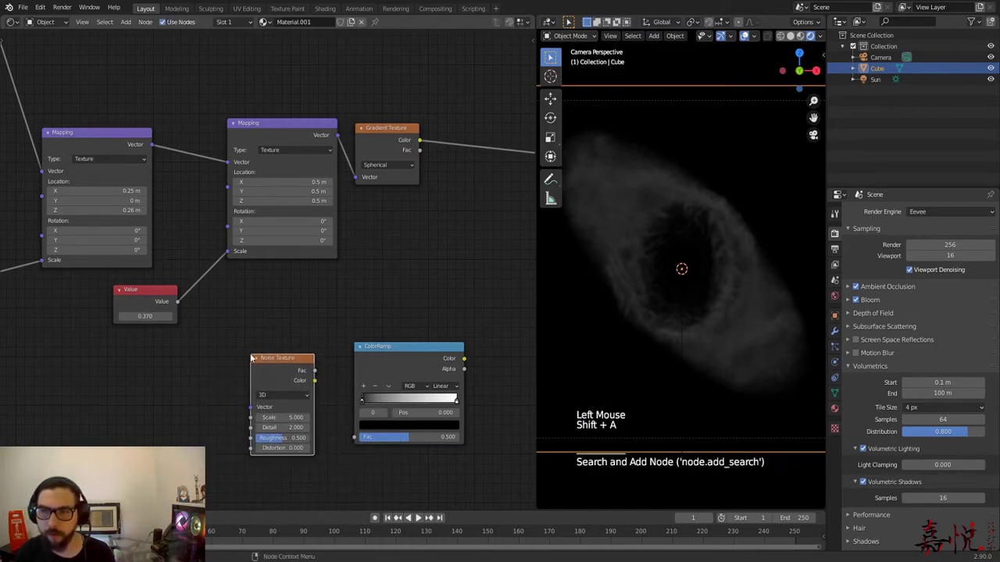
left_click_drag(314, 371, 351, 441)
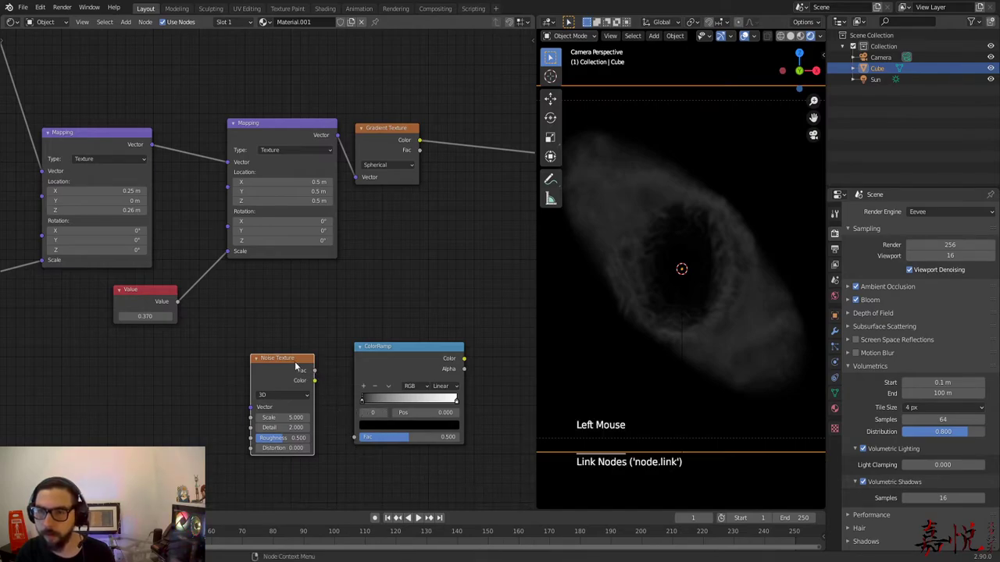
left_click_drag(315, 371, 354, 437)
Add a Math node set to Multiply after the ColorRamp and link the ColorRamp's Color to its first value.
middle_click_drag(431, 468, 358, 449)
left_click(468, 401)
key("shift+a")
type("smath")
key("Return")
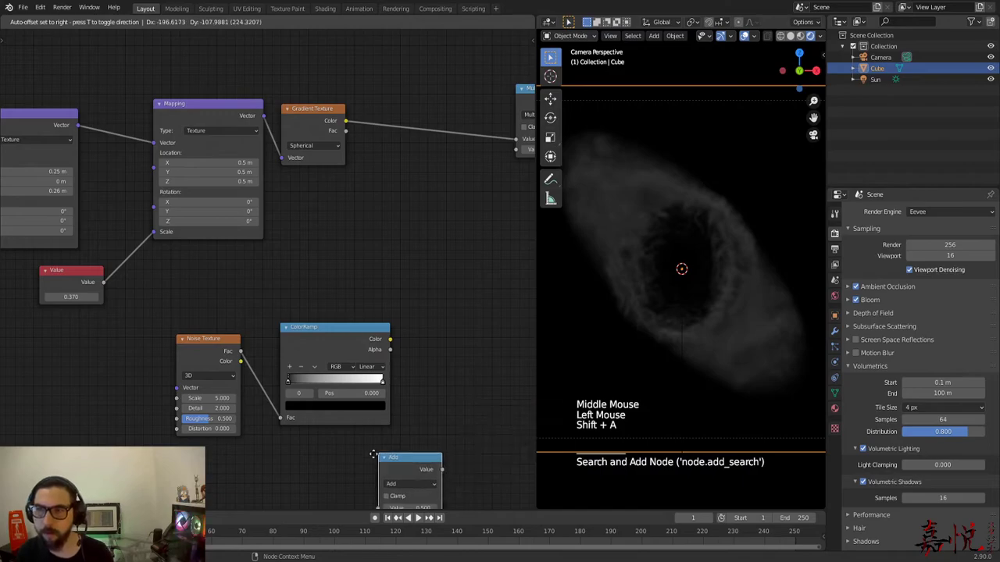
left_click(424, 330)
left_click(456, 363)
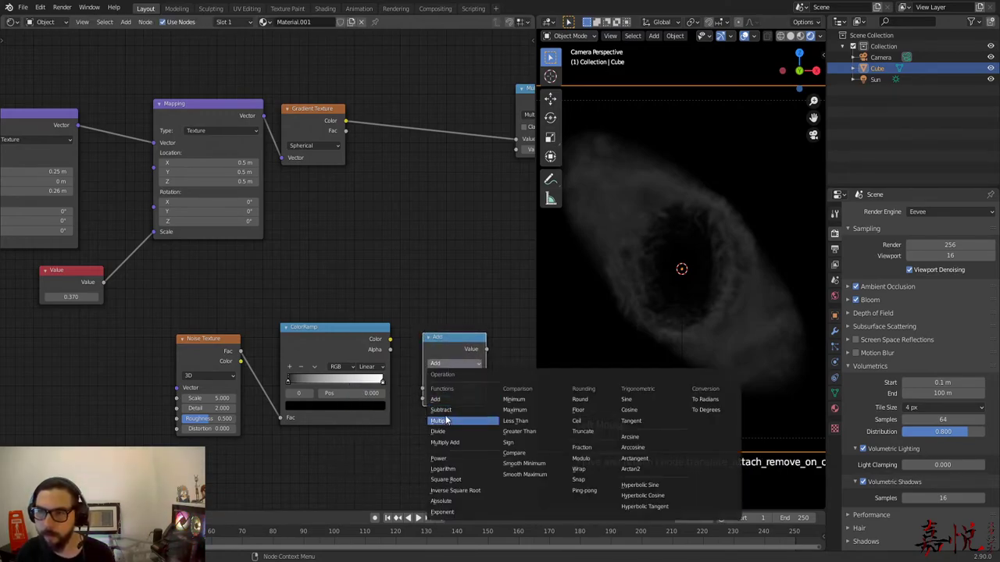
left_click(436, 406)
left_click(395, 350)
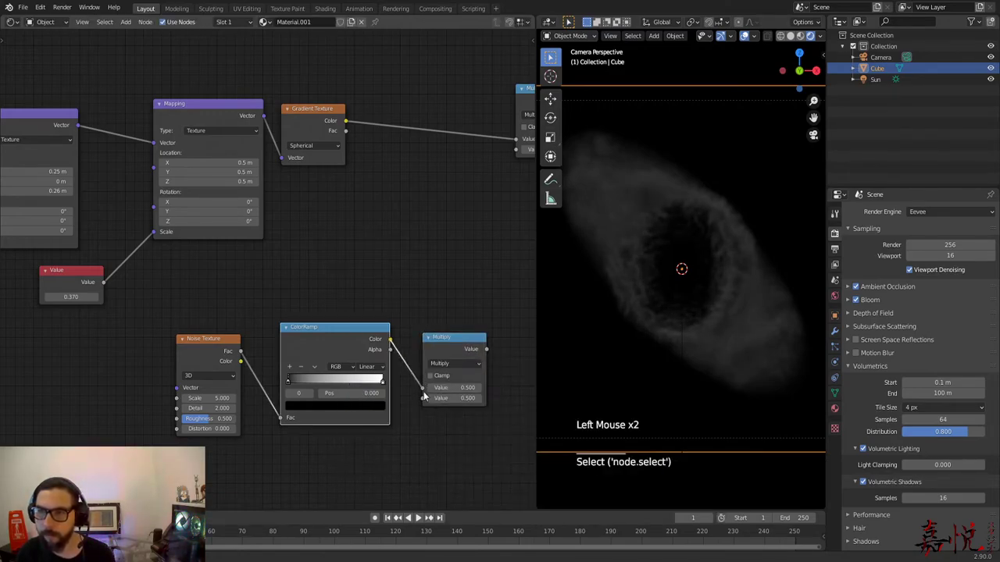
left_click_drag(424, 396, 423, 392)
left_click_drag(197, 344, 218, 335)
left_click_drag(219, 315, 367, 361)
Duplicate the Multiply node and insert the copy between the spherical Gradient Texture and the branch's existing Multiply.
middle_click_drag(462, 297, 378, 296)
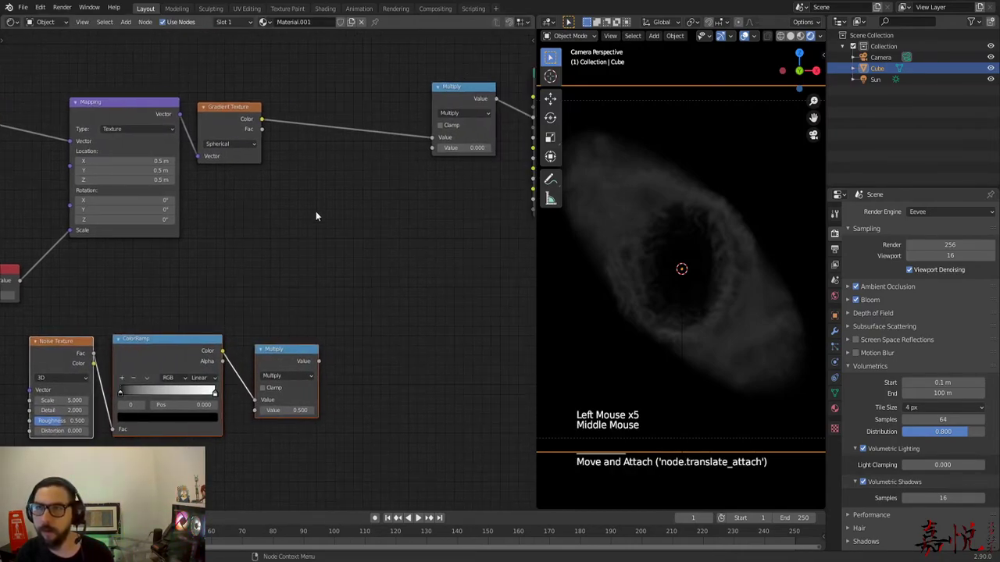
left_click(297, 351)
key("shift+d")
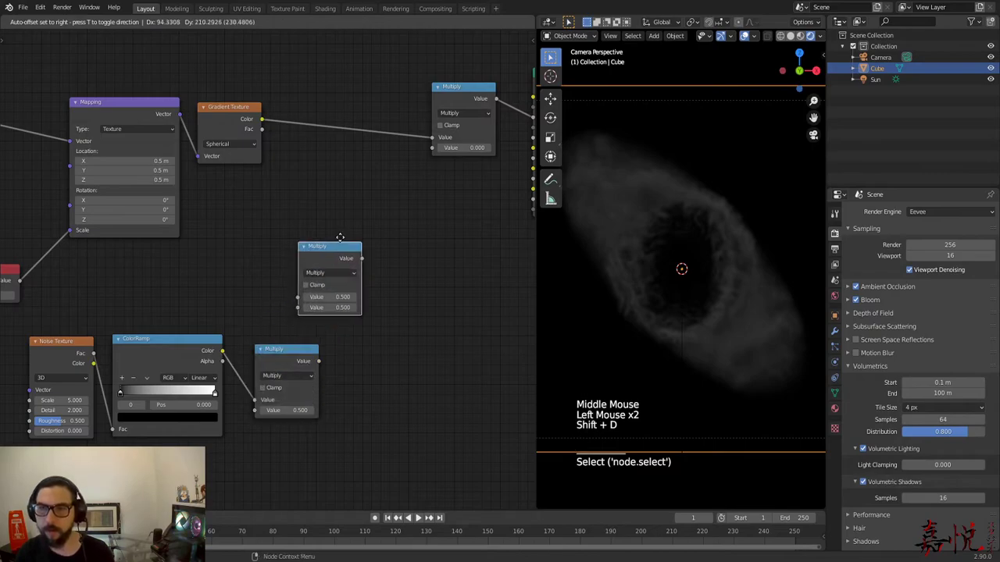
left_click(367, 125)
Reposition the noise group and link its Multiply output to the second value of the Multiply after the spherical gradient.
middle_click_drag(286, 349, 500, 333)
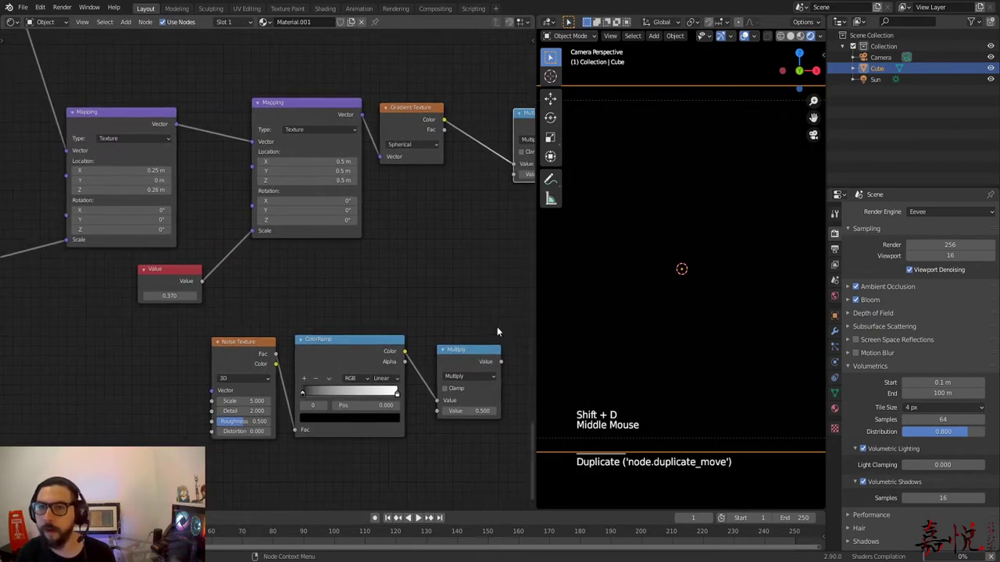
left_click_drag(252, 319, 459, 427)
left_click_drag(469, 365, 513, 173)
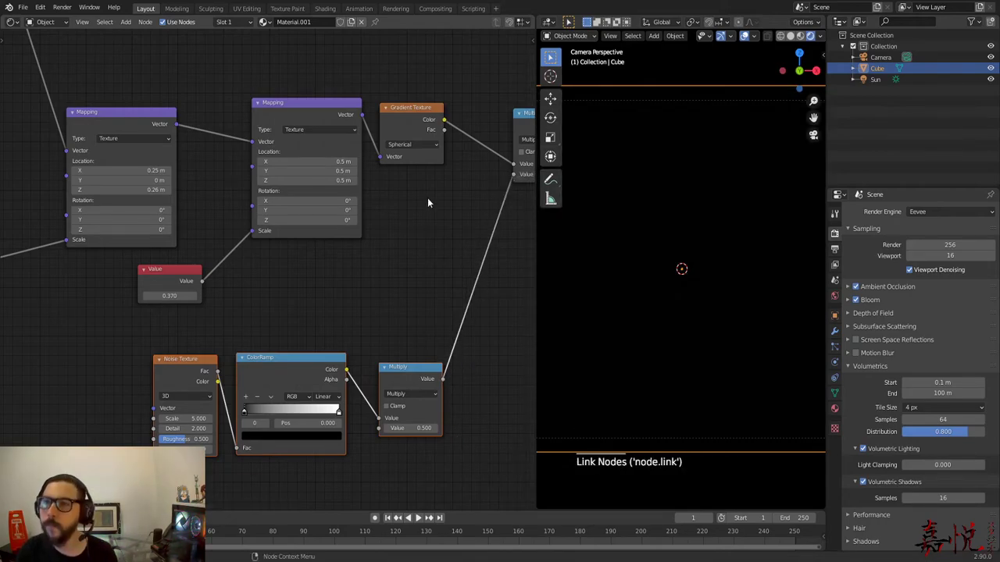
Set the Multiply value feeding the Principled Volume's density in the spherical branch to 20.
scroll(459, 99, "down", 6)
middle_click_drag(464, 219, 295, 357)
scroll(301, 424, "up", 7)
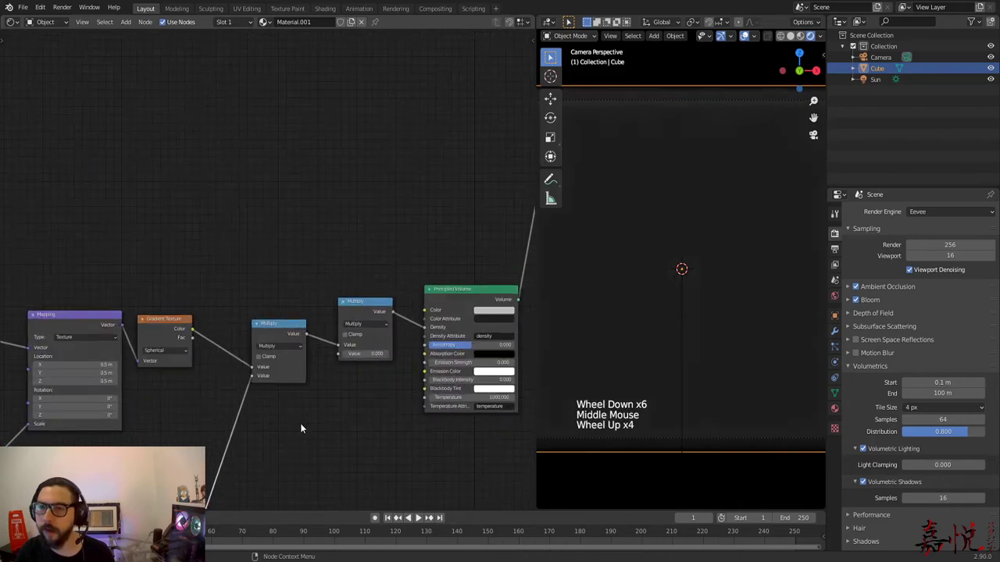
left_click(400, 376)
type("20")
key("Return")
Examine the spherical volume inside the ring up close, from another angle and through the camera.
scroll(722, 315, "up", 5)
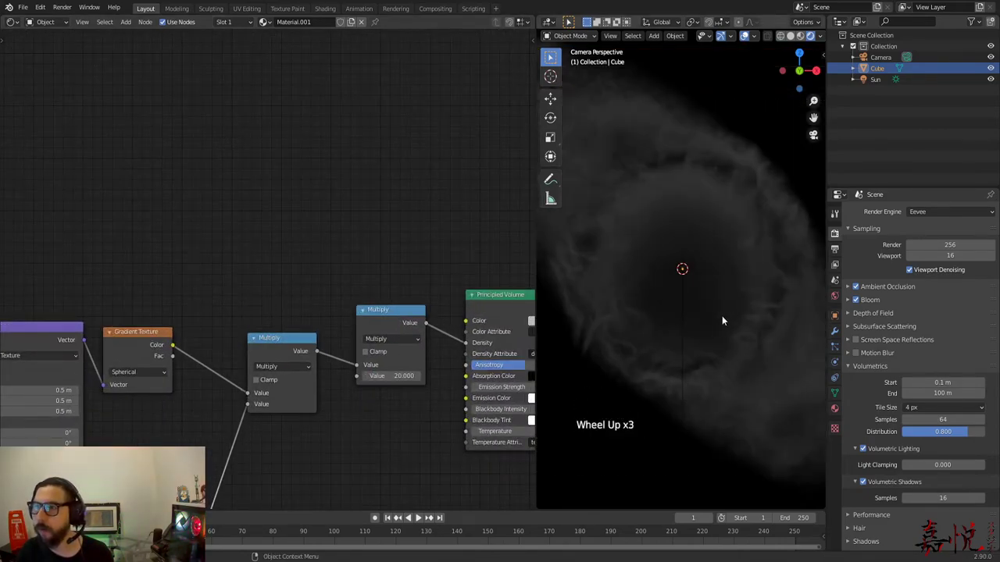
scroll(669, 292, "down", 2)
middle_click_drag(581, 218, 714, 335)
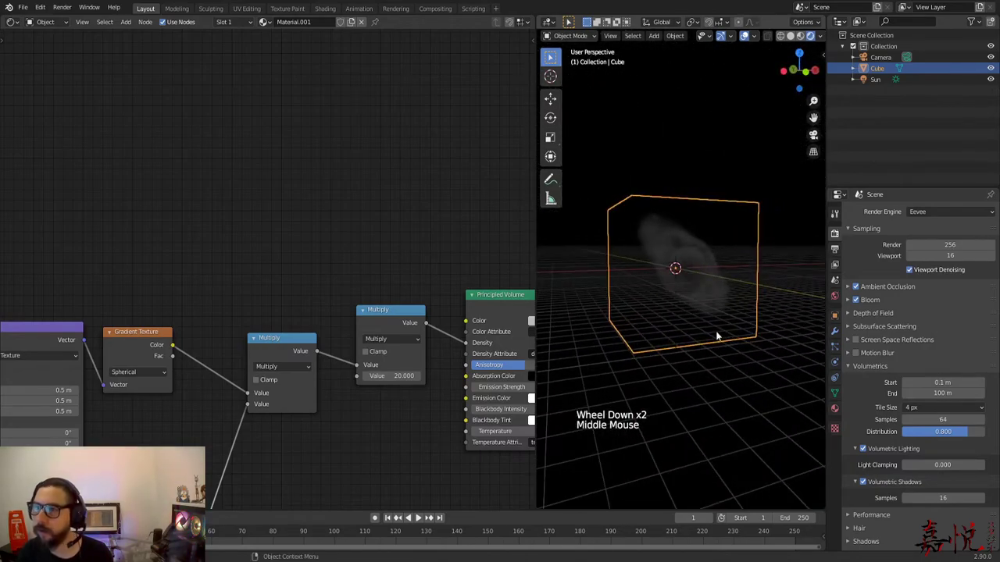
key("KP_0")
scroll(717, 336, "up", 1)
scroll(710, 282, "up", 1)
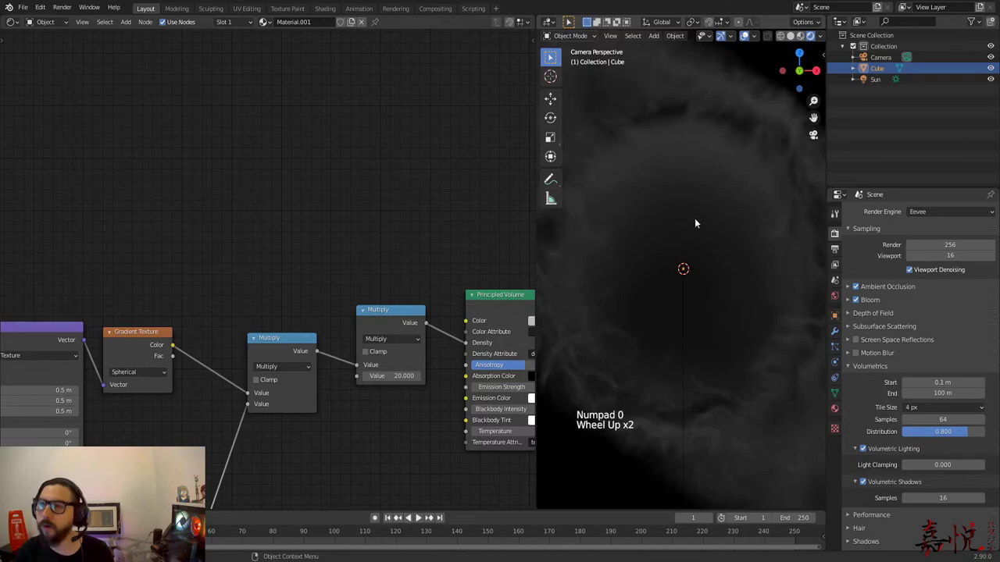
scroll(390, 444, "down", 4)
Duplicate the Noise Texture, ColorRamp and Multiply group and place the copy directly below the original.
middle_click_drag(390, 444, 72, 229)
middle_click_drag(263, 364, 285, 379)
scroll(352, 416, "up", 2)
middle_click_drag(351, 414, 301, 398)
left_click_drag(95, 264, 461, 388)
key("shift+d")
left_click(456, 506)
Combine the Multiply outputs of both noise groups with a Mix node, expand it and set its factor to 0.
middle_click_drag(474, 418, 440, 402)
left_click(443, 377)
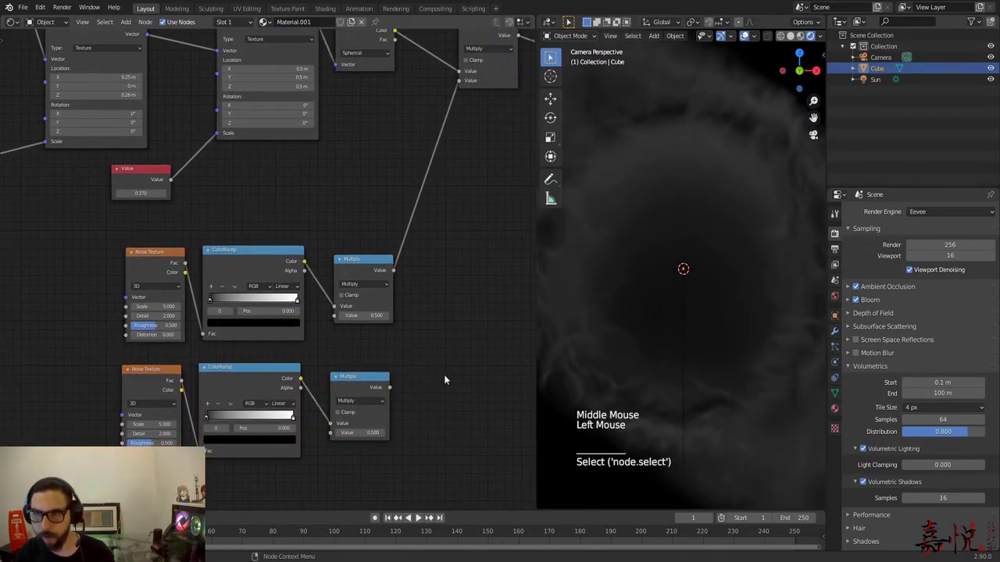
right_click_drag(347, 392, 360, 292, "ctrl+shift")
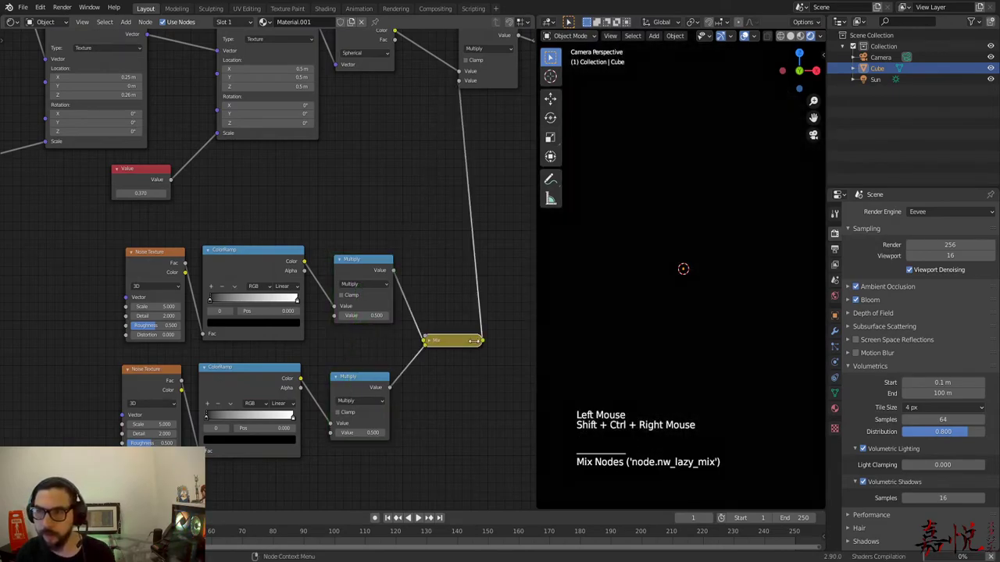
left_click(429, 341)
mouse_move(443, 351)
left_mouse_down()
mouse_move(436, 294)
mouse_move(446, 334)
left_mouse_up()
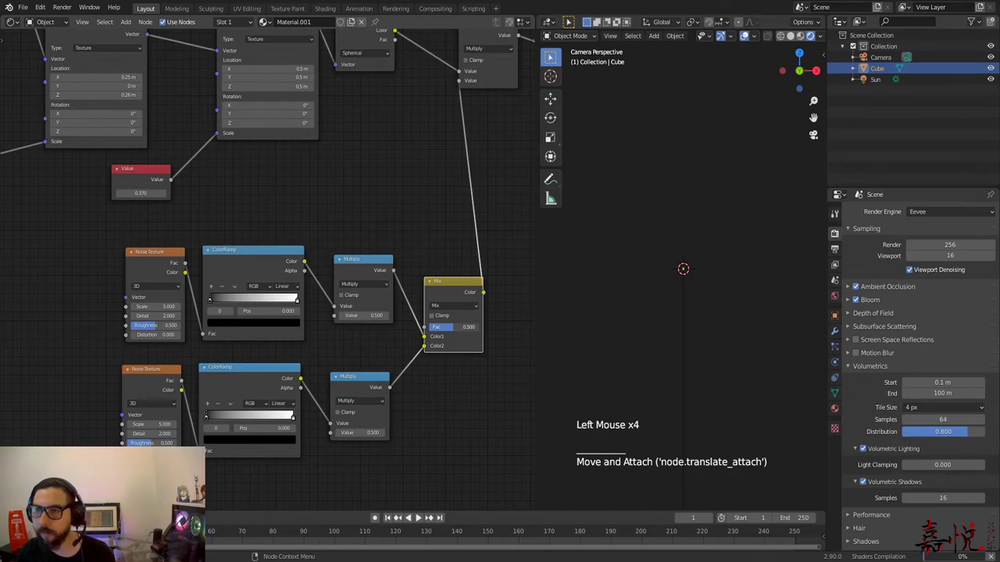
left_click_drag(449, 327, 428, 327)
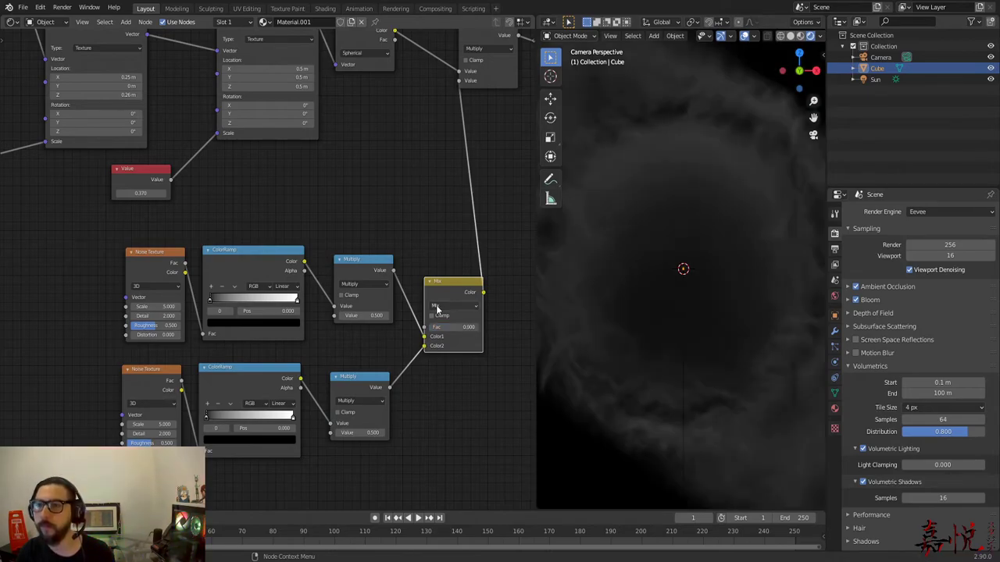
Set the Mix factor to 1.000 and move the lower ColorRamp's black stop to 0.555.
scroll(411, 385, "down", 1)
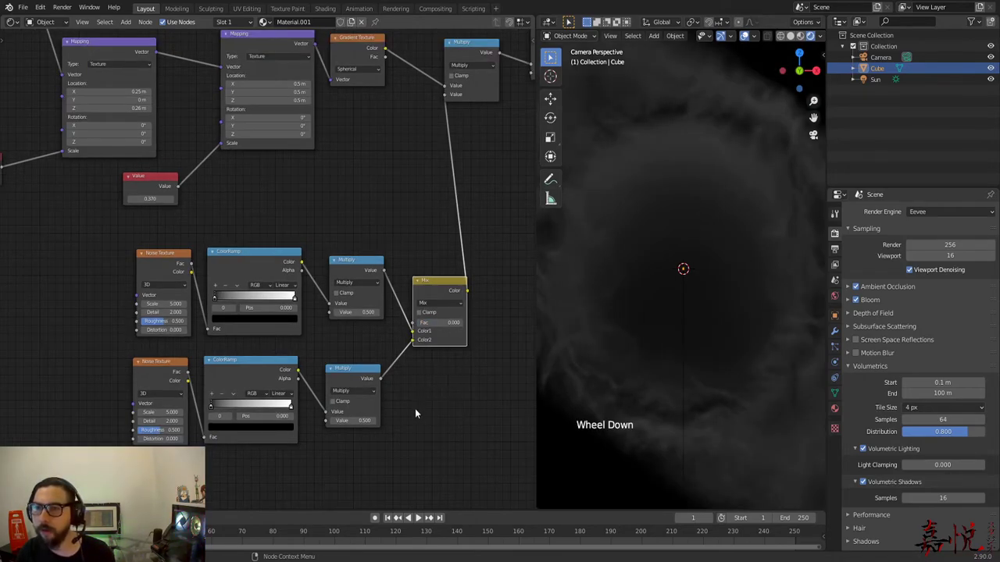
middle_click_drag(413, 413, 464, 331)
scroll(257, 380, "up", 6)
left_click_drag(257, 365, 337, 366)
scroll(458, 448, "down", 4)
middle_click_drag(458, 447, 353, 489)
left_click_drag(402, 283, 453, 284)
middle_click_drag(363, 495, 414, 425)
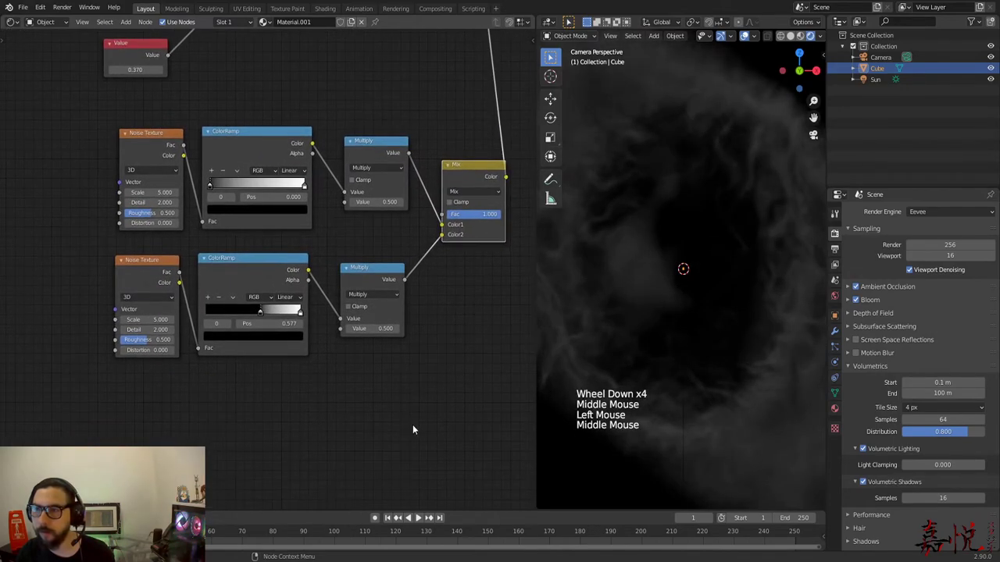
scroll(276, 364, "up", 6)
left_click_drag(257, 340, 252, 339)
Set the lower Noise Texture's Detail to 16, Roughness to 0.6 and Distortion to 0.05.
middle_click_drag(191, 445, 269, 440)
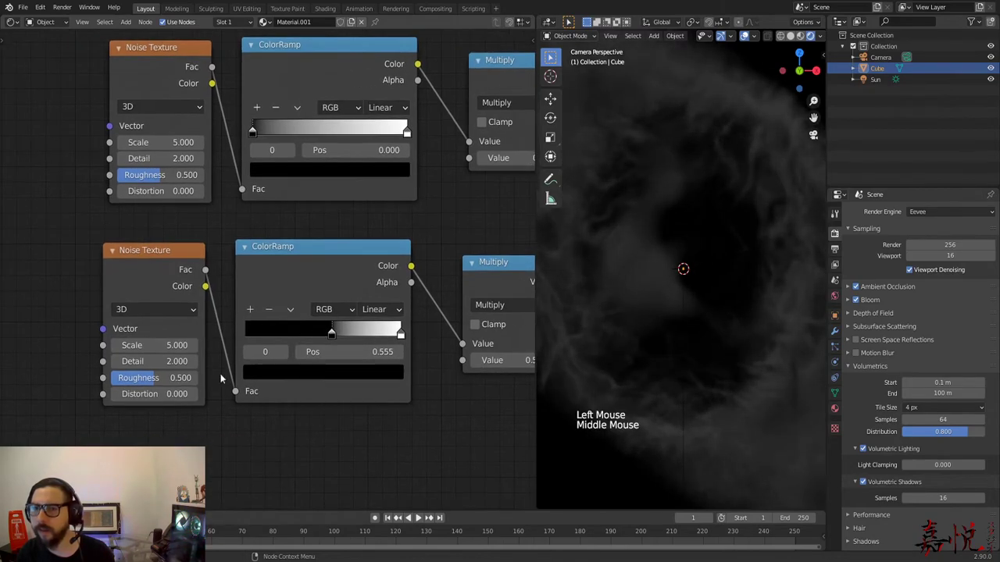
left_click_drag(155, 361, 188, 361)
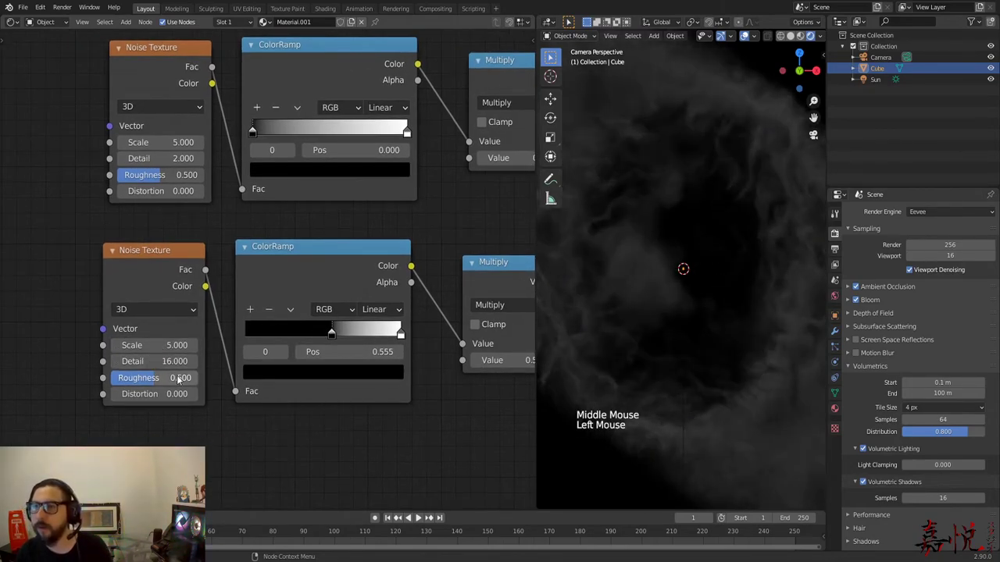
left_click(142, 378)
type("0.6")
key("Return")
left_click(140, 393)
type("0.05")
key("Return")
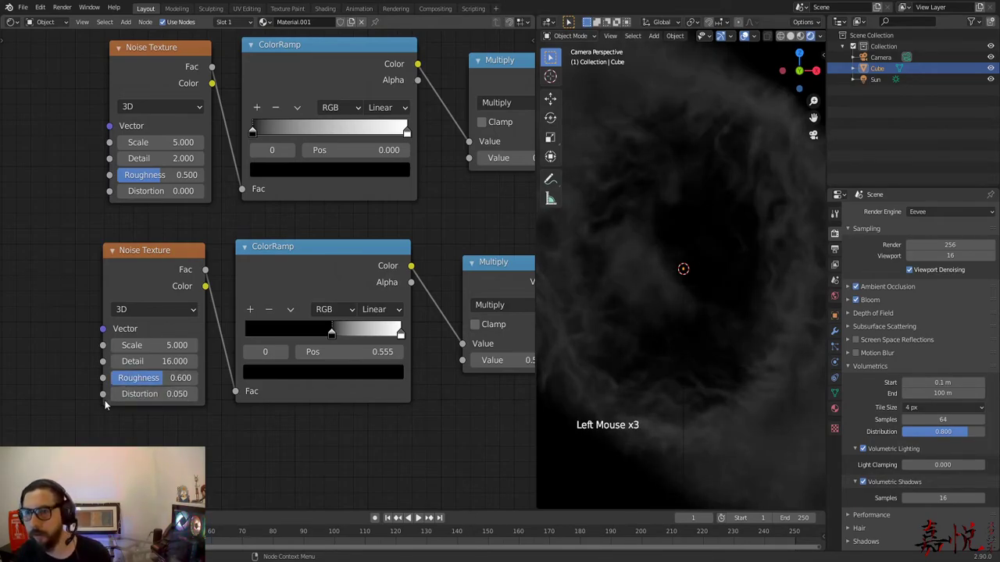
Move the lower ColorRamp's black stop to 0.532 and check the volume through the camera.
left_click_drag(332, 331, 329, 330)
scroll(619, 320, "down", 3)
middle_click_drag(619, 320, 652, 318)
key("KP_0")
scroll(652, 319, "up", 2)
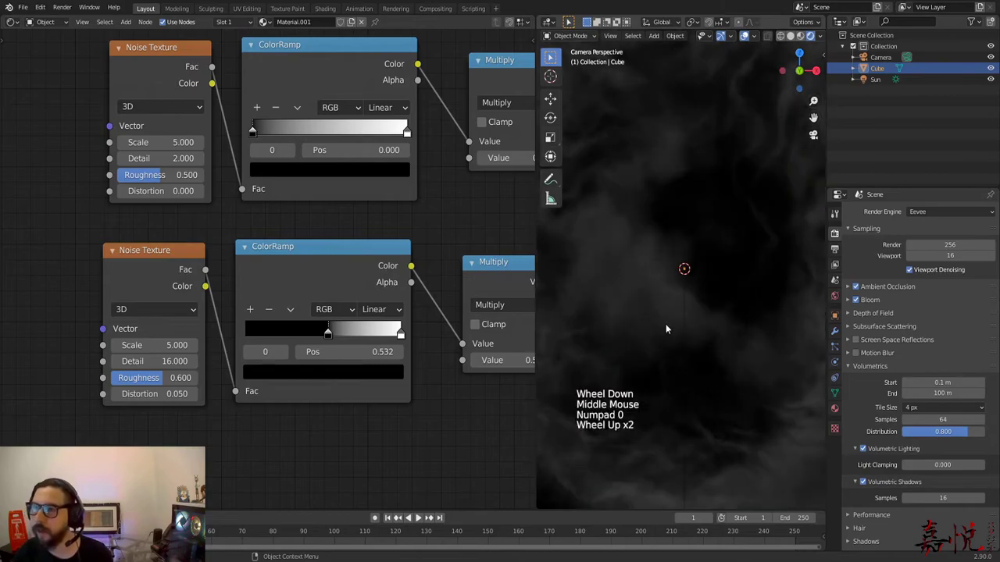
Set the Multiply values of both the upper and lower noise groups to 1.
middle_click_drag(449, 386, 389, 368)
left_click(283, 208)
type("1")
key("Return")
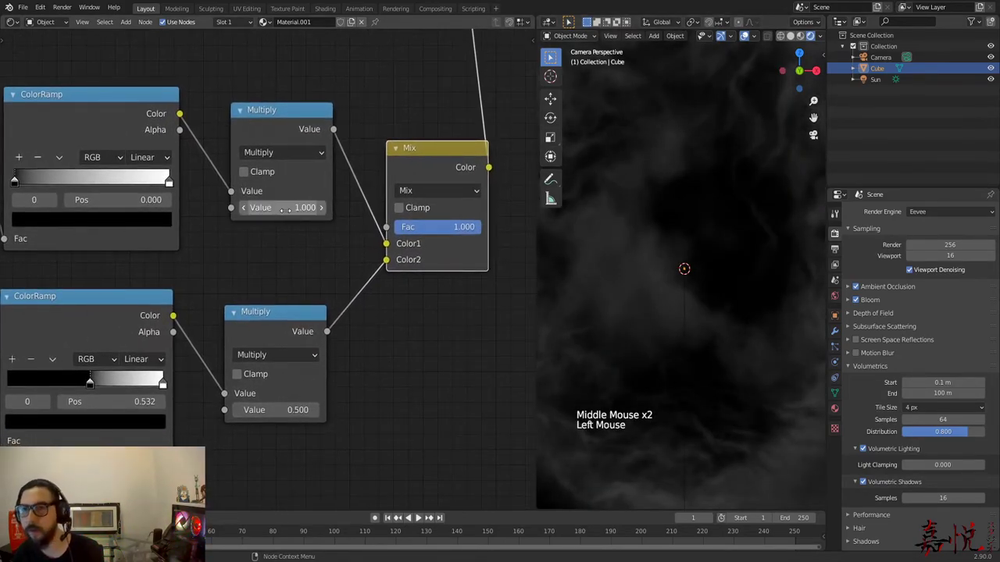
double_click(276, 410)
type("1")
key("Return")
Set the factor of the Mix node joining the two noise groups to 0.5 and check the volume.
left_click(443, 226)
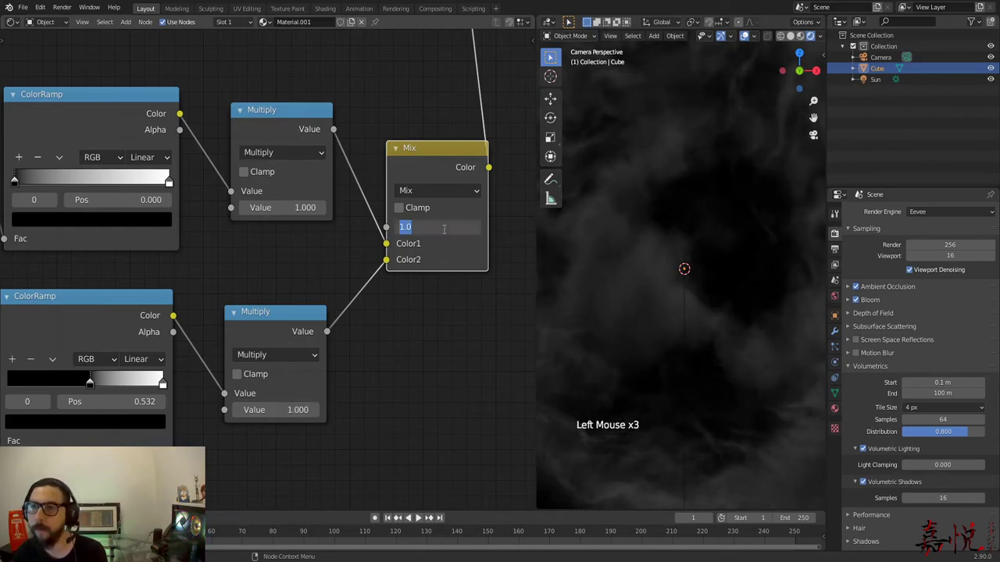
type("0.5")
key("Return")
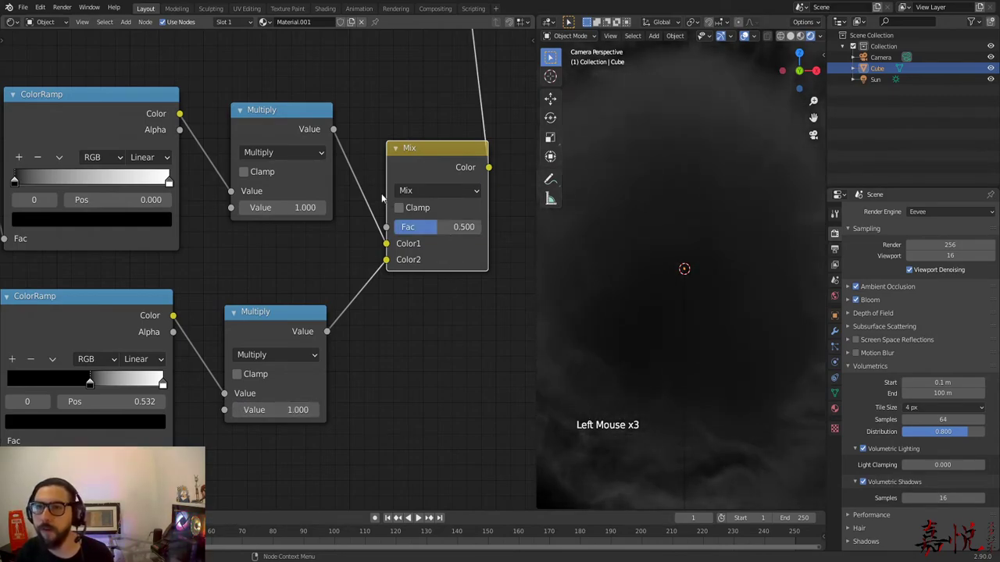
scroll(652, 297, "down", 2)
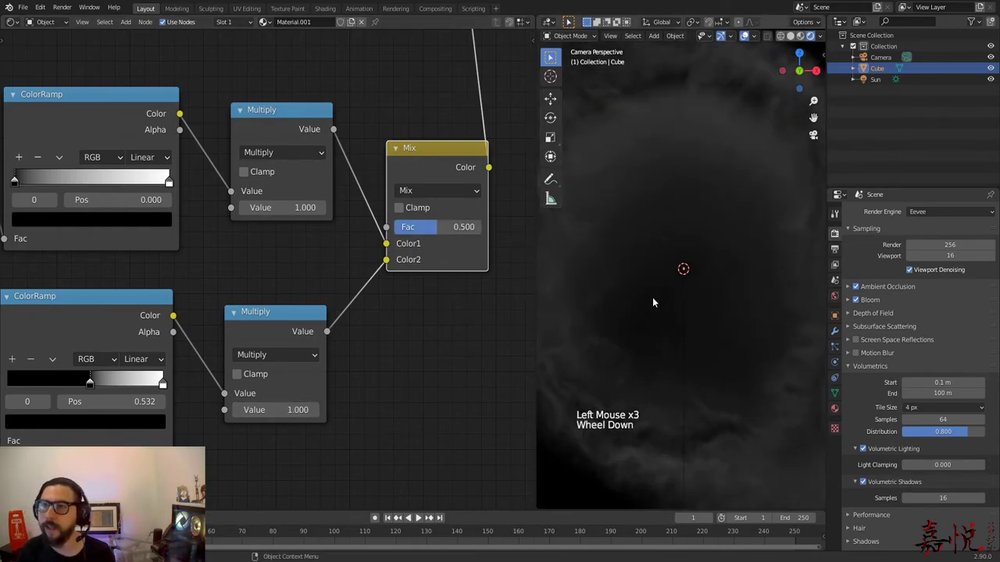
Set the bottom branch's upper noise Multiply value to 0.03 after trying 0.1 and 0.05.
left_click(281, 207)
left_click(282, 208)
type("0.1")
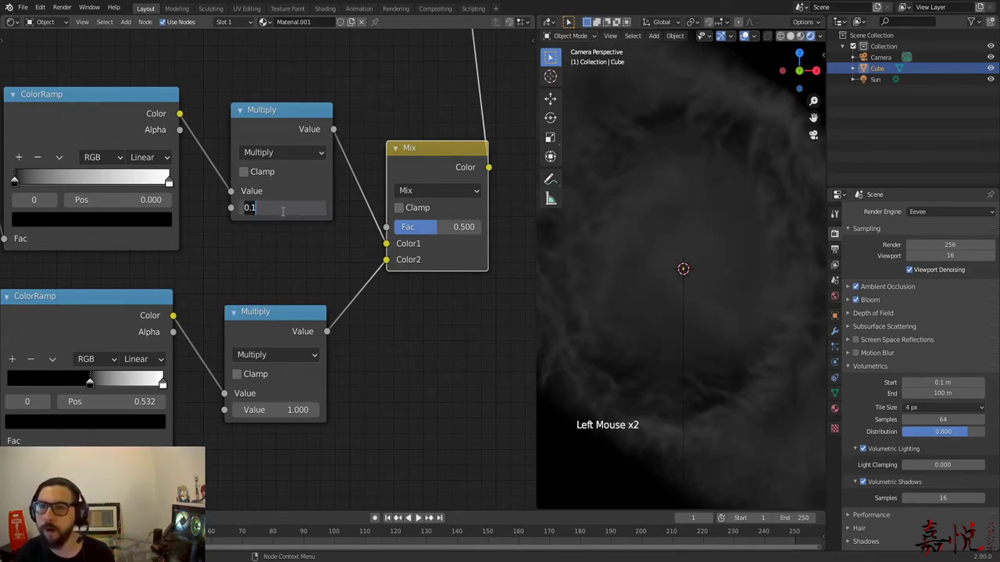
type(".05")
key("Return")
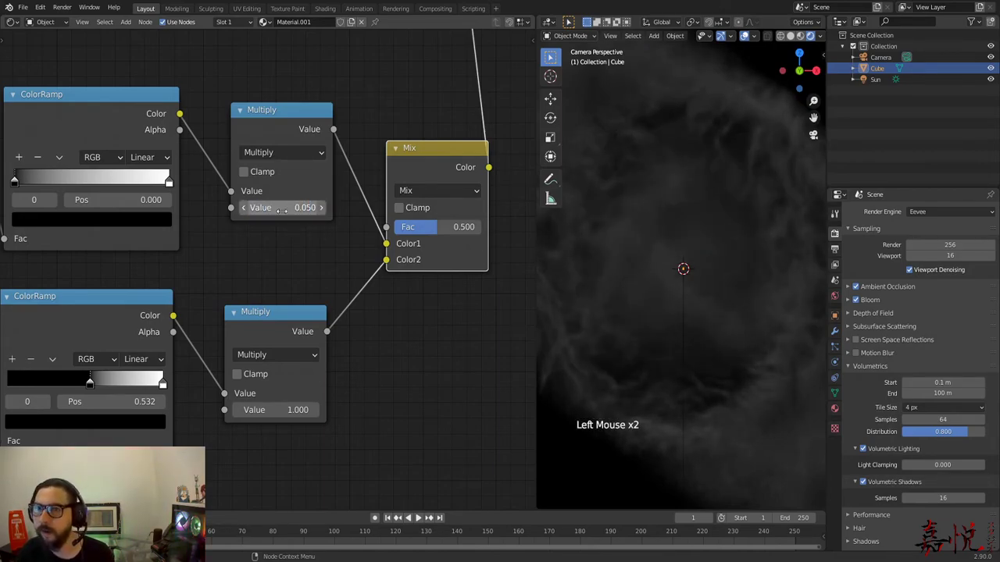
left_click(282, 208)
type(".03")
key("Return")
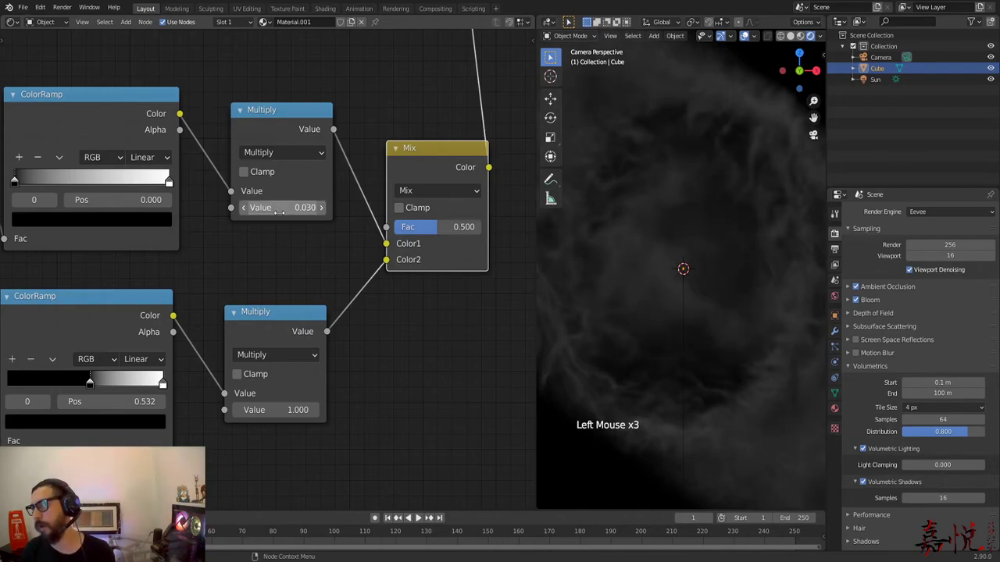
Inspect the nebula volume near and far through the camera and from a slightly orbited angle.
left_click(522, 357)
scroll(521, 357, "down", 3)
scroll(669, 319, "down", 6)
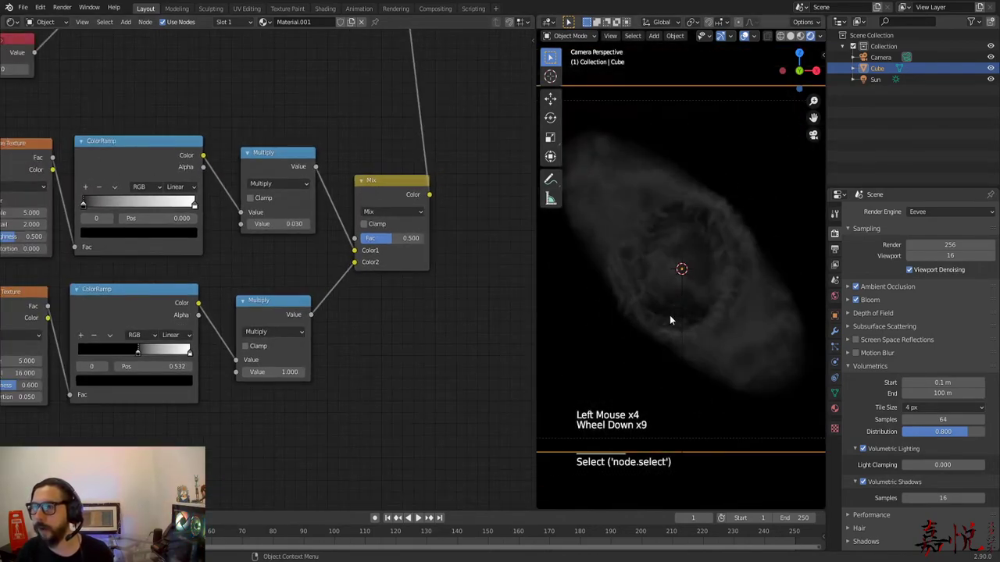
scroll(666, 335, "down", 1)
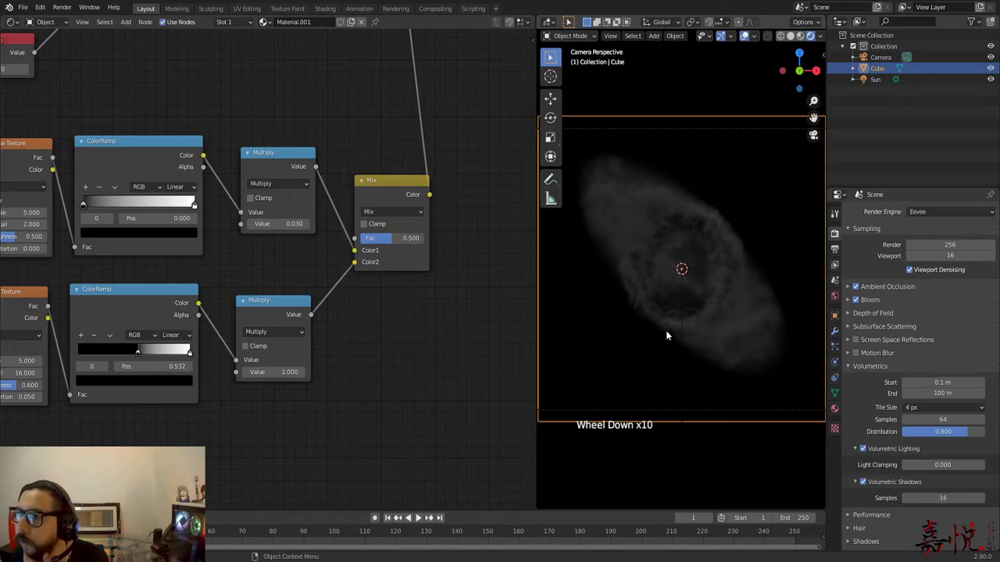
scroll(710, 244, "up", 1)
mouse_move(729, 355)
middle_mouse_down()
mouse_move(740, 346)
mouse_move(680, 351)
mouse_move(725, 346)
middle_mouse_up()
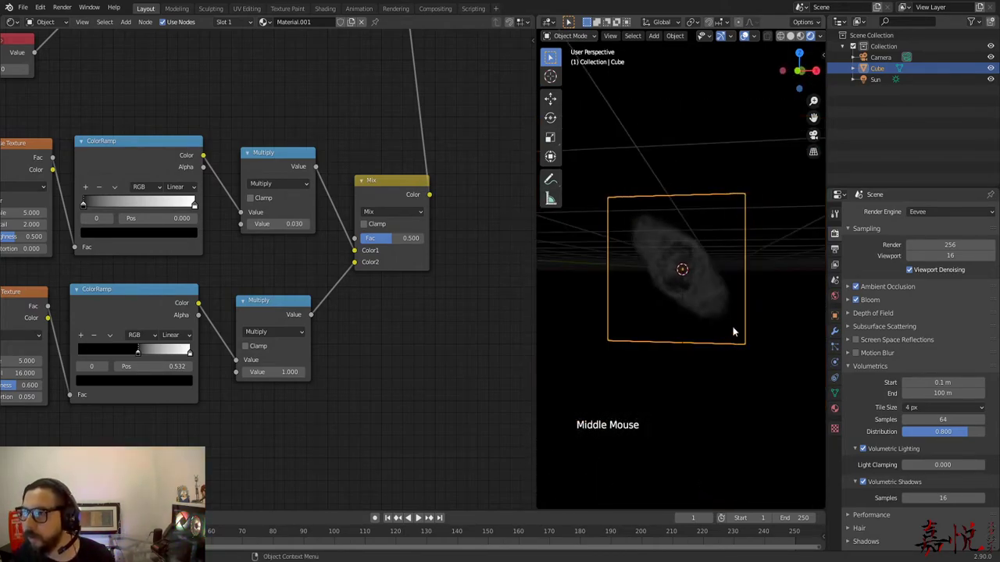
key("KP_0")
scroll(733, 328, "up", 2)
scroll(702, 328, "down", 3)
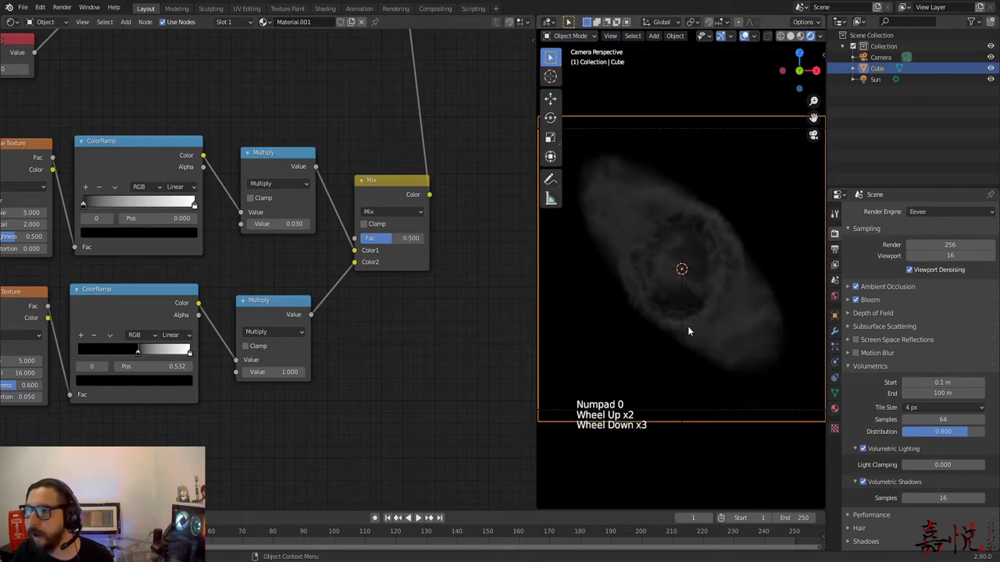
scroll(692, 332, "up", 1)
scroll(711, 337, "up", 2)
scroll(711, 337, "down", 2)
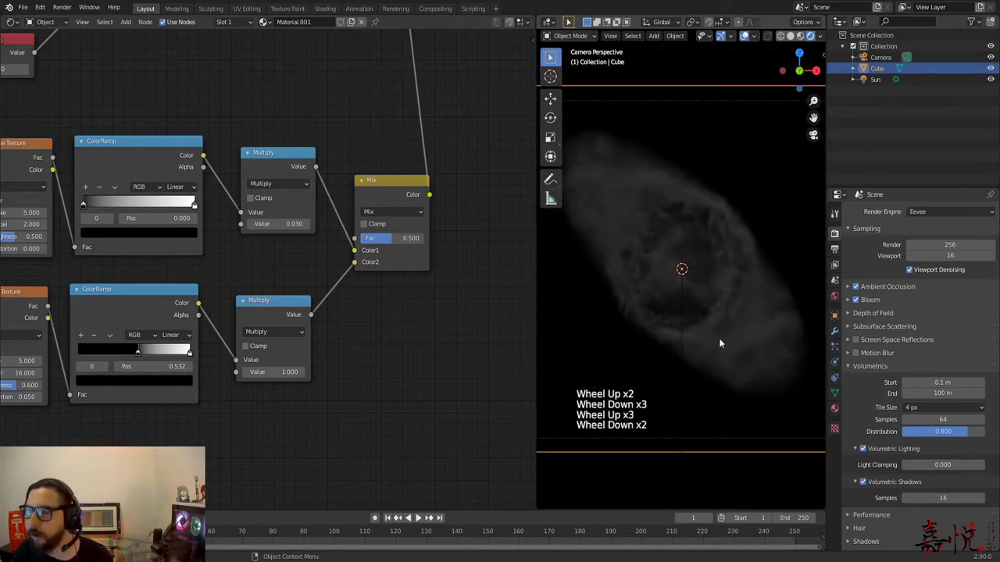
mouse_move(720, 344)
middle_mouse_down()
mouse_move(662, 349)
mouse_move(815, 342)
mouse_move(675, 368)
mouse_move(713, 349)
middle_mouse_up()
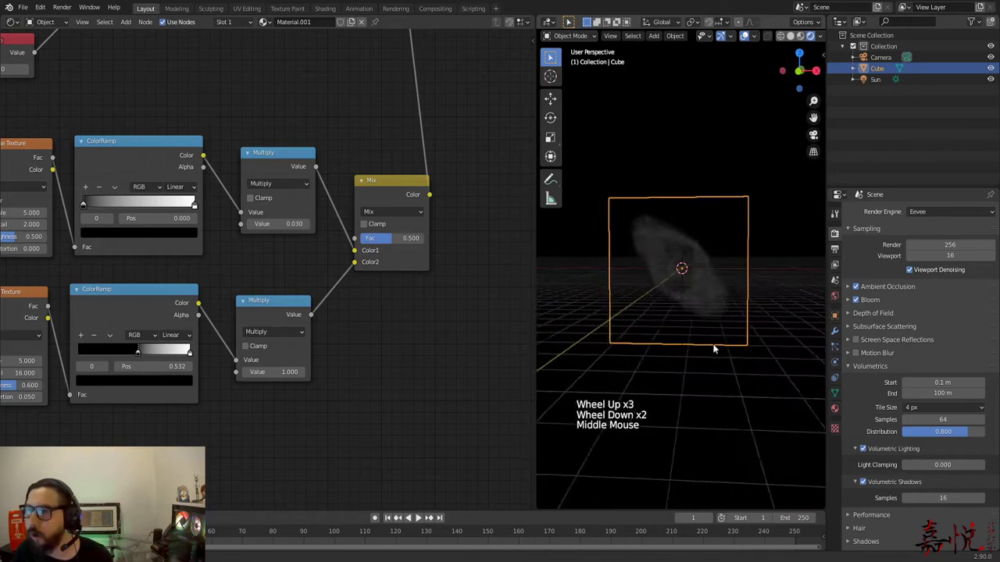
key("KP_0")
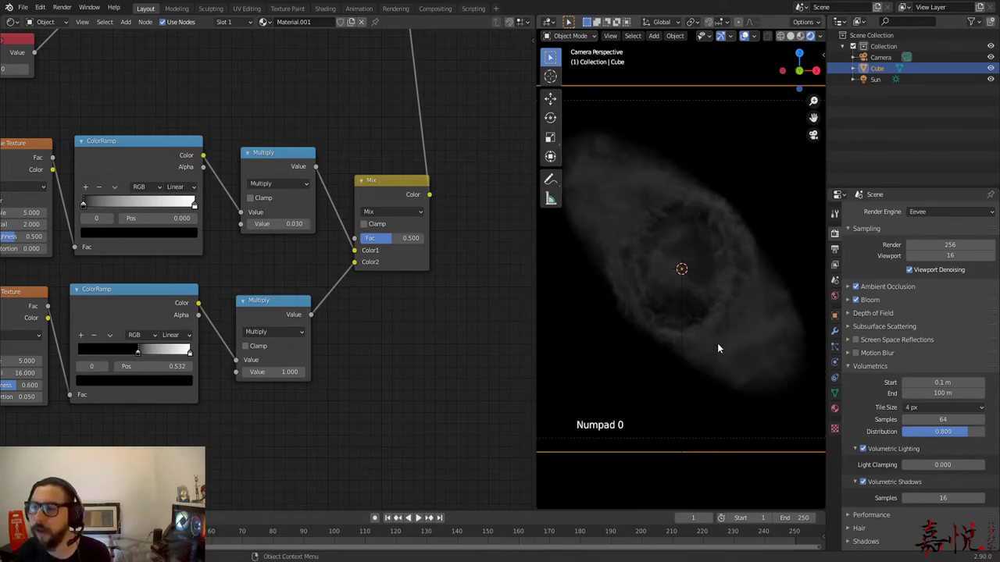
scroll(660, 338, "up", 2)
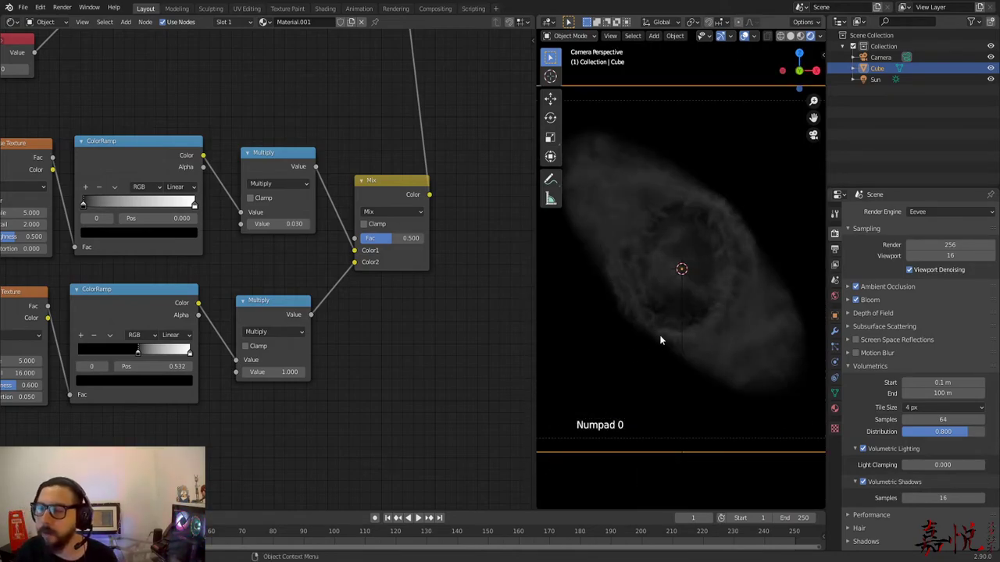
scroll(664, 338, "down", 2)
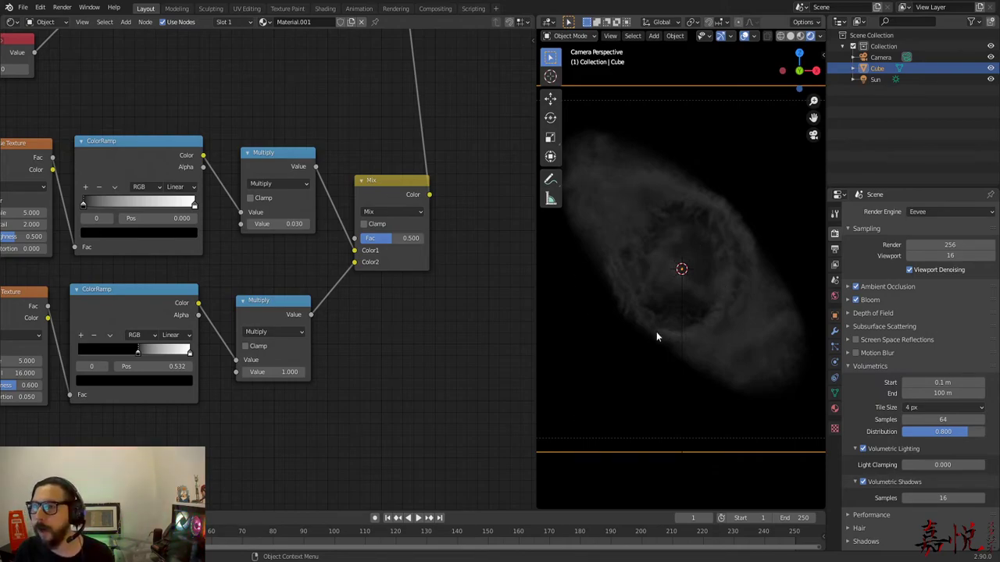
Examine the top branch's three noise groups and the Mix nodes that combine them.
scroll(400, 321, "down", 10)
middle_click_drag(366, 249, 376, 346)
scroll(376, 346, "down", 7)
middle_click_drag(283, 145, 294, 463)
scroll(341, 180, "down", 3)
middle_click_drag(341, 181, 357, 230)
scroll(353, 242, "up", 3)
scroll(357, 274, "up", 14)
middle_click_drag(343, 265, 408, 361)
scroll(407, 363, "up", 3)
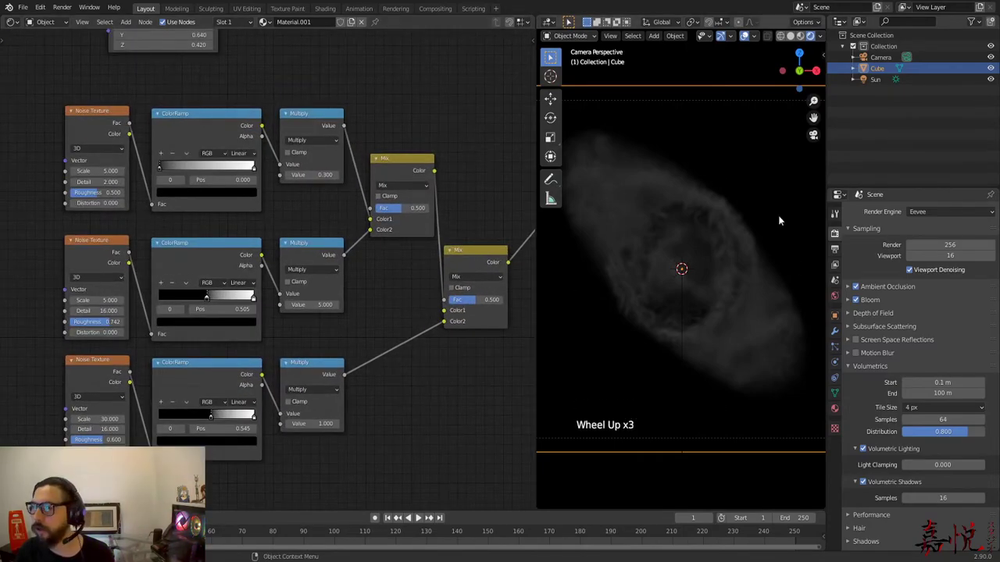
scroll(283, 230, "down", 3)
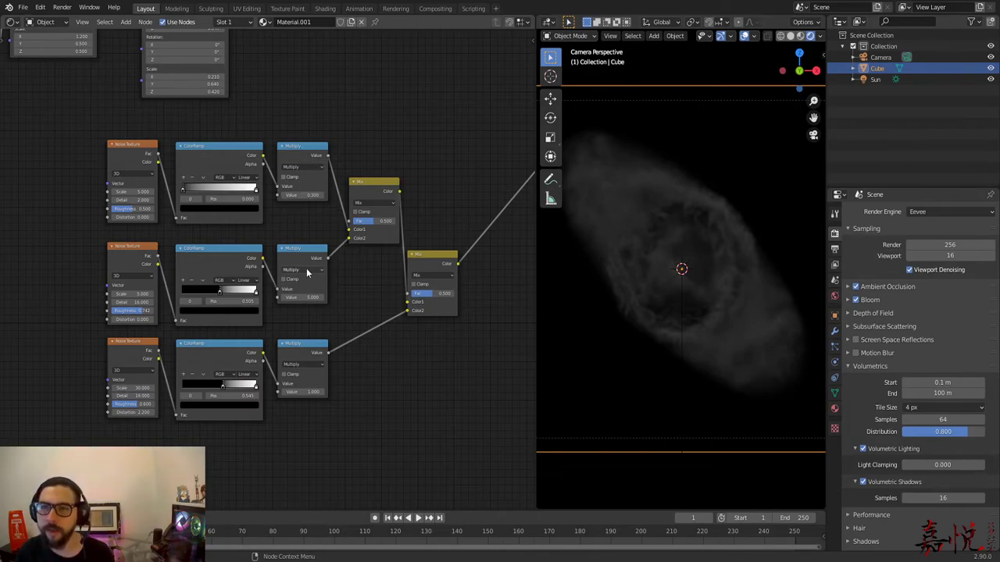
scroll(382, 238, "down", 1)
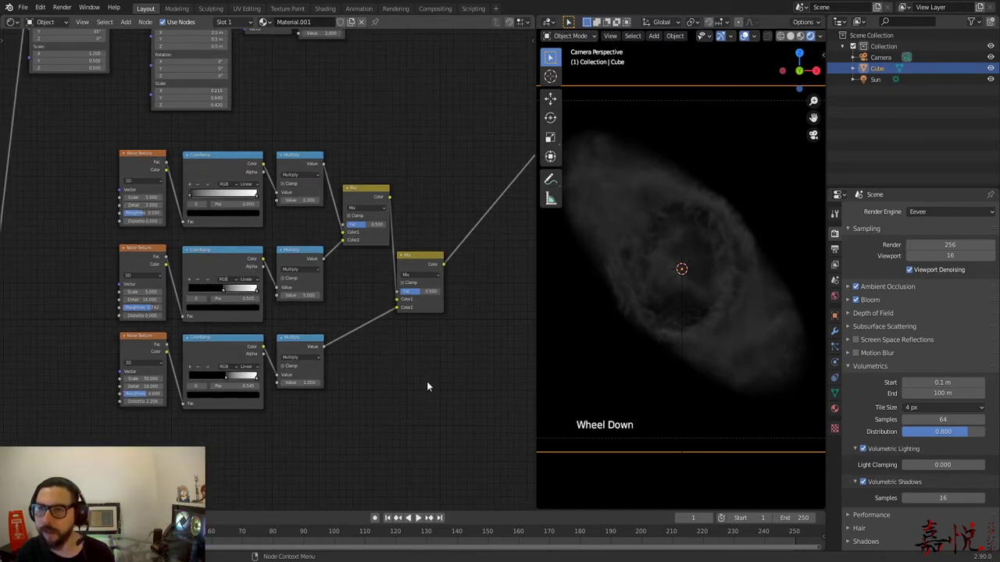
scroll(426, 385, "down", 3)
middle_click_drag(430, 315, 318, 21)
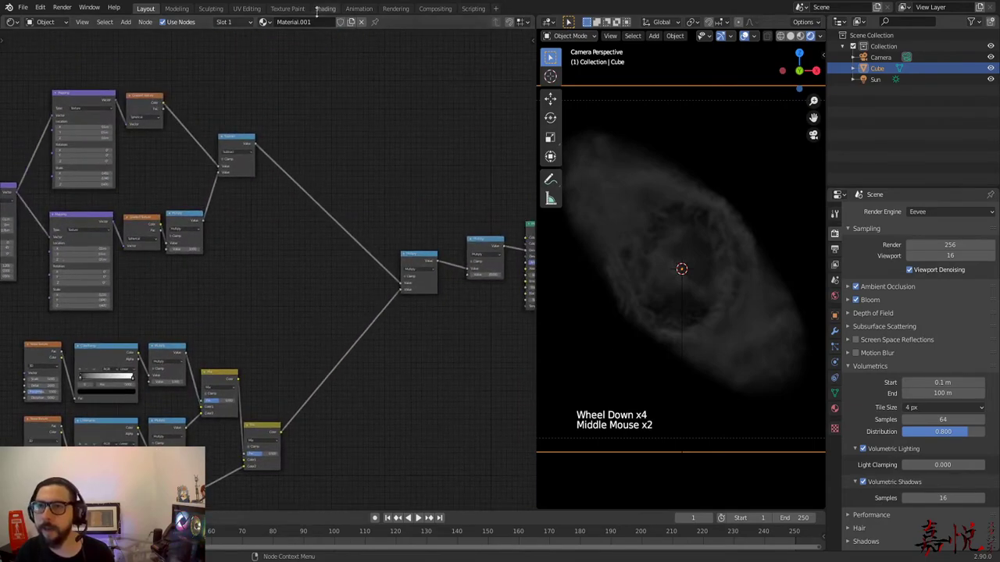
Shift the top branch's combining Multiply node nearer to its inputs and adjust the position of the density Multiply node.
middle_click_drag(328, 212, 273, 151)
left_click_drag(351, 196, 336, 192)
middle_click_drag(317, 210, 420, 176)
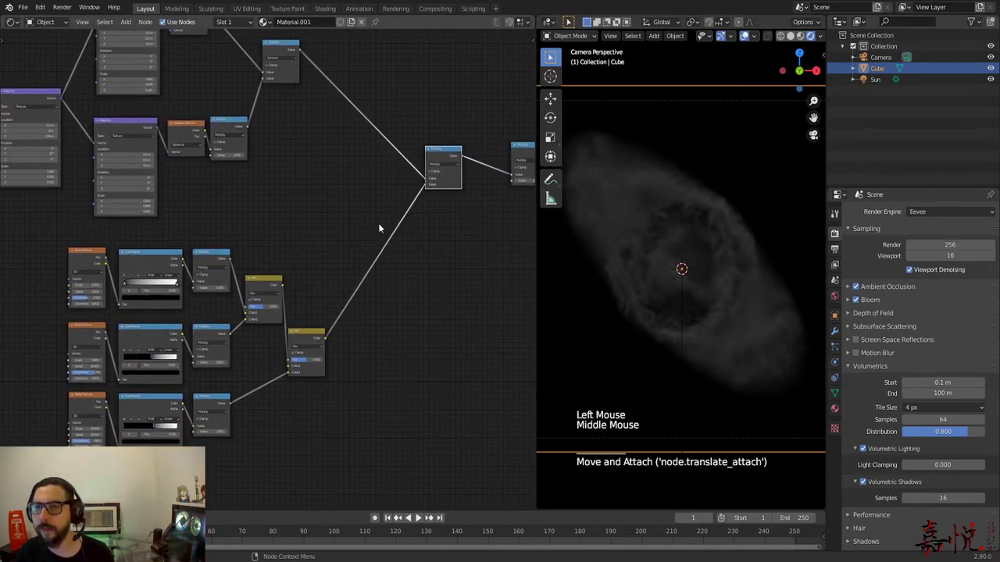
middle_click_drag(319, 174, 318, 239)
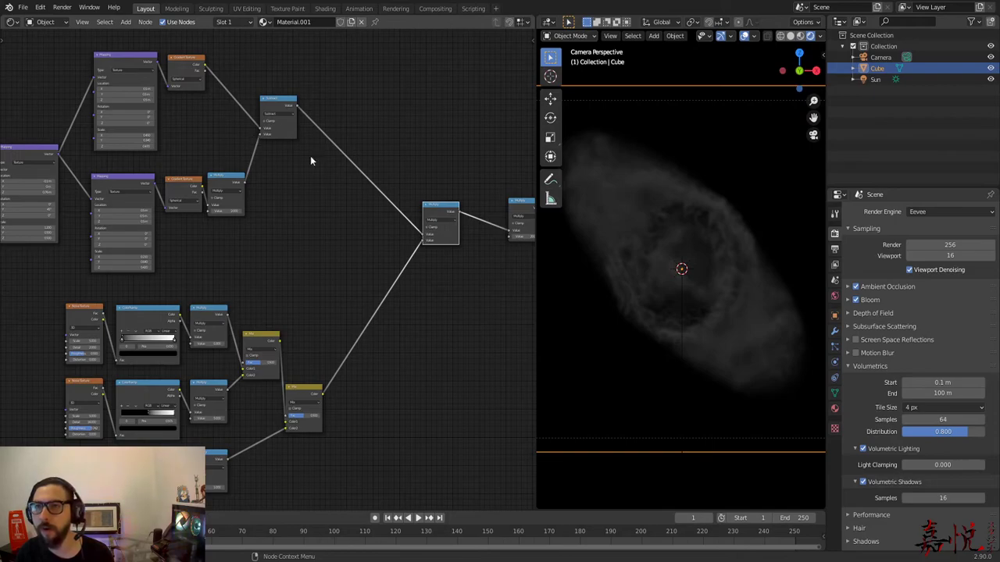
middle_click_drag(480, 345, 333, 352)
scroll(362, 273, "up", 3)
middle_click_drag(362, 274, 304, 187)
left_click_drag(304, 187, 308, 186)
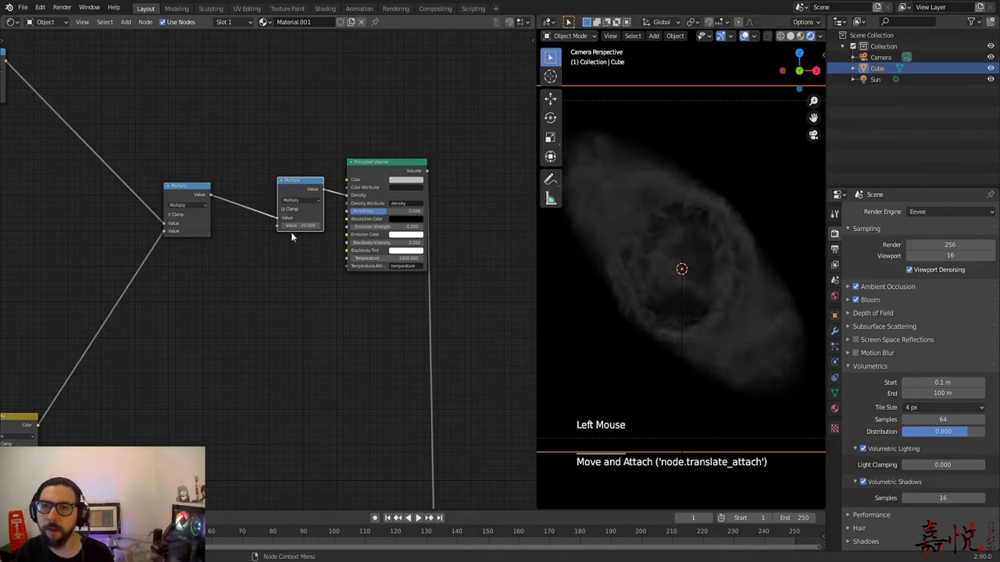
Review the middle branch from its gradients through the Multiply nodes to its Principled Volume.
scroll(290, 328, "down", 5)
scroll(290, 397, "up", 1)
middle_click_drag(290, 386, 335, 107)
scroll(335, 107, "up", 1)
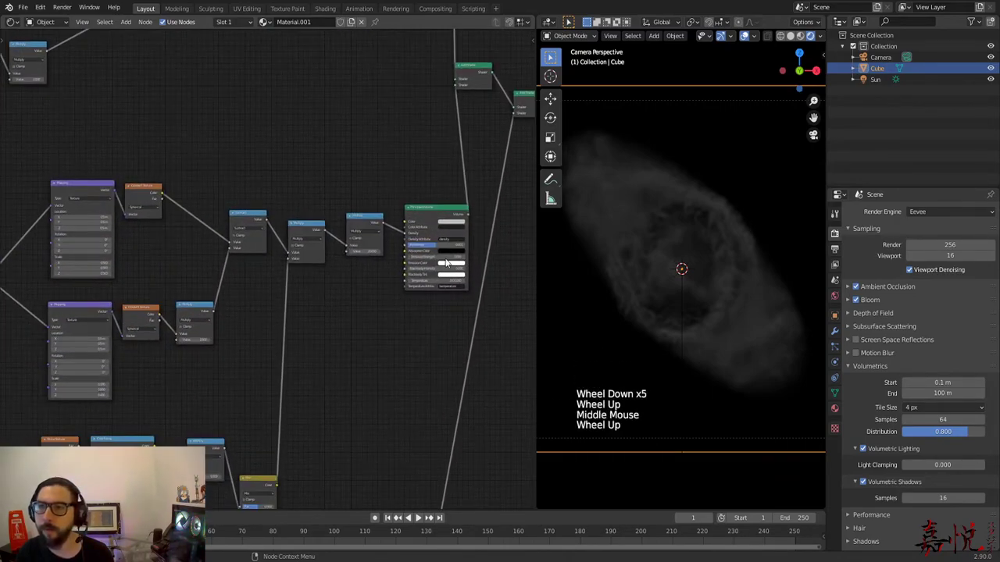
scroll(356, 242, "up", 2)
scroll(400, 185, "up", 1)
scroll(425, 327, "down", 1)
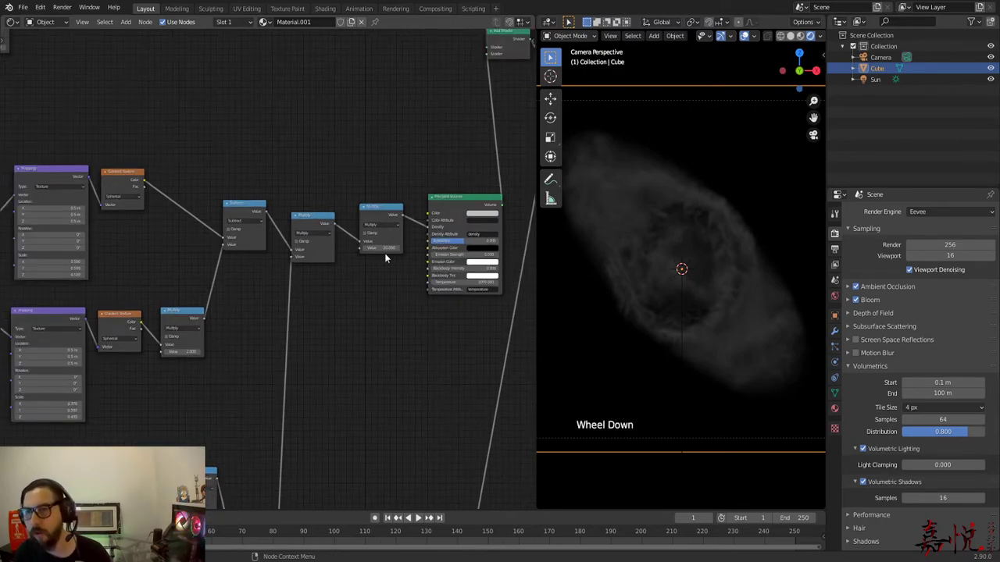
scroll(377, 295, "down", 20)
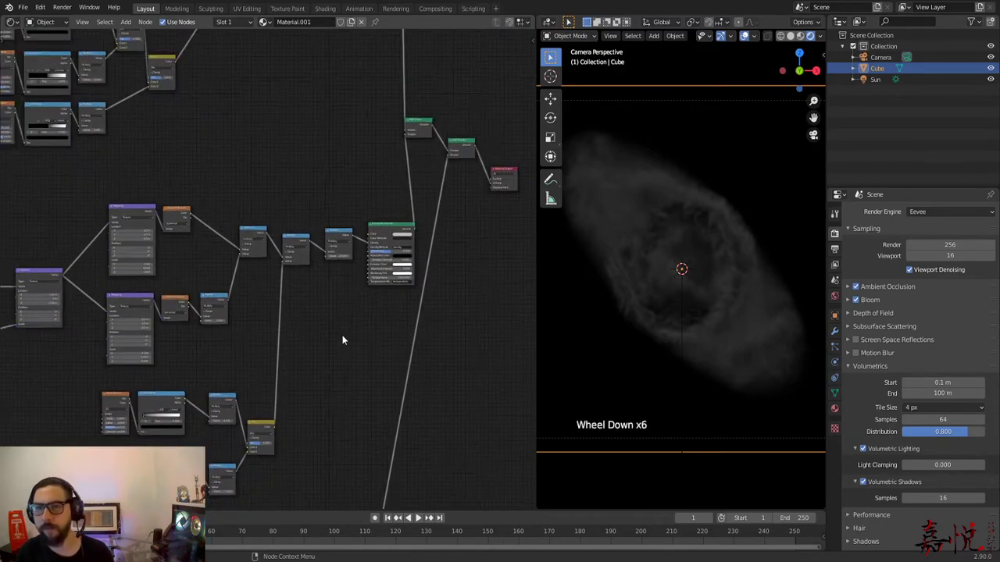
Move all nodes of the bottom branch together closer to the middle branch.
middle_click_drag(242, 348, 339, 349)
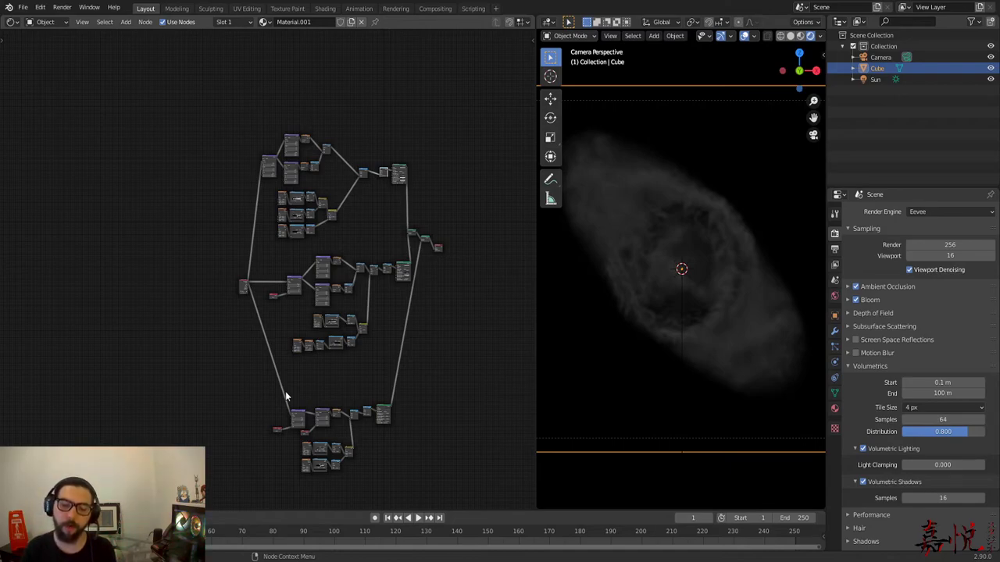
left_click_drag(257, 388, 420, 478)
left_click_drag(384, 413, 360, 386)
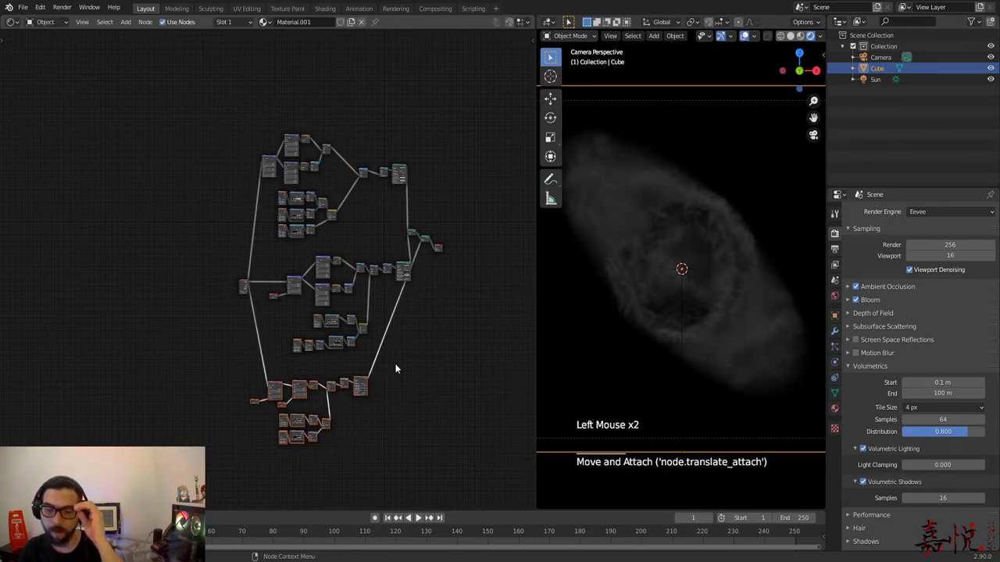
left_click(394, 418)
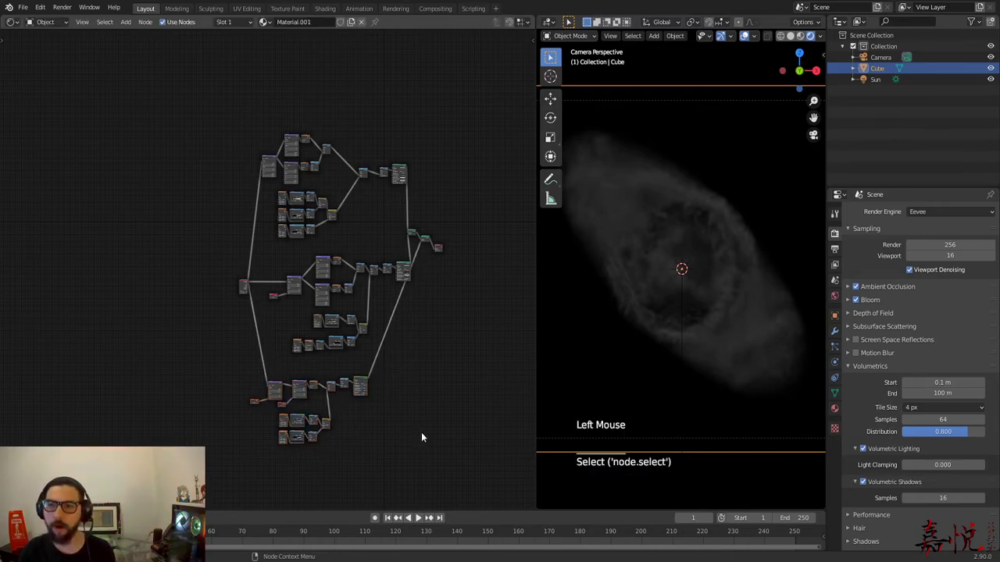
scroll(426, 424, "up", 6)
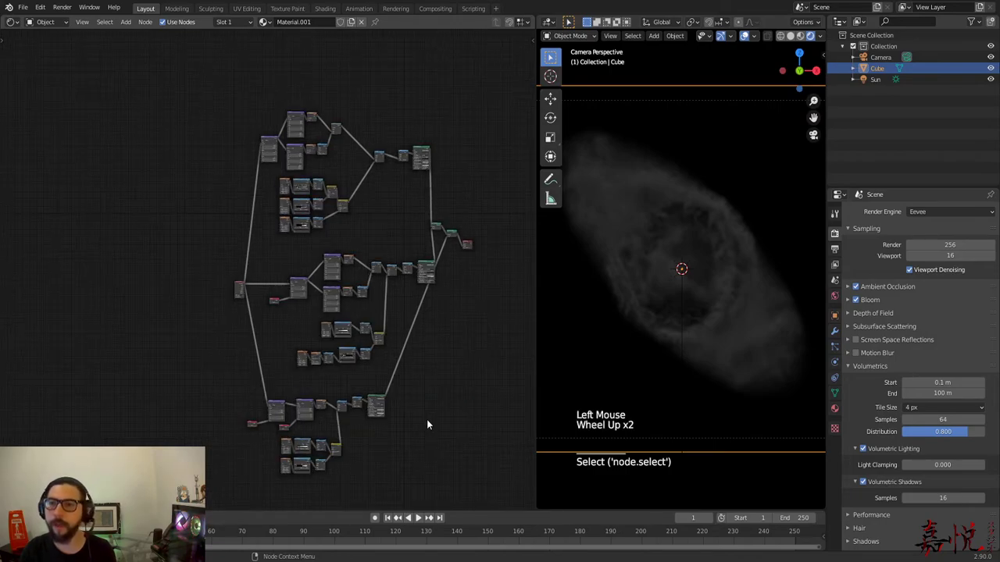
middle_click_drag(426, 424, 382, 279)
scroll(414, 382, "up", 3)
middle_click_drag(414, 382, 431, 359)
scroll(432, 359, "up", 3)
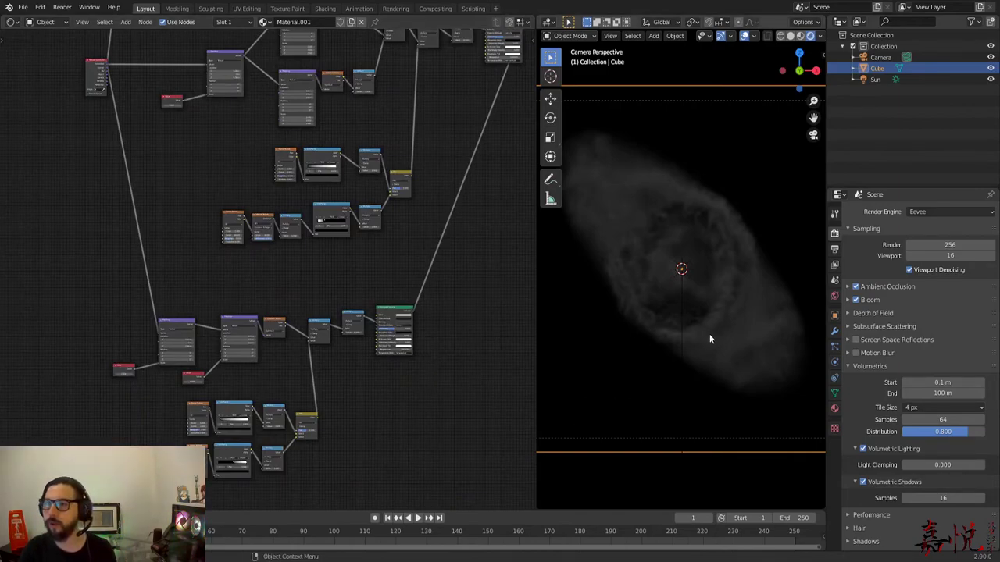
left_click(437, 400)
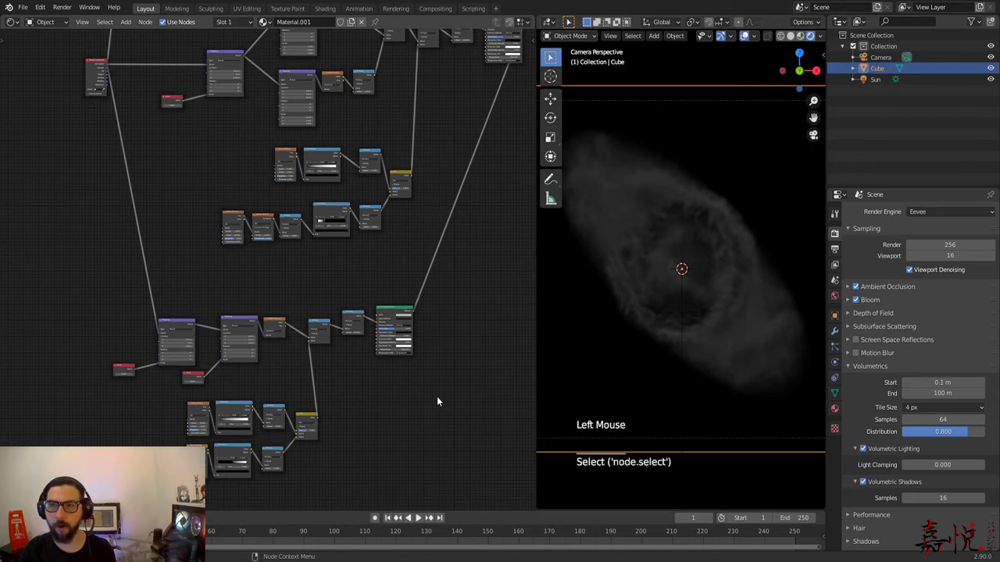